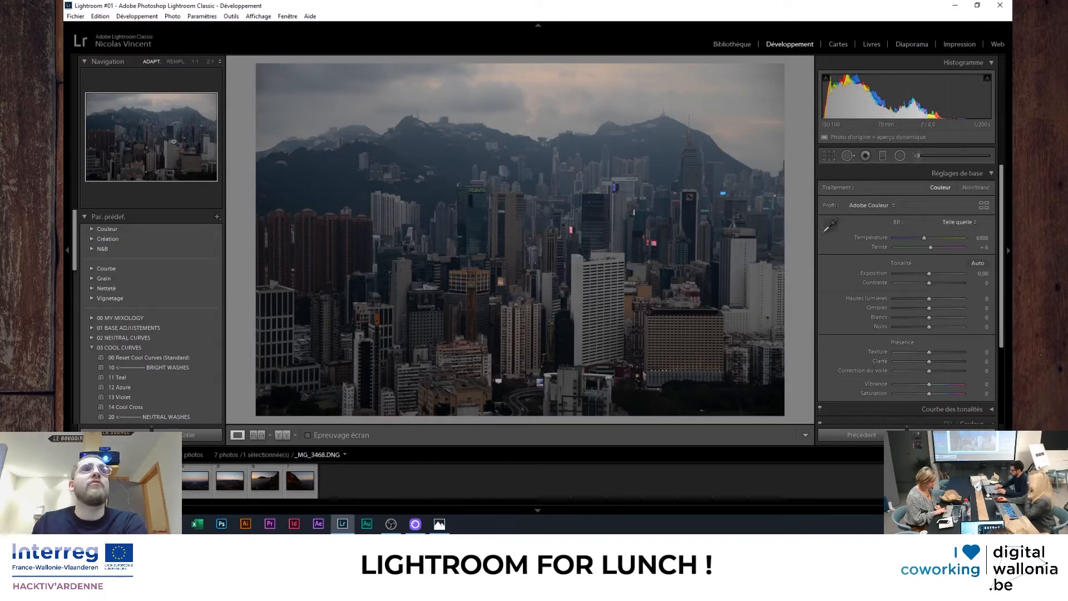
# Look through the Couleur preset group and collapse it together with the 03 COOL CURVES group.
pyautogui.click(93, 230)
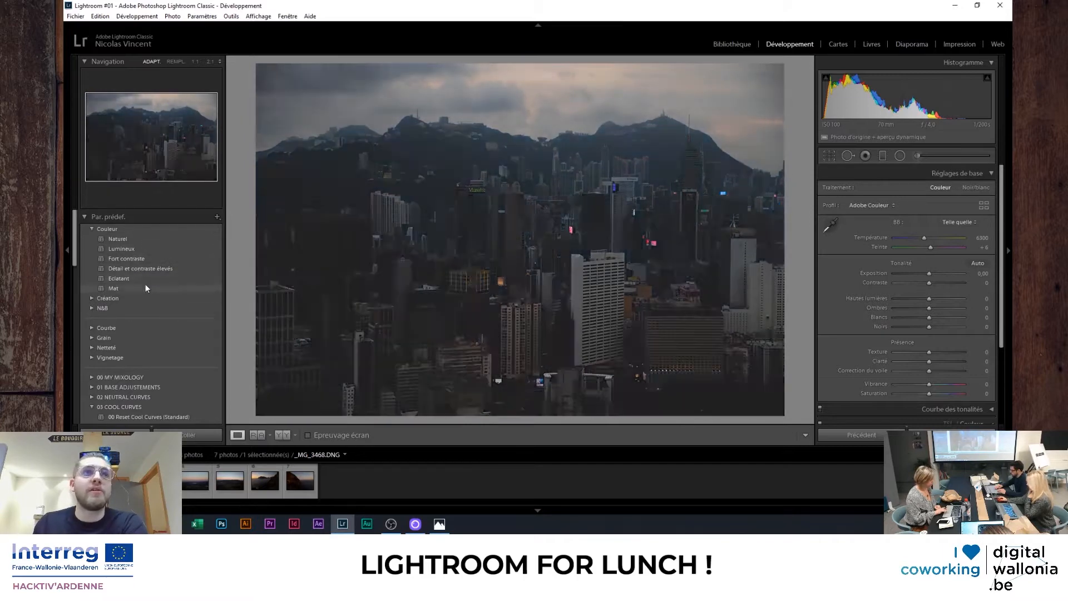
pyautogui.click(90, 228)
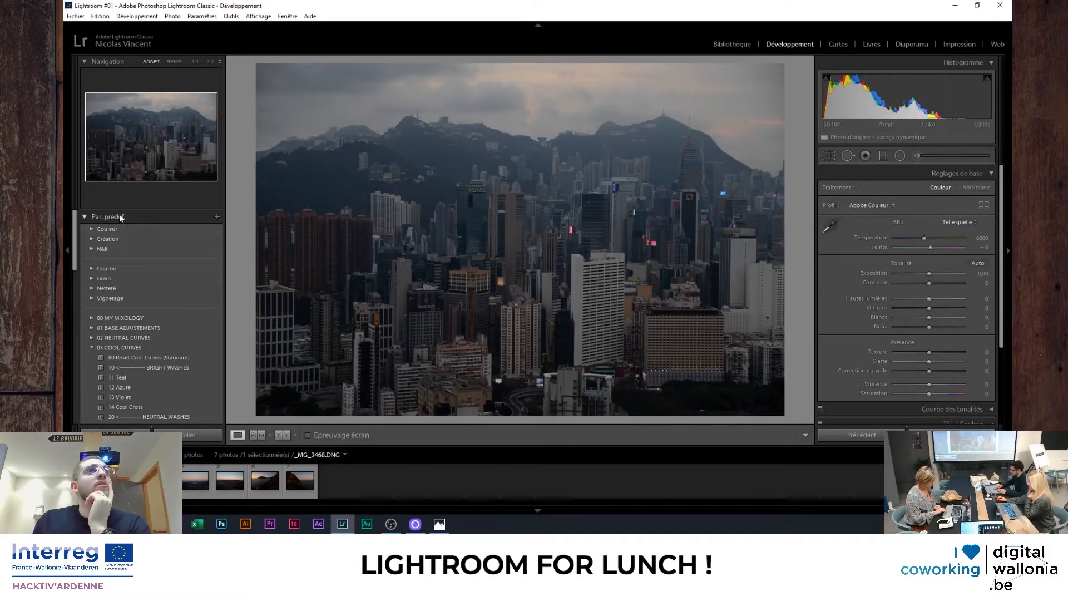
pyautogui.click(93, 347)
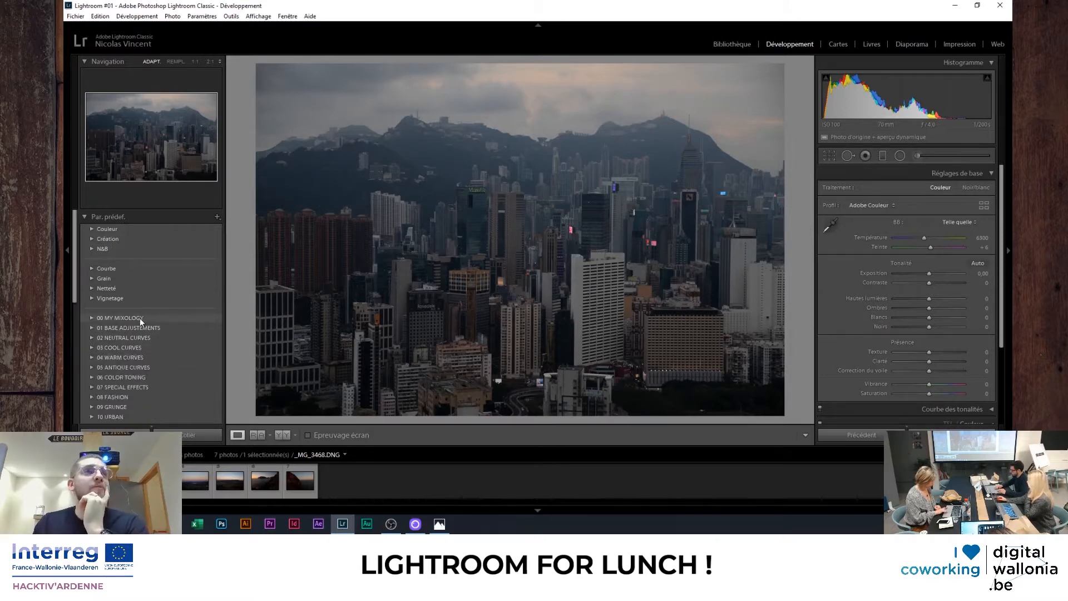
pyautogui.click(90, 318)
pyautogui.click(108, 335)
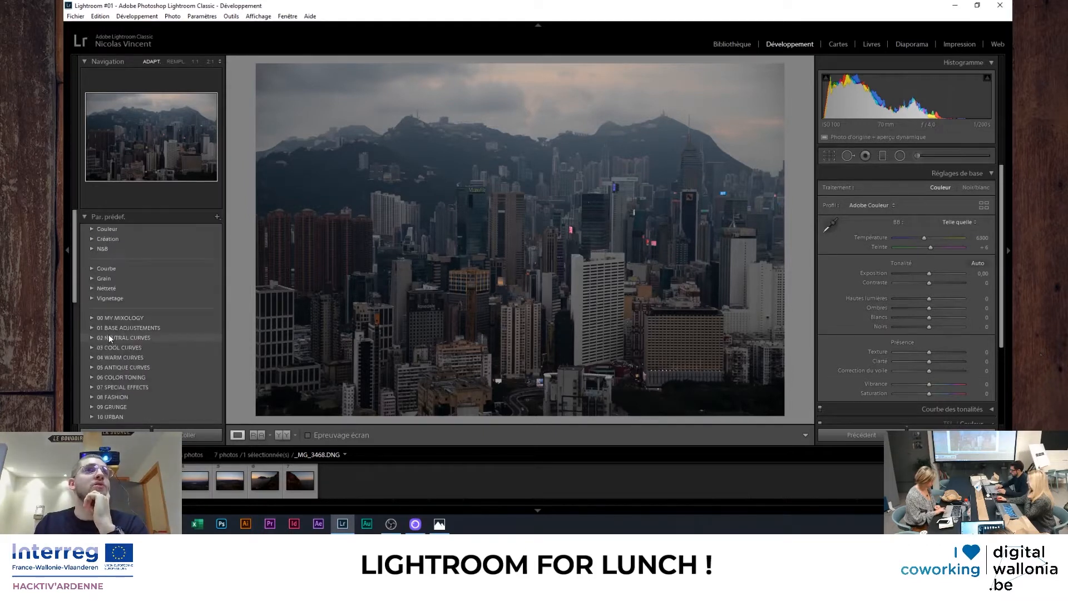
# Apply the Naturel preset from the Couleur group to the city skyline photo, leaving the exposure at 0,00.
pyautogui.click(92, 229)
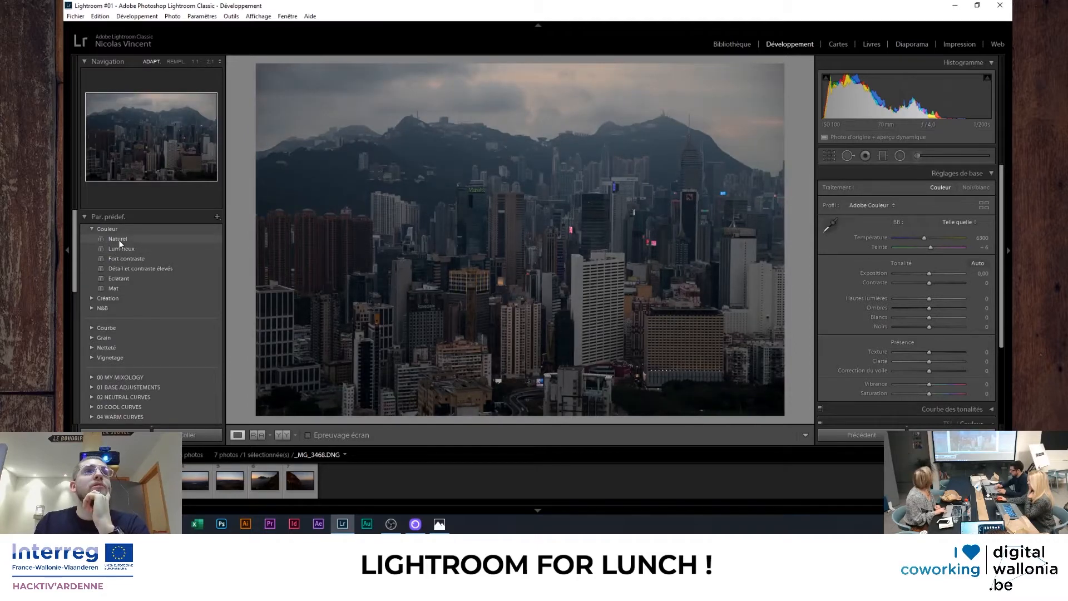
pyautogui.click(118, 241)
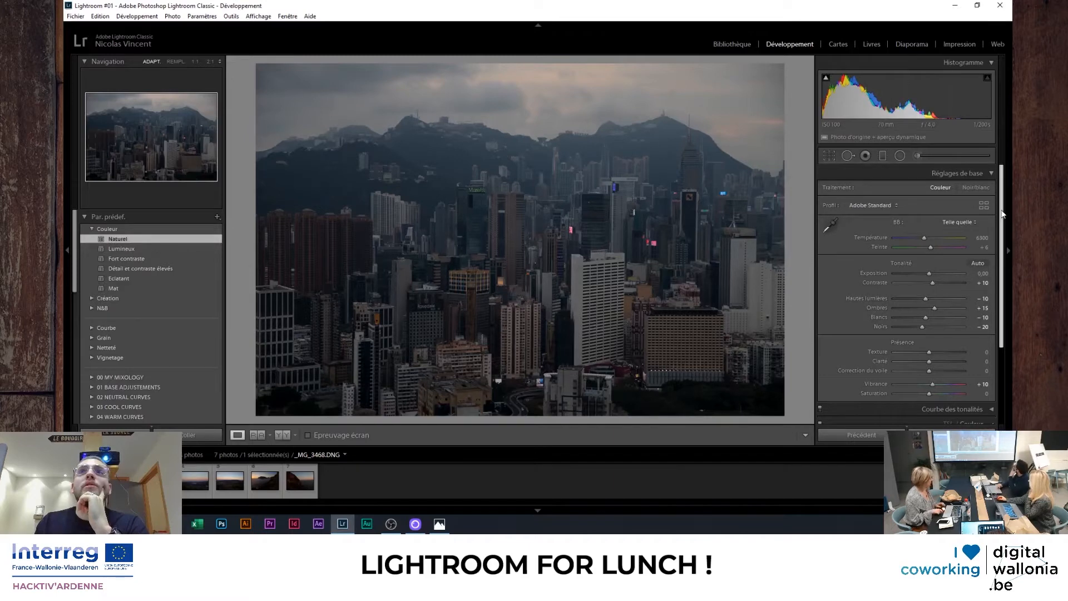
pyautogui.moveTo(1003, 213); pyautogui.dragTo(1006, 192)
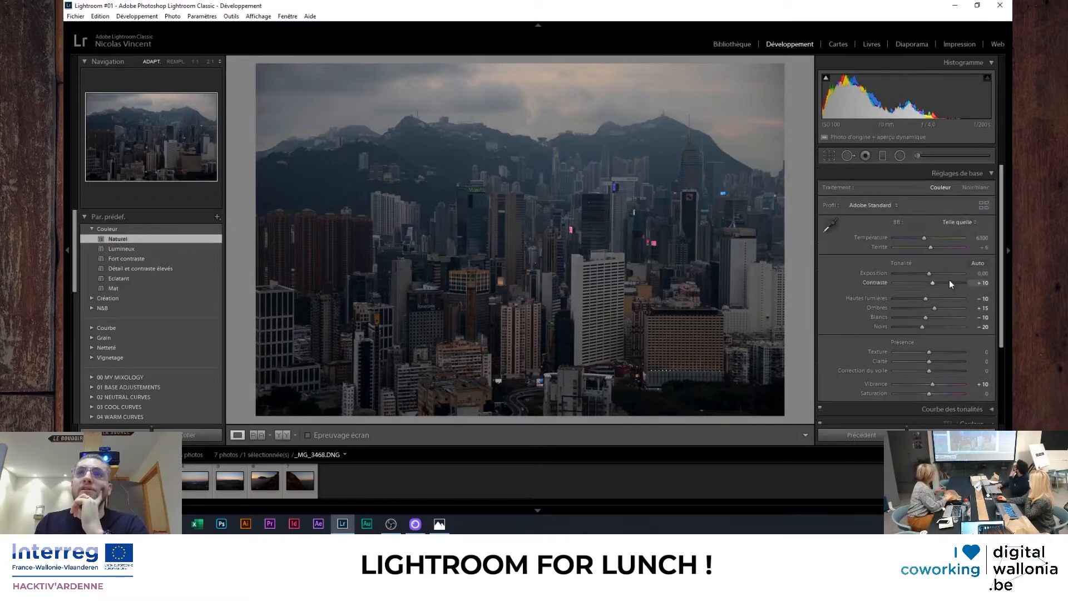
pyautogui.moveTo(929, 272); pyautogui.dragTo(928, 275)
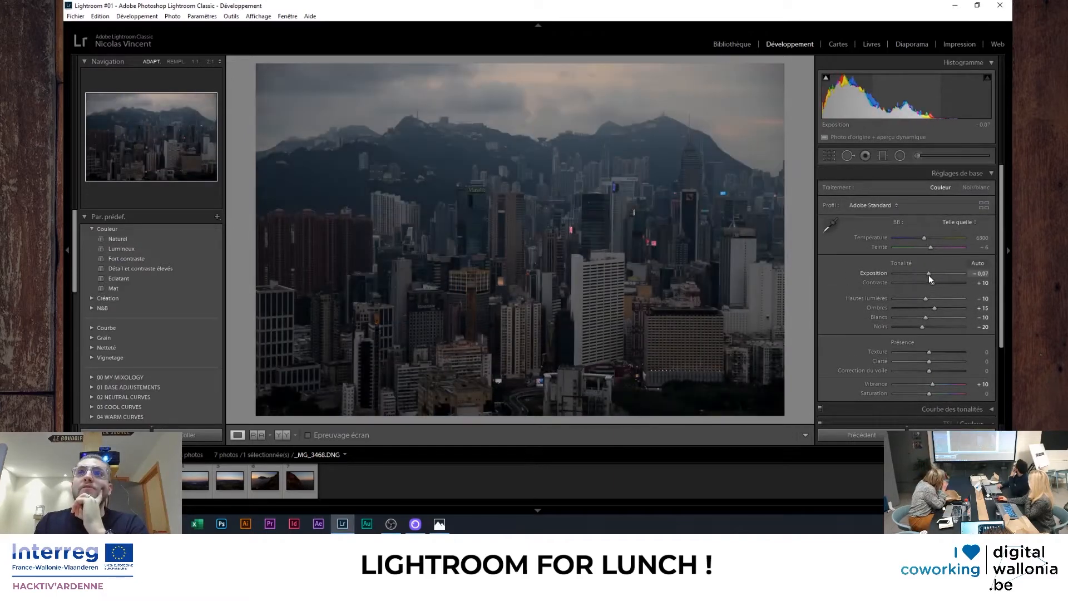
pyautogui.hotkey('ctrl', 'z')
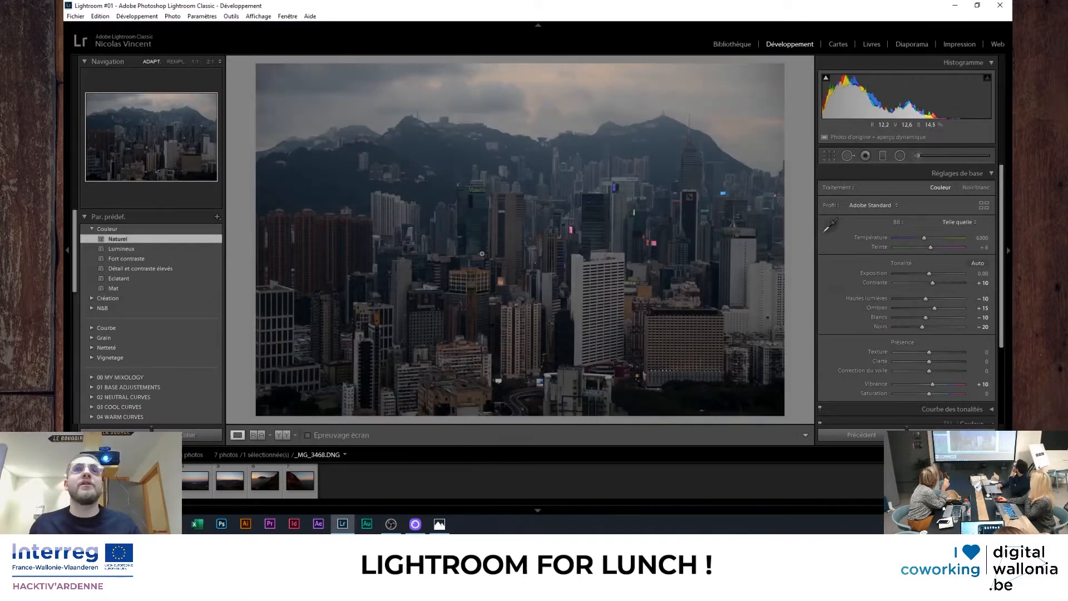
# Compare the skyline photo with and without the Naturel preset, leaving the preset applied.
pyautogui.press('\\')
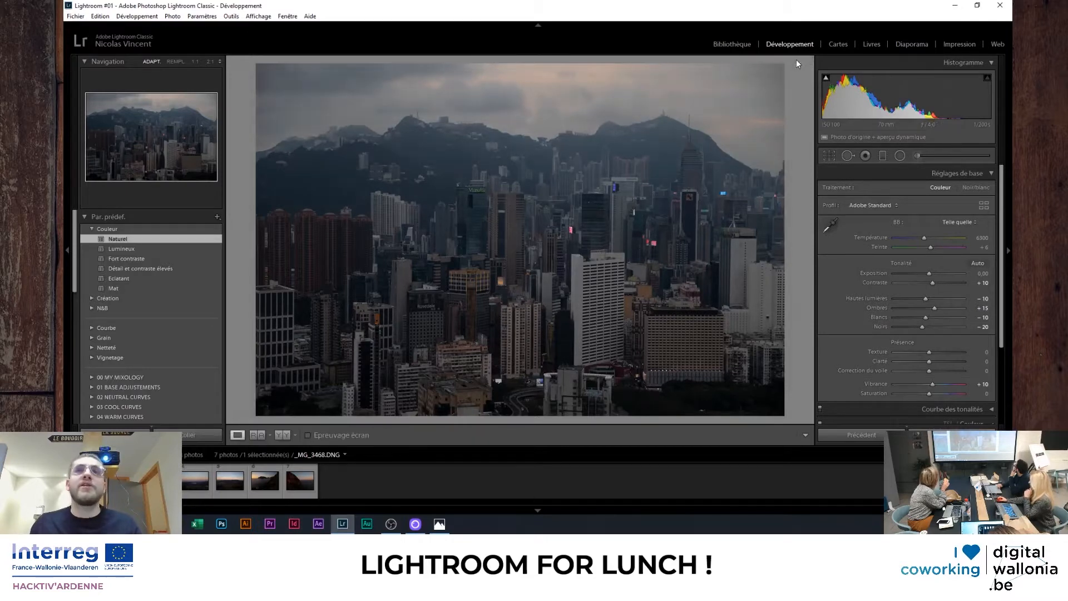
pyautogui.press('\\')
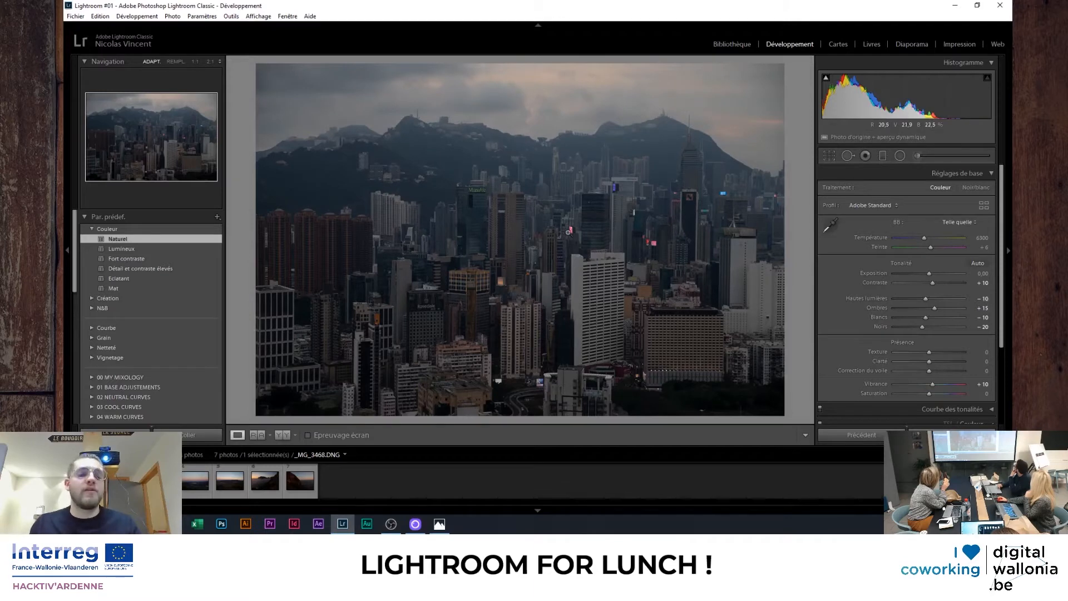
pyautogui.hotkey('ctrl', 'z')
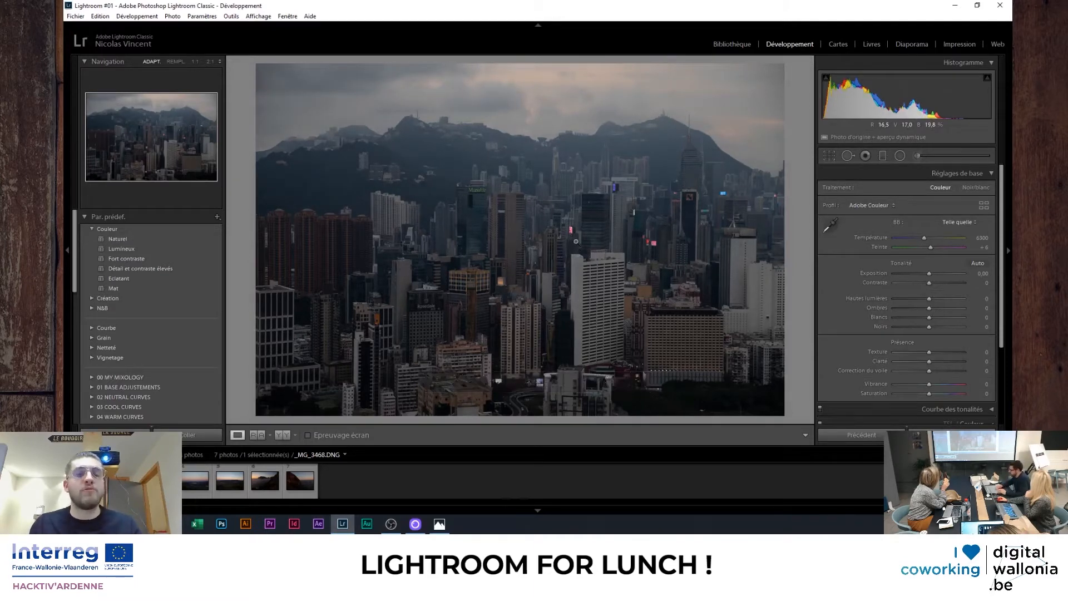
pyautogui.hotkey('ctrl', 'y')
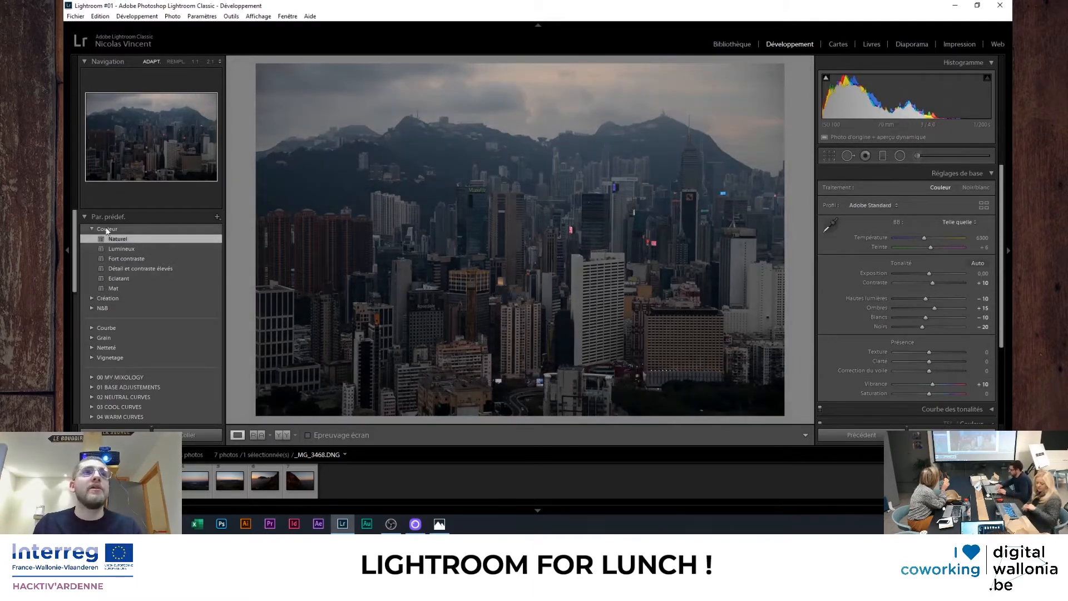
# Alternate between the Naturel preset and Importation states in the photo's edit history, finishing on Importation.
pyautogui.click(84, 217)
pyautogui.click(86, 250)
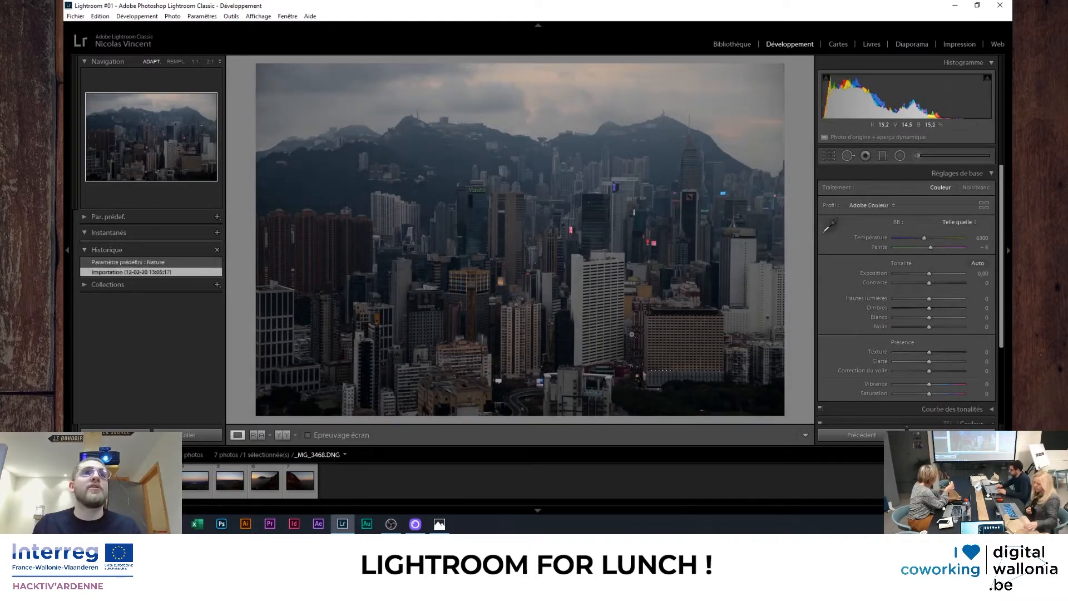
pyautogui.click(175, 272)
pyautogui.click(165, 265)
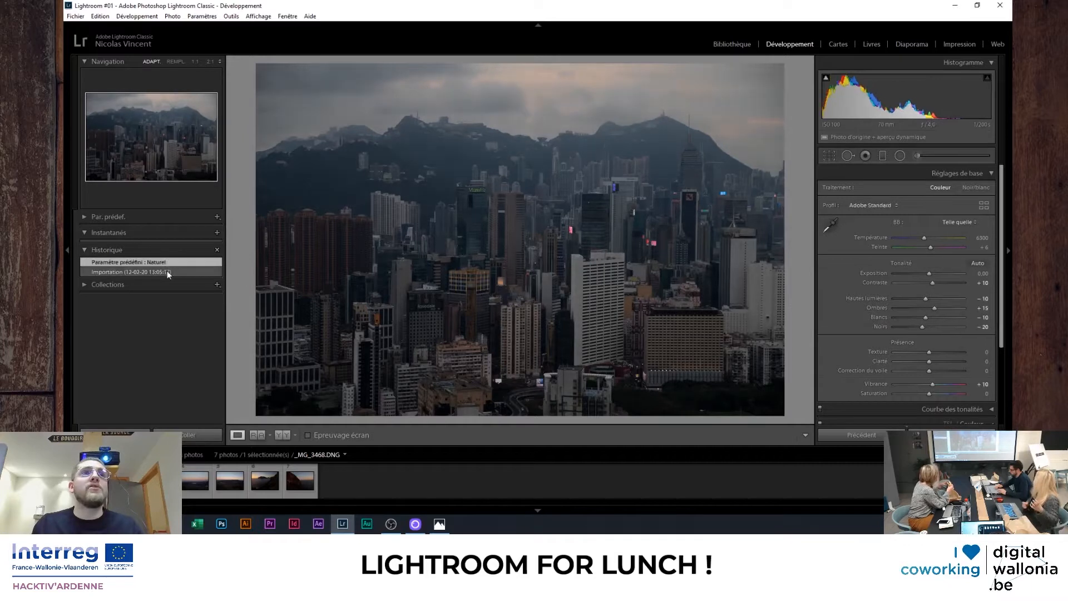
pyautogui.click(162, 270)
pyautogui.click(159, 265)
pyautogui.click(160, 269)
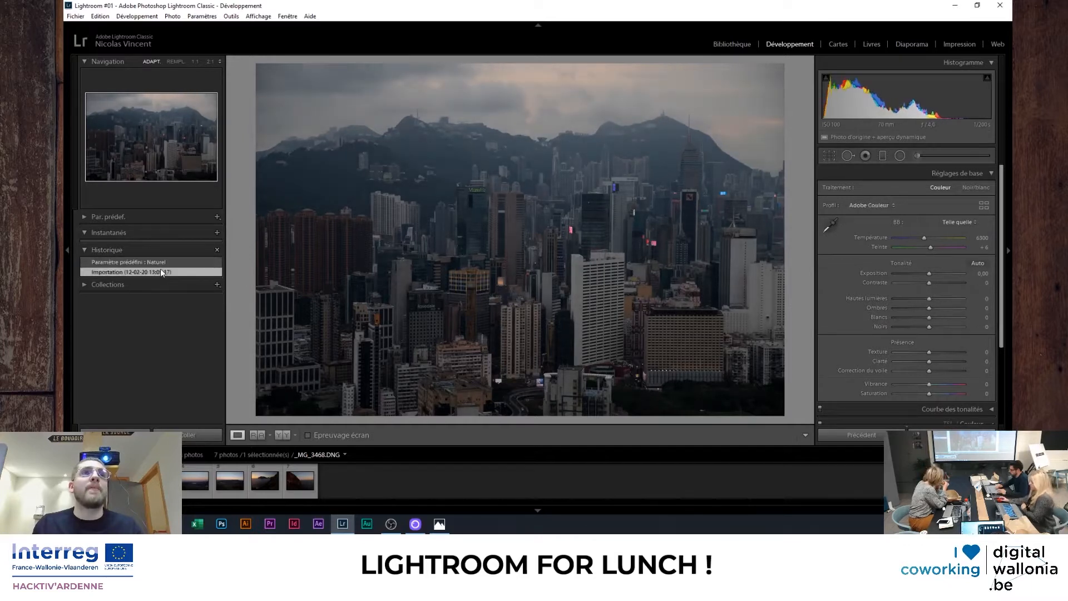
pyautogui.click(155, 265)
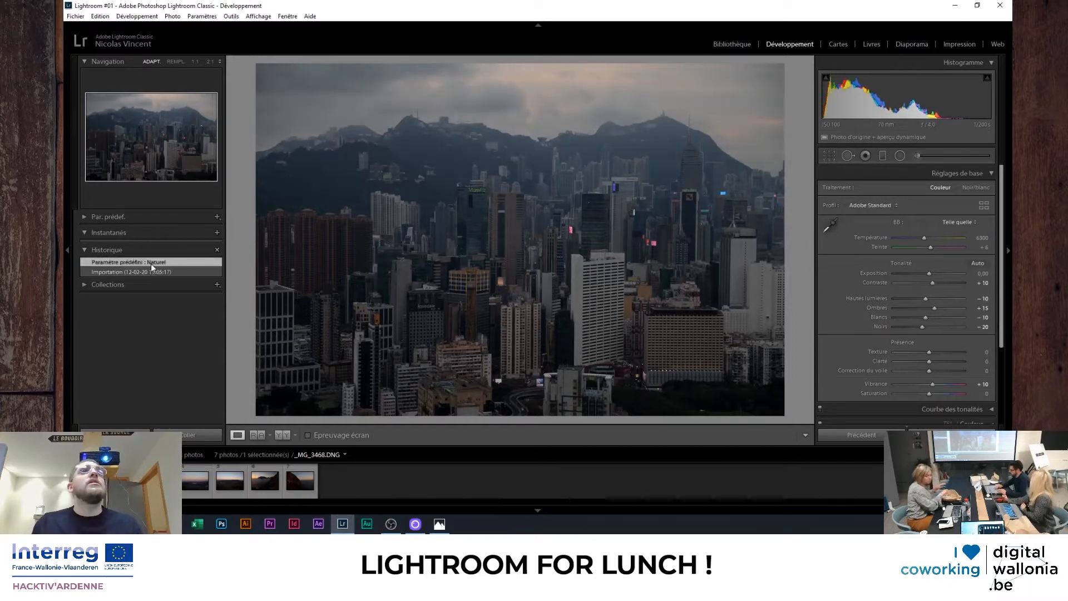
pyautogui.click(124, 271)
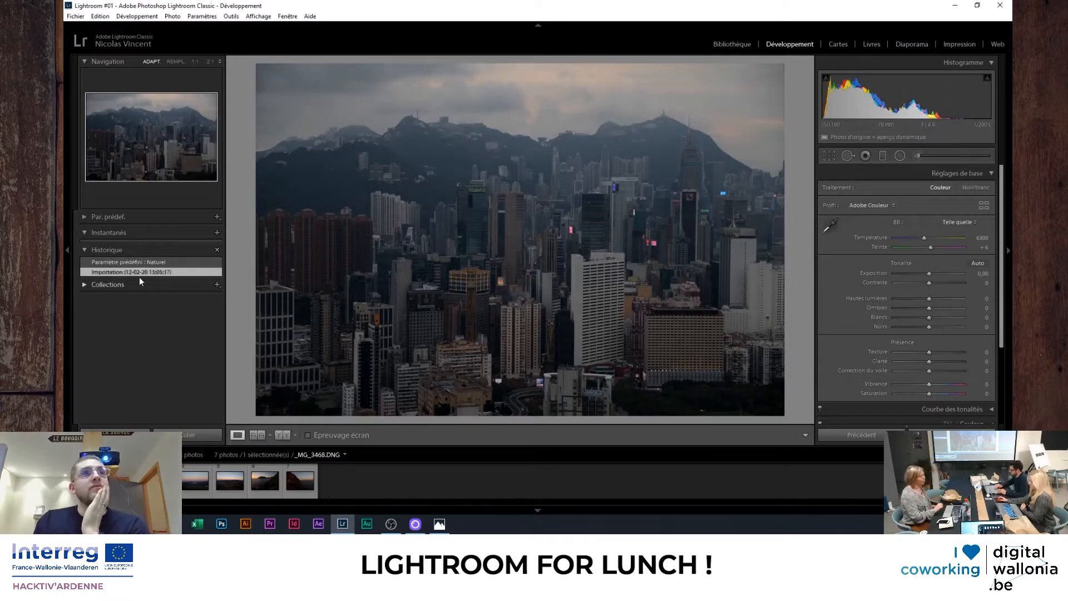
# Set Exposition −0,93, Hautes lumières +21, Ombres −11, Blancs +20, Noirs +7, Texture −11, Clarté +19, and compare the Hautes lumières and Clarté history states.
pyautogui.moveTo(928, 273); pyautogui.dragTo(936, 299)
pyautogui.moveTo(929, 308); pyautogui.dragTo(935, 361)
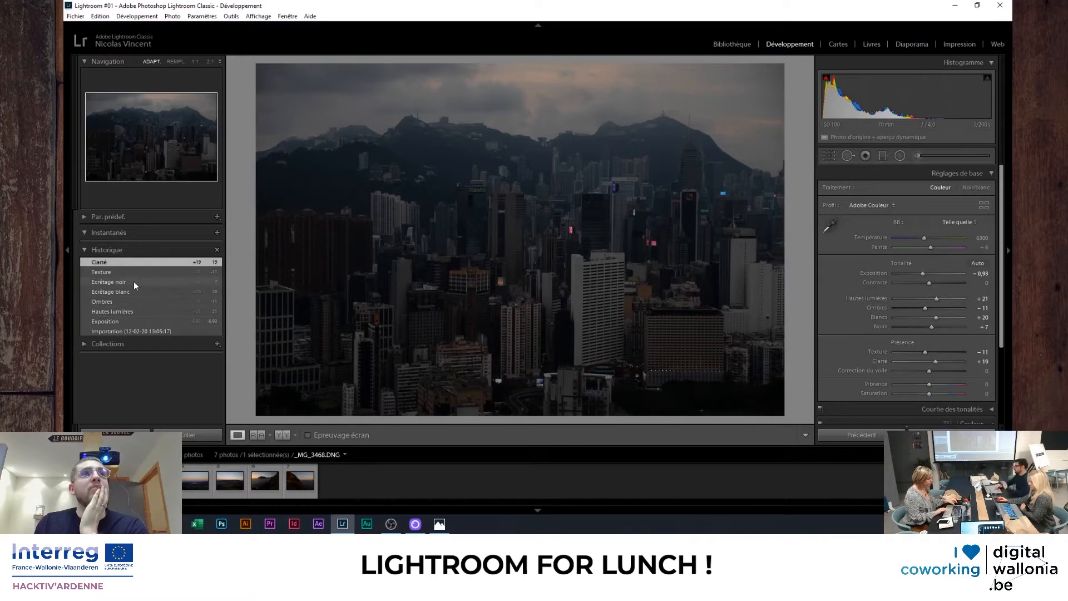
pyautogui.click(123, 311)
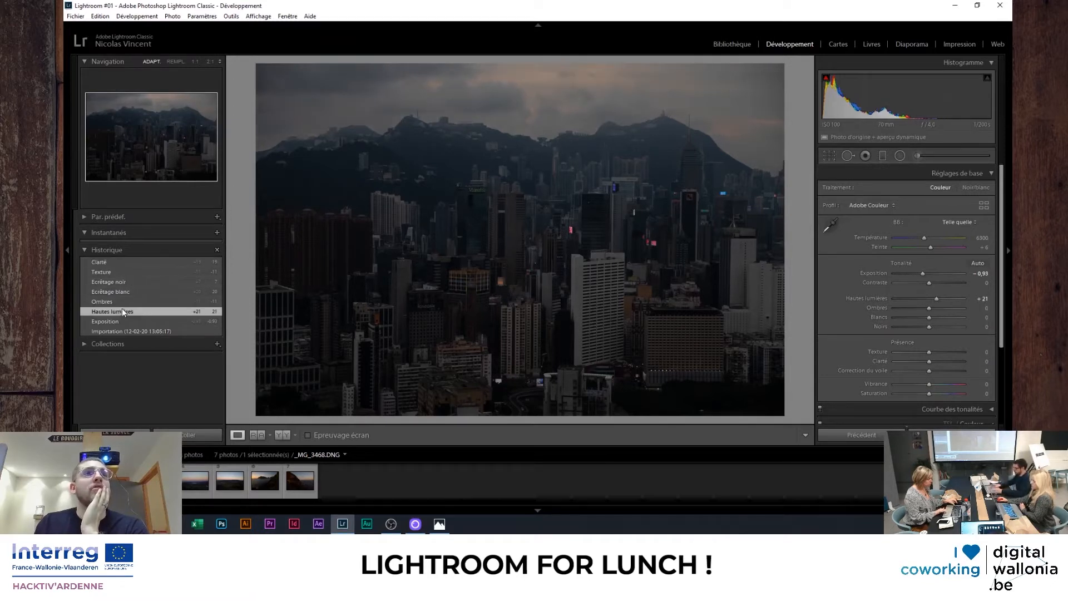
pyautogui.click(122, 264)
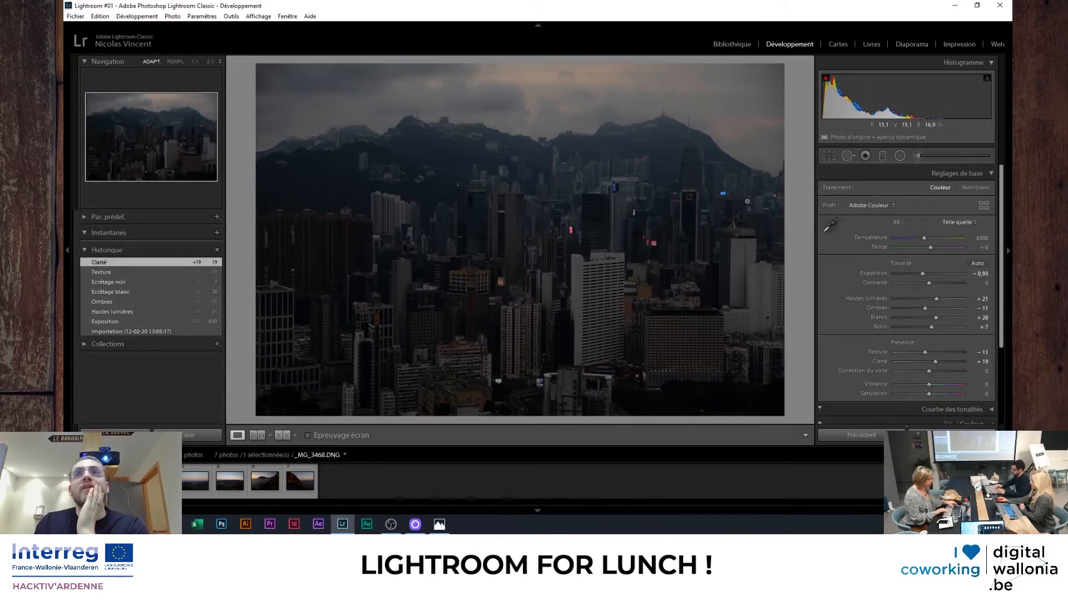
# Reset Ombres, Hautes lumières, Blancs, Noirs, Exposition, Texture and Clarté individually to their default of 0.
pyautogui.doubleClick(878, 307)
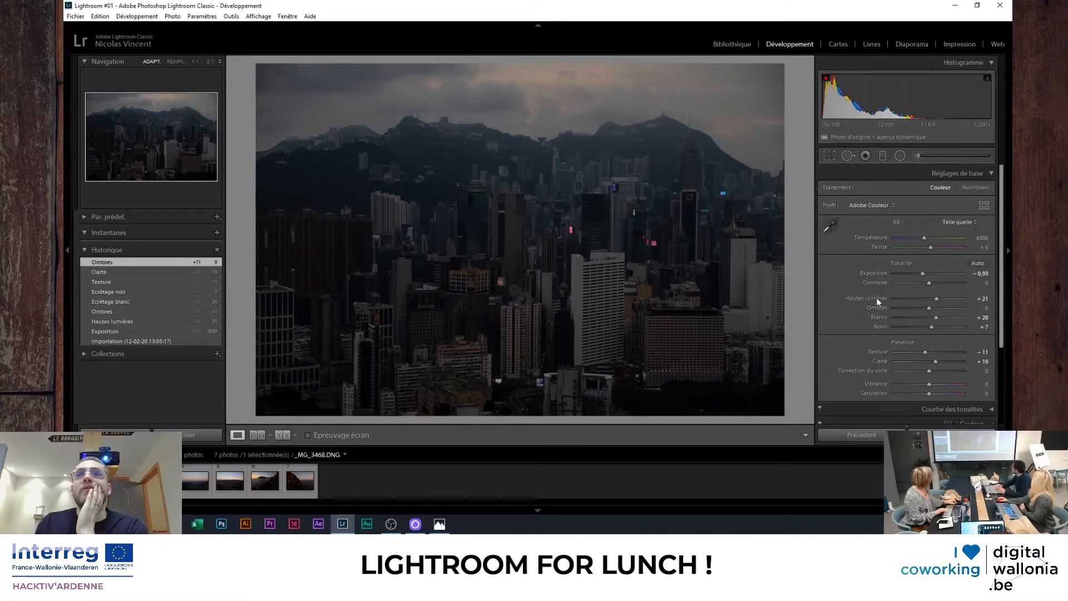
pyautogui.doubleClick(877, 298)
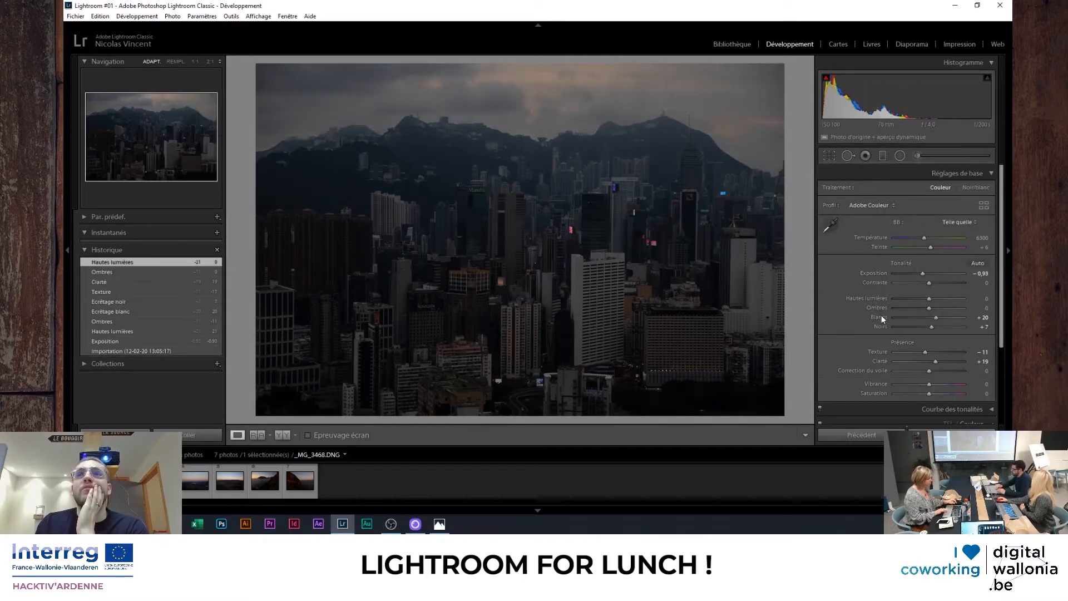
pyautogui.doubleClick(881, 316)
pyautogui.doubleClick(882, 326)
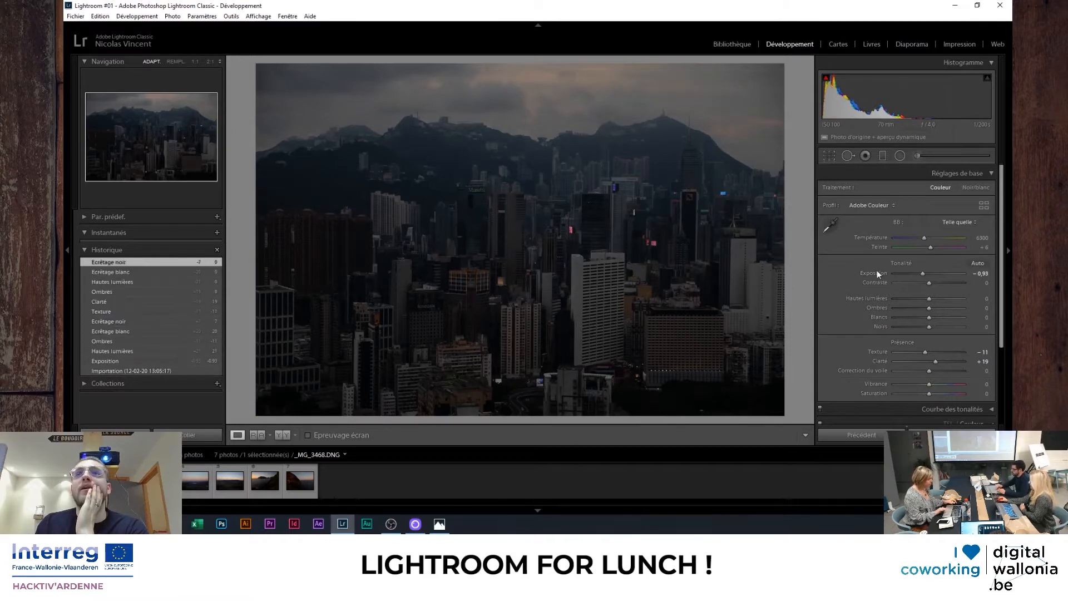
pyautogui.doubleClick(876, 271)
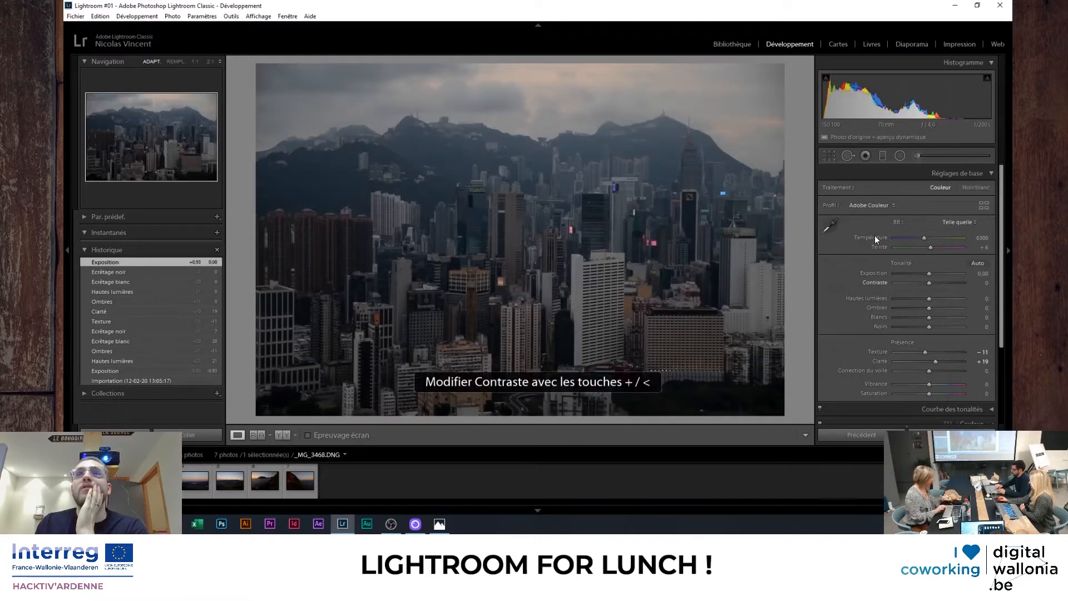
pyautogui.scroll(-1, 880, 286)
pyautogui.doubleClick(879, 302)
pyautogui.doubleClick(881, 310)
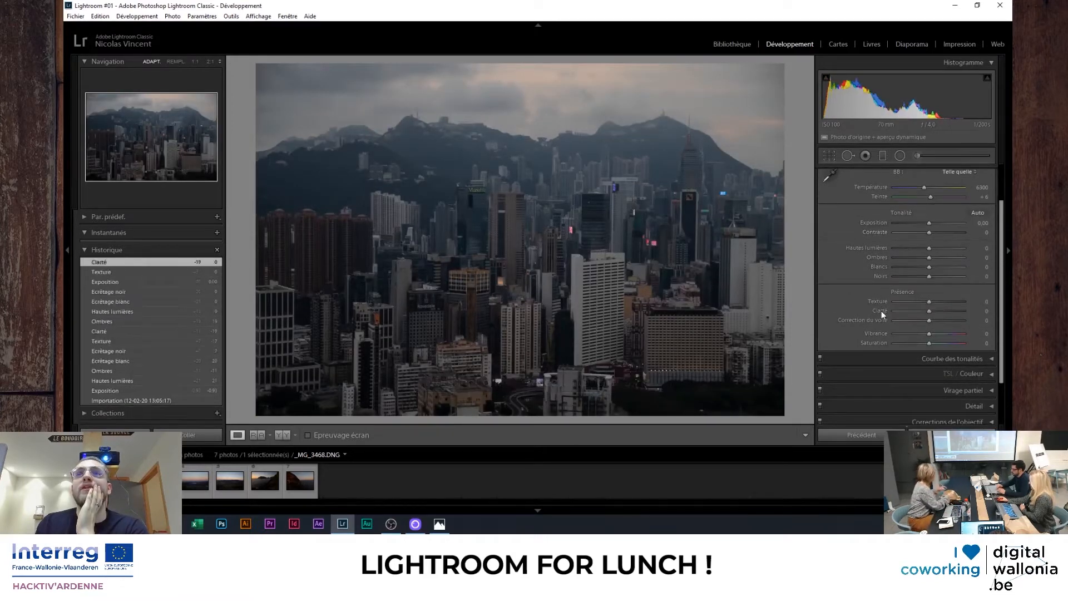
pyautogui.scroll(1, 875, 308)
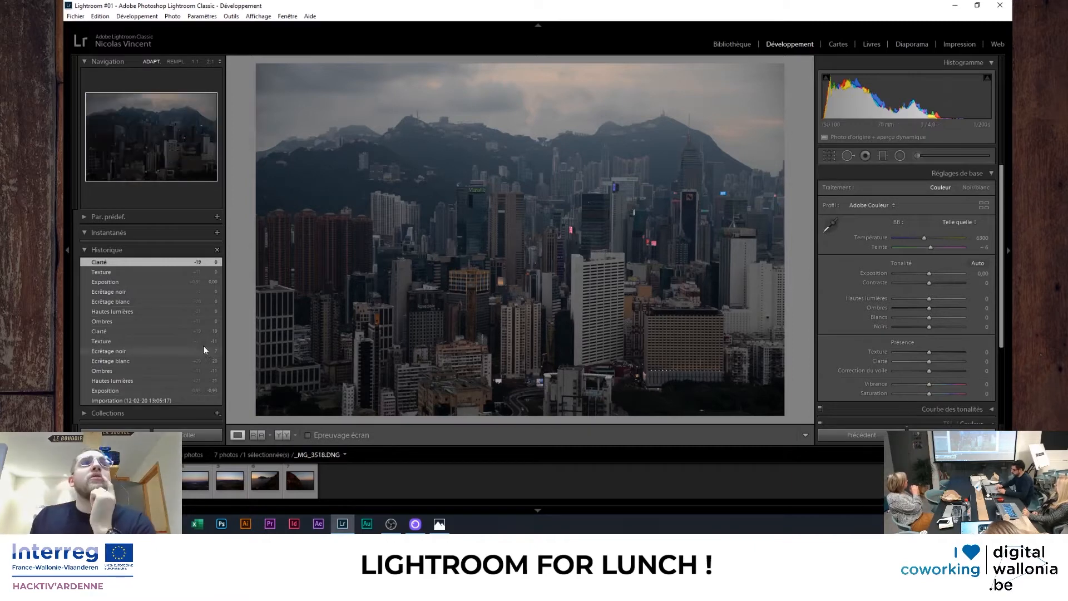
# Recall the earlier Ecrêtage noir +7 history state and compare before and after in side-by-side, split and stacked layouts, ending in the single-photo view.
pyautogui.click(138, 349)
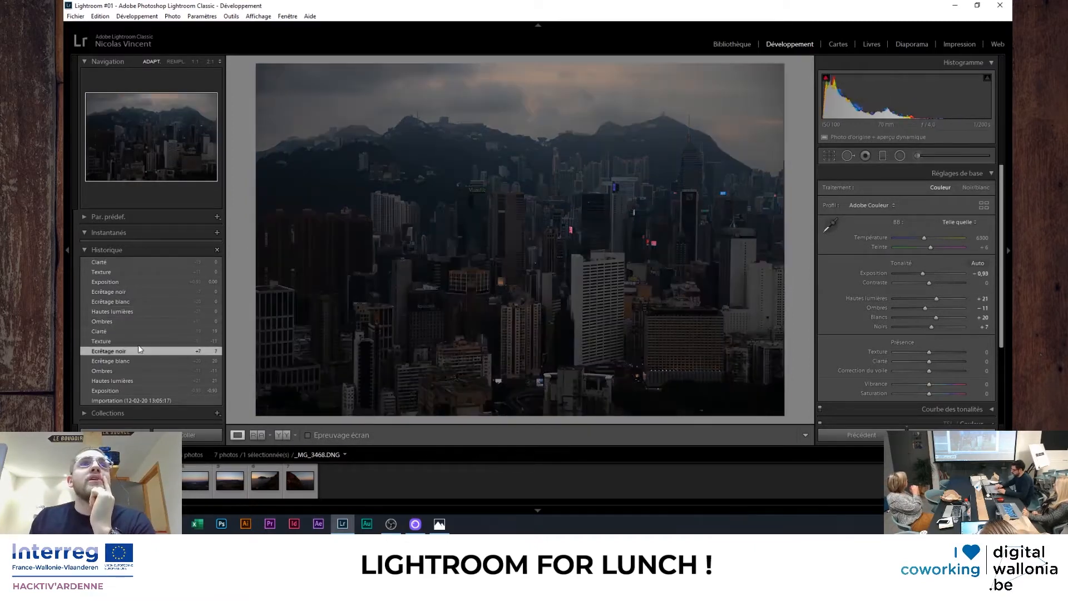
pyautogui.click(281, 436)
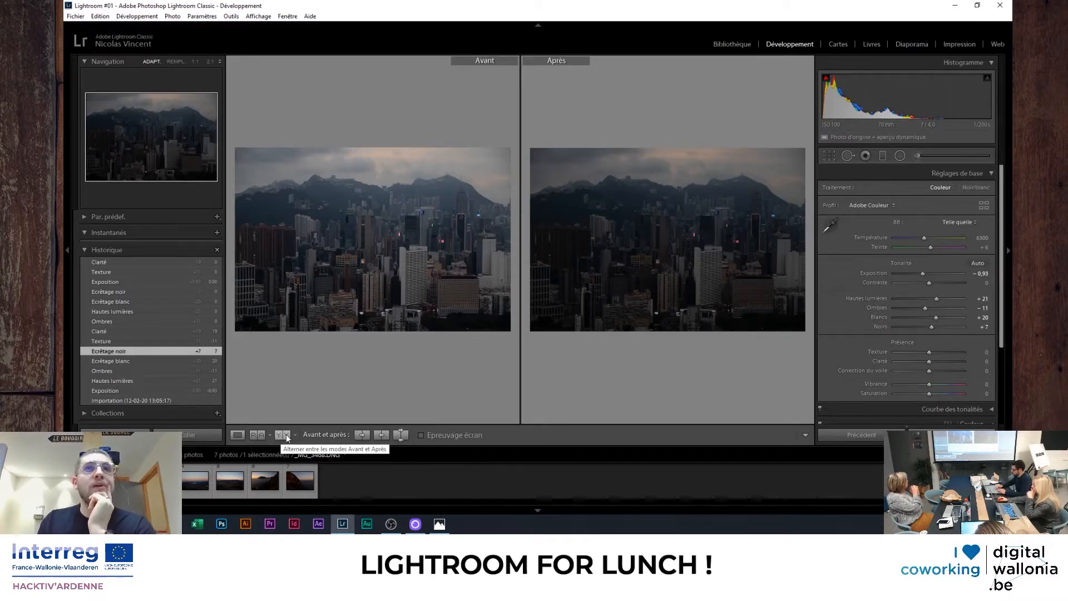
pyautogui.moveTo(407, 248); pyautogui.dragTo(751, 413)
pyautogui.click(405, 275)
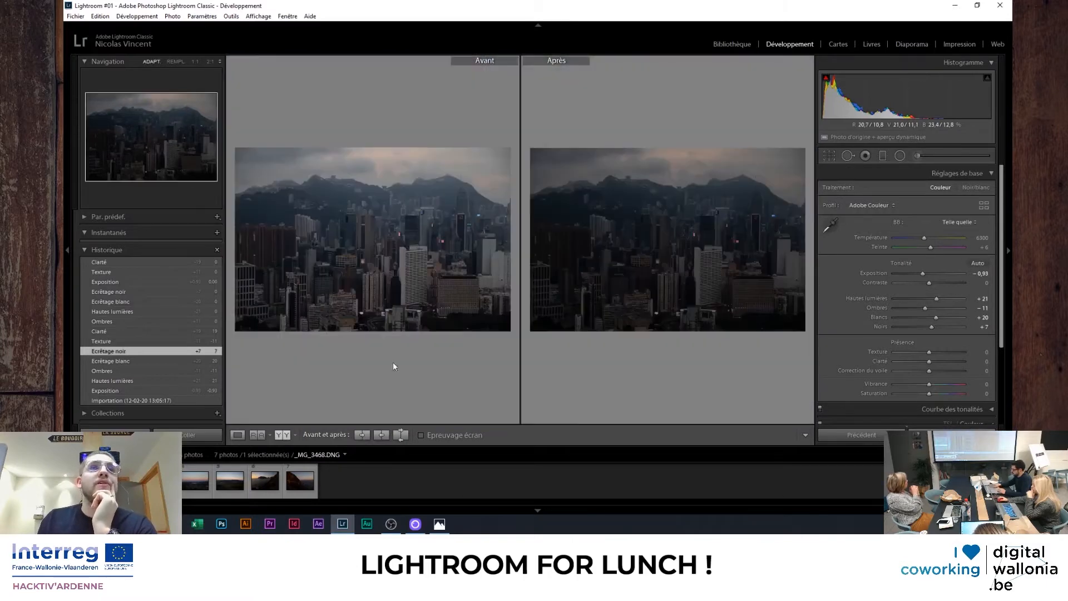
pyautogui.click(283, 436)
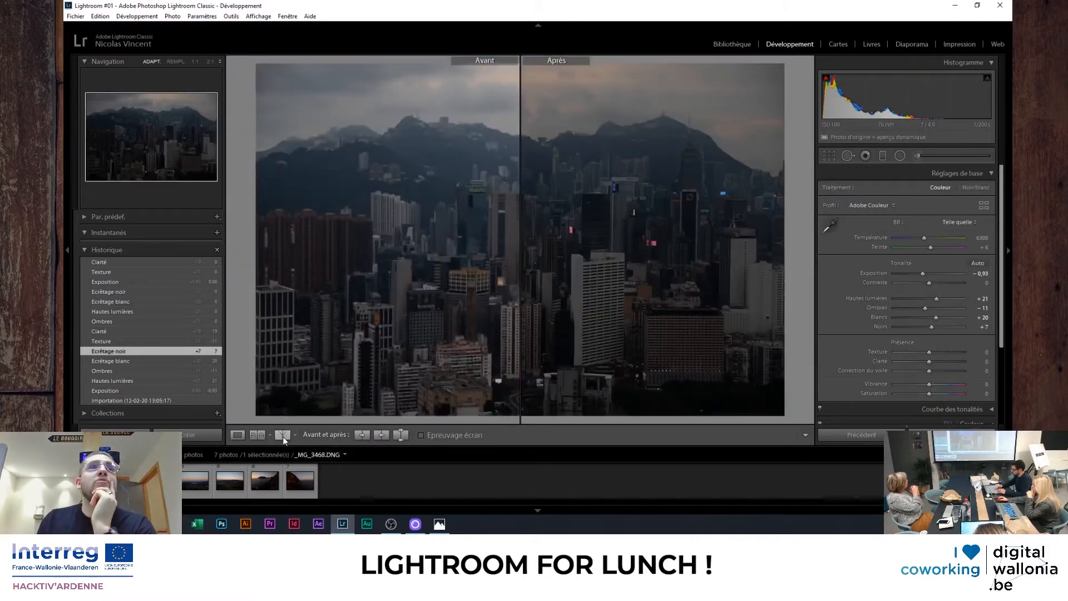
pyautogui.click(283, 435)
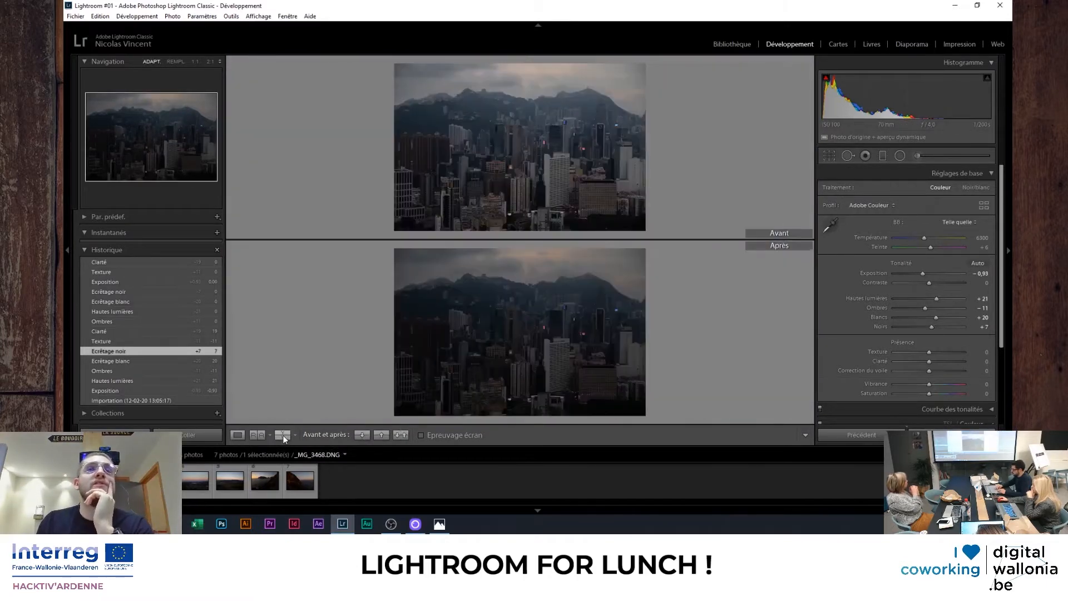
pyautogui.click(283, 436)
pyautogui.click(278, 436)
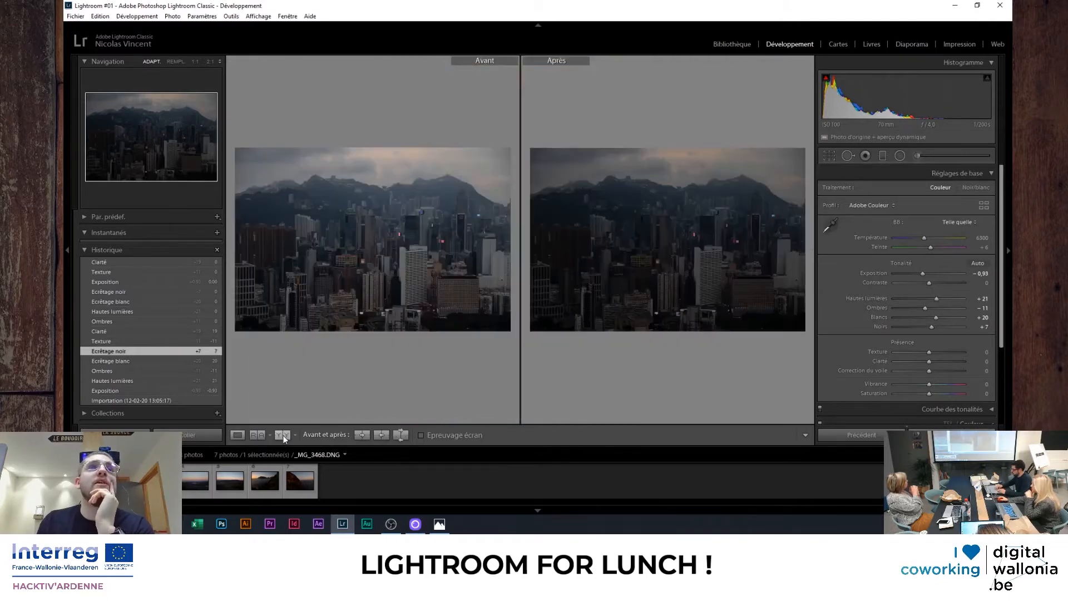
pyautogui.click(238, 435)
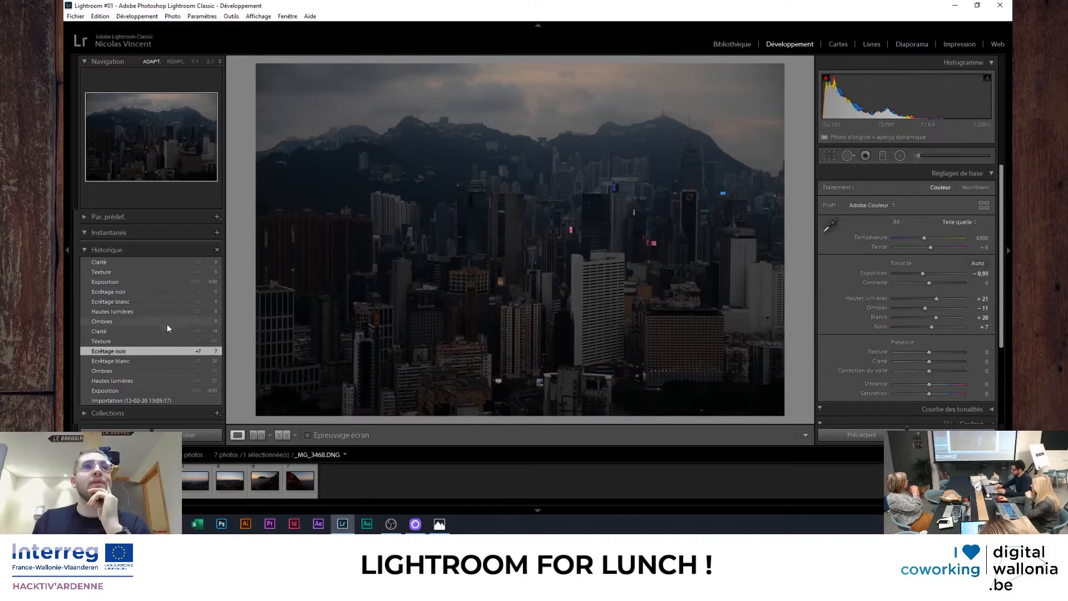
# Restore the photo to its original Importation state from the history and collapse the history list.
pyautogui.click(131, 400)
pyautogui.click(86, 249)
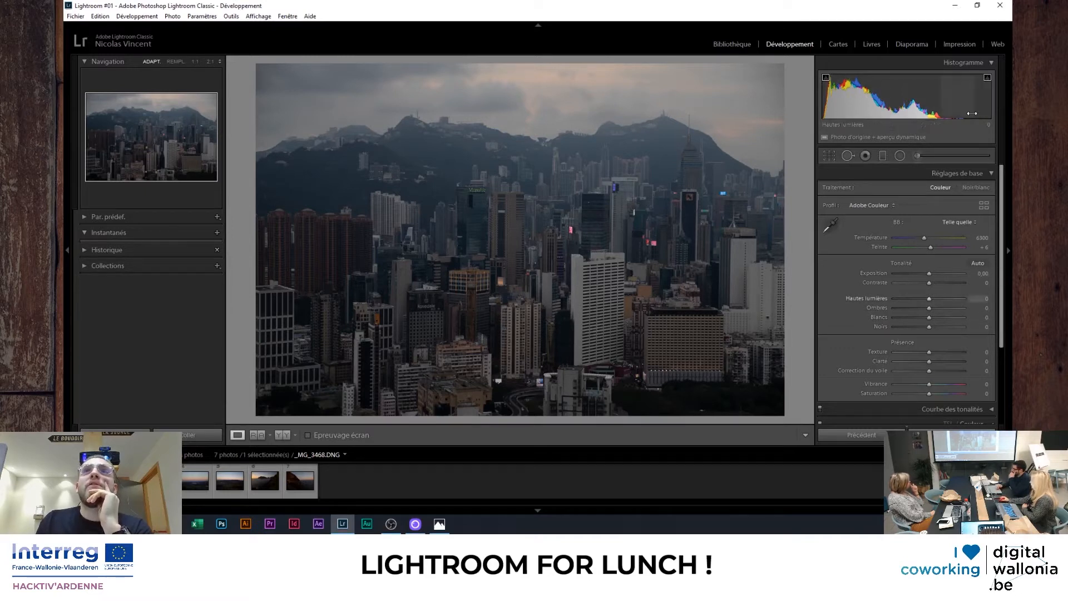
# Set Hautes lumières +1, Noirs −50 and Blancs +91 through the histogram, with the clipping warnings shown on the photo.
pyautogui.moveTo(923, 104); pyautogui.dragTo(812, 104)
pyautogui.press('j')
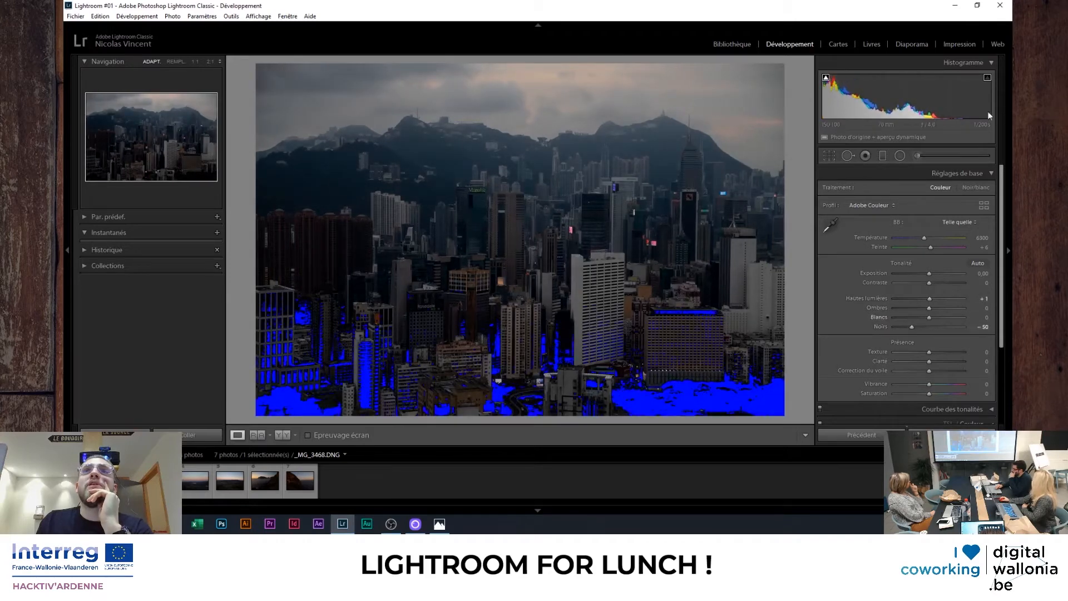
pyautogui.moveTo(974, 104); pyautogui.dragTo(1004, 107)
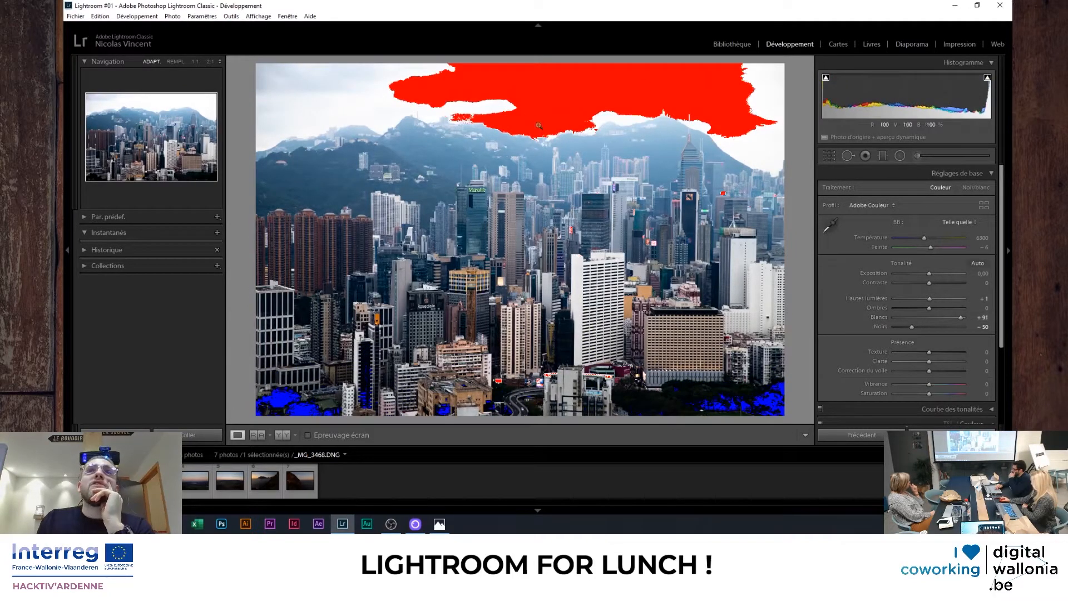
# Inspect the clipped shadows in the dark foreground and the clipped sky up close, returning to the full photo view.
pyautogui.click(745, 408)
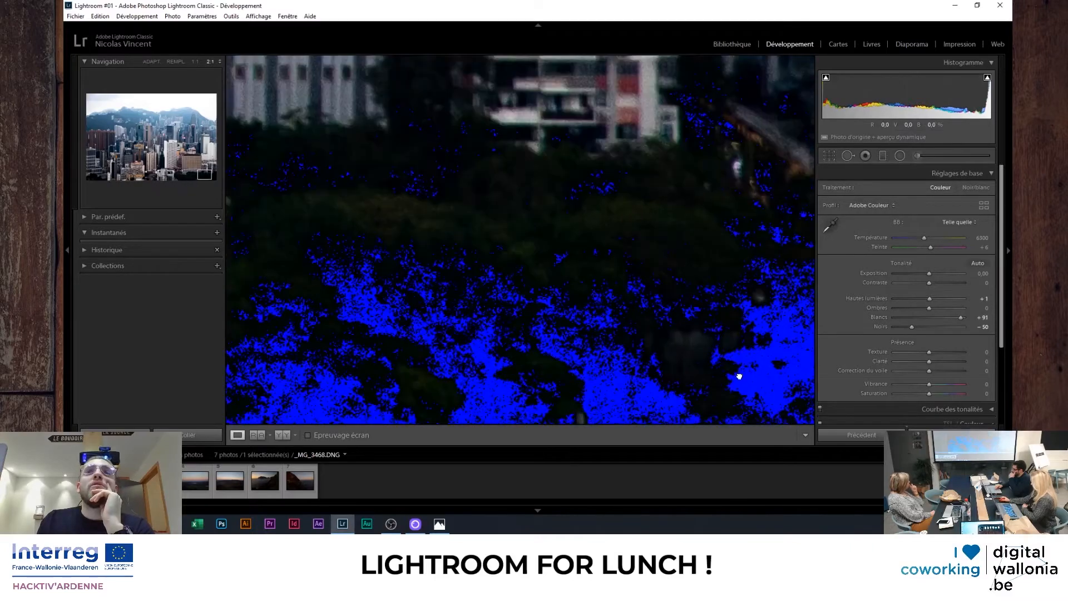
pyautogui.click(739, 374)
pyautogui.click(570, 111)
pyautogui.click(585, 151)
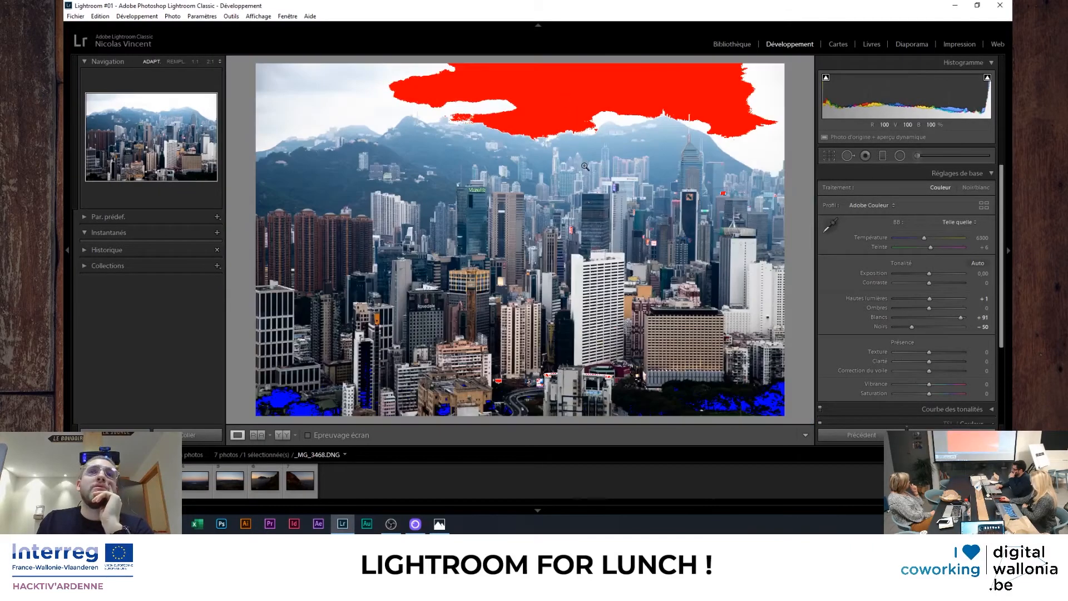
# Switch the shadow and highlight clipping overlays off and back on.
pyautogui.click(825, 78)
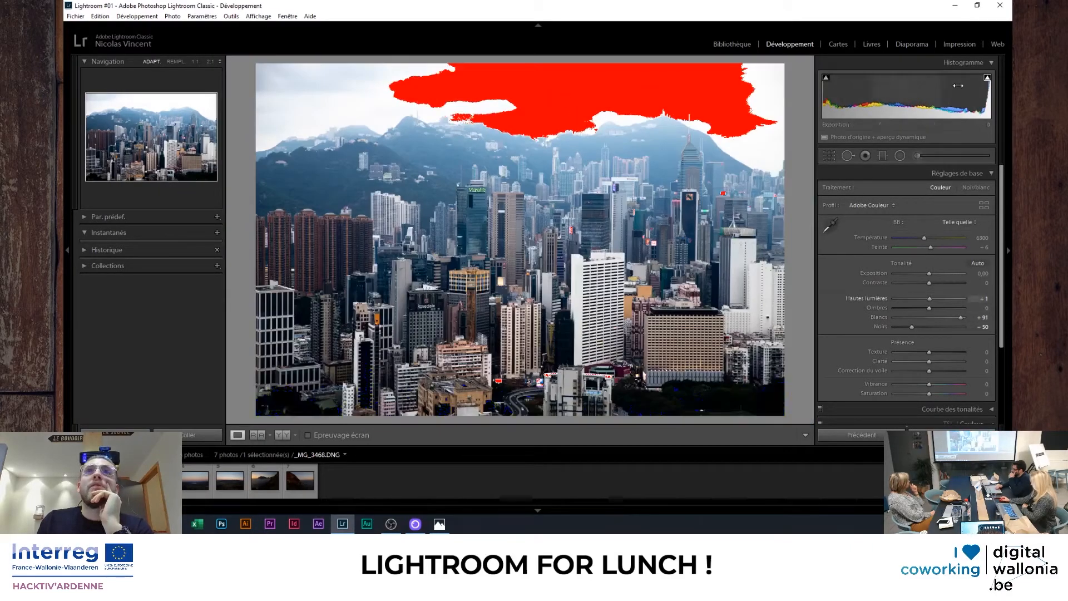
pyautogui.click(987, 77)
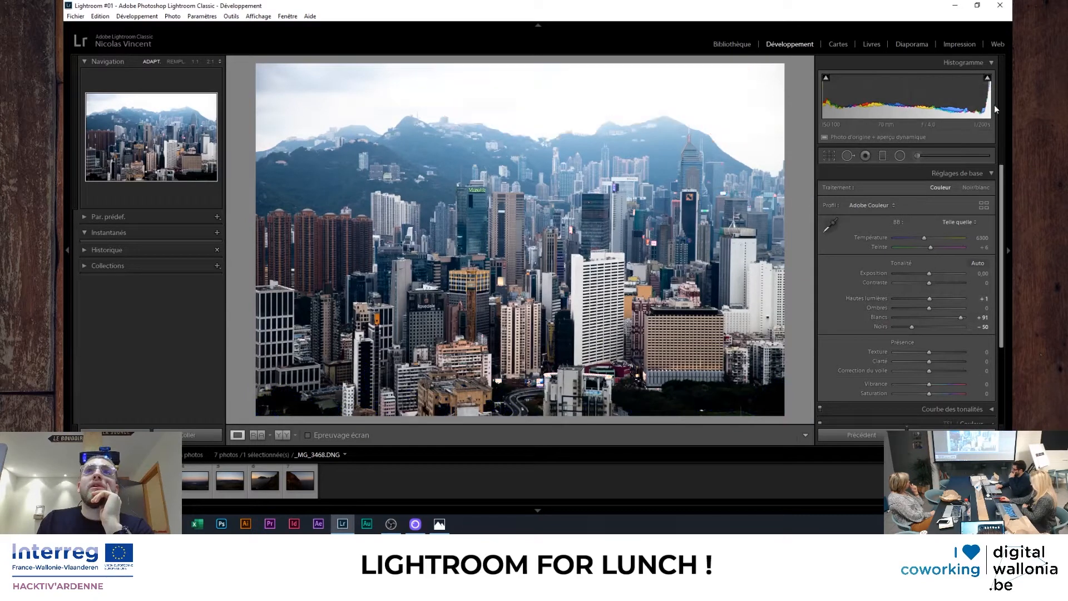
pyautogui.click(826, 78)
pyautogui.click(987, 77)
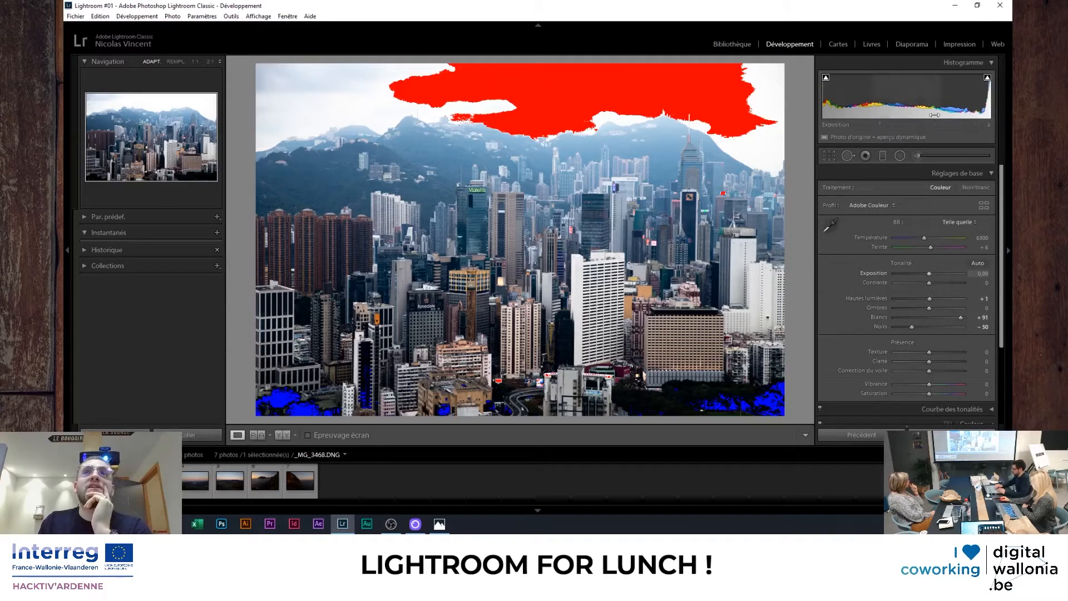
# Rework the tones through the histogram to Blancs +71, Ombres −46 and Noirs +60.
pyautogui.moveTo(965, 92); pyautogui.dragTo(983, 103)
pyautogui.moveTo(834, 95); pyautogui.dragTo(901, 96)
pyautogui.moveTo(983, 103)
pyautogui.mouseDown()
pyautogui.moveTo(964, 103)
pyautogui.moveTo(985, 103)
pyautogui.mouseUp()
pyautogui.moveTo(845, 100); pyautogui.dragTo(830, 108)
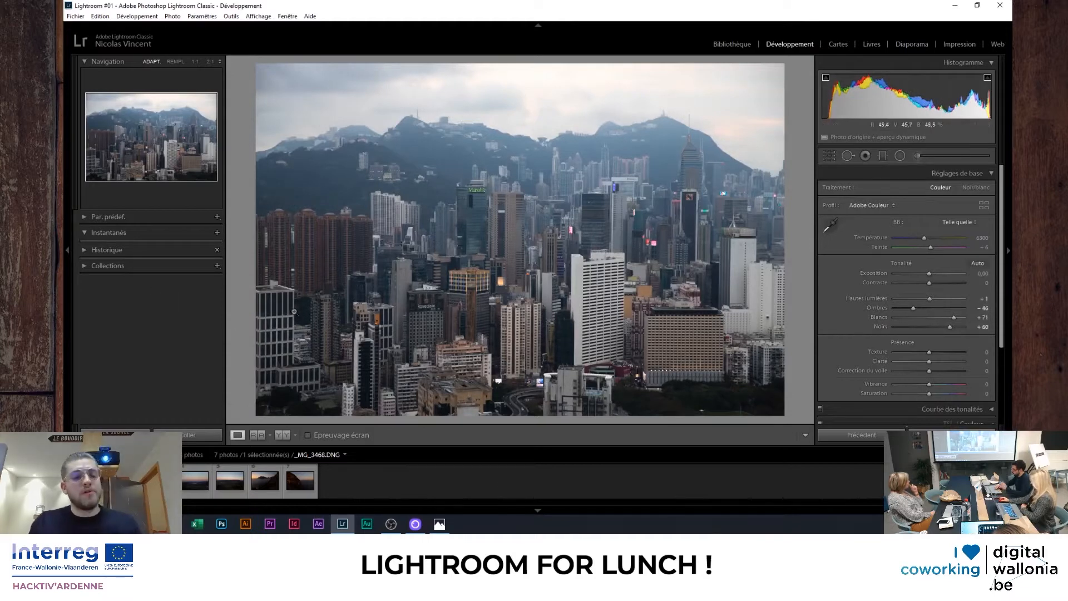
# Restore the skyline photo to its Importation state from the edit history and collapse the history list.
pyautogui.click(150, 249)
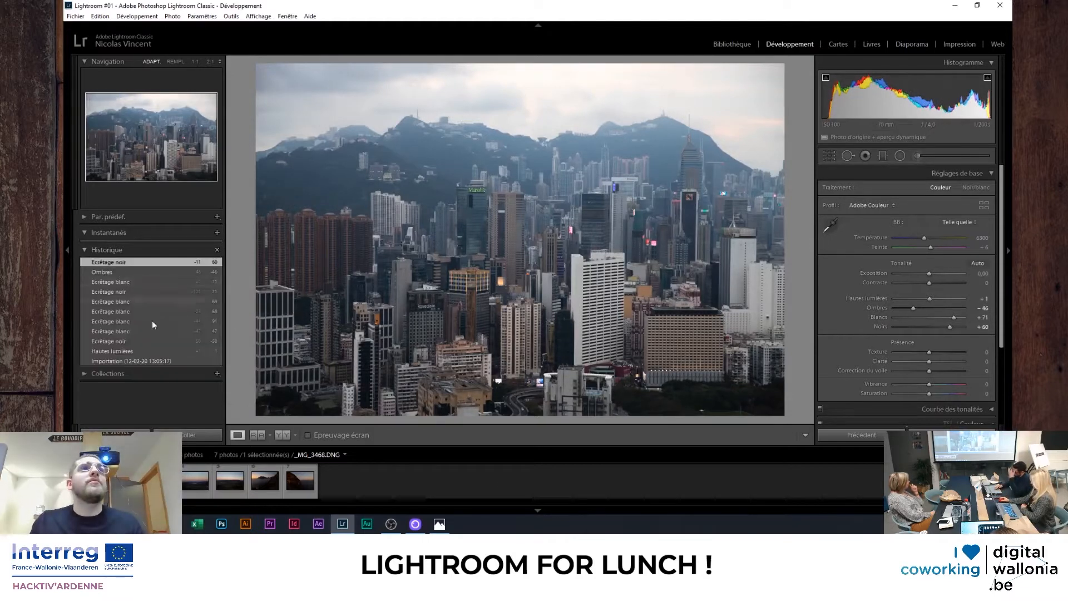
pyautogui.click(136, 361)
pyautogui.click(85, 249)
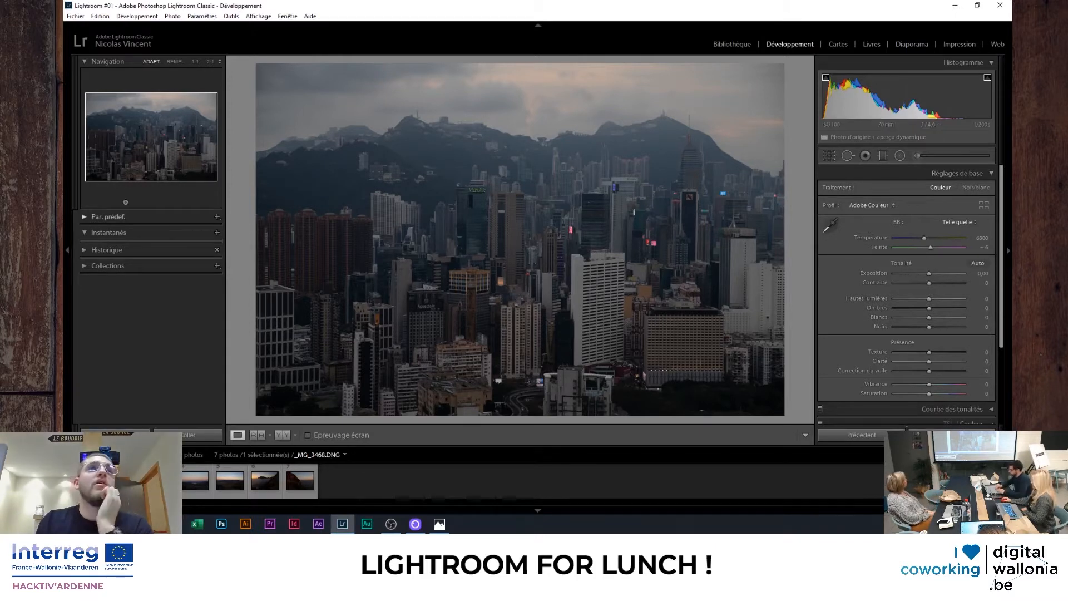
# Expand the presets list and set Exposition −0,36, Contraste +13, Hautes lumières −7, Ombres +9, Blancs +10 and Noirs −7.
pyautogui.click(85, 216)
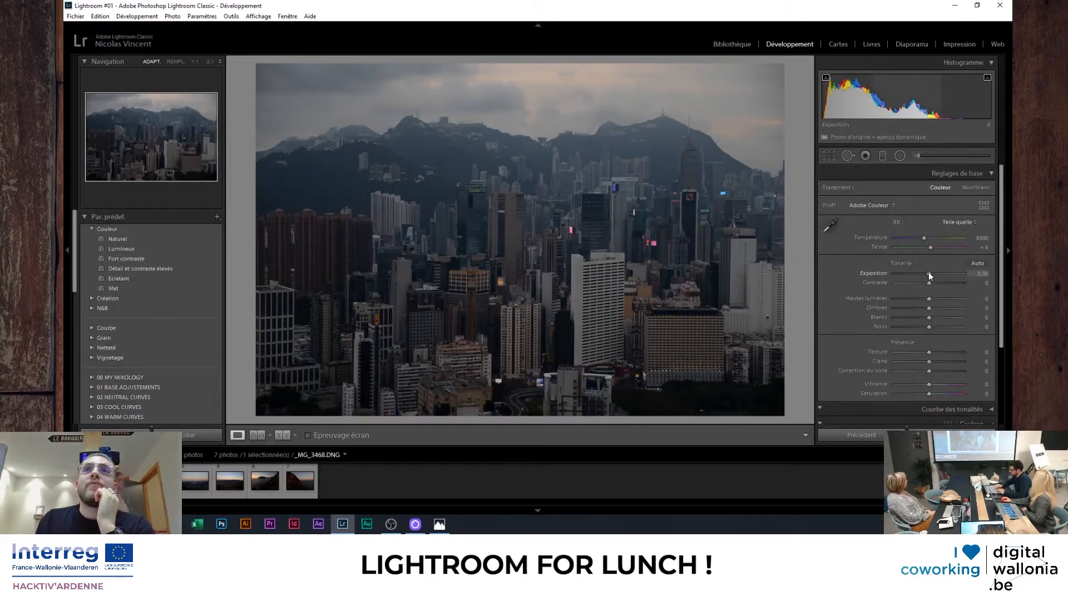
pyautogui.moveTo(930, 272); pyautogui.dragTo(938, 317)
pyautogui.scroll(-3, 923, 292)
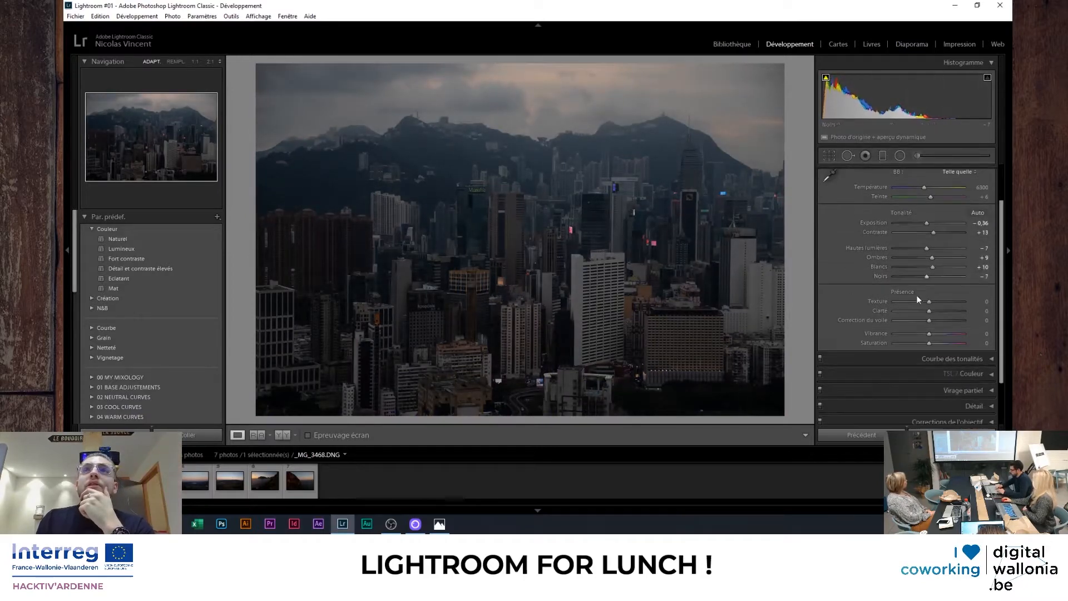
pyautogui.scroll(-1, 902, 300)
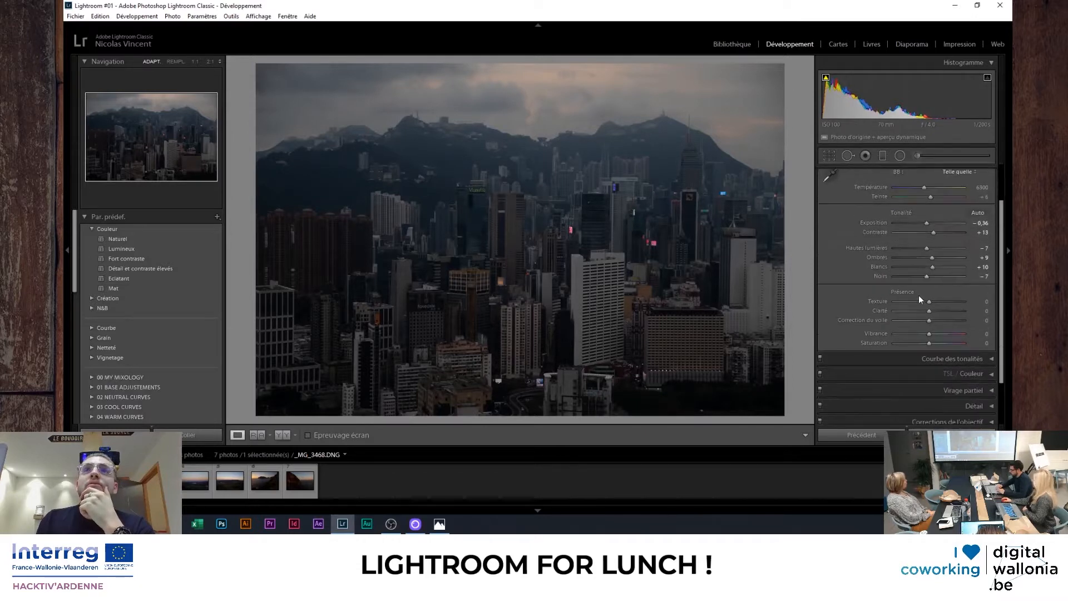
pyautogui.scroll(4, 939, 356)
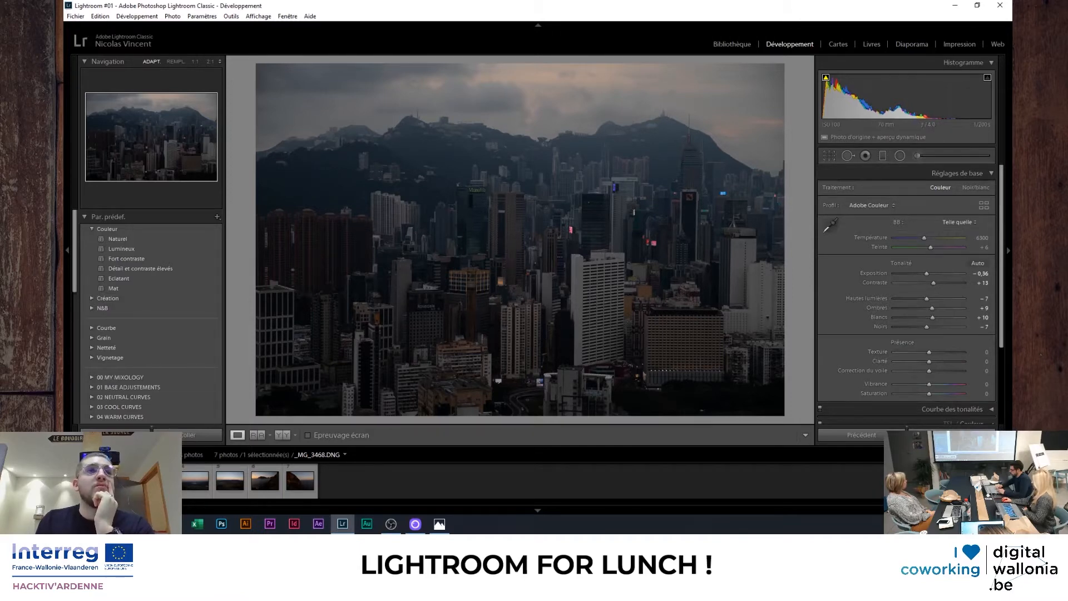
# Copy the skyline photo's develop settings, leaving out lens corrections, transformation and cropping.
pyautogui.rightClick(87, 477)
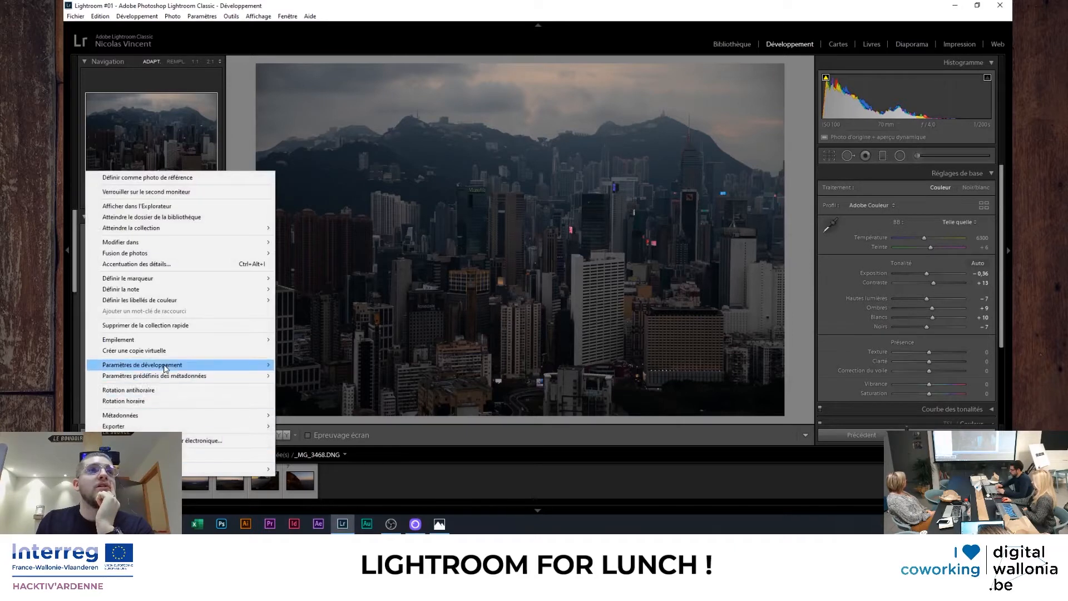
pyautogui.moveTo(166, 368)
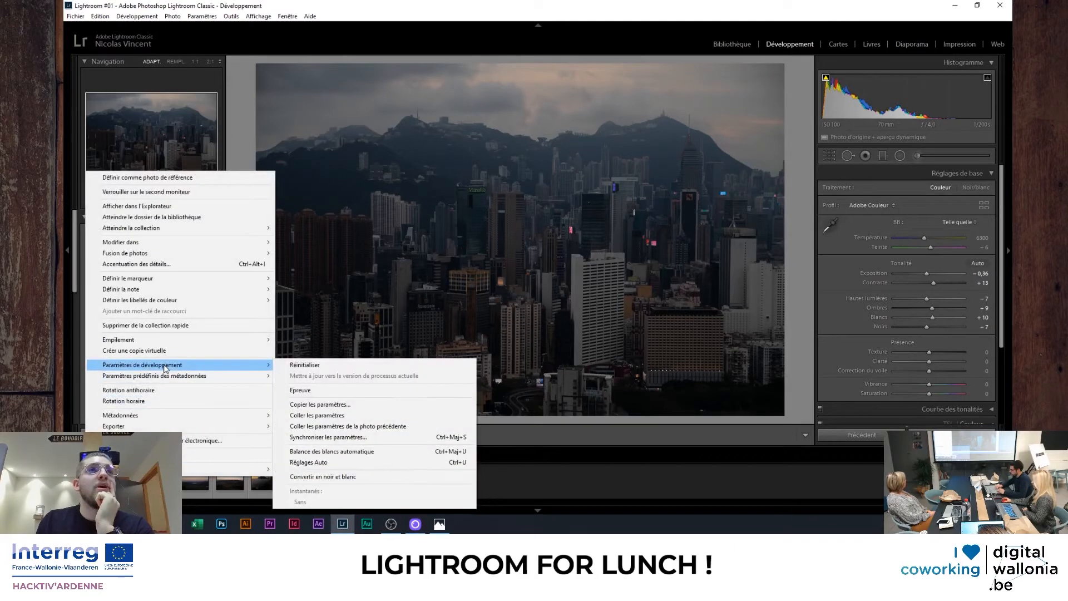
pyautogui.click(354, 405)
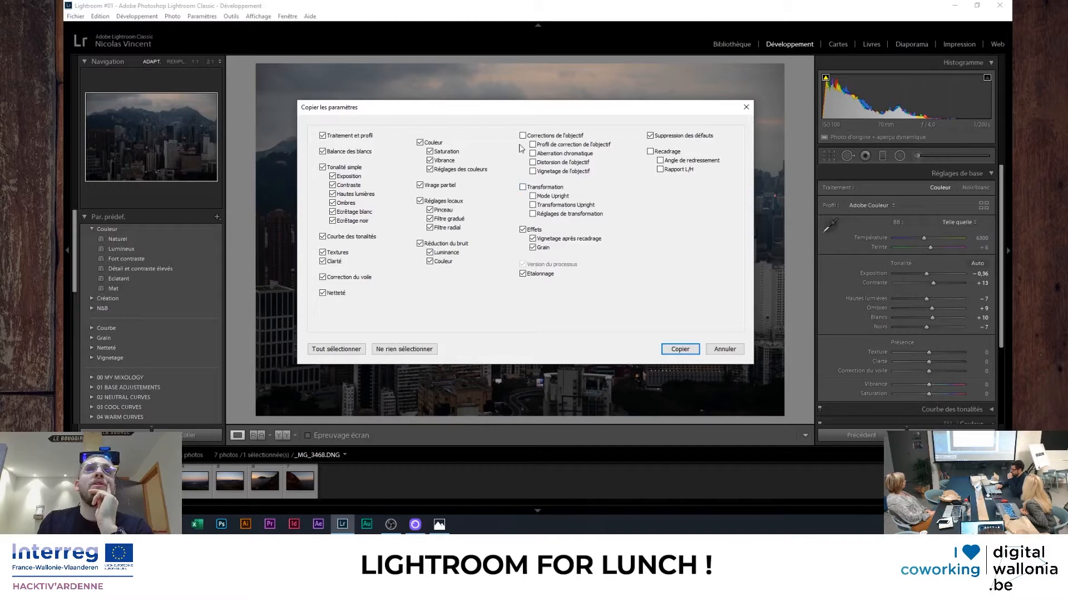
pyautogui.click(680, 348)
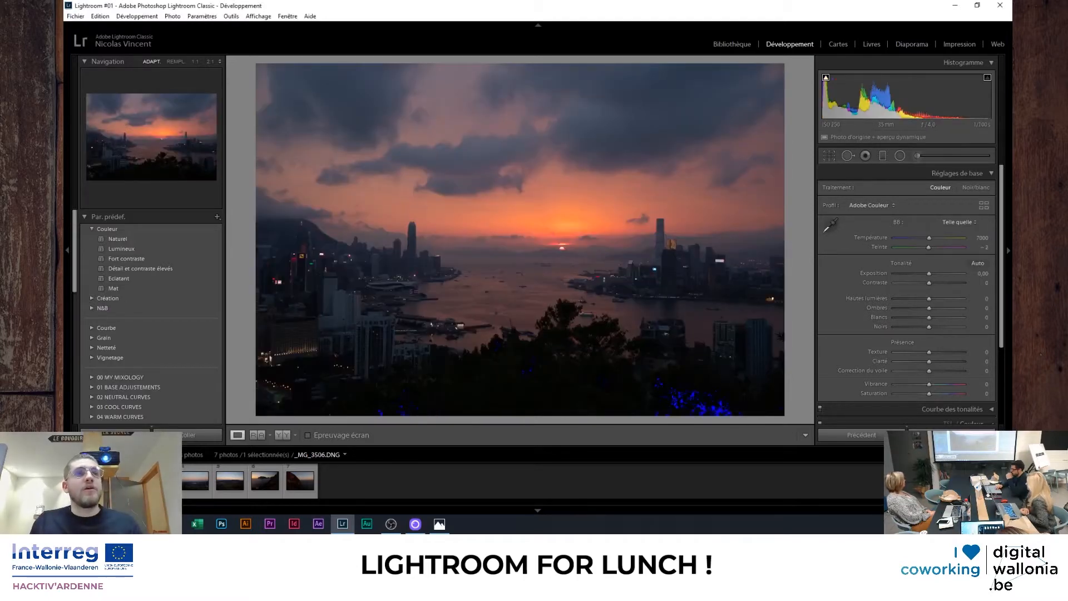
# Paste the copied develop settings onto all seven photos, clear the selection and display the photo _MG_3948.DNG.
pyautogui.rightClick(121, 494)
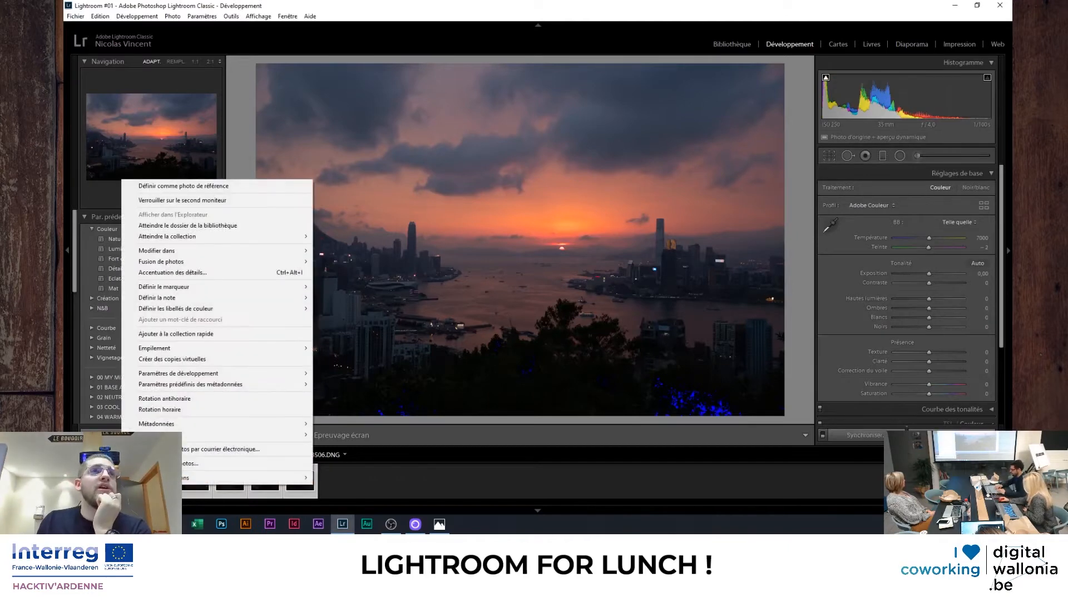
pyautogui.moveTo(166, 372)
pyautogui.click(356, 424)
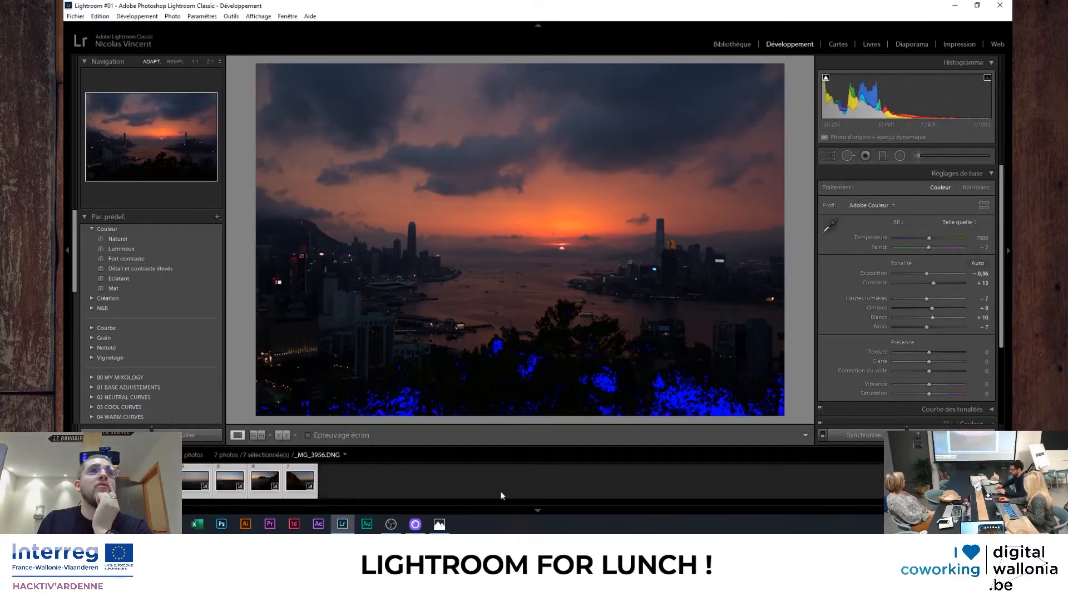
pyautogui.click(419, 477)
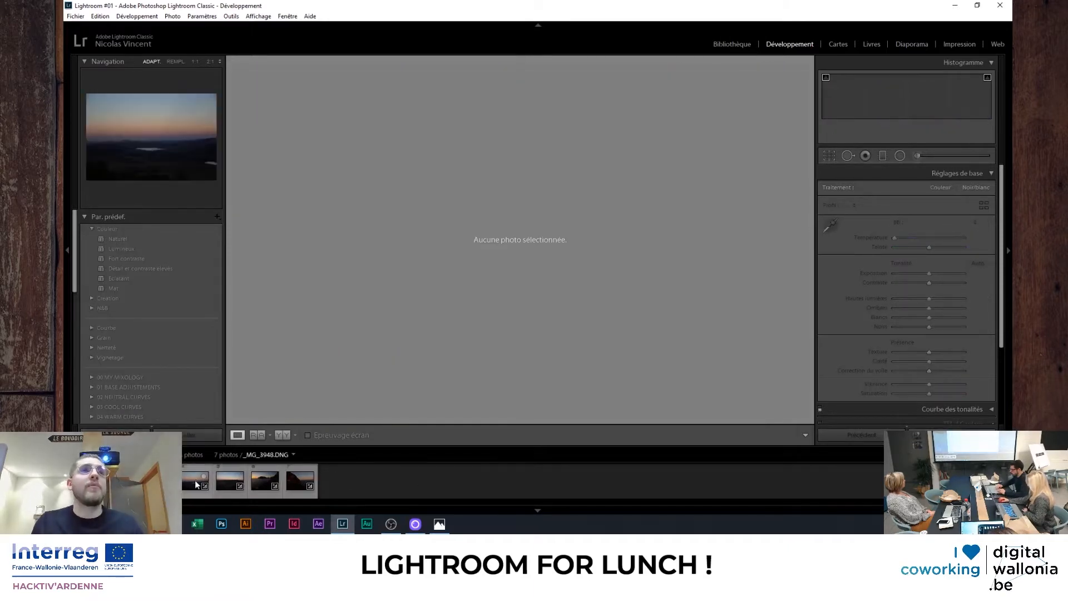
pyautogui.click(194, 480)
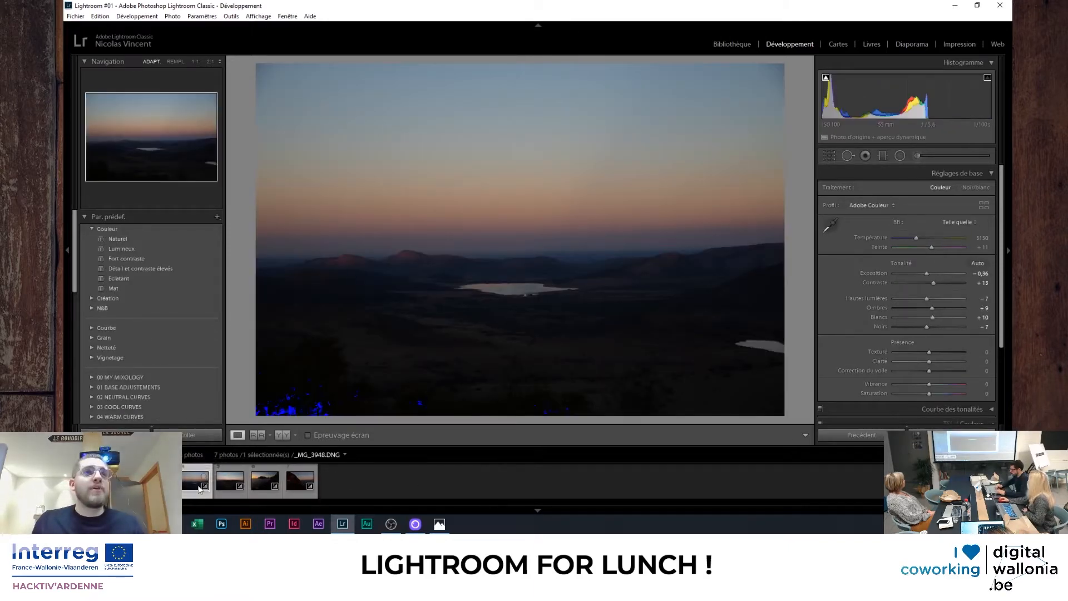
# Collapse the Couleur presets, start a new develop preset named test, view its group choices, and cancel the creation.
pyautogui.click(92, 229)
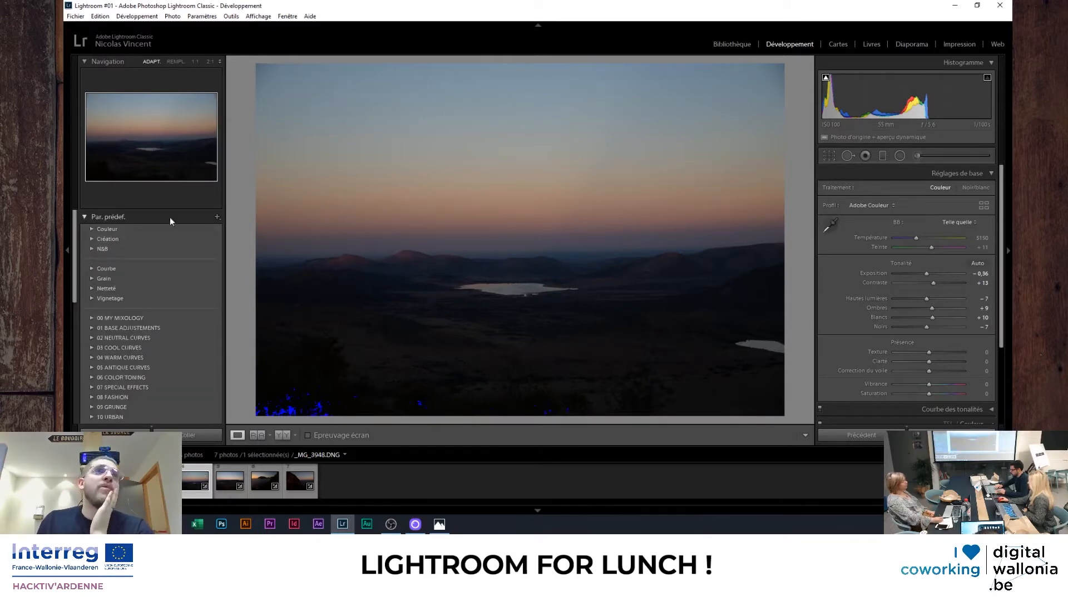
pyautogui.click(217, 218)
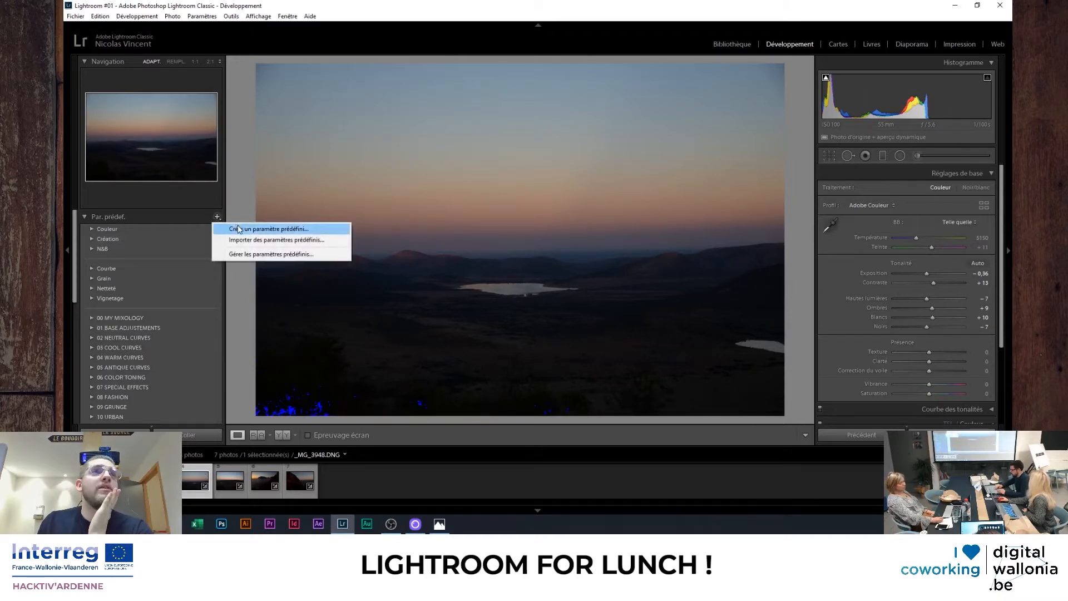
pyautogui.click(238, 229)
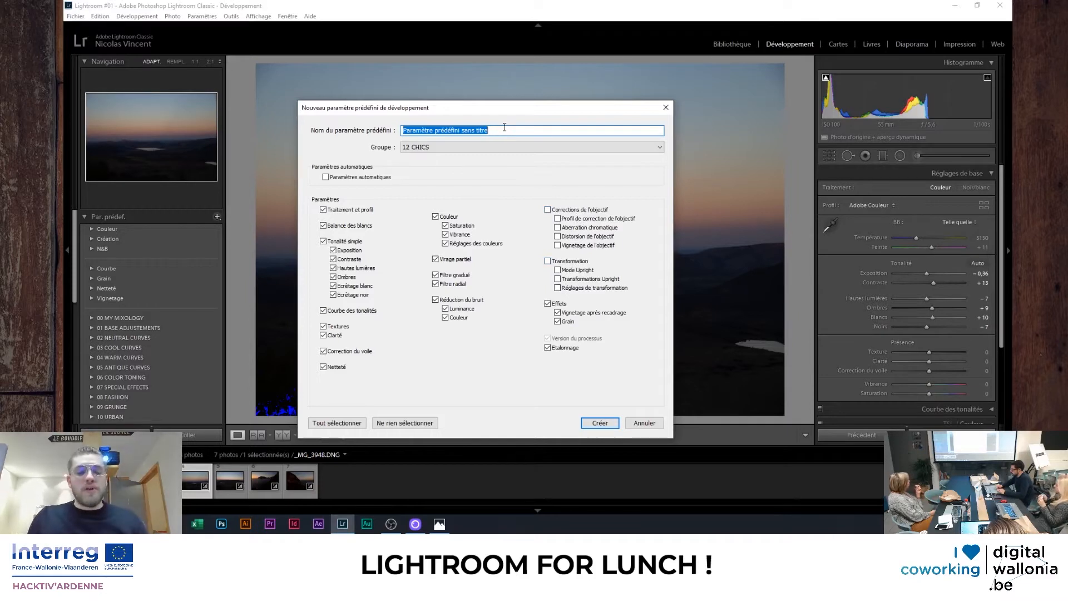
pyautogui.write('test')
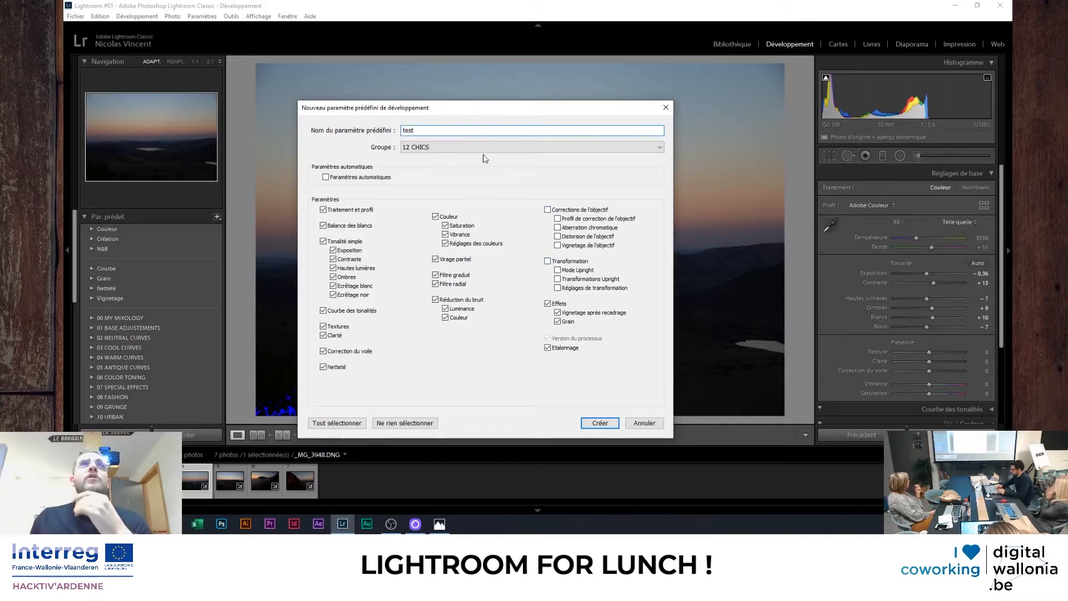
pyautogui.click(482, 148)
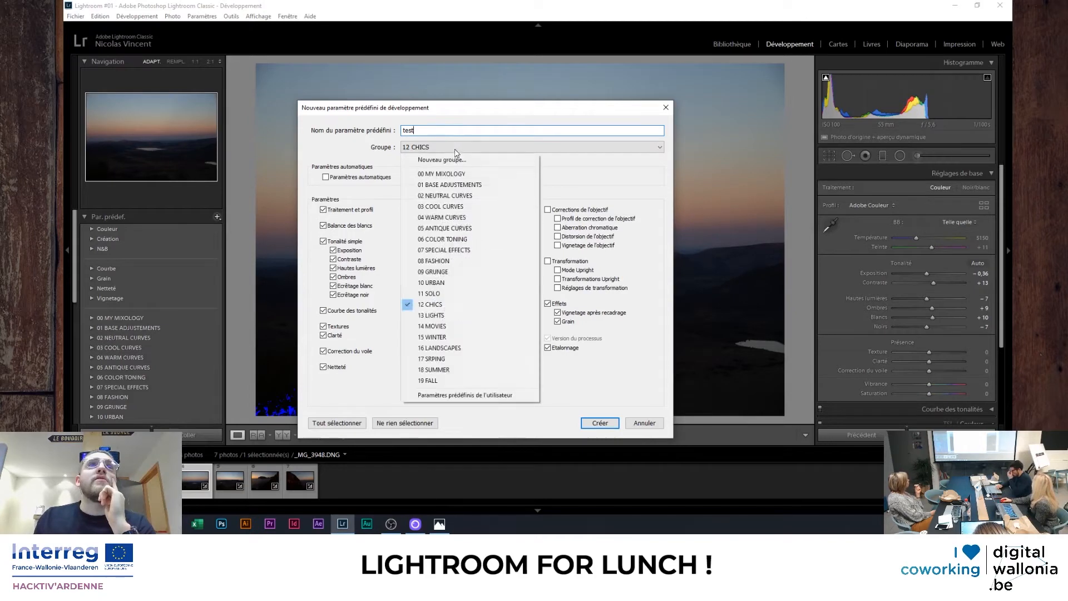
pyautogui.click(367, 147)
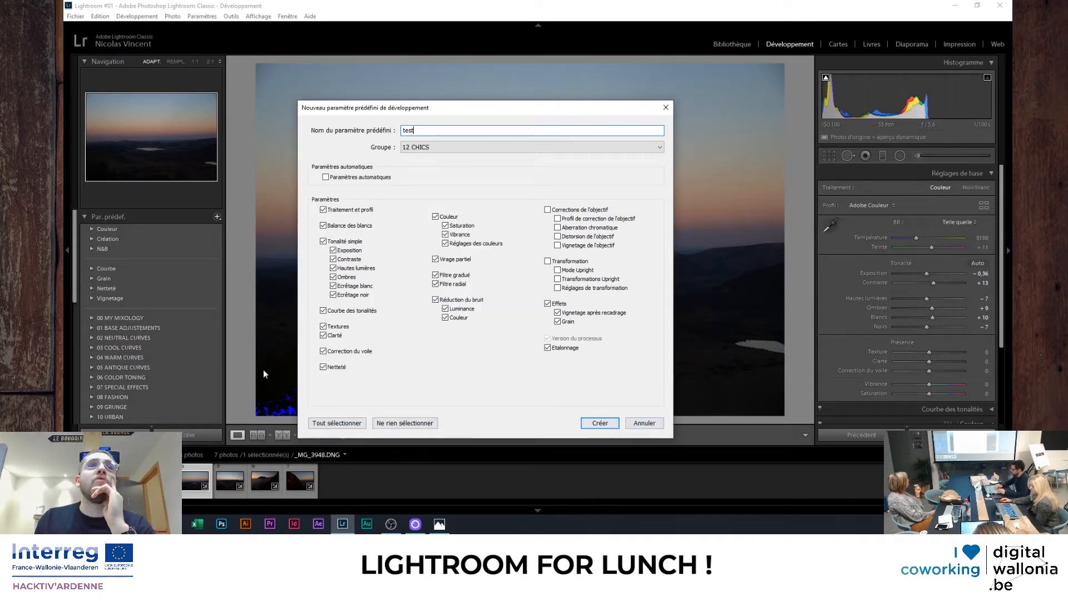
pyautogui.click(645, 422)
# Look through the installed preset groups and collapse the group Paramètres prédéfinis de l'utilisateur.
pyautogui.scroll(-5, 171, 332)
pyautogui.scroll(-3, 125, 342)
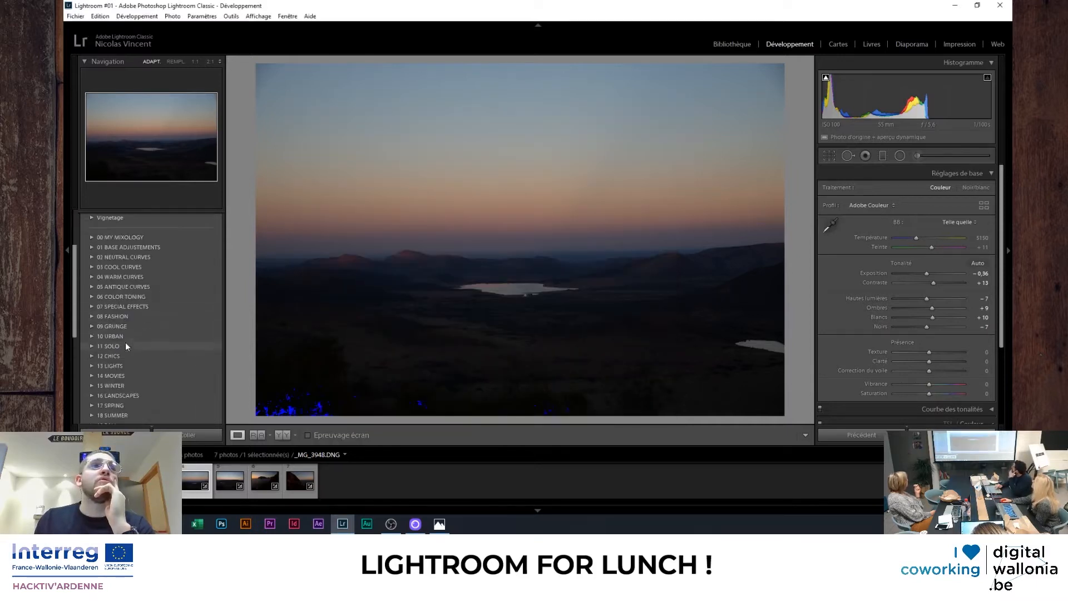
pyautogui.scroll(3, 121, 304)
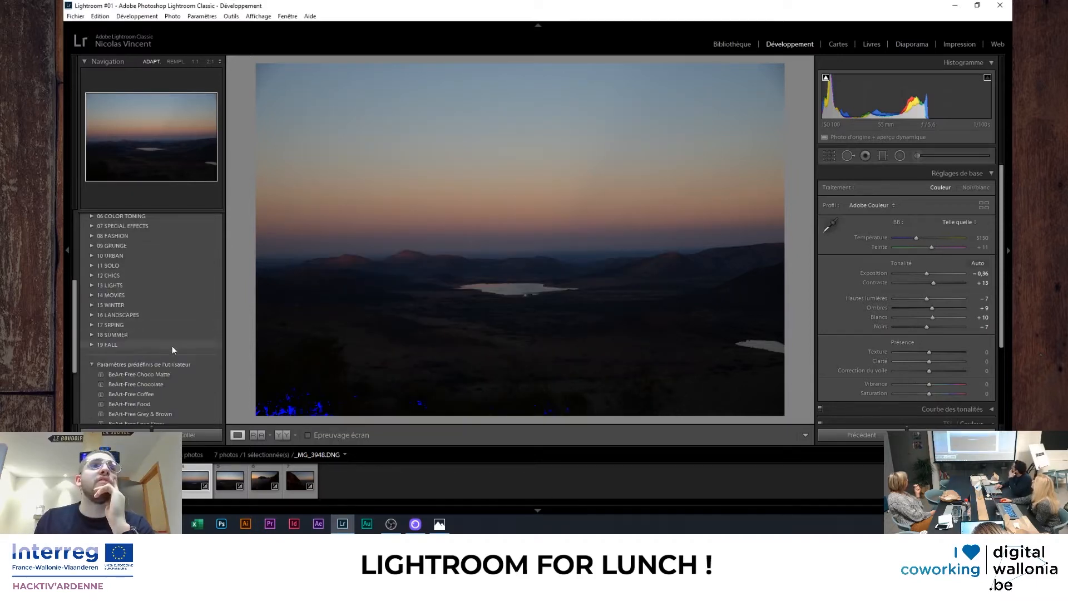
pyautogui.click(91, 365)
pyautogui.click(92, 366)
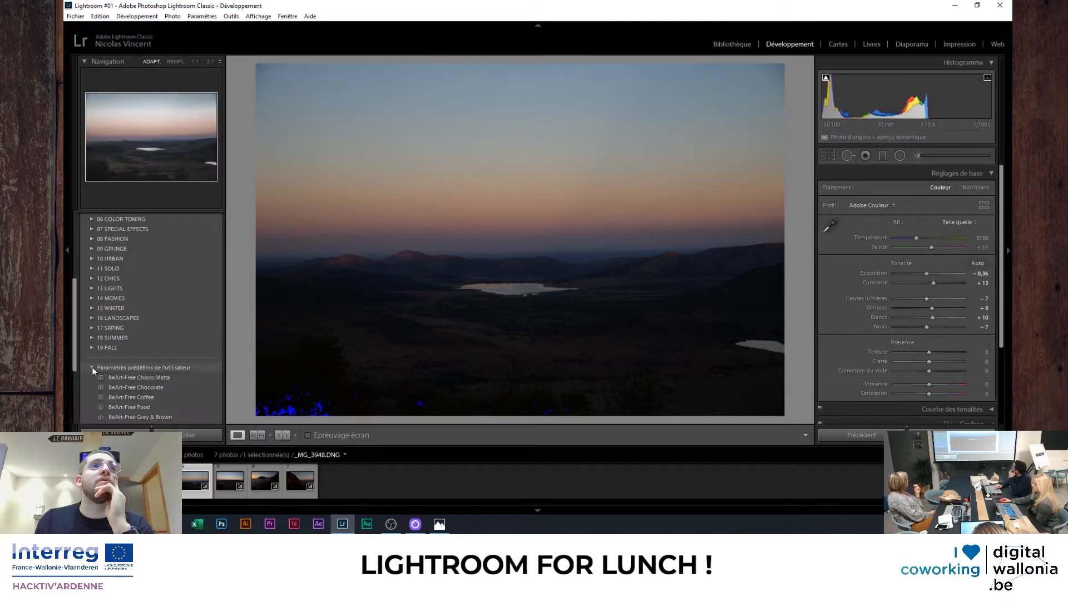
pyautogui.click(92, 366)
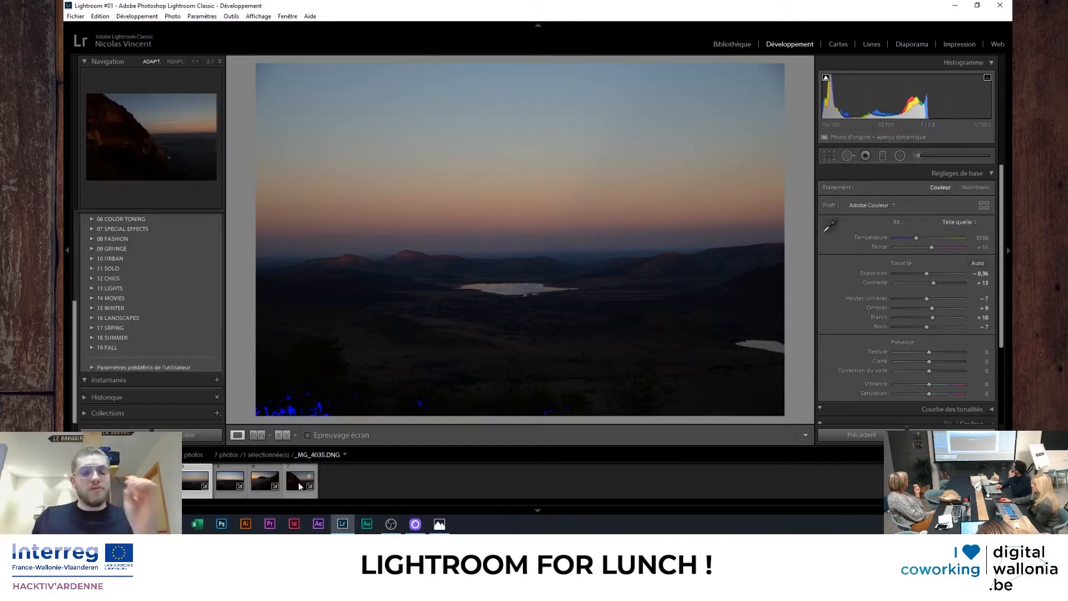
# Clear the selection, reopen the skyline photo _MG_3468.DNG, restore its Importation state from the history and collapse the list.
pyautogui.hotkey('ctrl', 'd')
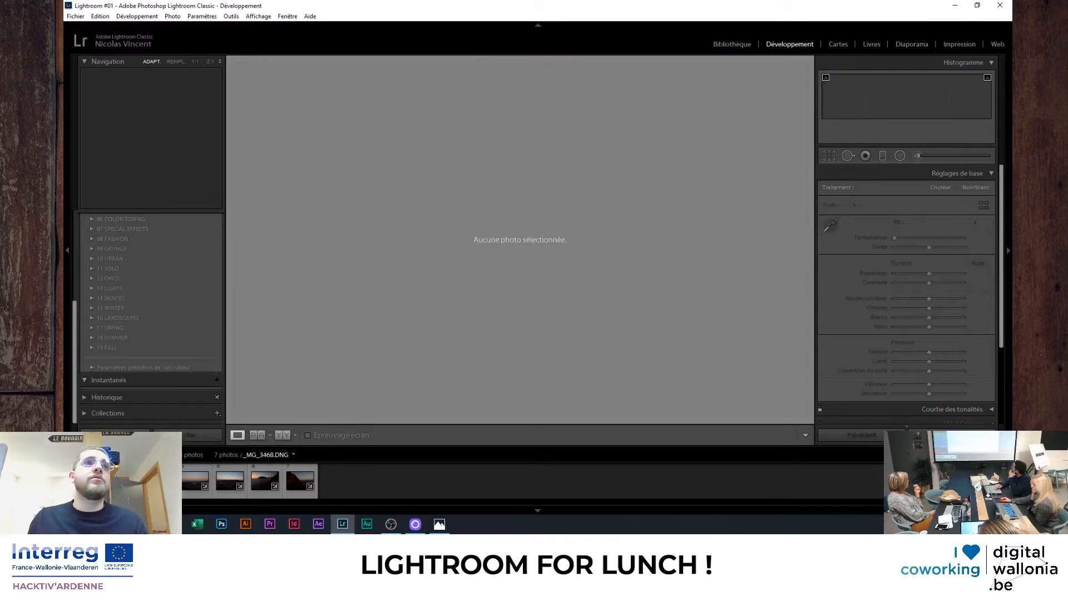
pyautogui.click(155, 481)
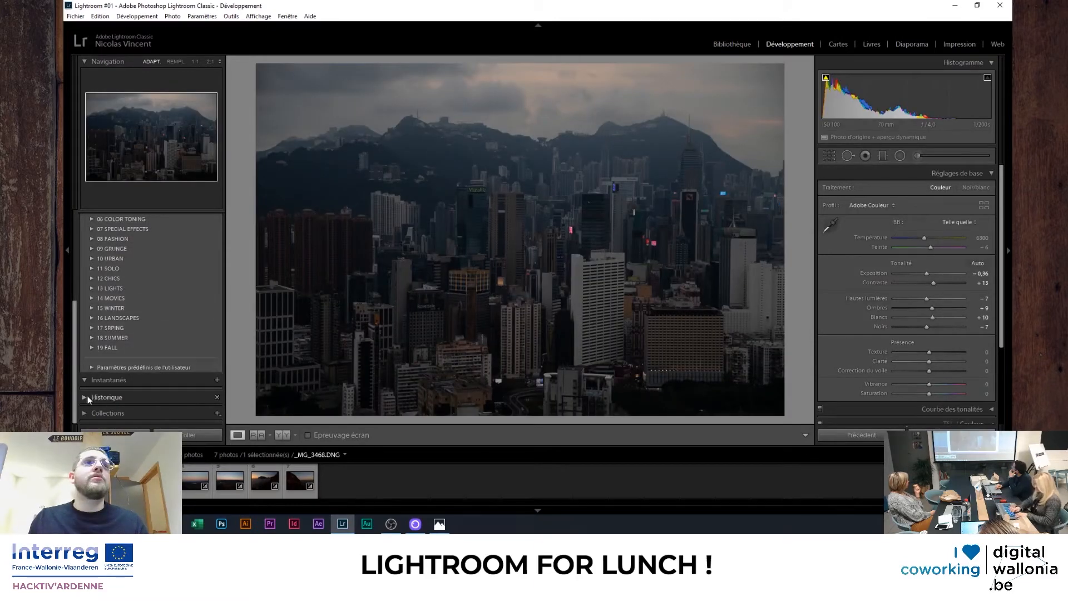
pyautogui.click(88, 397)
pyautogui.click(115, 391)
pyautogui.click(86, 327)
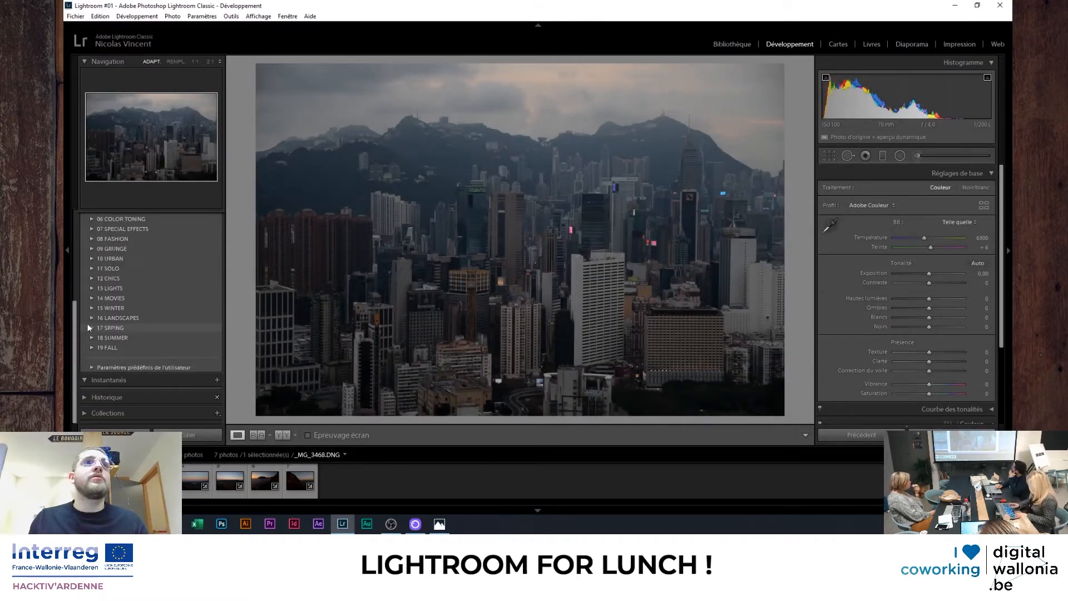
# Collapse the develop preset list and the Réglages de base section.
pyautogui.scroll(5, 88, 328)
pyautogui.click(87, 218)
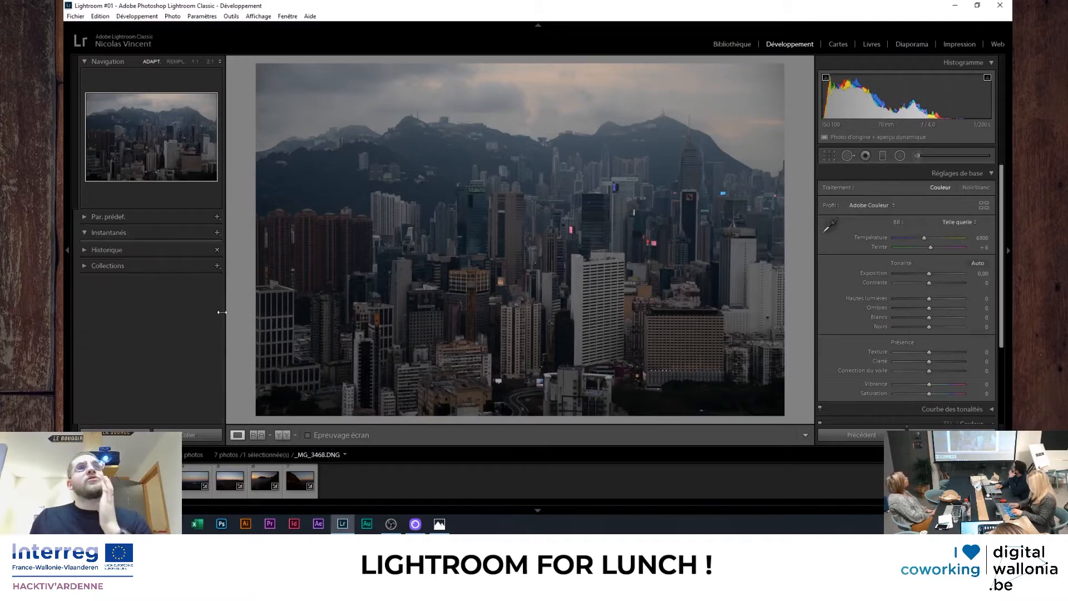
pyautogui.click(990, 173)
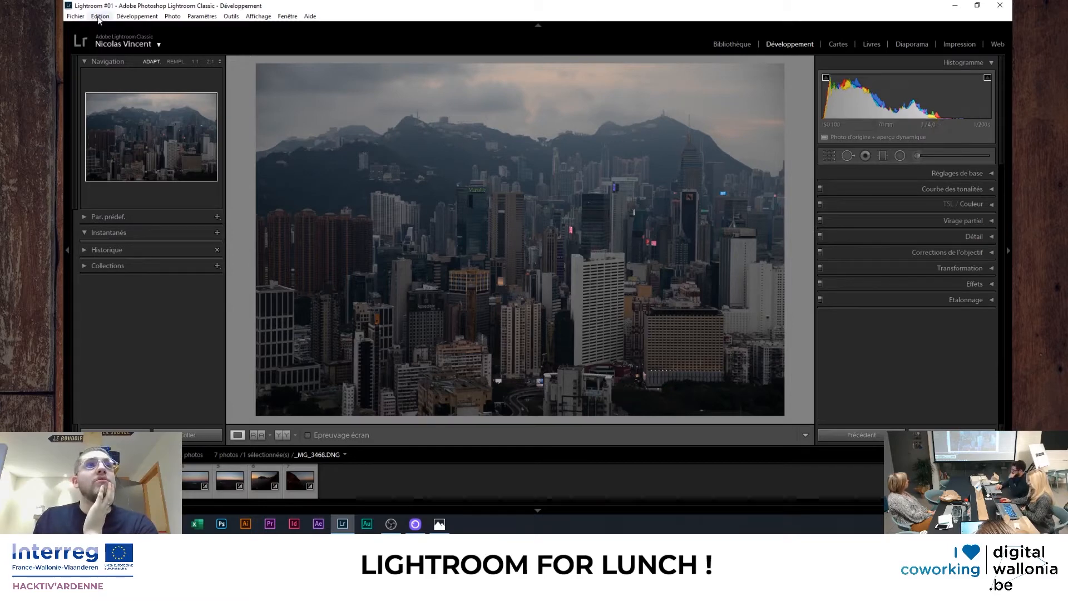
# Import only _MG_4498.CR2 from the Canon 6DII folder as a DNG copy and open it for development.
pyautogui.click(77, 16)
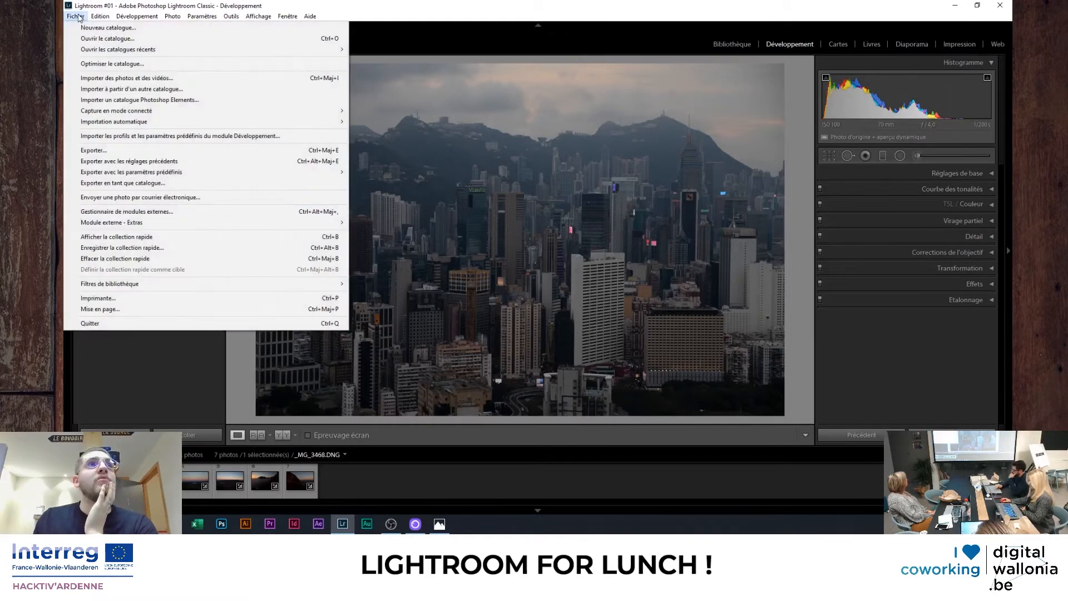
pyautogui.click(137, 78)
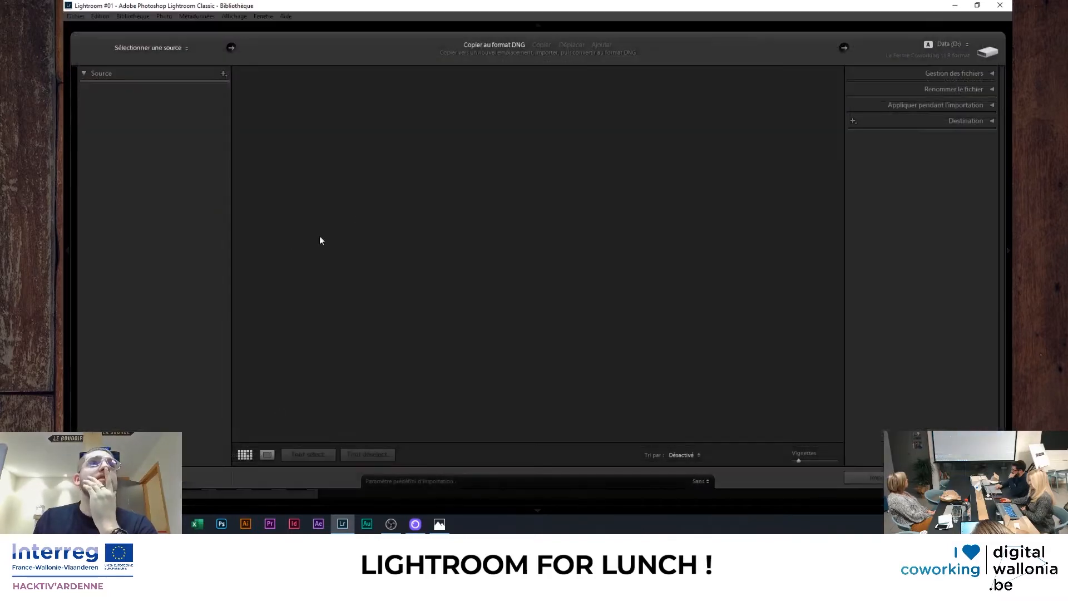
pyautogui.click(139, 166)
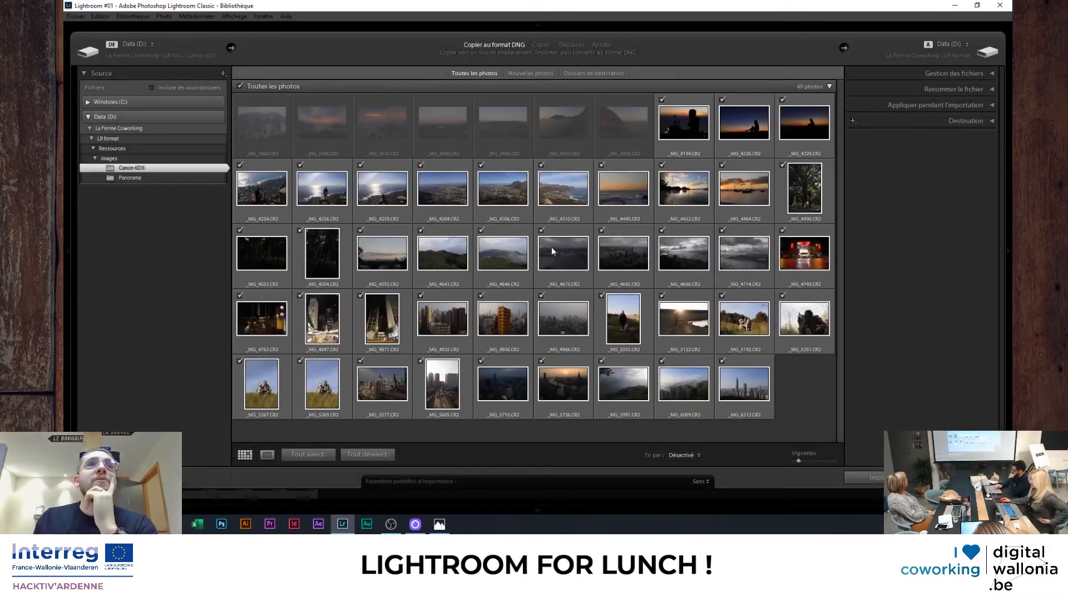
pyautogui.click(372, 455)
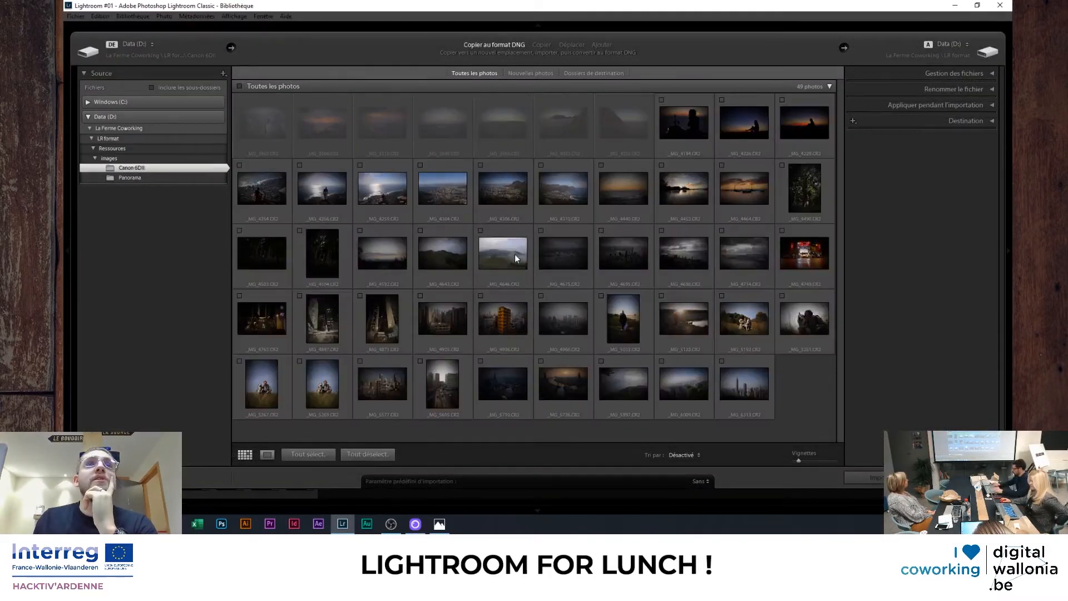
pyautogui.click(811, 214)
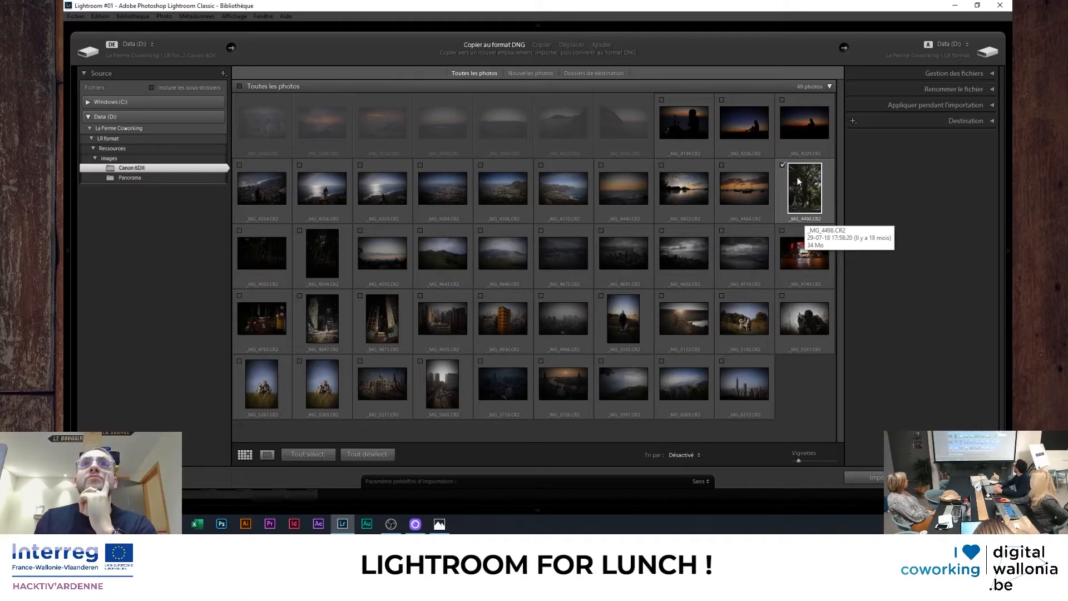
pyautogui.click(863, 477)
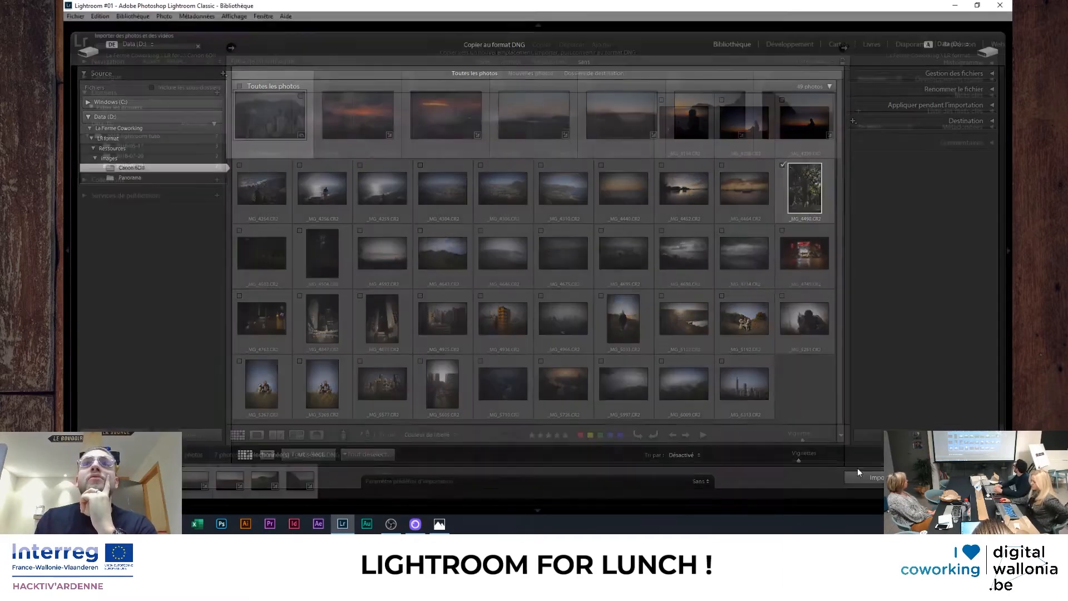
pyautogui.press('d')
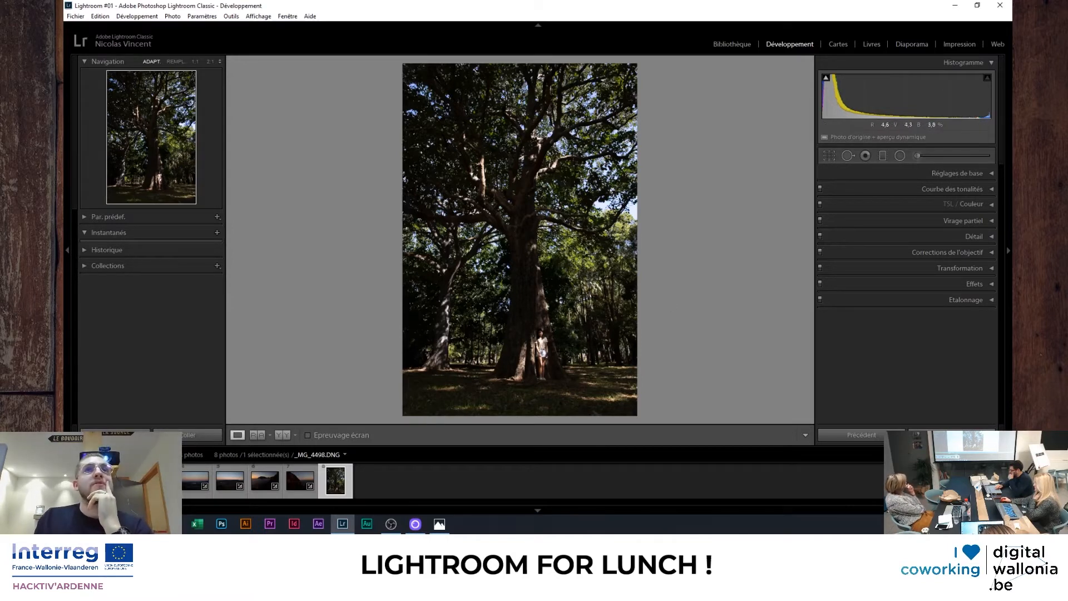
# Enable the lens profile correction for the tree photo and view the list of available lens makes.
pyautogui.click(975, 253)
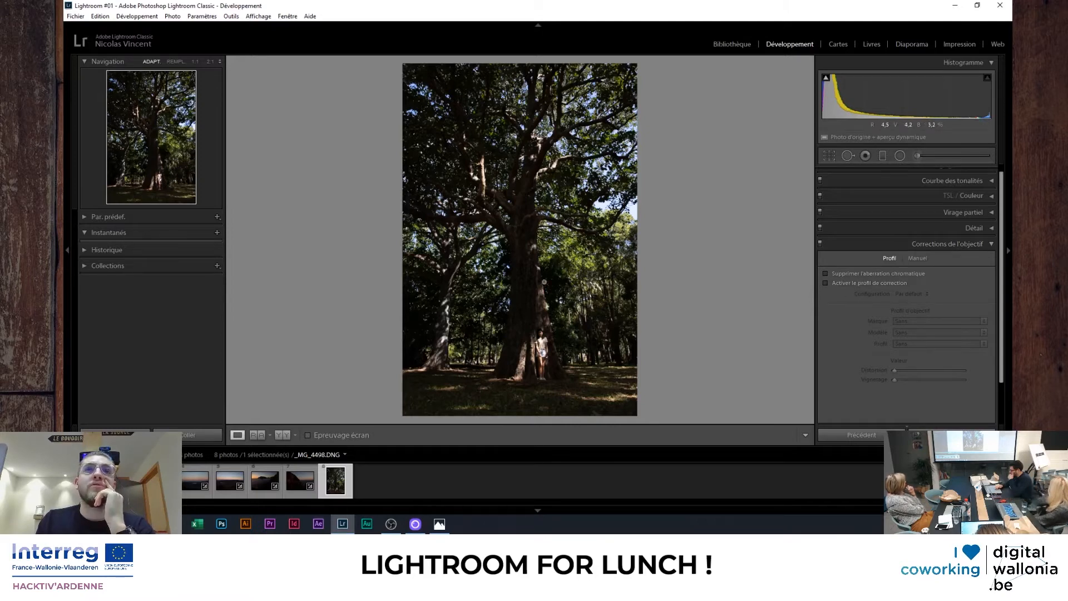
pyautogui.click(856, 284)
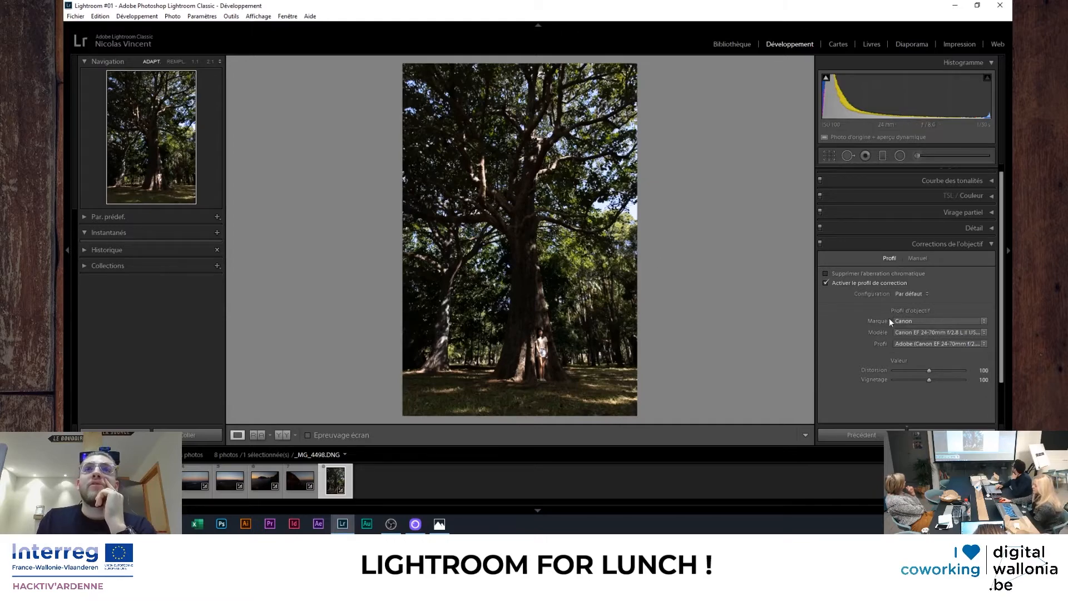
pyautogui.click(917, 322)
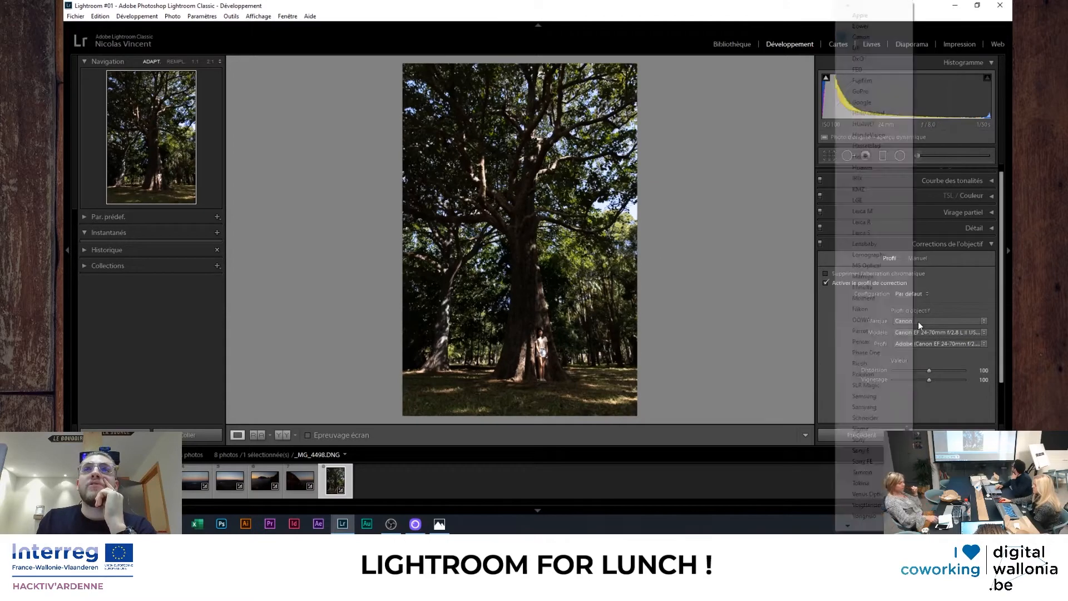
pyautogui.click(961, 349)
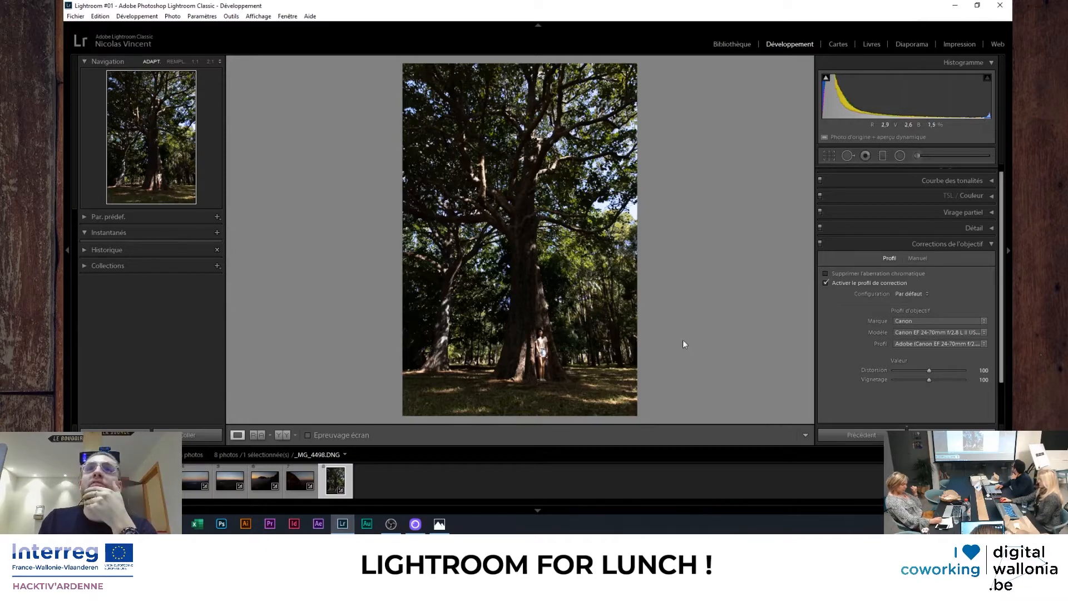
# Compare the tree photo with and without the lens profile correction, leaving it enabled and the lens corrections section open.
pyautogui.click(825, 283)
pyautogui.click(826, 282)
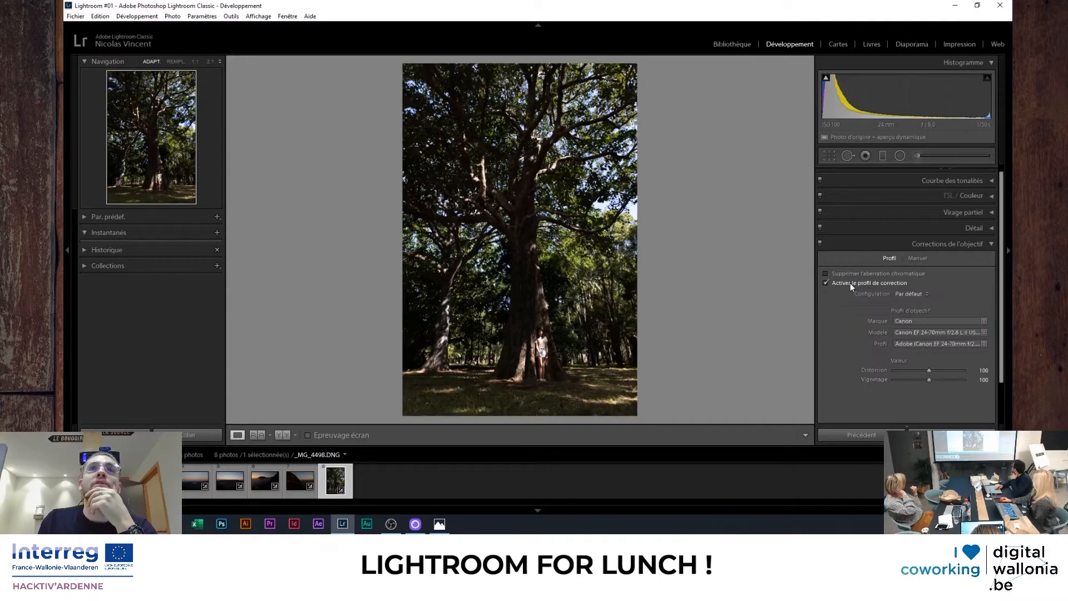
pyautogui.click(850, 282)
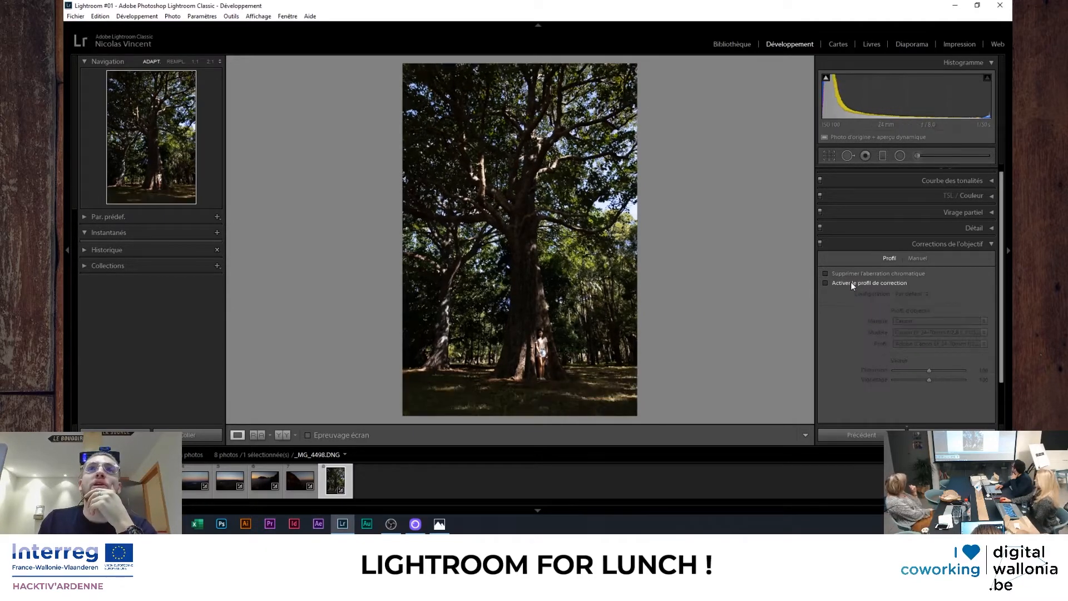
pyautogui.click(850, 282)
pyautogui.click(850, 282)
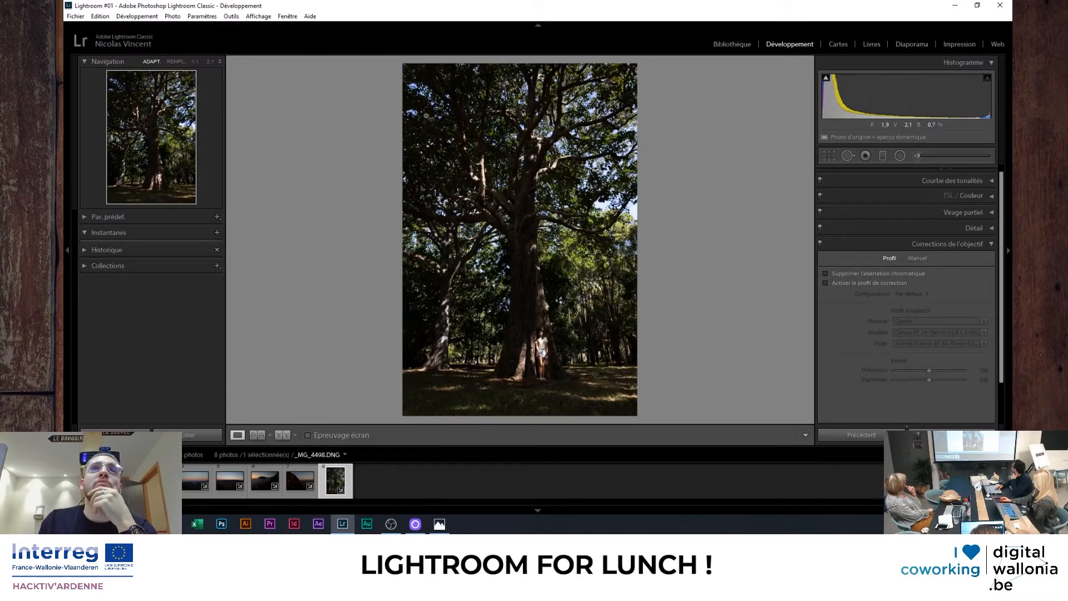
pyautogui.click(896, 282)
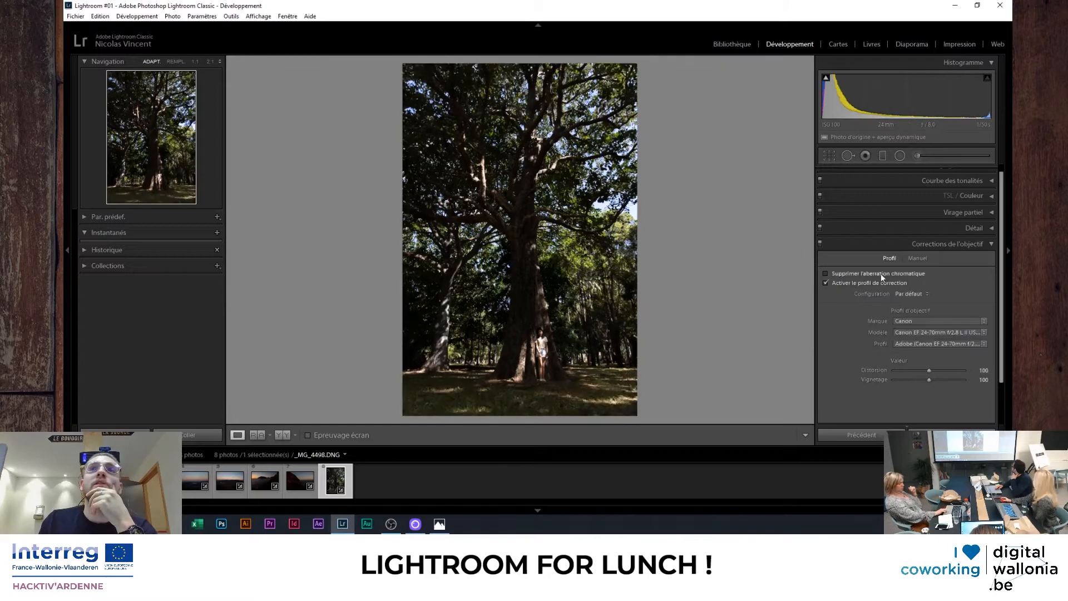
pyautogui.click(845, 282)
pyautogui.click(844, 282)
pyautogui.click(845, 282)
pyautogui.click(845, 281)
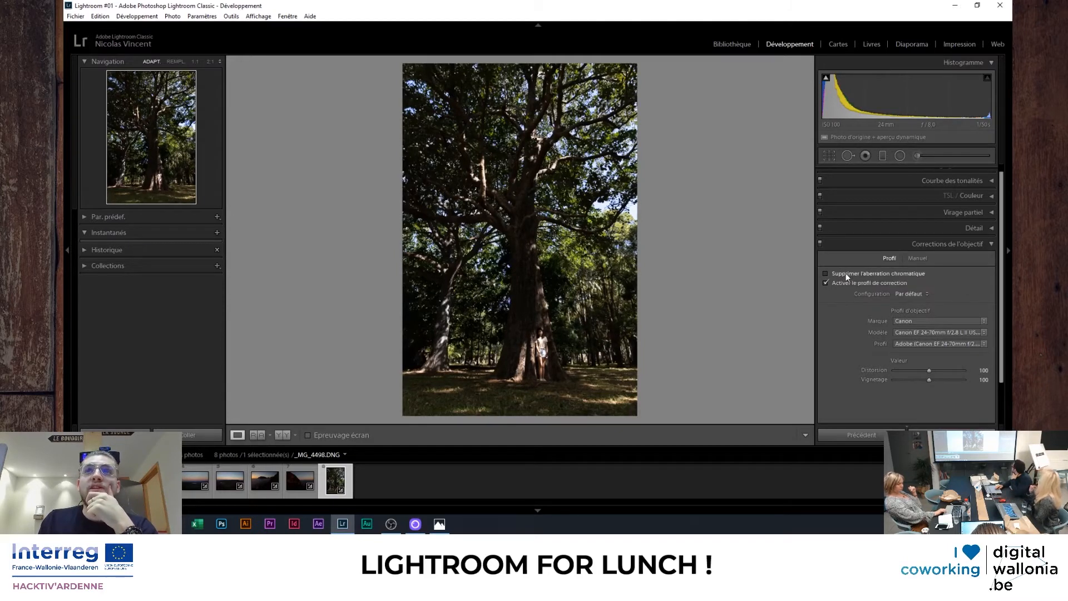
pyautogui.click(956, 246)
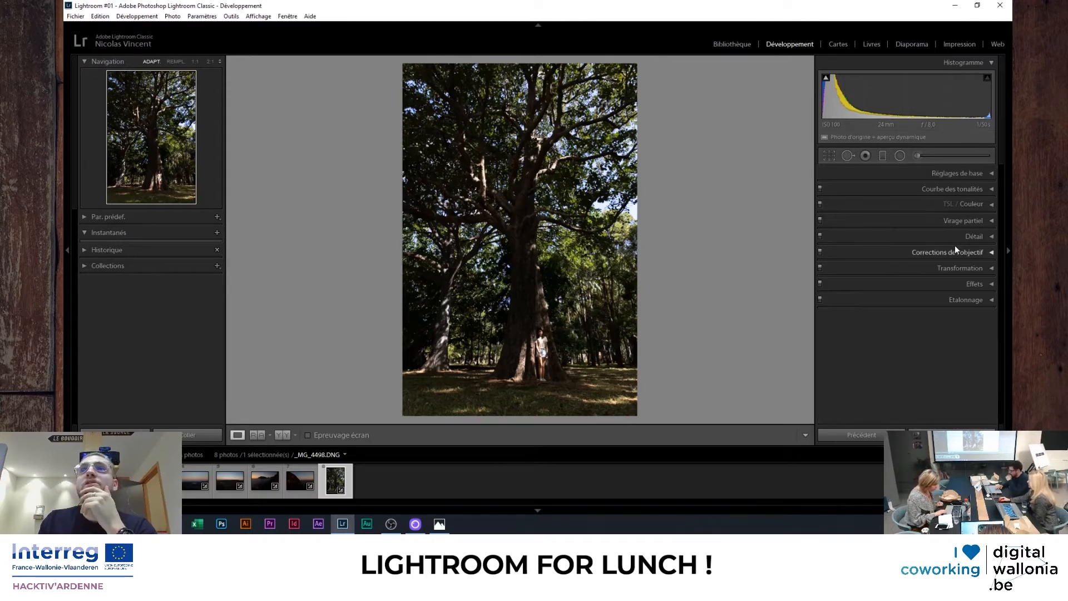
pyautogui.click(955, 247)
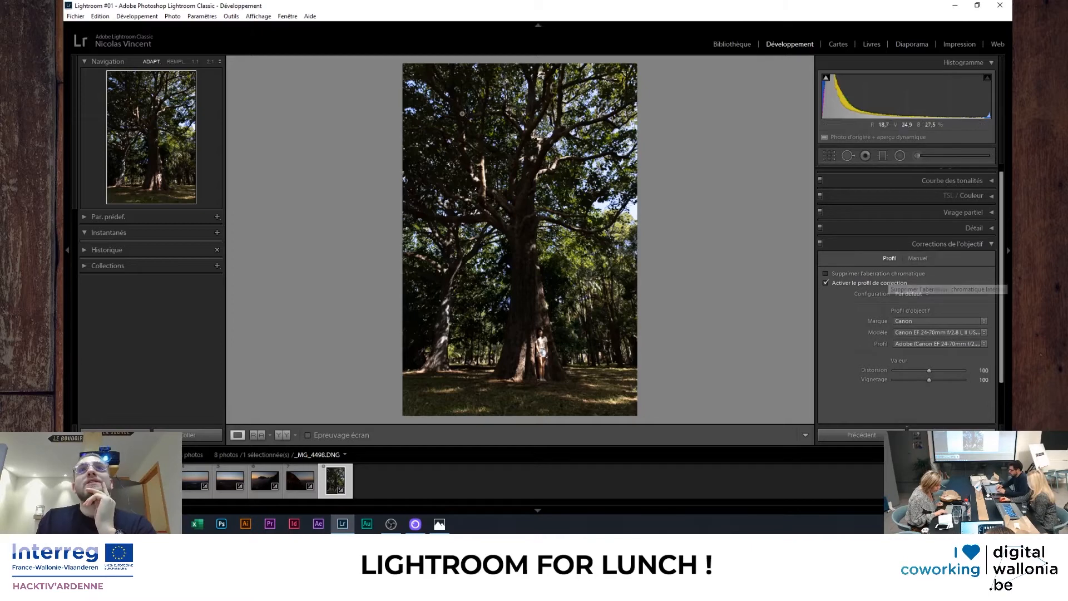
# Enable chromatic aberration removal for the tree photo, examining the leaf edges near its upper-left corner at 4:1 magnification.
pyautogui.click(416, 82)
pyautogui.moveTo(416, 82); pyautogui.dragTo(471, 170)
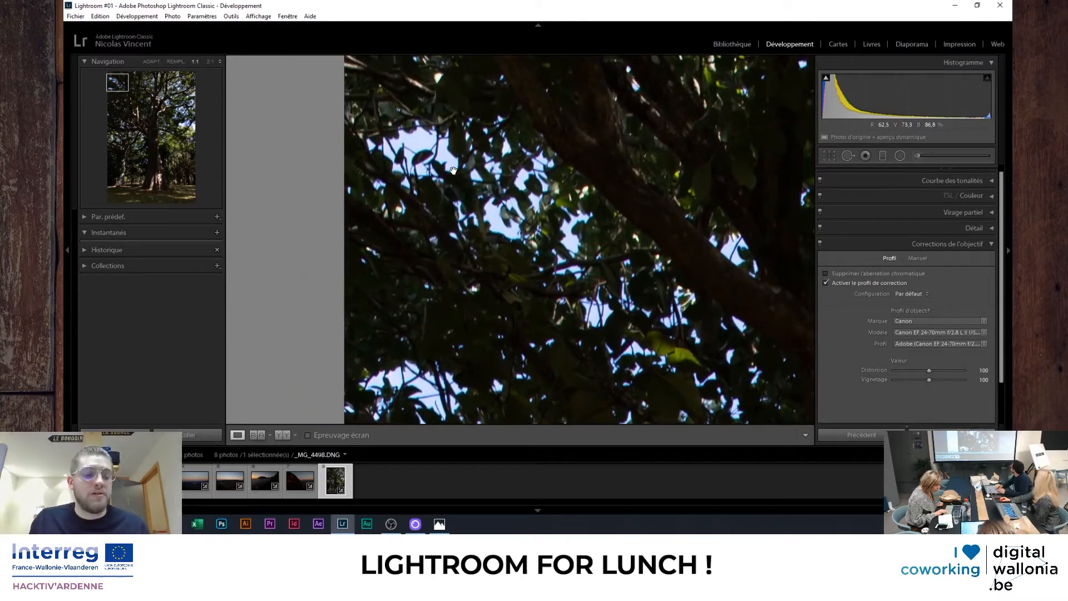
pyautogui.scroll(5, 453, 175)
pyautogui.scroll(-6, 453, 178)
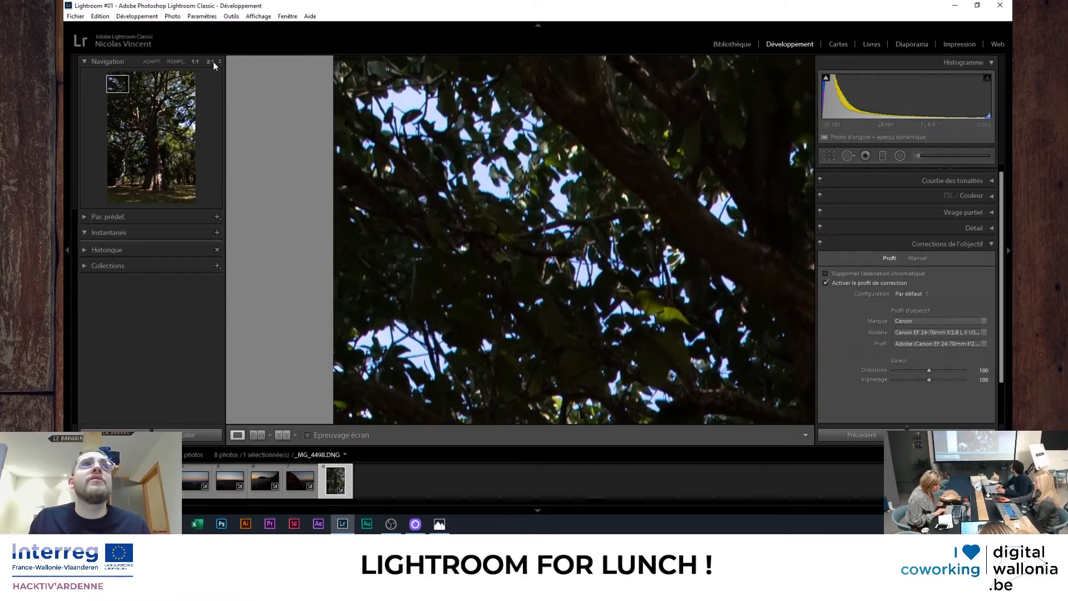
pyautogui.click(216, 62)
pyautogui.click(210, 149)
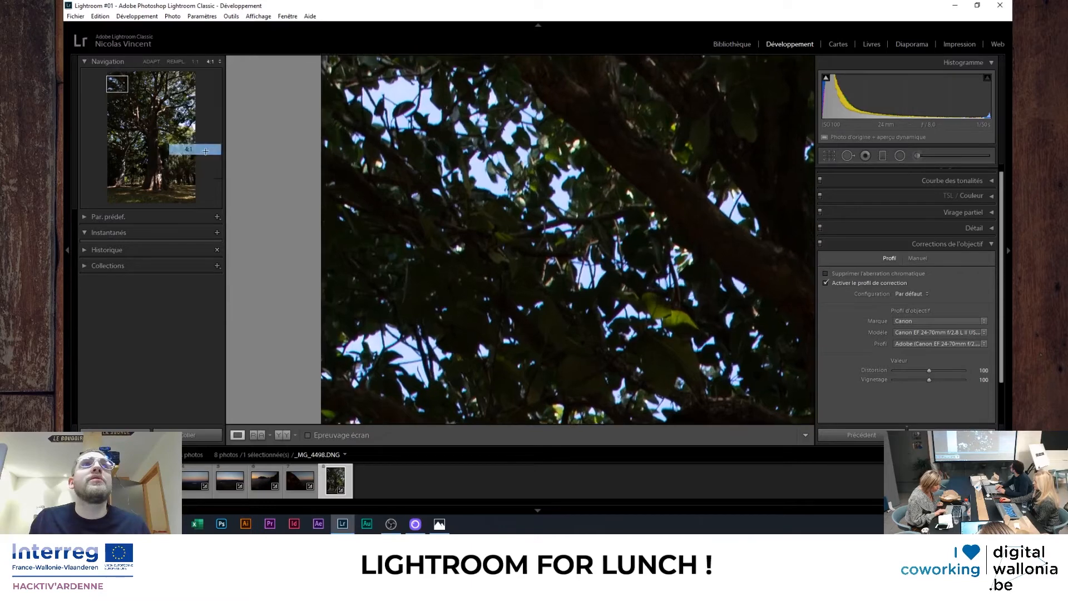
pyautogui.moveTo(386, 105); pyautogui.dragTo(506, 247)
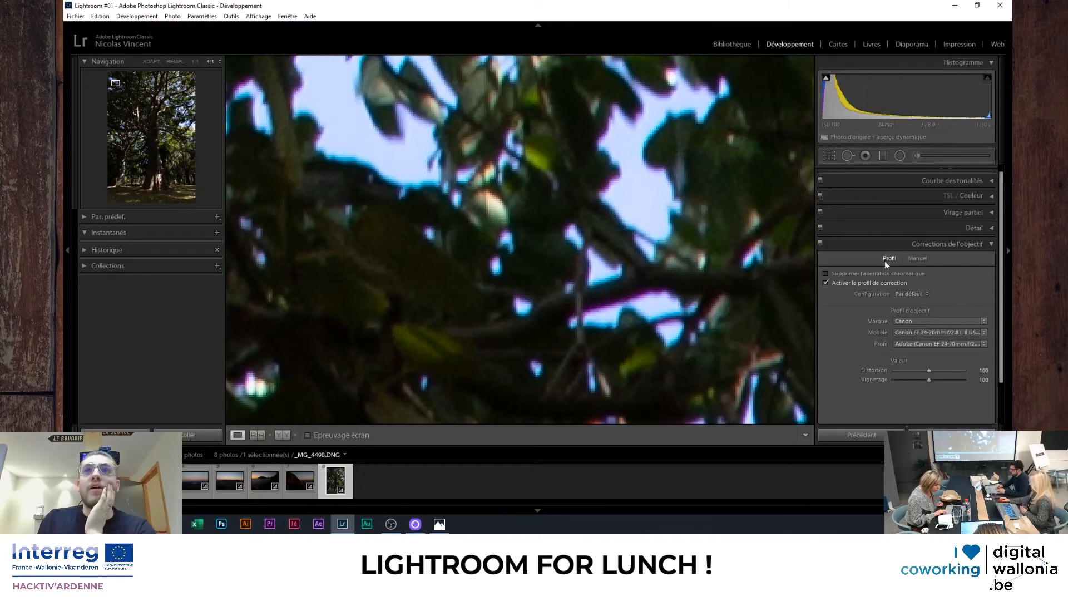
pyautogui.click(842, 274)
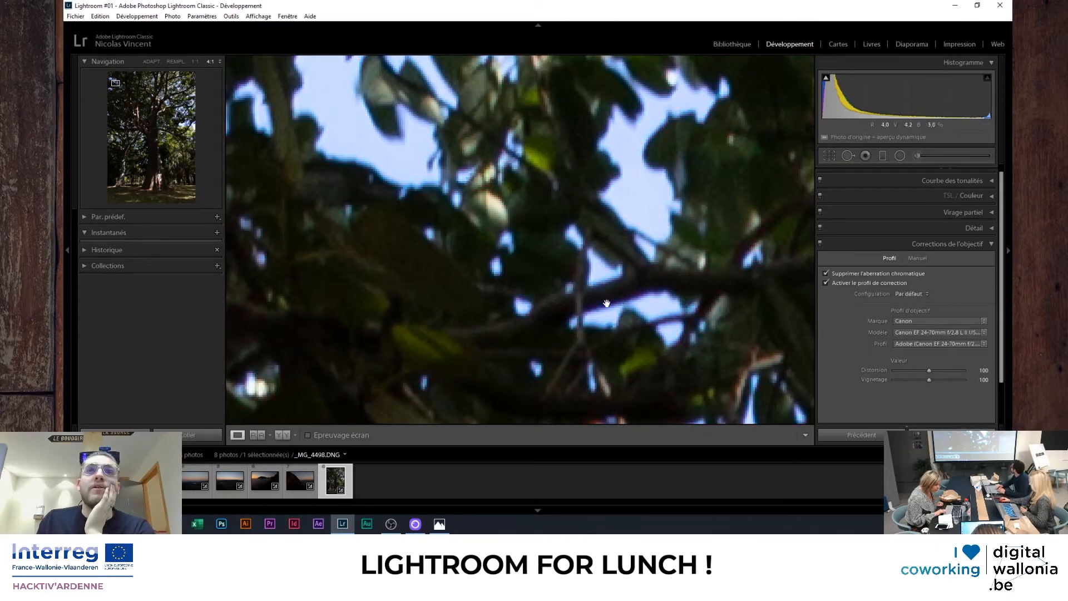
# Compare the leaf edges with and without chromatic aberration removal, leaving the removal enabled.
pyautogui.click(860, 272)
pyautogui.click(860, 272)
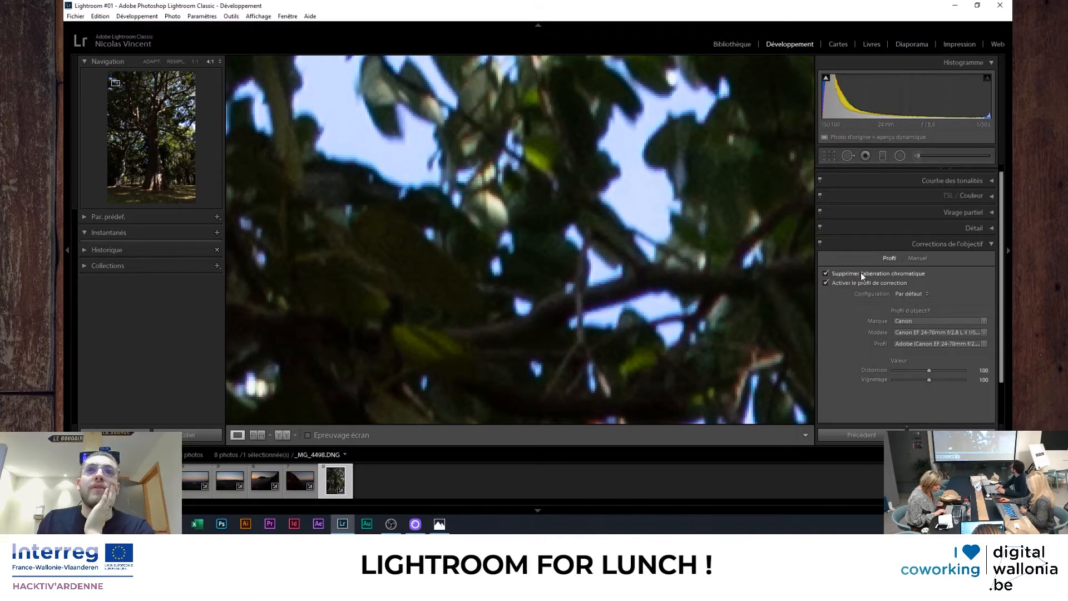
pyautogui.click(860, 272)
pyautogui.click(859, 272)
pyautogui.click(860, 272)
pyautogui.click(860, 272)
pyautogui.click(861, 272)
pyautogui.click(862, 272)
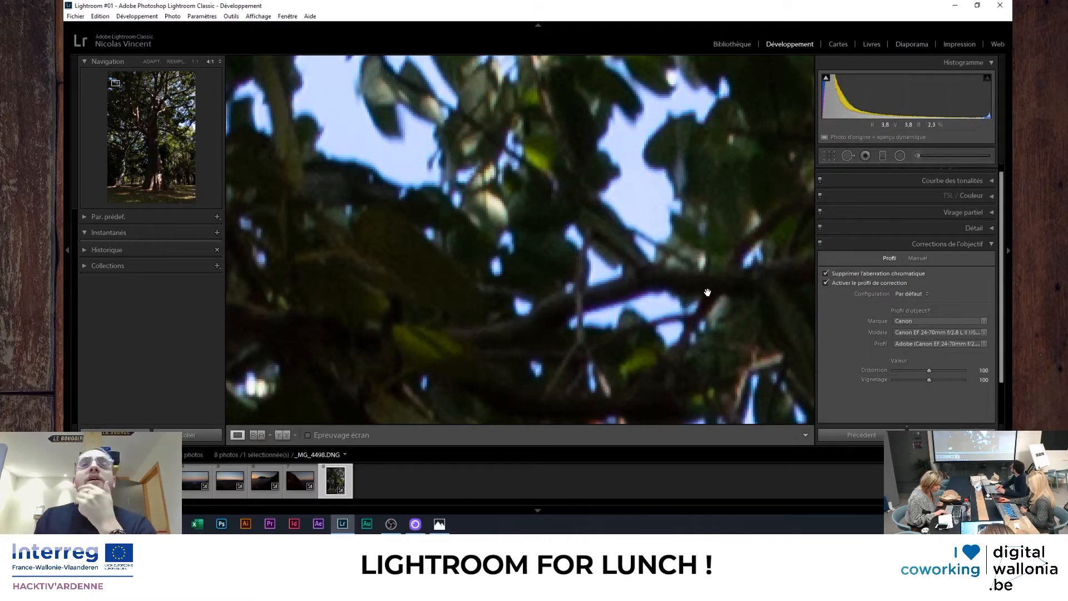
# Inspect other areas of the corrected foliage up close and return to the full view of the photo.
pyautogui.click(699, 289)
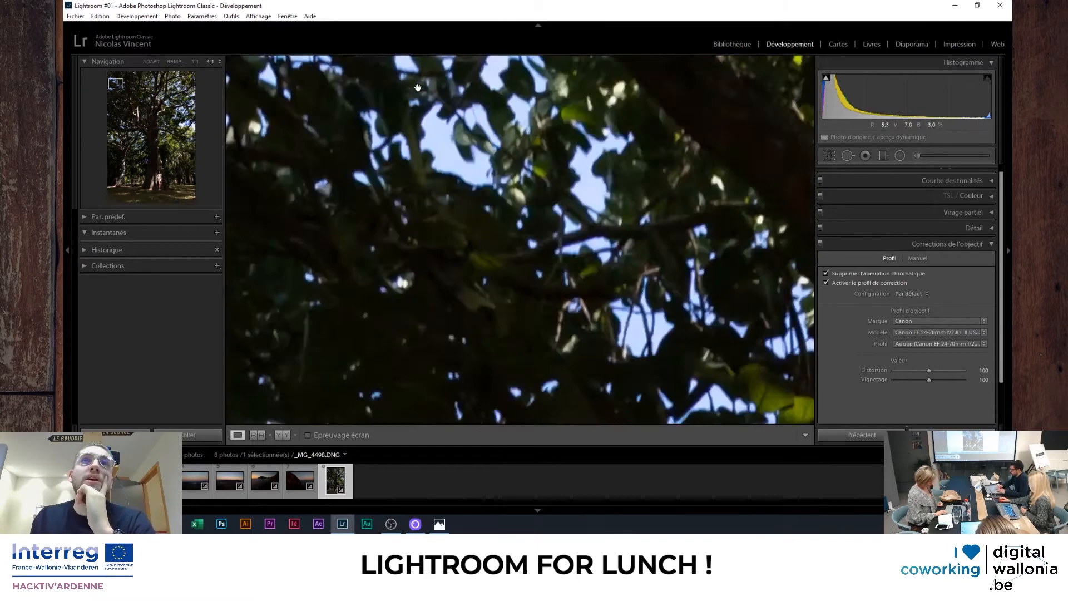
pyautogui.click(492, 189)
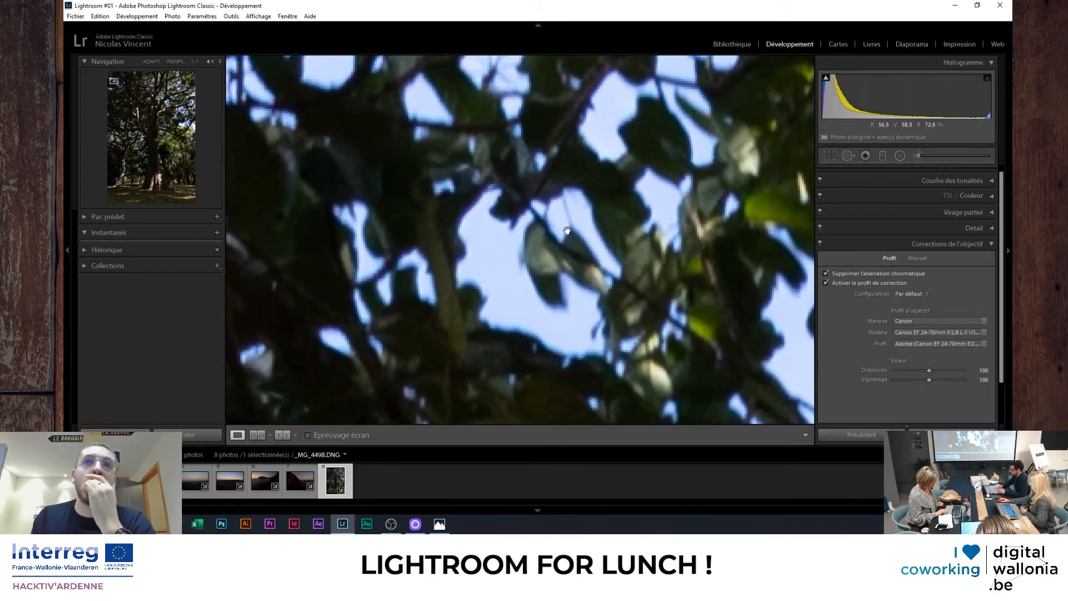
pyautogui.click(600, 264)
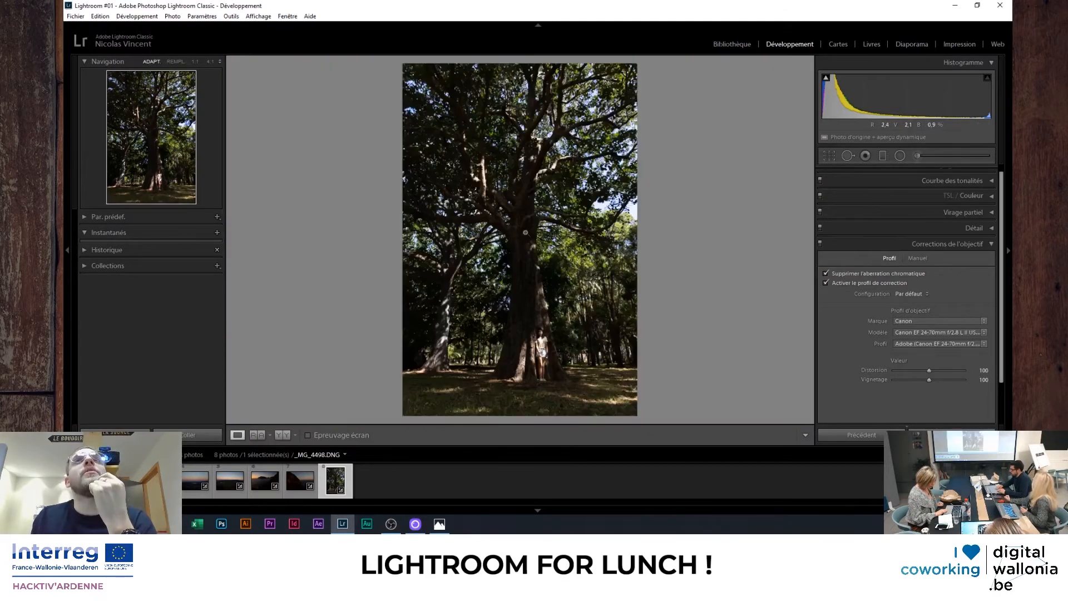
pyautogui.click(425, 95)
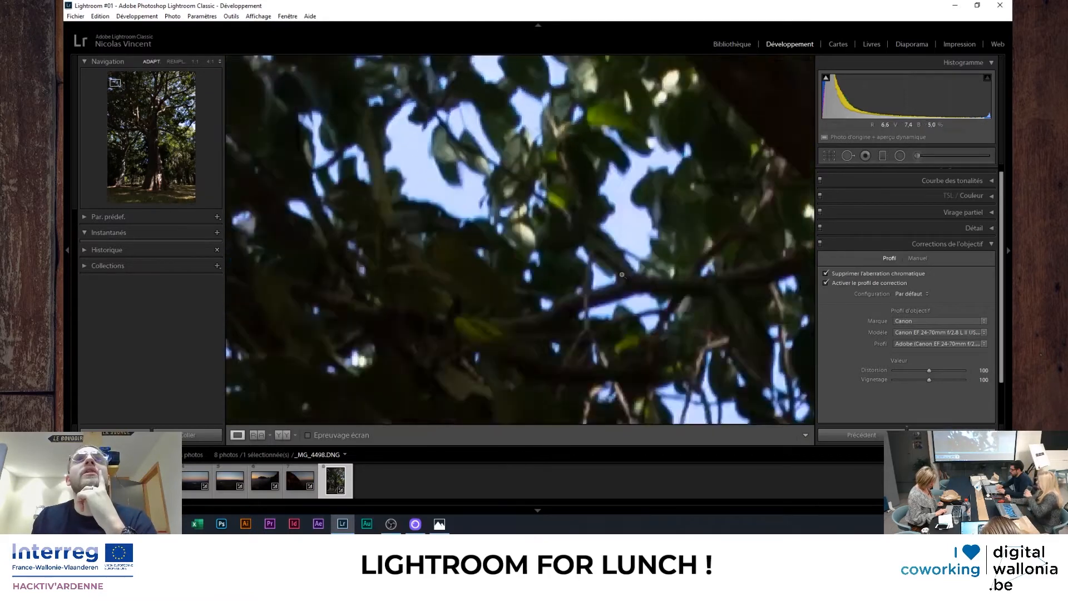
pyautogui.click(588, 270)
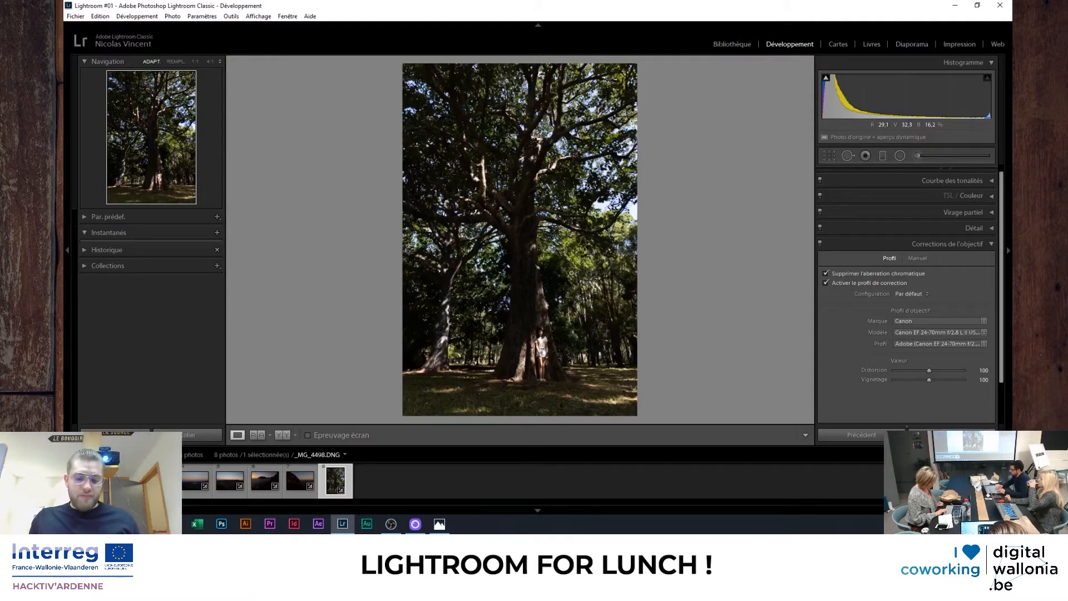
# Close the lens corrections, open the basic settings and review the available profiles, leaving Adobe Couleur selected.
pyautogui.click(993, 245)
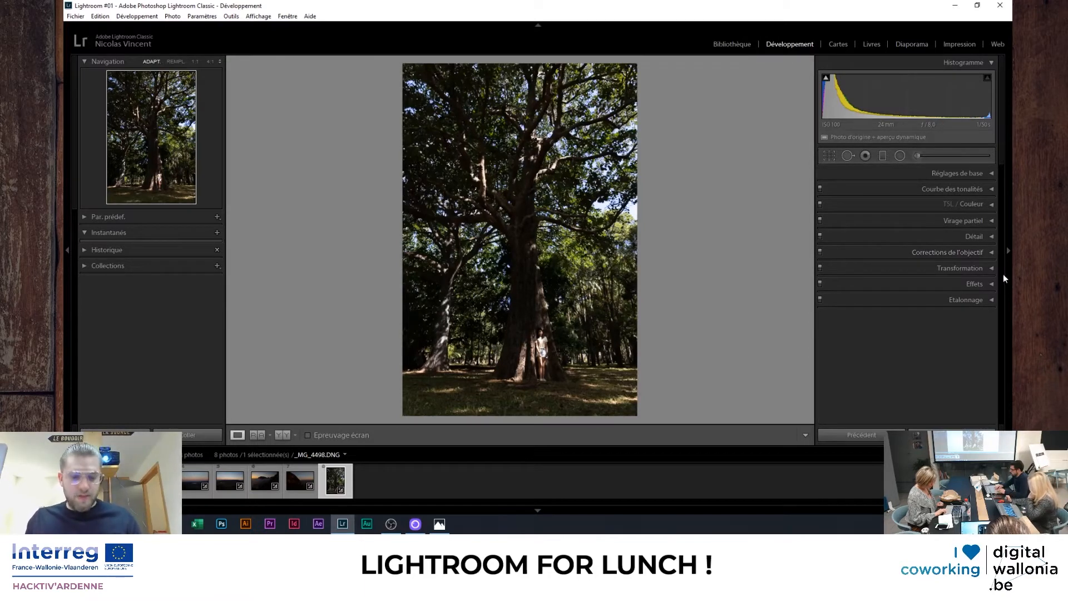
pyautogui.click(993, 172)
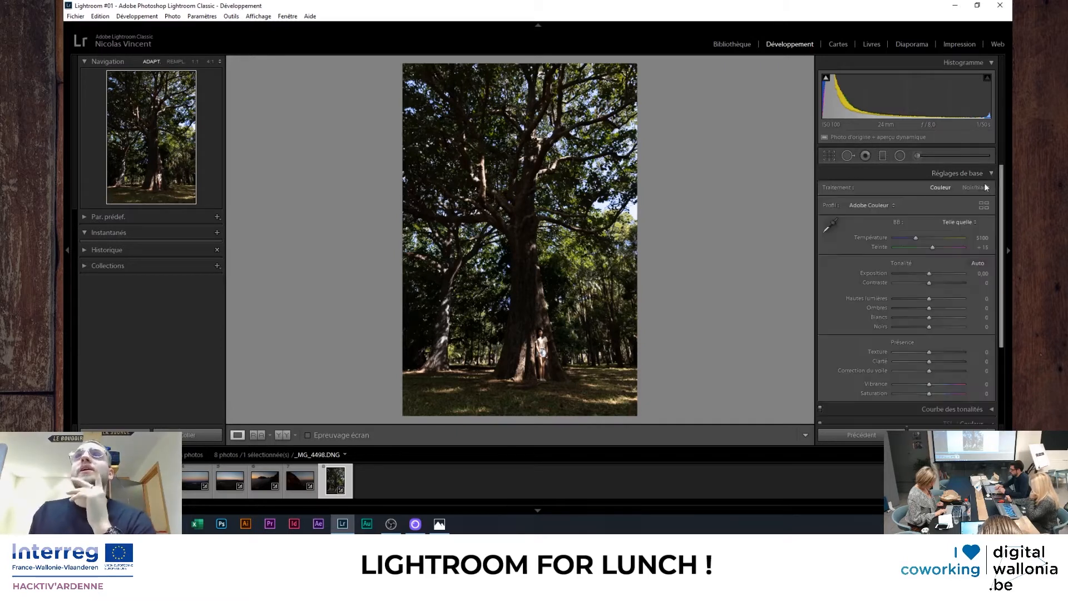
pyautogui.click(873, 207)
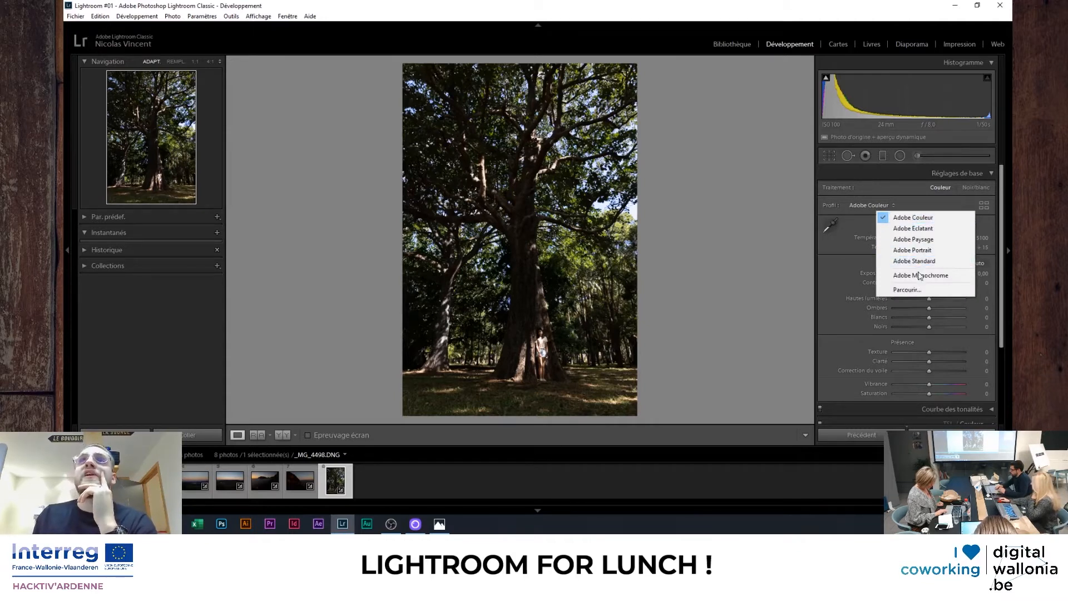
pyautogui.click(887, 205)
pyautogui.click(876, 205)
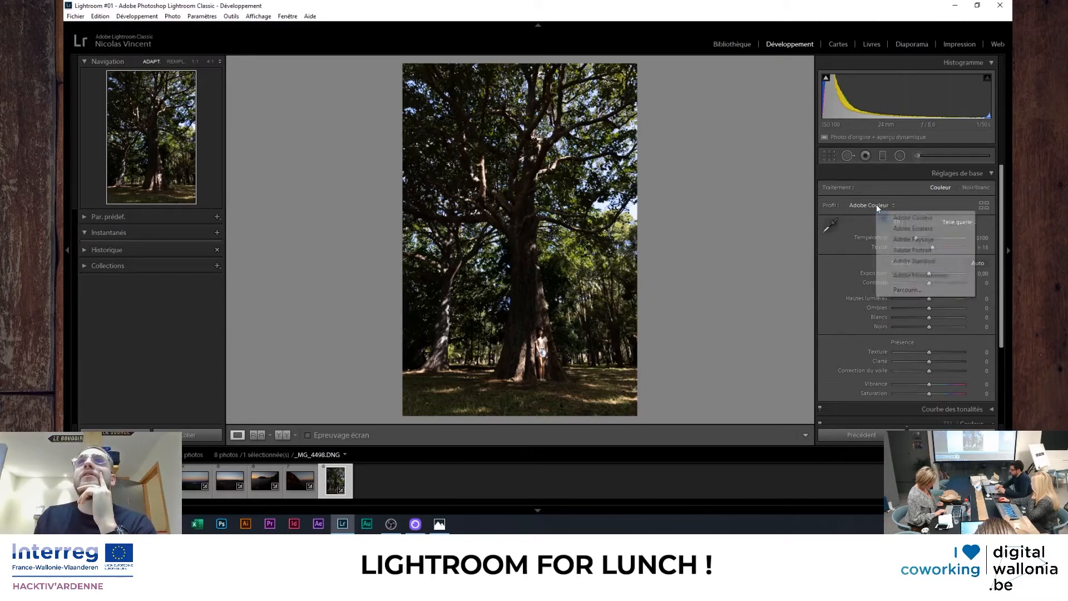
pyautogui.click(867, 188)
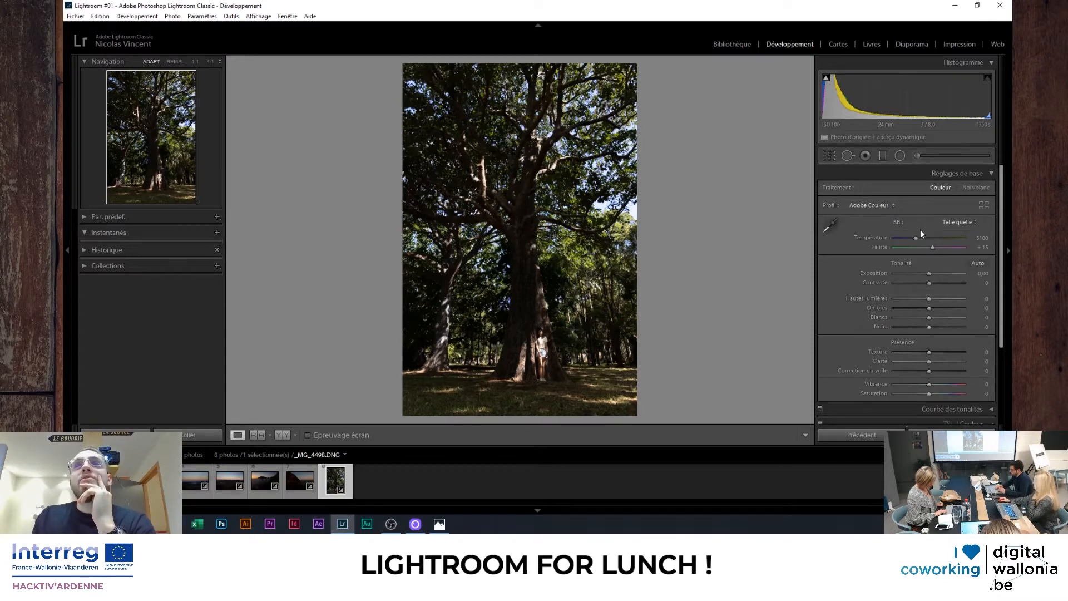
# Try the Auto, Temps nuageux and Flash white balance presets on the tree photo and return to Telle quelle.
pyautogui.click(961, 223)
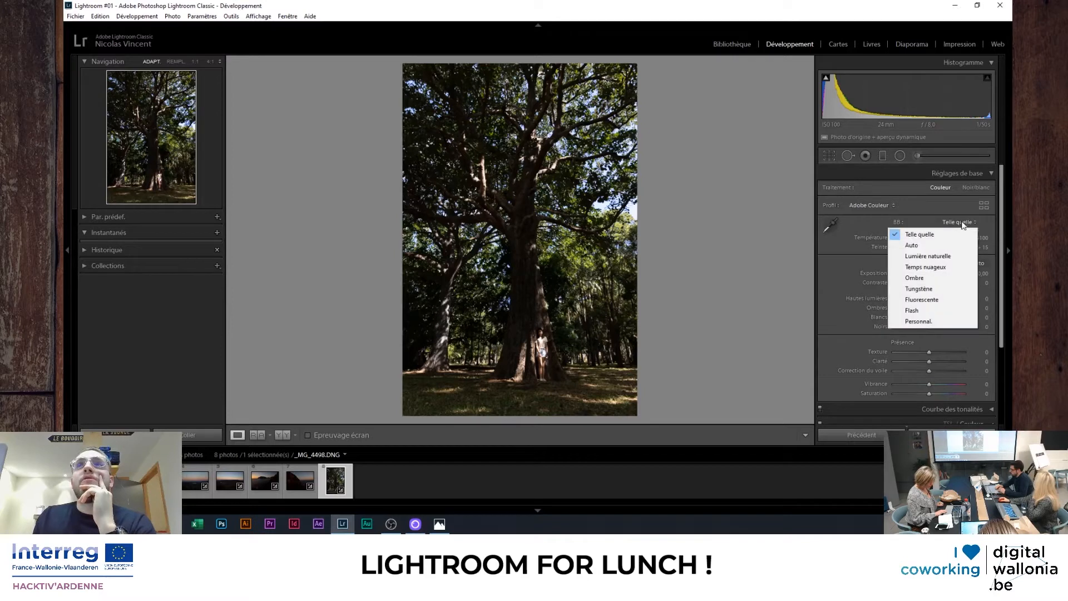
pyautogui.click(940, 245)
pyautogui.click(964, 222)
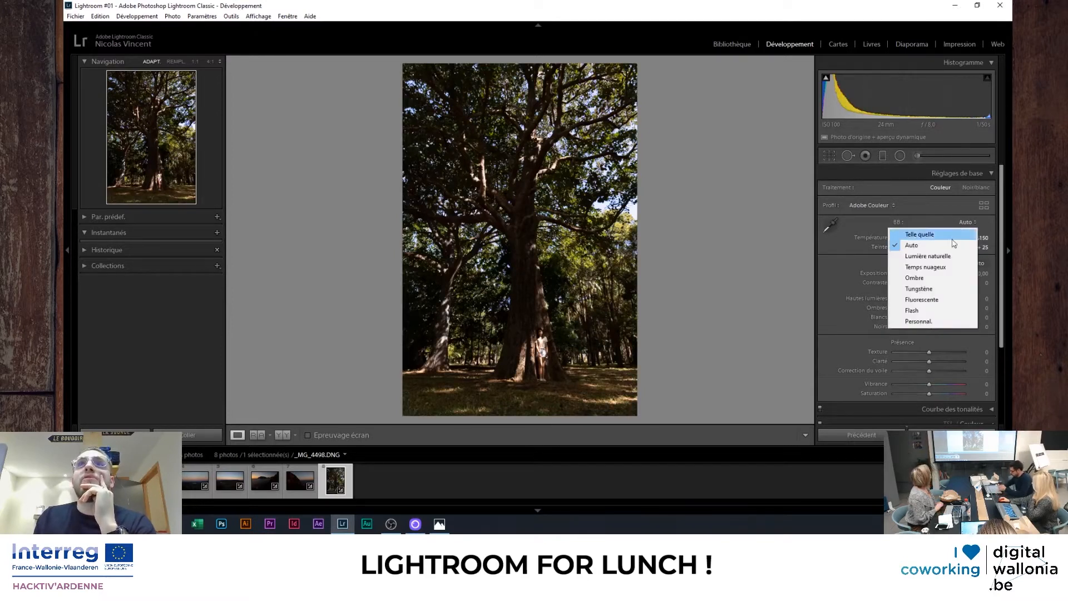
pyautogui.click(944, 266)
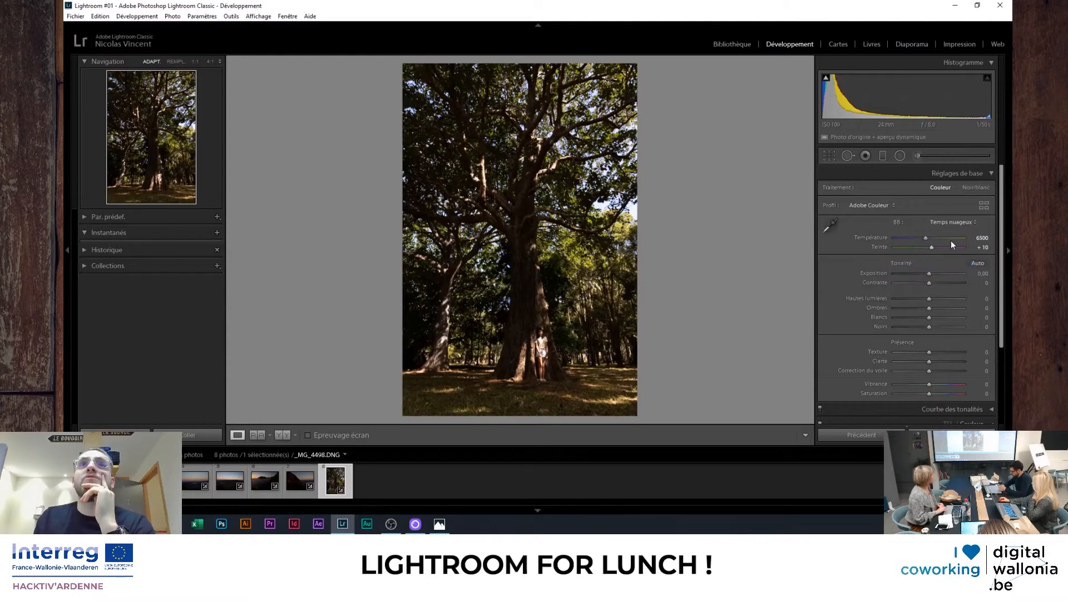
pyautogui.click(949, 221)
pyautogui.click(940, 309)
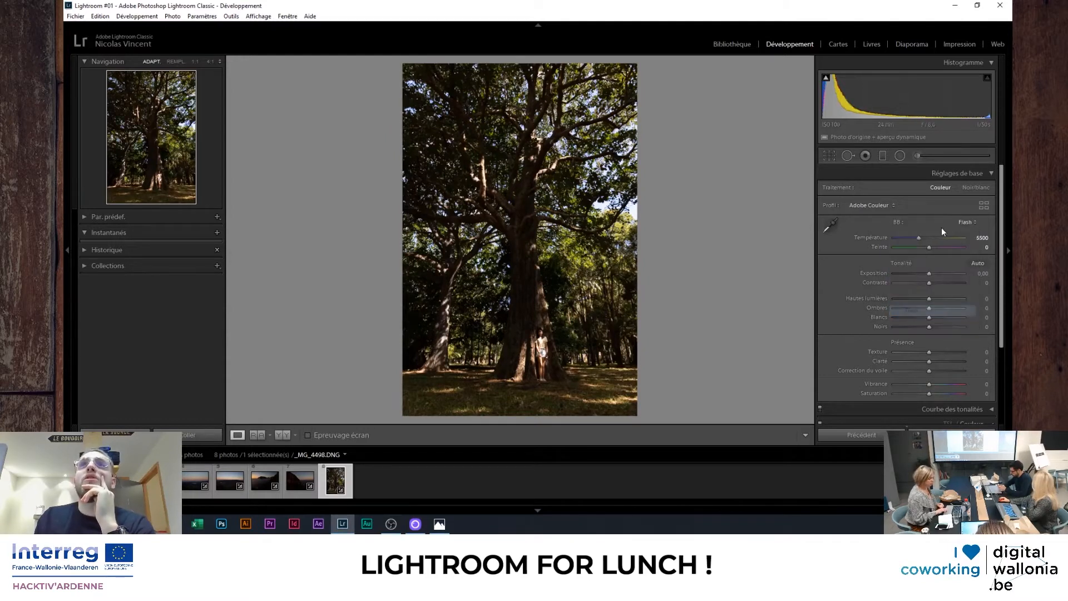
pyautogui.click(960, 221)
pyautogui.click(948, 235)
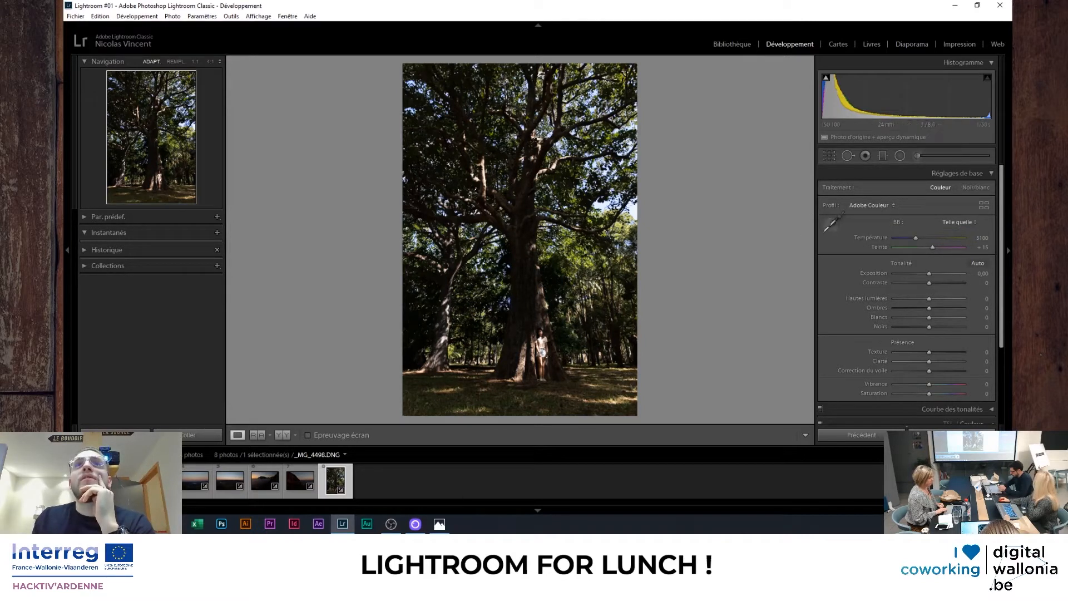
# Zoom in on the person's striped shirt and set the white balance by sampling a white stripe as neutral.
pyautogui.click(831, 224)
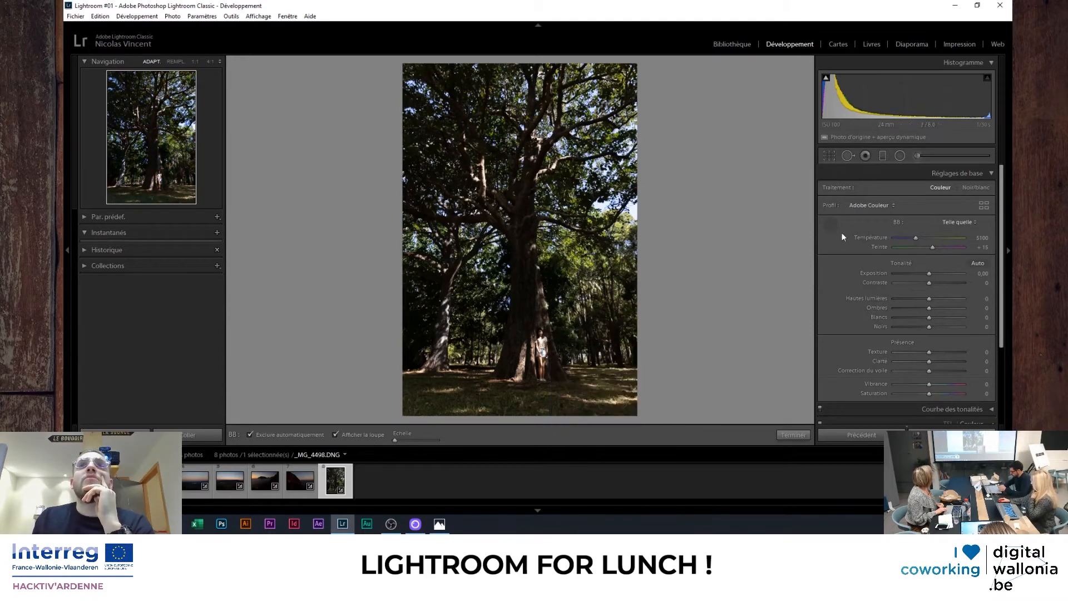
pyautogui.click(821, 222)
pyautogui.click(542, 345)
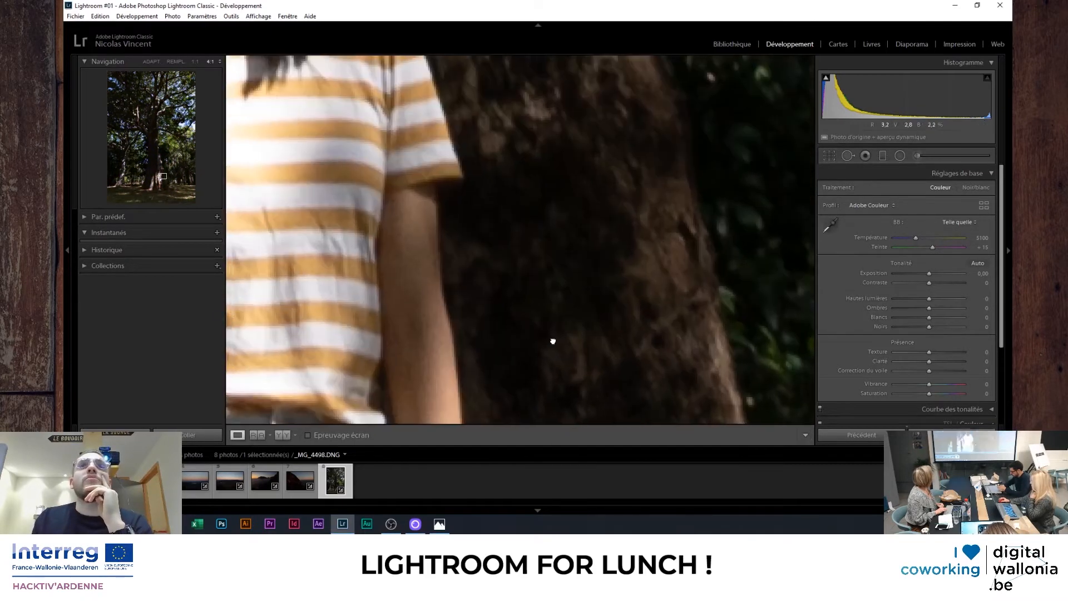
pyautogui.moveTo(576, 310); pyautogui.dragTo(601, 267)
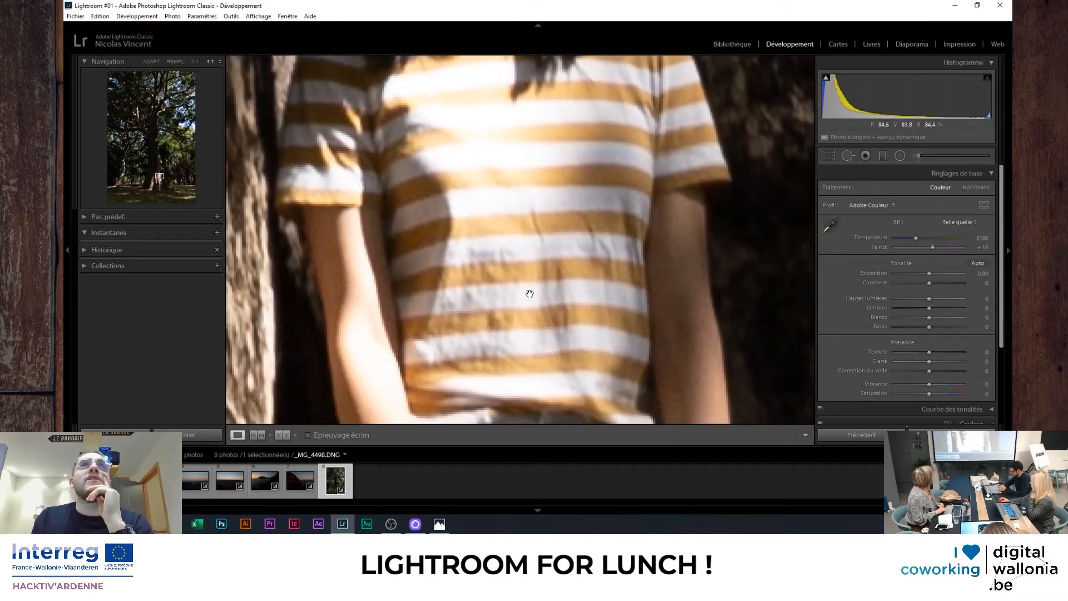
pyautogui.click(829, 227)
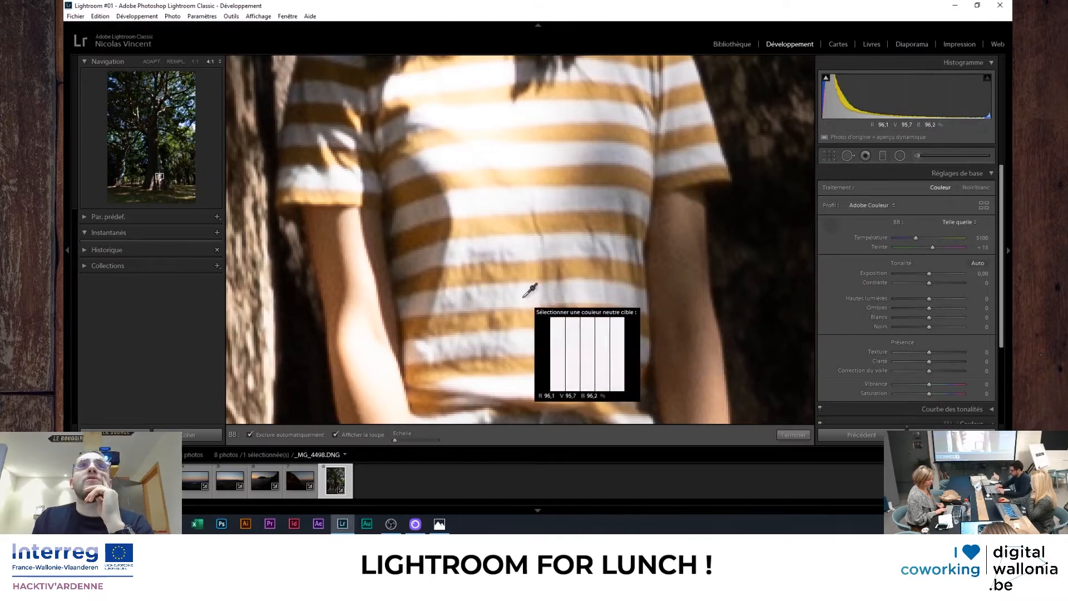
pyautogui.click(539, 292)
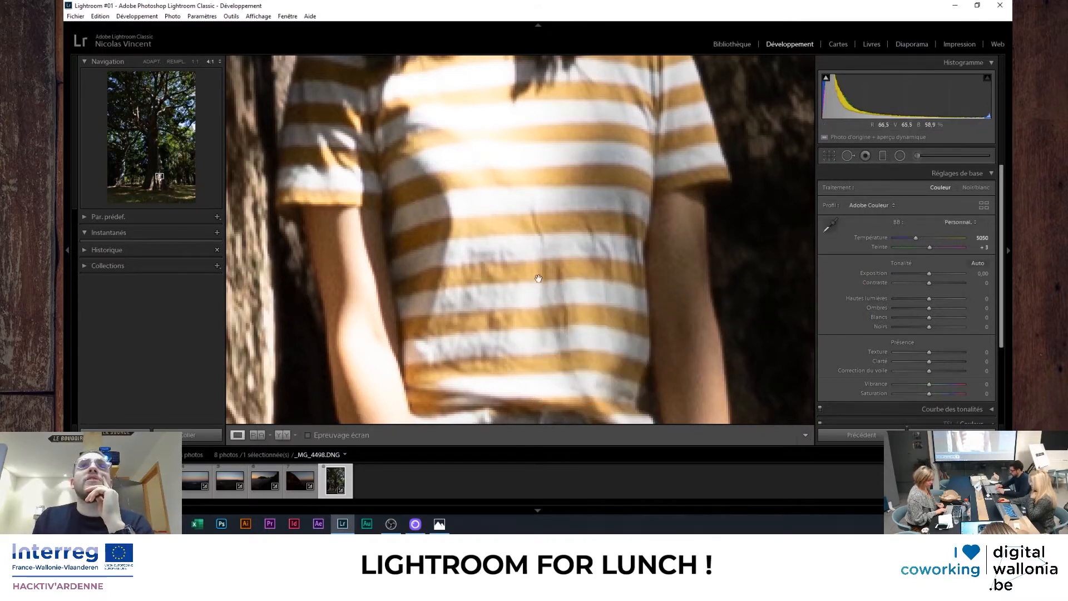
# Try sampling a yellow shirt stripe as neutral, check the full photo and restore the white balance to Telle quelle.
pyautogui.click(829, 225)
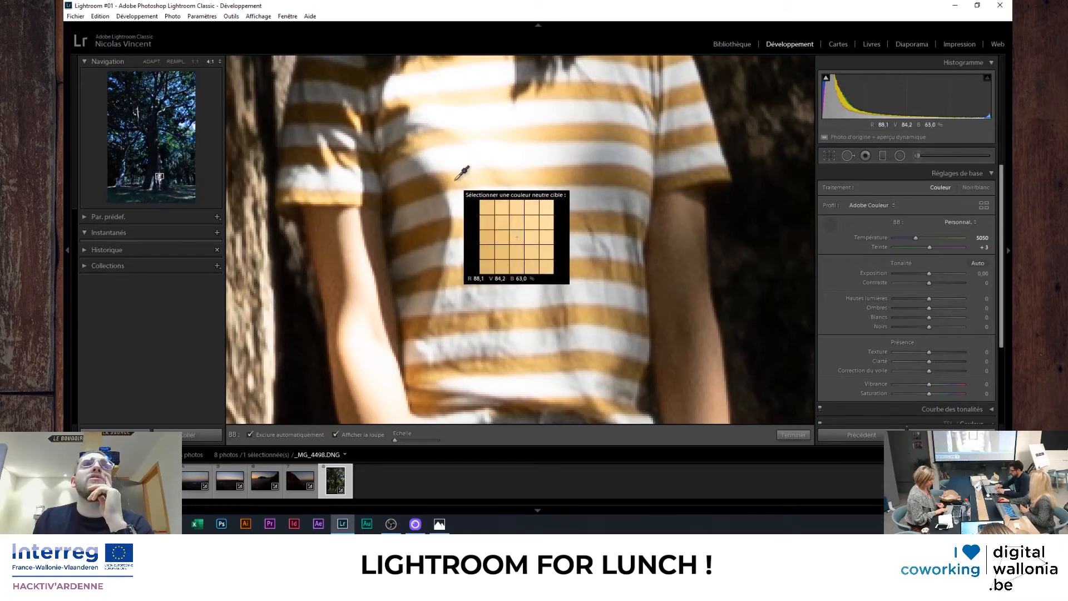
pyautogui.click(543, 178)
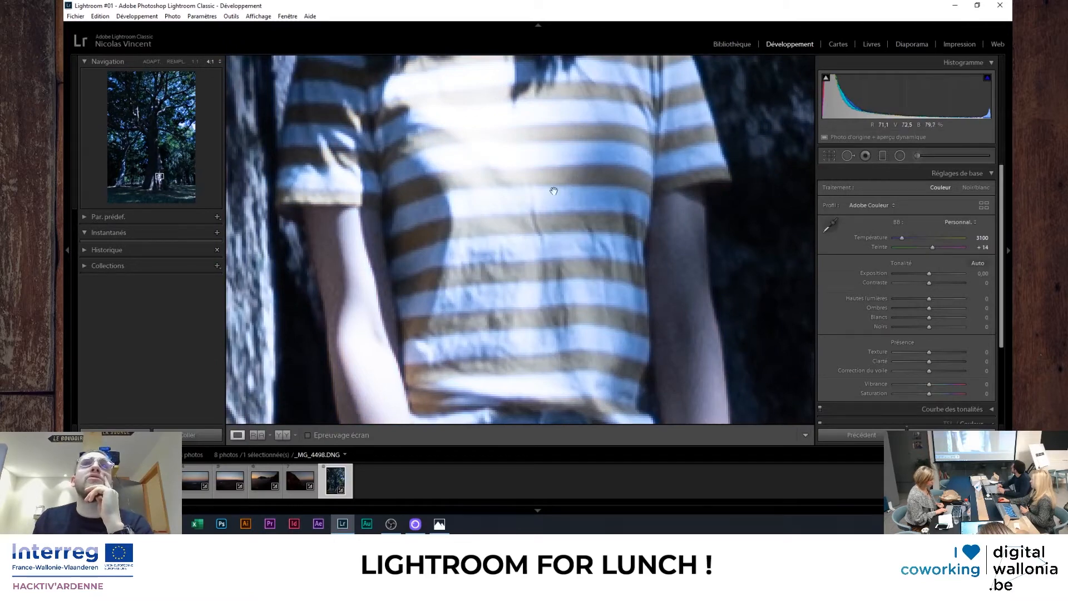
pyautogui.click(570, 199)
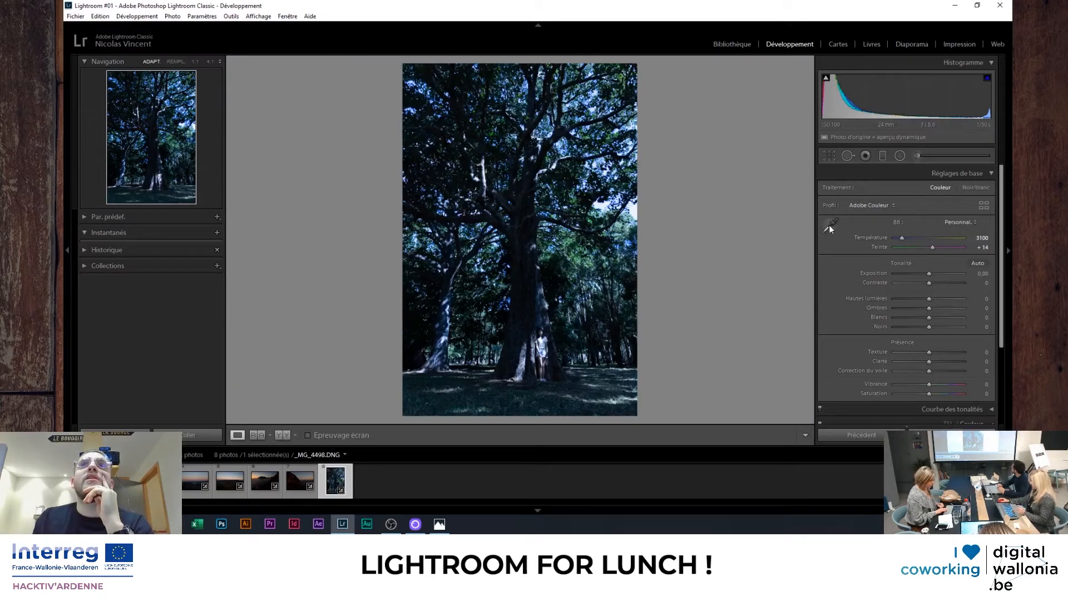
pyautogui.click(945, 222)
pyautogui.click(918, 234)
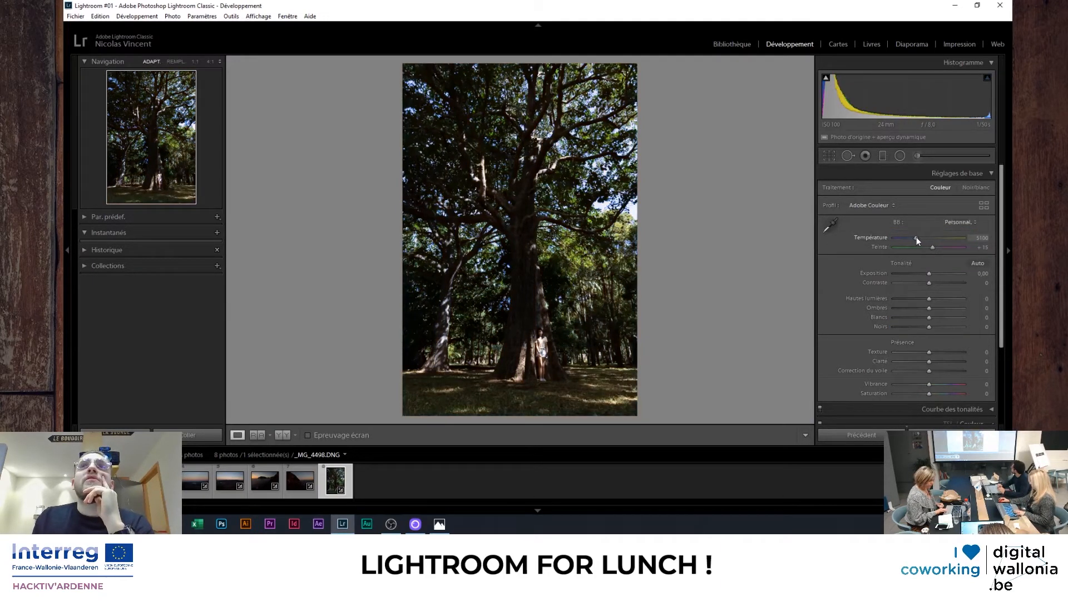
# Warm the tree photo by setting its white balance temperature to 6200.
pyautogui.moveTo(915, 237); pyautogui.dragTo(924, 238)
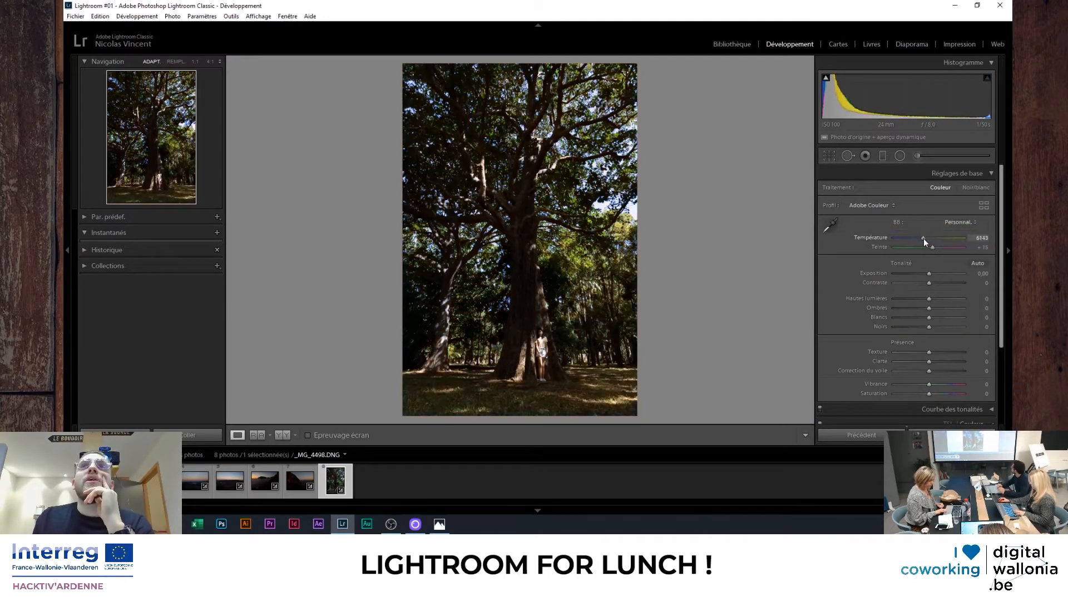
pyautogui.click(977, 237)
pyautogui.write('6200')
pyautogui.press('Return')
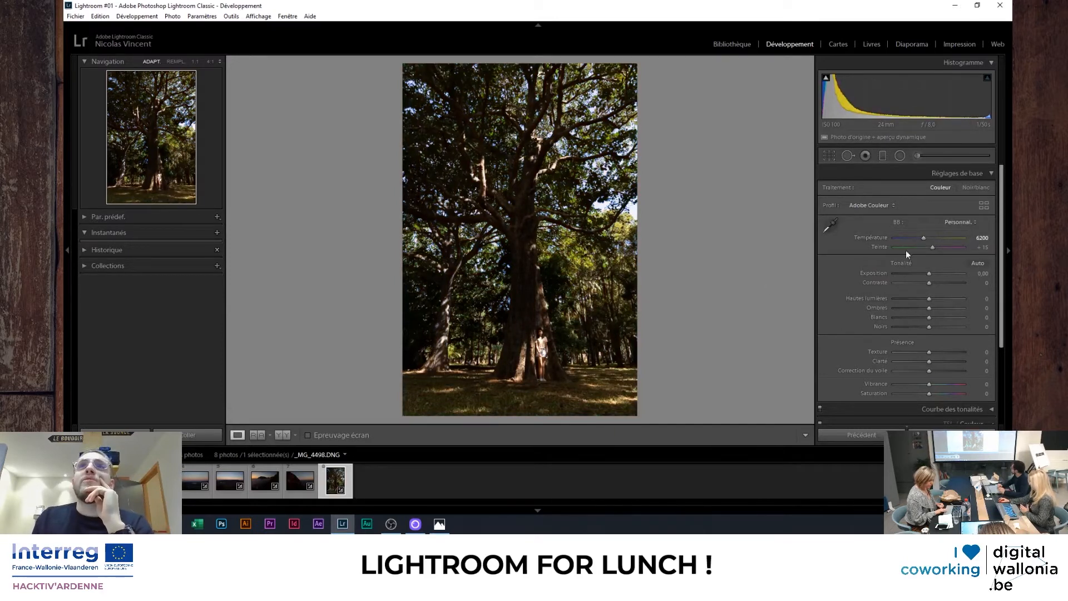
# Try warmer temperatures with the tint at +20 on the tree photo and reset its white balance to Telle quelle.
pyautogui.moveTo(923, 239)
pyautogui.mouseDown()
pyautogui.moveTo(907, 238)
pyautogui.moveTo(932, 246)
pyautogui.mouseUp()
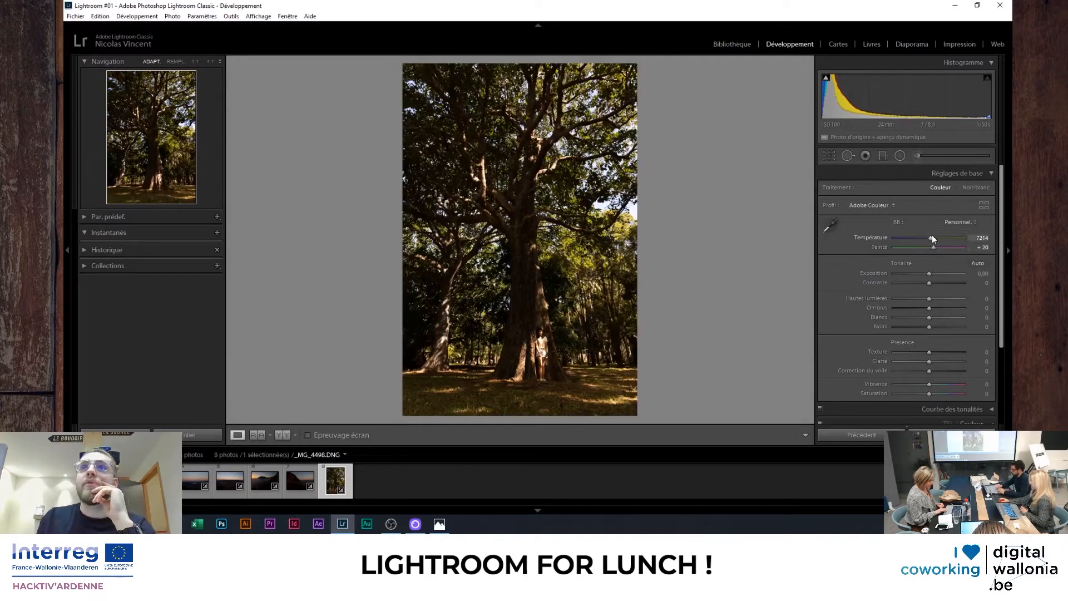
pyautogui.hotkey('ctrl', 'z')
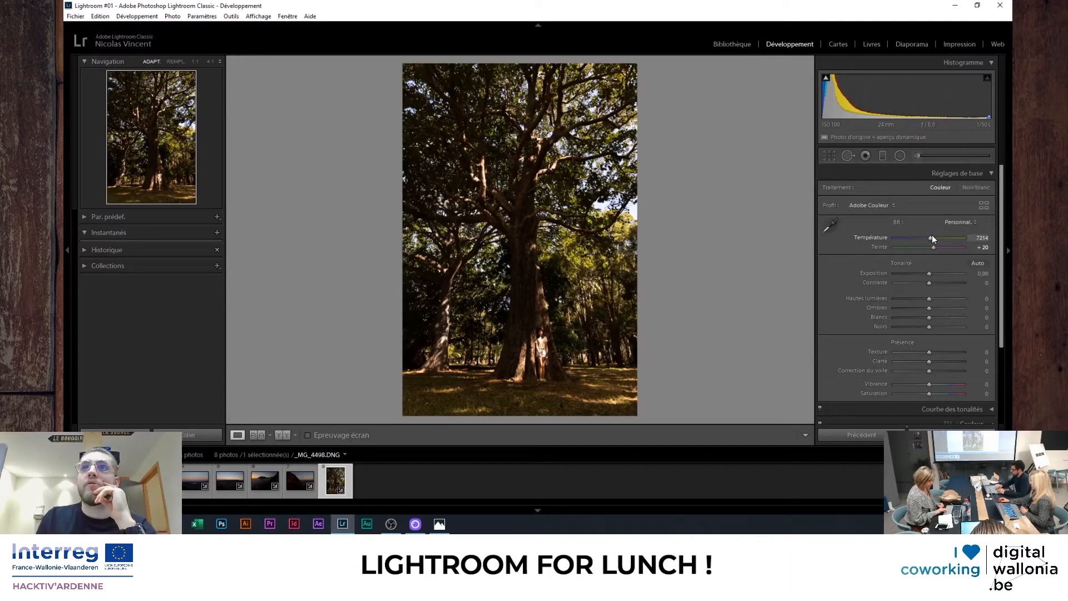
pyautogui.press('Down')
pyautogui.press('Down')
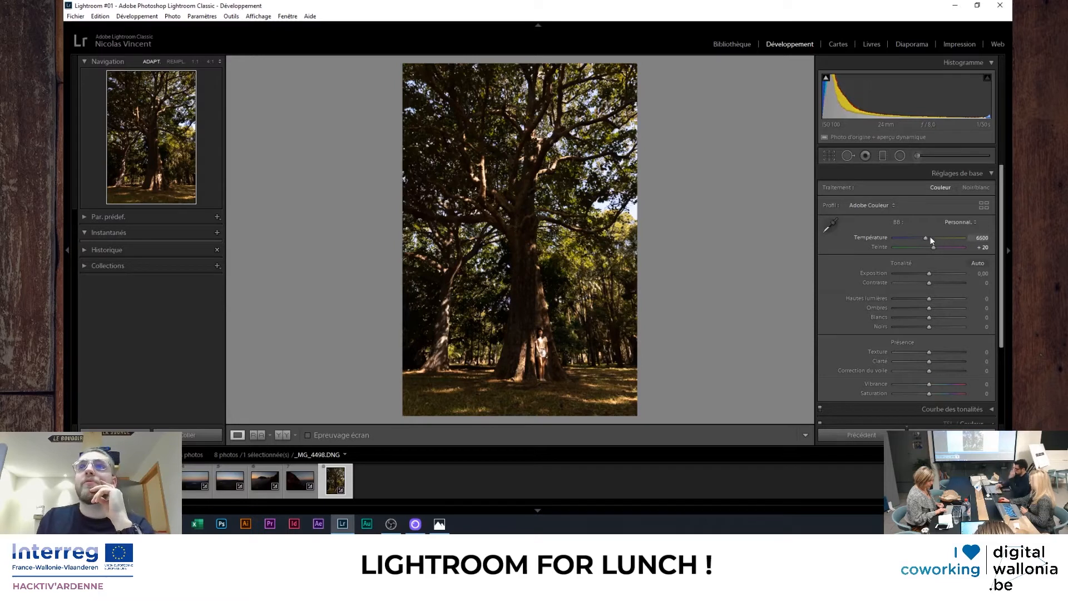
pyautogui.click(960, 222)
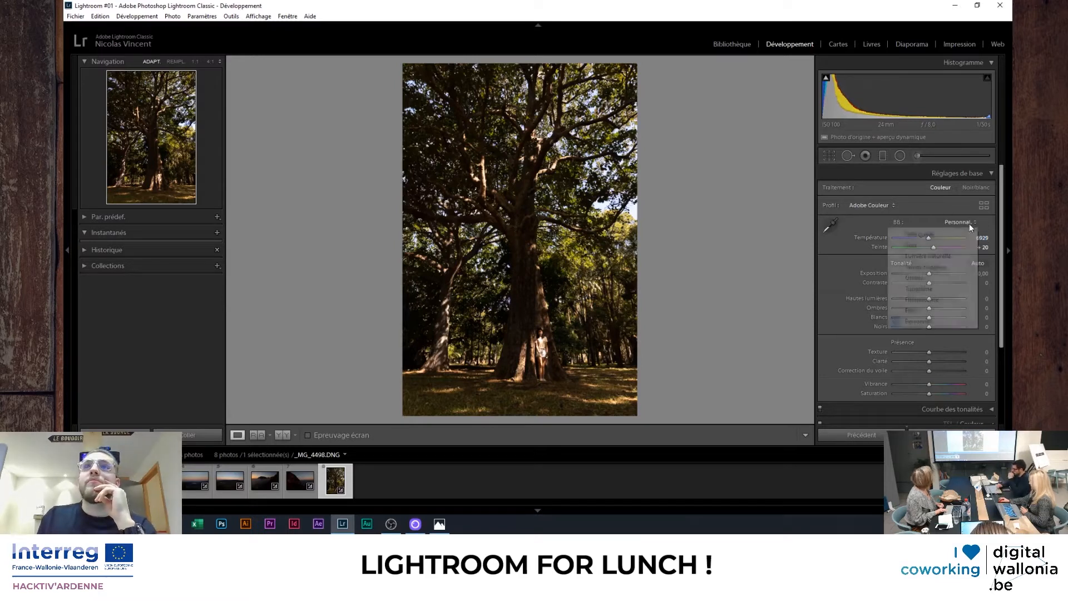
pyautogui.click(920, 236)
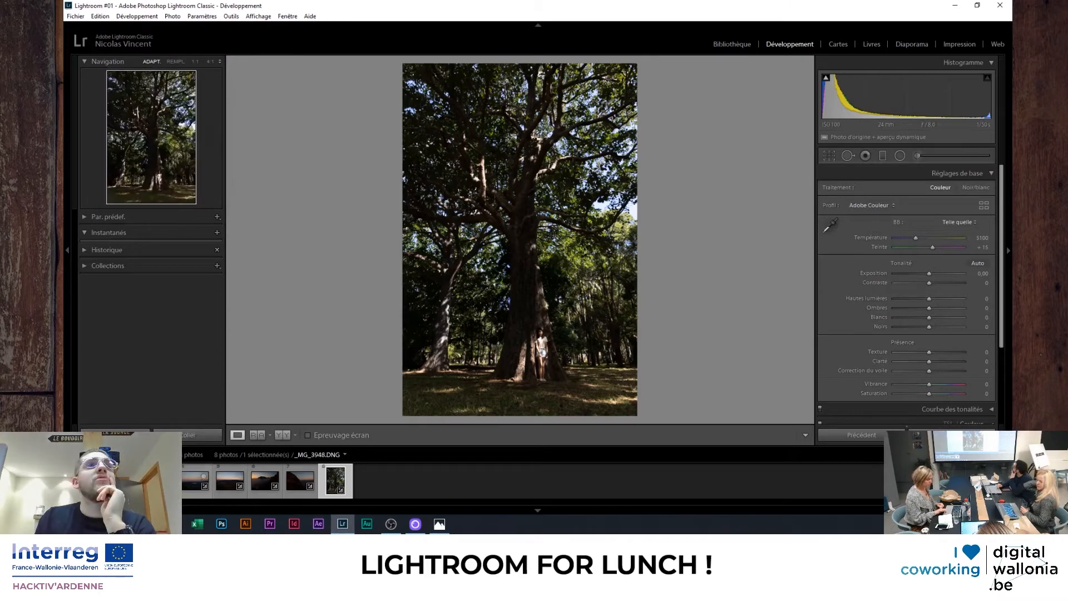
# Select the sunset skyline photo and set its white balance by sampling a cloud area as neutral.
pyautogui.click(235, 479)
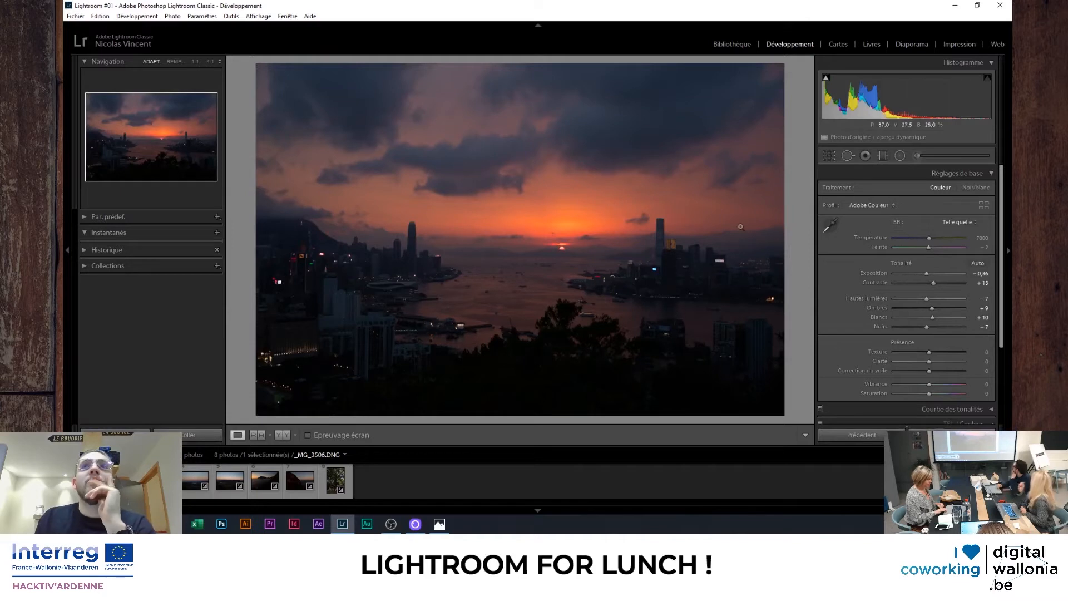
pyautogui.click(829, 225)
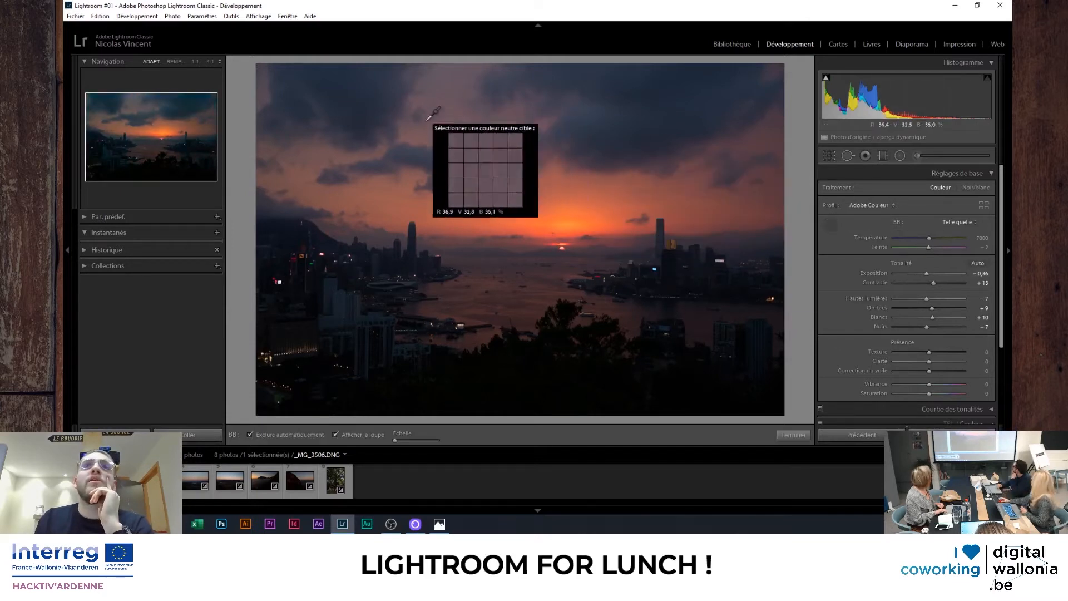
pyautogui.click(490, 153)
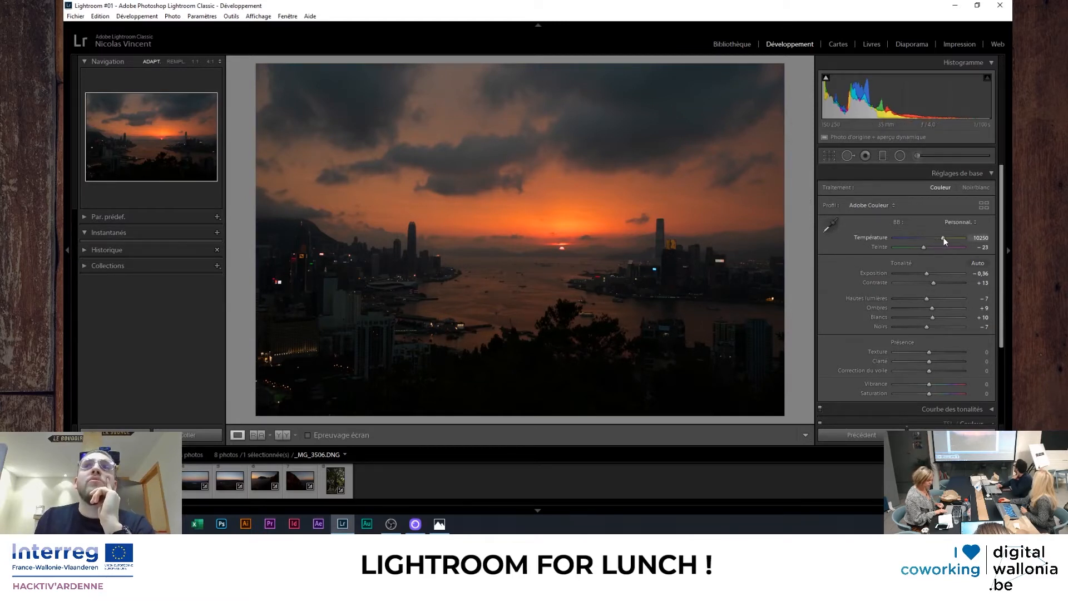
# Try cooler temperatures on the sunset photo and reset its white balance to Telle quelle.
pyautogui.moveTo(943, 238); pyautogui.dragTo(890, 235)
pyautogui.doubleClick(894, 238)
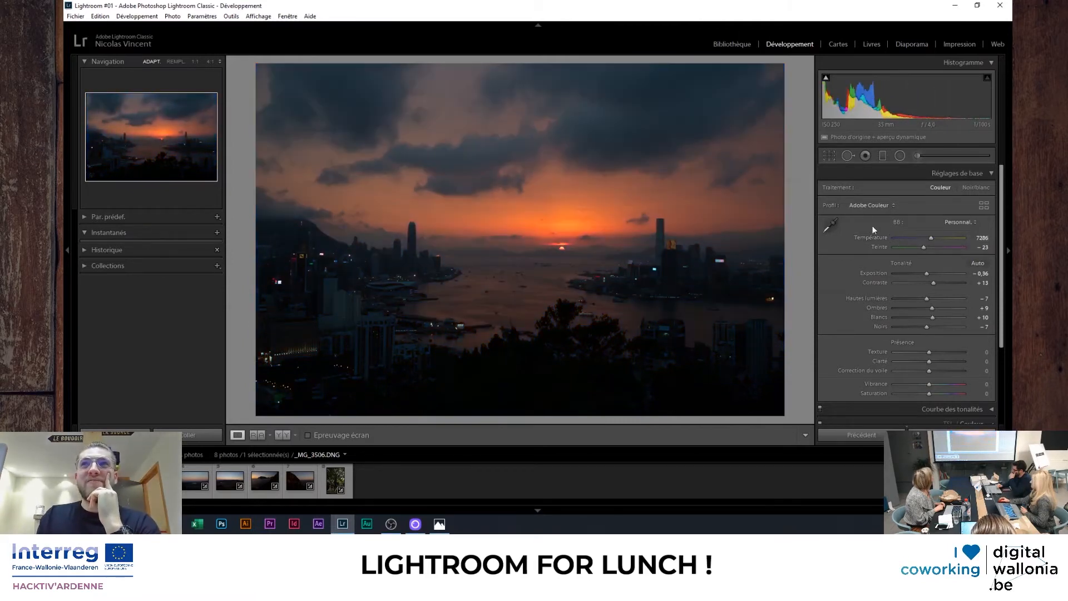
pyautogui.click(959, 222)
pyautogui.click(942, 232)
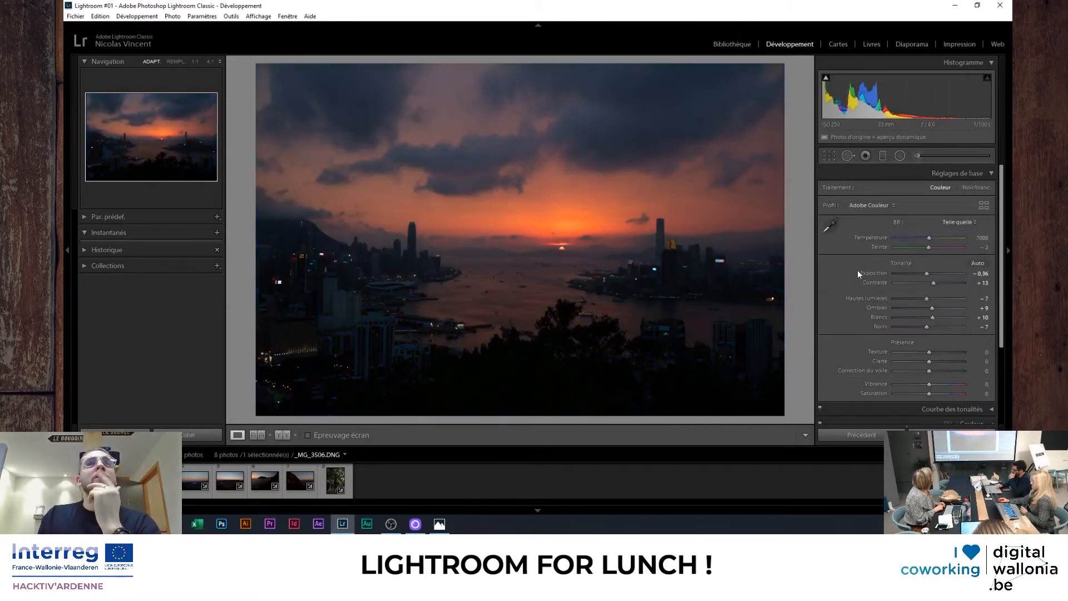
# Sample the grey clouds of the sunset photo as neutral again and collapse the basic settings.
pyautogui.click(823, 224)
pyautogui.click(481, 167)
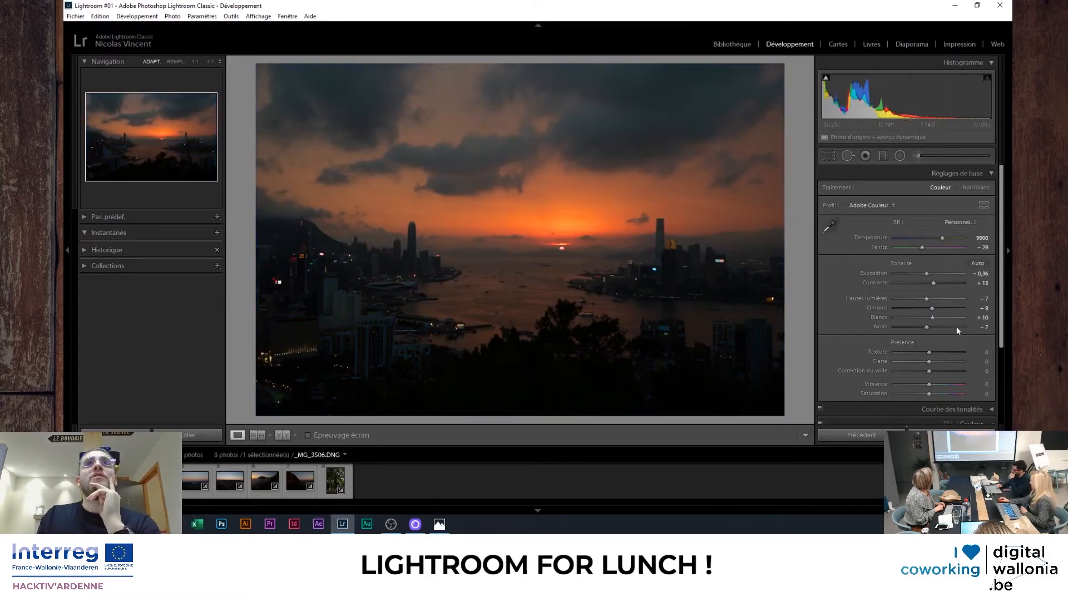
pyautogui.click(978, 173)
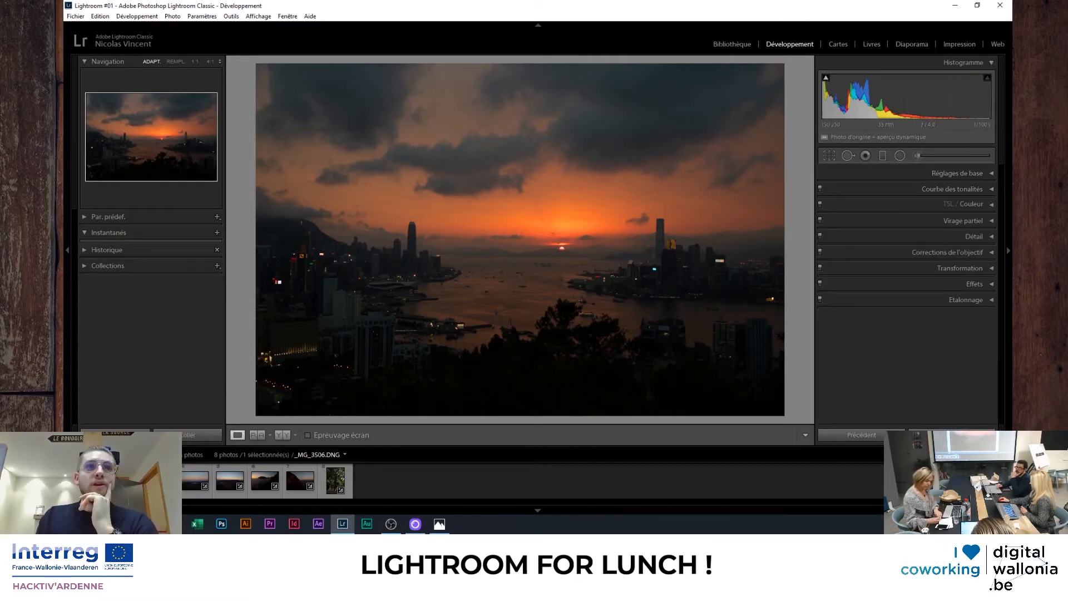
# Create a virtual copy of the sunset skyline photo.
pyautogui.rightClick(123, 480)
pyautogui.moveTo(212, 367)
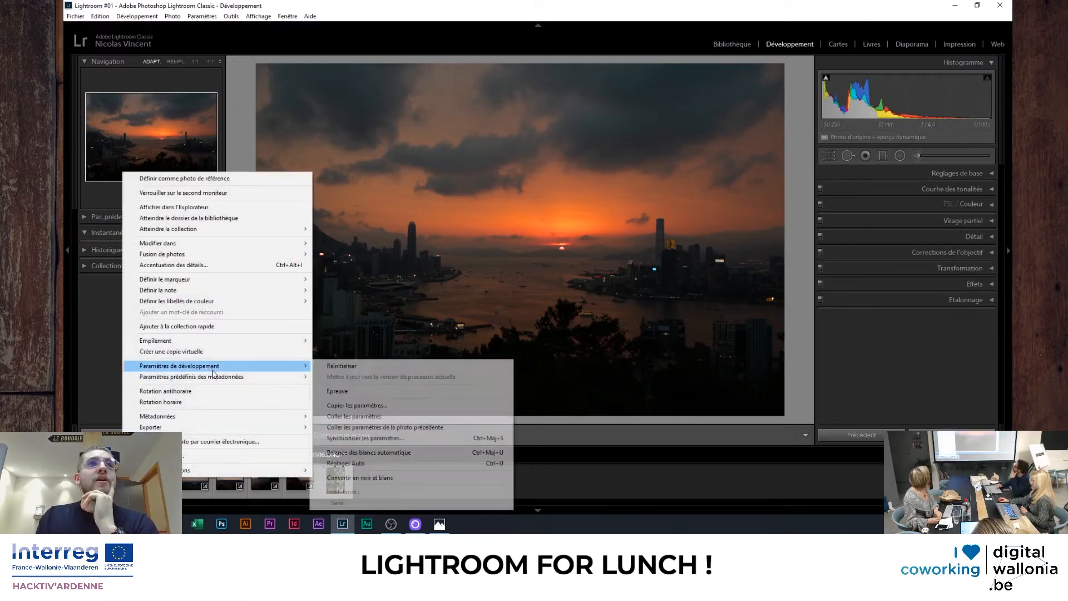
pyautogui.click(209, 352)
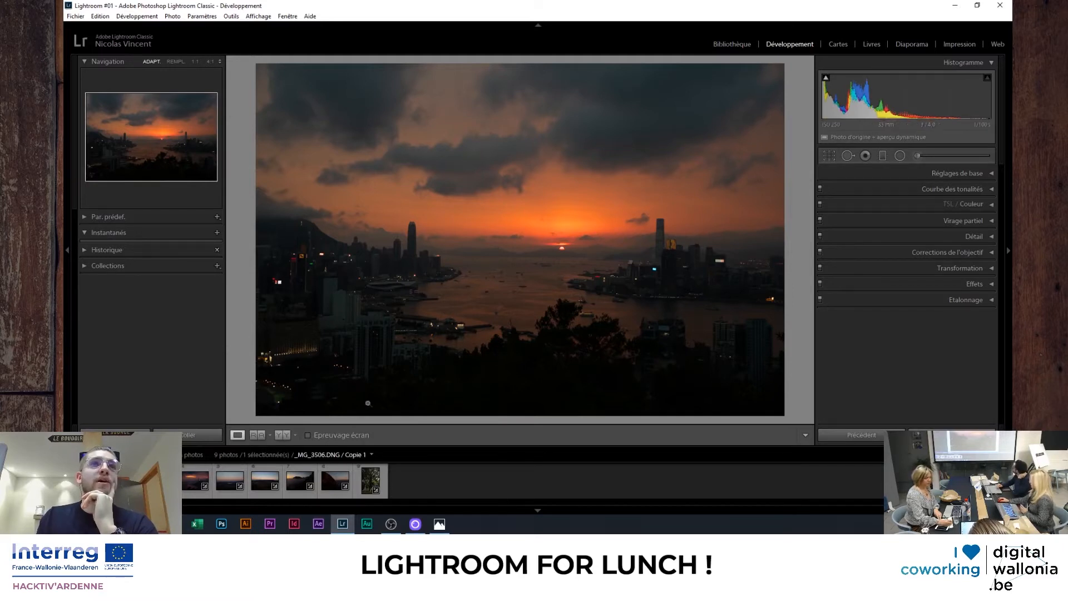
# Select the original sunset skyline photo and look at its transformation and lens correction settings.
pyautogui.click(90, 480)
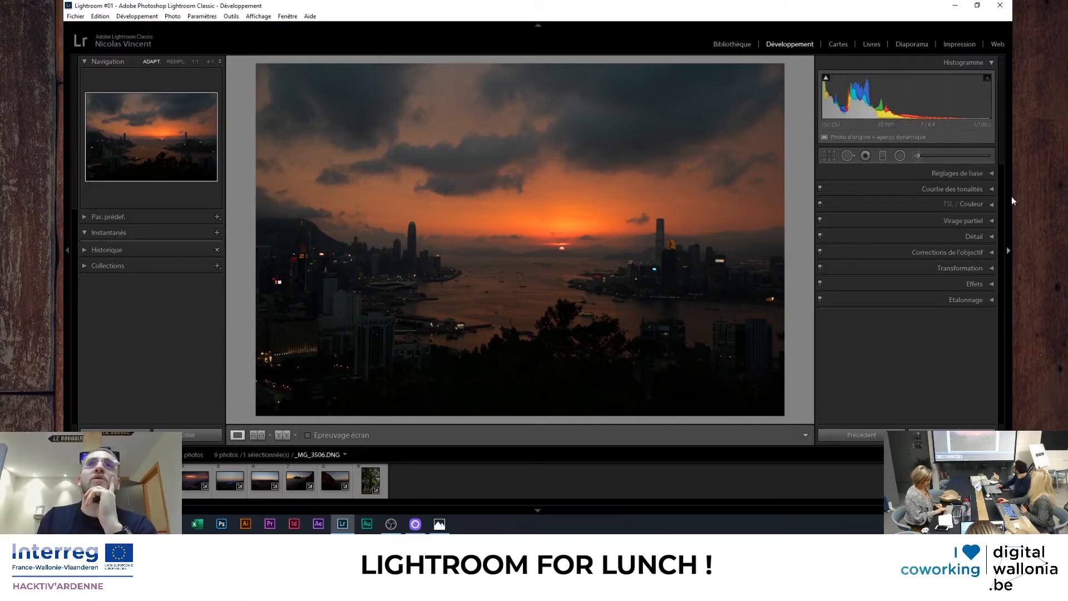
pyautogui.click(979, 269)
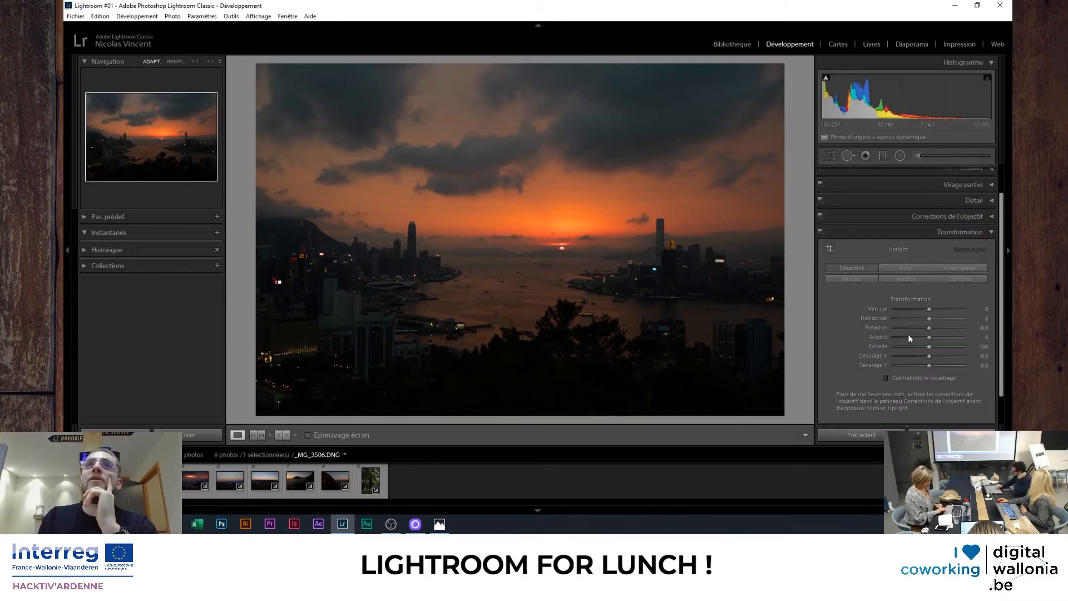
pyautogui.click(944, 232)
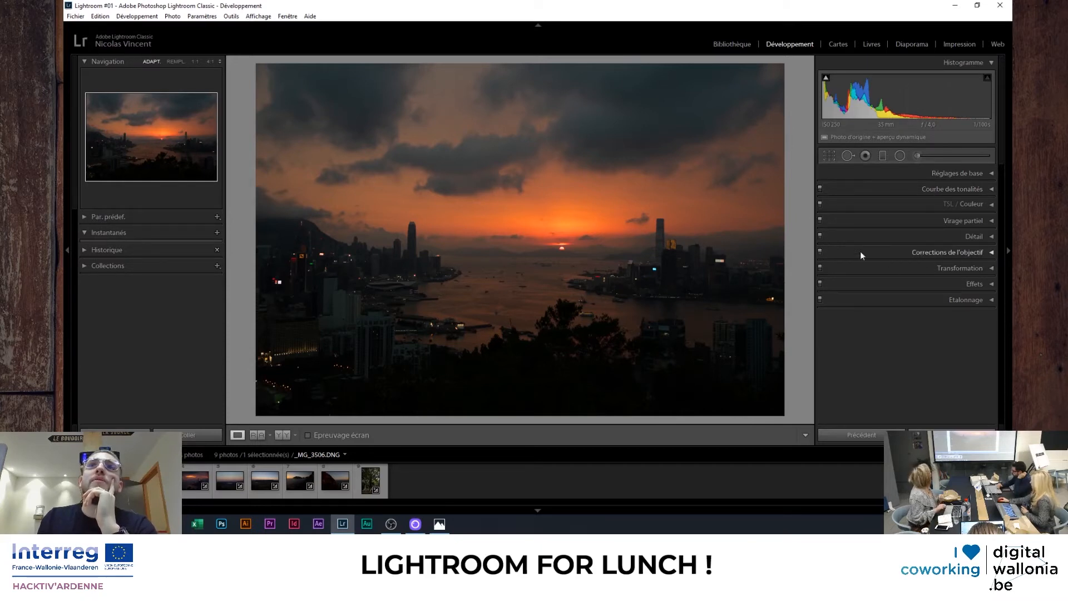
pyautogui.click(822, 248)
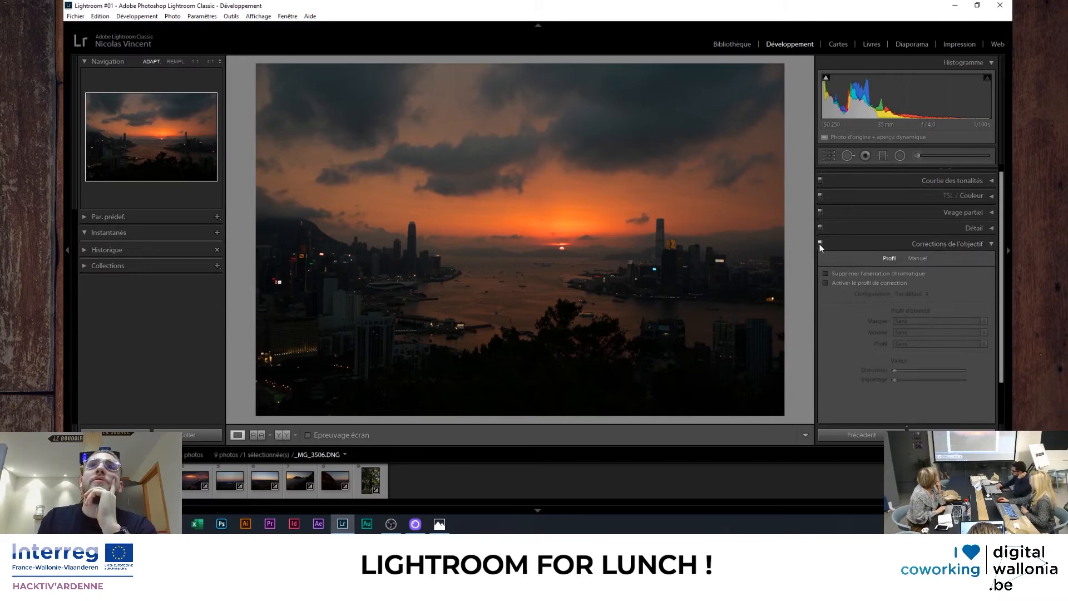
pyautogui.click(991, 244)
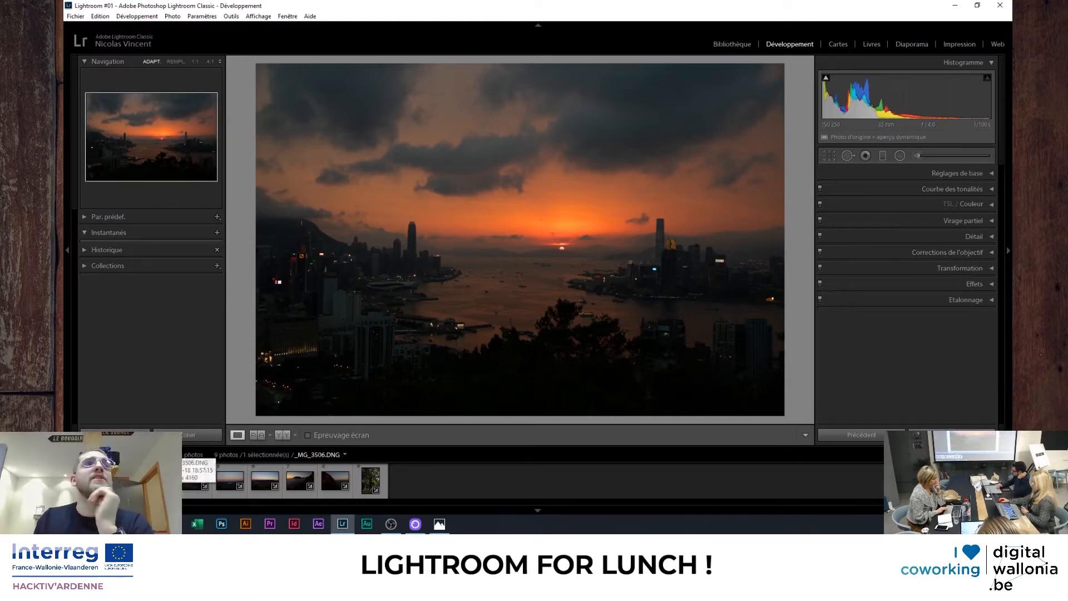
# Create a second virtual copy of the sunset skyline photo and keep the original photo selected.
pyautogui.rightClick(122, 481)
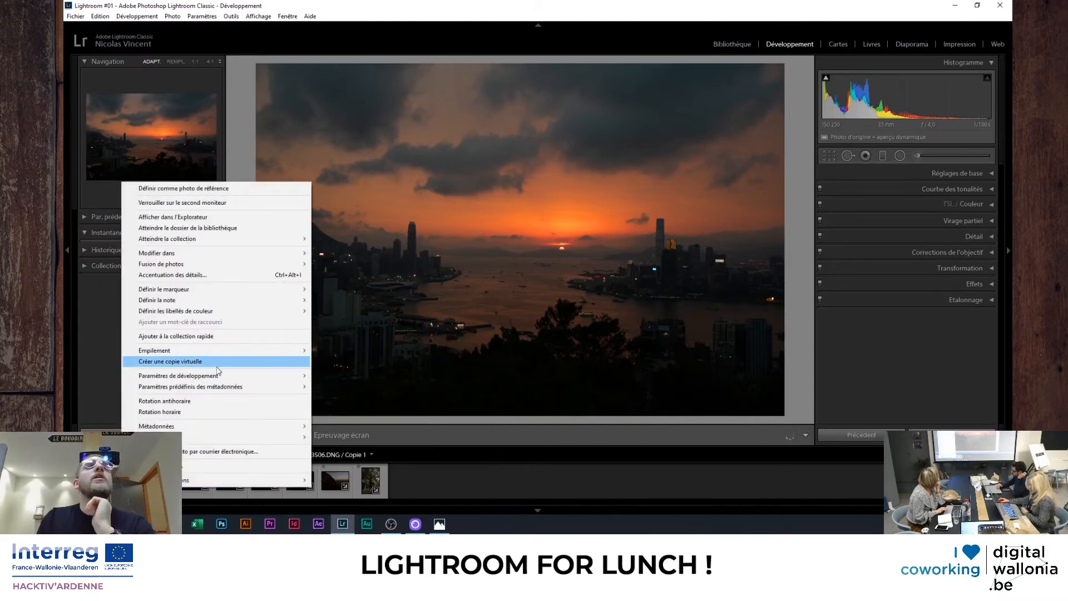
pyautogui.click(475, 488)
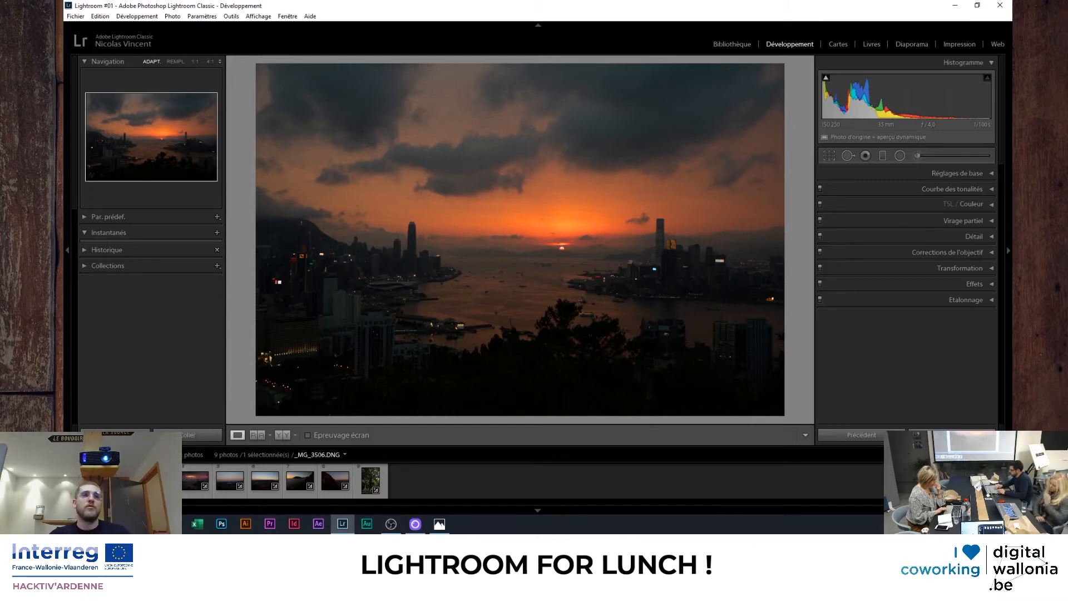
pyautogui.hotkey('ctrl', "'")
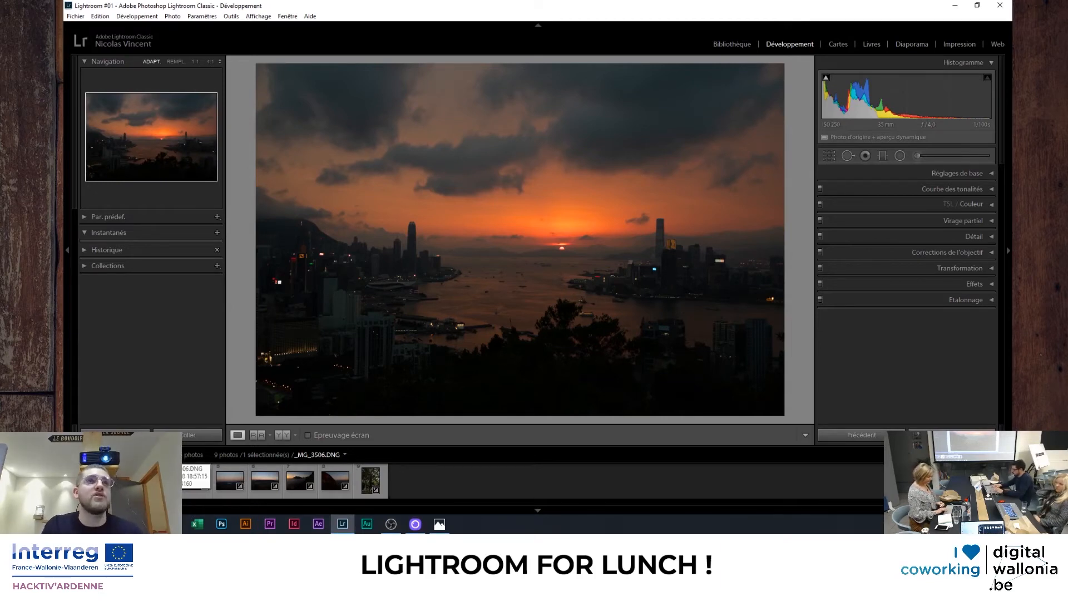
pyautogui.rightClick(150, 487)
pyautogui.click(231, 360)
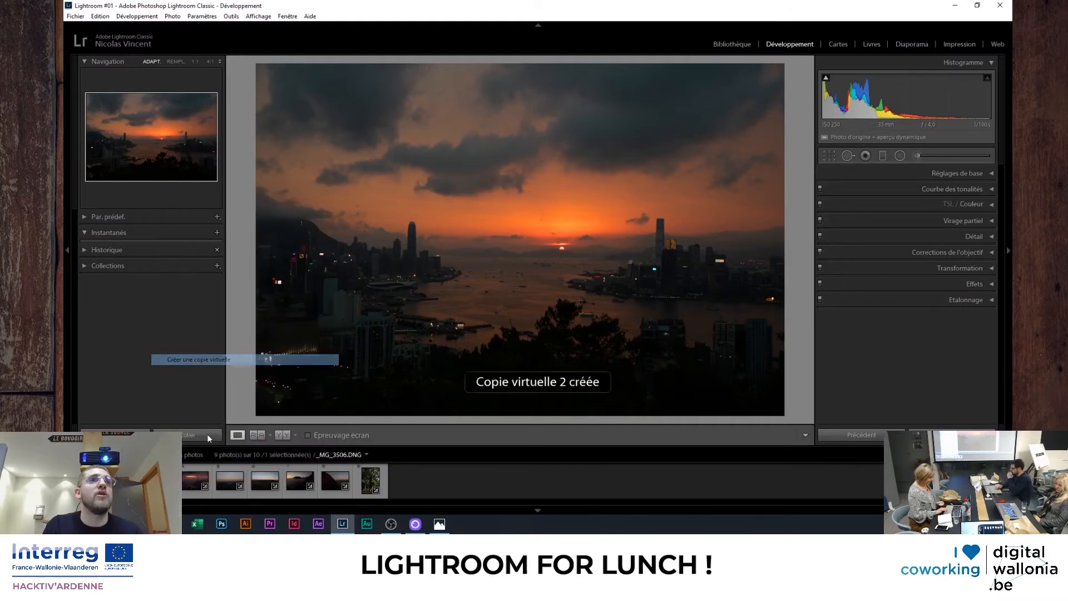
pyautogui.click(196, 479)
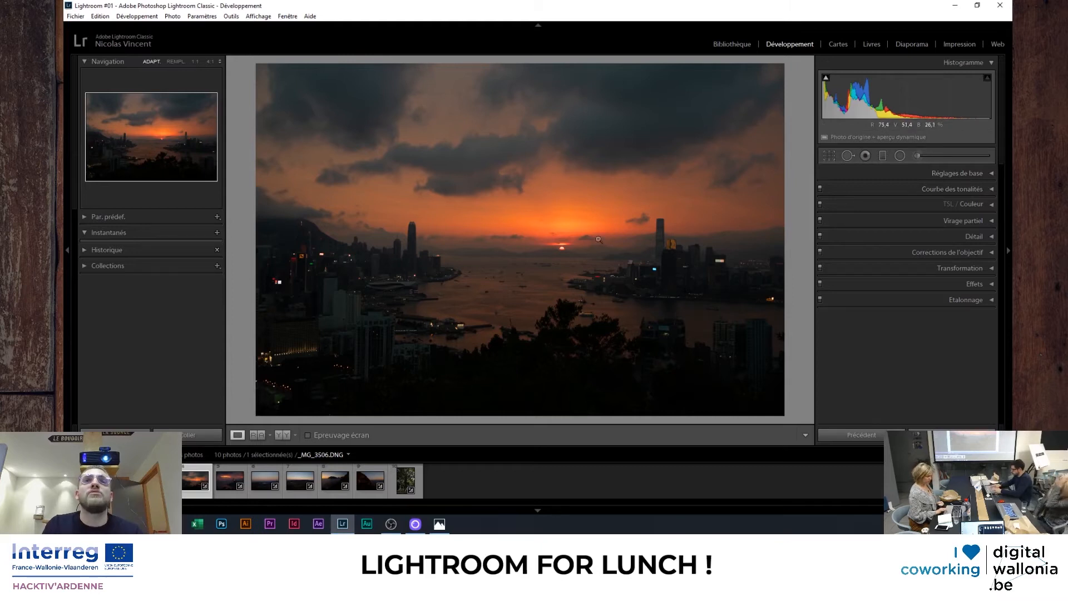
# Switch the original sunset photo's treatment to Noir/blanc and collapse the basic settings.
pyautogui.click(959, 174)
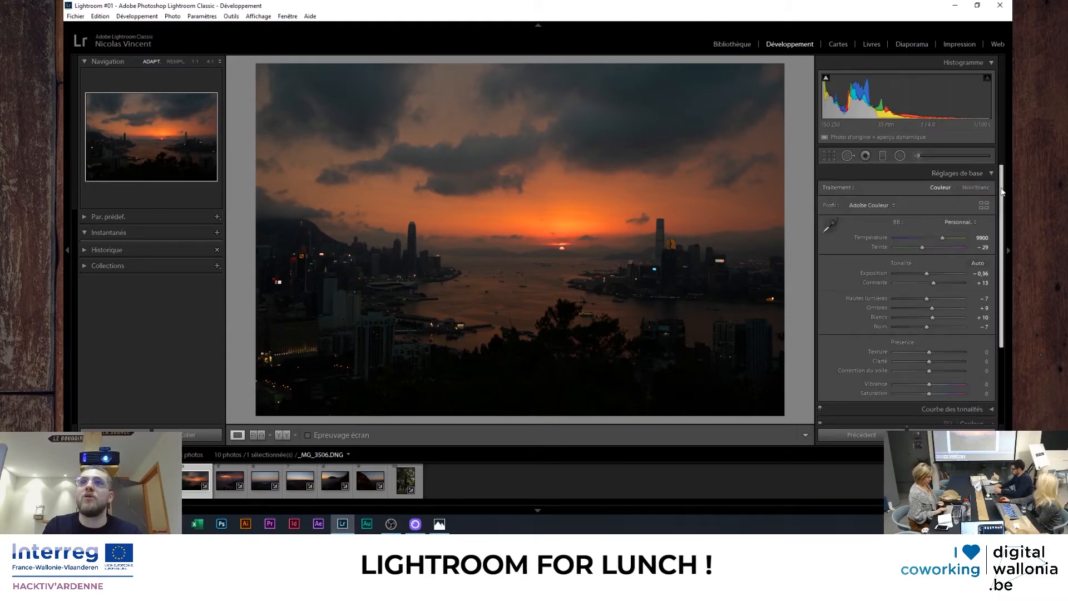
pyautogui.click(976, 188)
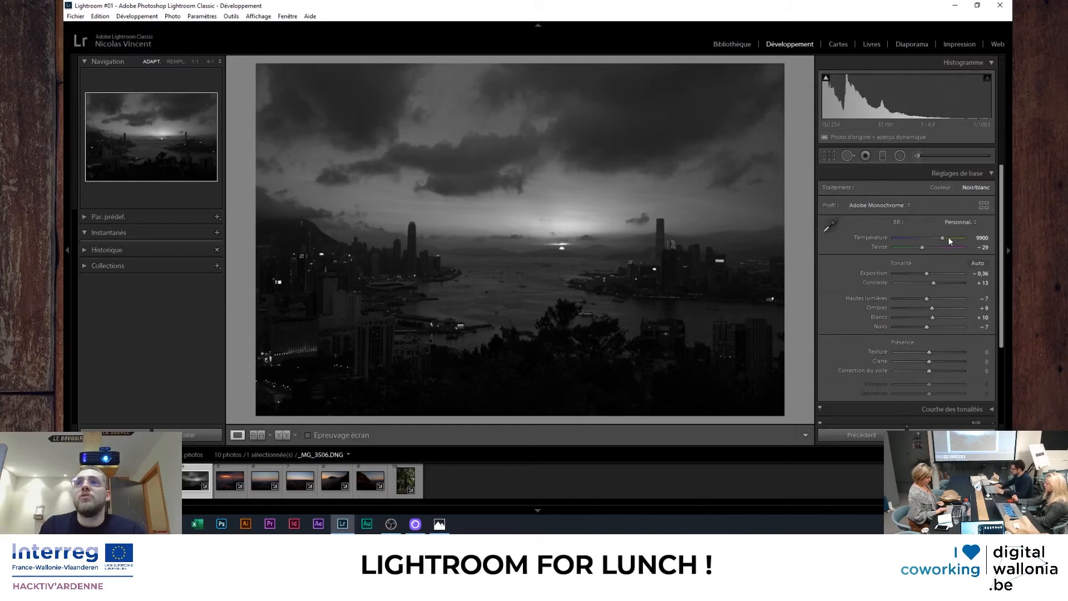
pyautogui.click(980, 174)
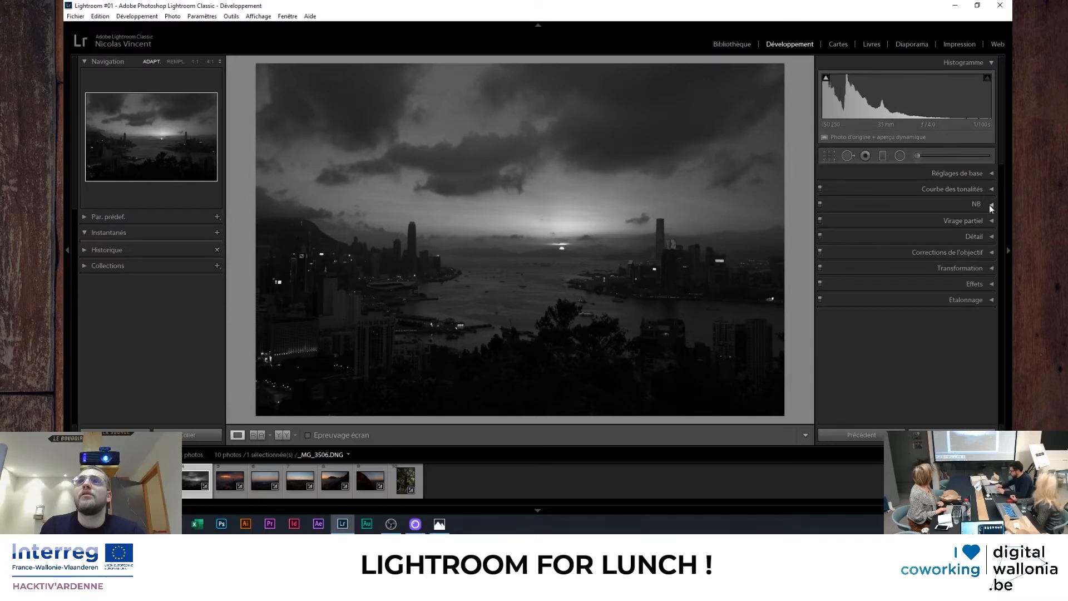
# Set the black-and-white mix to Rouge +15, Orange +52, Jaune -16, Vert +12, Bleu vert +16, Bleu -12 and Pourpre +4.
pyautogui.click(989, 205)
pyautogui.click(990, 204)
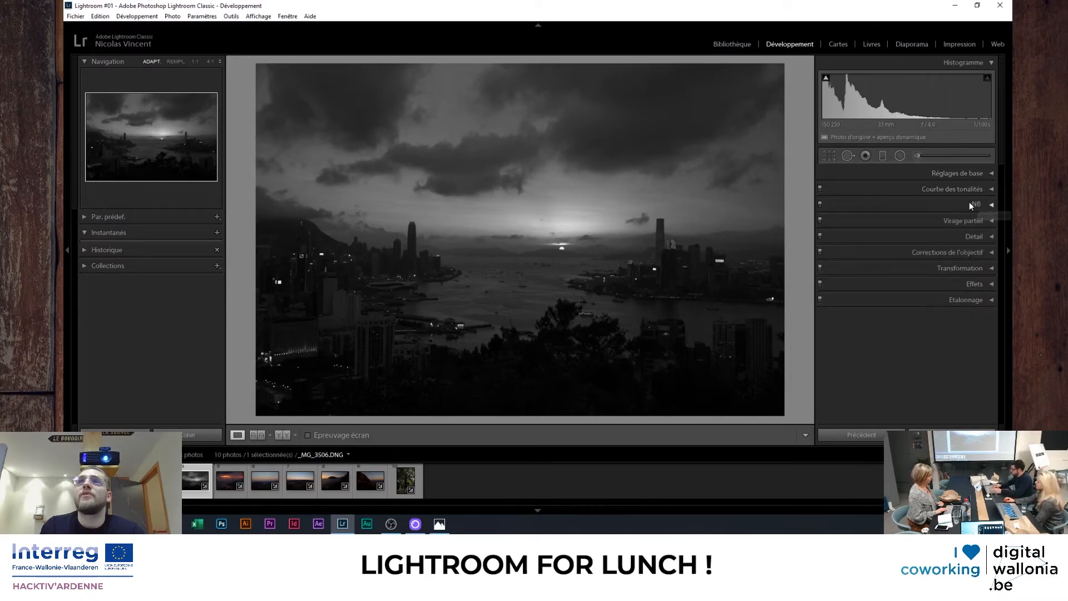
pyautogui.click(977, 204)
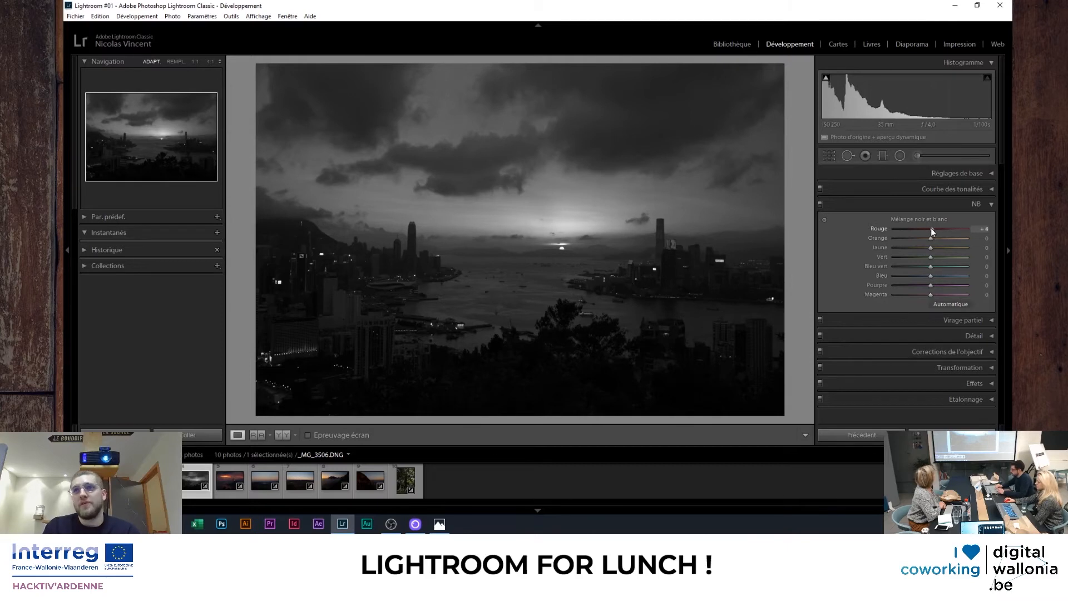
pyautogui.moveTo(930, 228)
pyautogui.mouseDown()
pyautogui.moveTo(943, 228)
pyautogui.moveTo(915, 231)
pyautogui.moveTo(942, 230)
pyautogui.moveTo(903, 231)
pyautogui.moveTo(966, 228)
pyautogui.moveTo(887, 229)
pyautogui.moveTo(953, 236)
pyautogui.moveTo(939, 238)
pyautogui.mouseUp()
pyautogui.moveTo(930, 284); pyautogui.dragTo(936, 287)
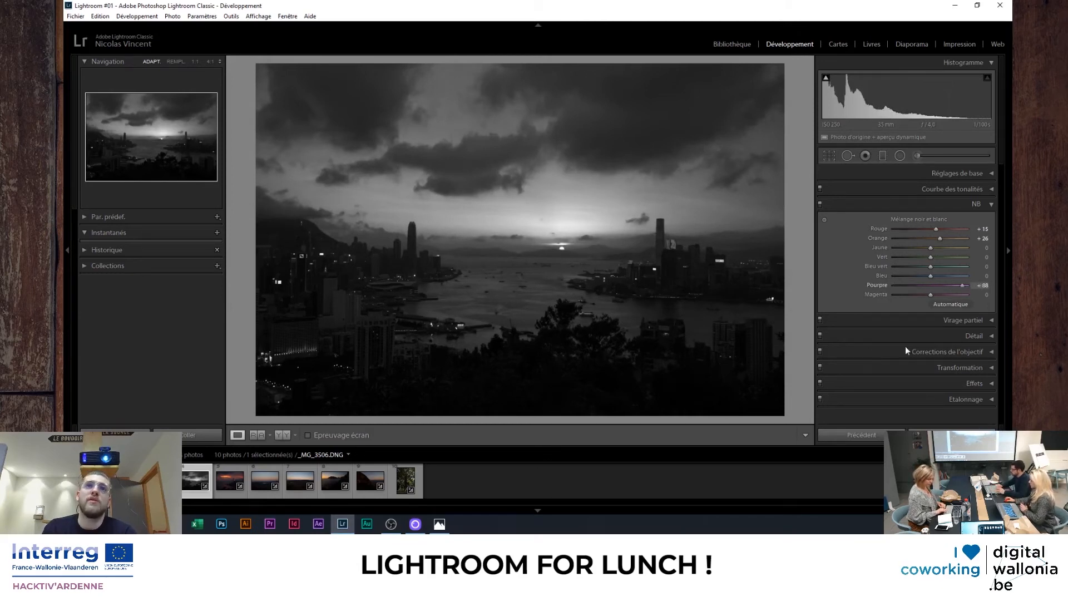
pyautogui.moveTo(191, 319); pyautogui.dragTo(975, 321)
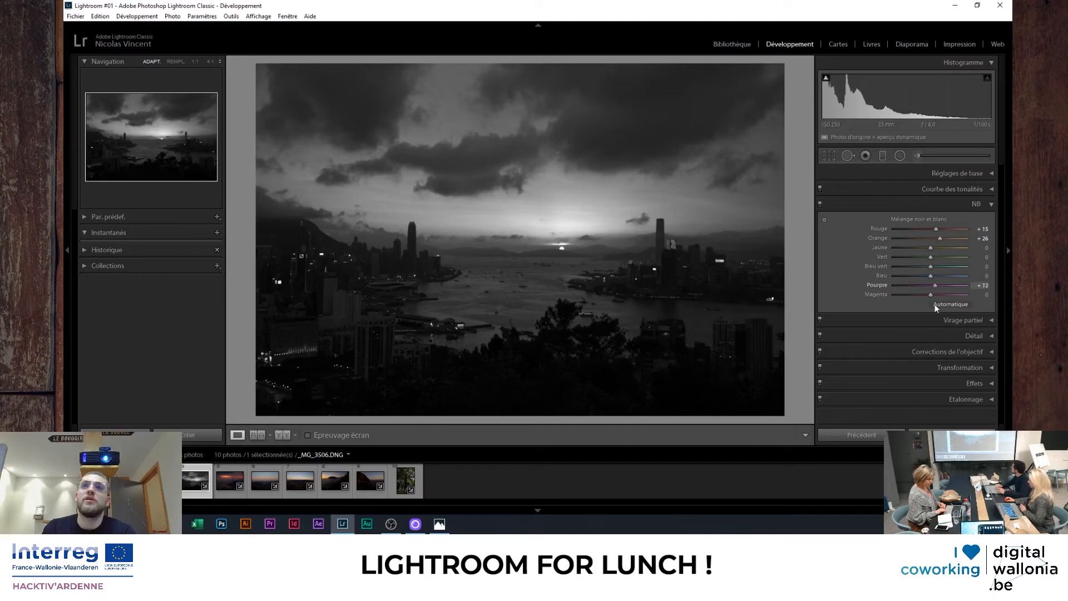
pyautogui.moveTo(934, 284)
pyautogui.mouseDown()
pyautogui.moveTo(960, 280)
pyautogui.moveTo(895, 275)
pyautogui.moveTo(926, 275)
pyautogui.moveTo(924, 248)
pyautogui.moveTo(906, 253)
pyautogui.moveTo(955, 260)
pyautogui.moveTo(935, 257)
pyautogui.moveTo(959, 241)
pyautogui.moveTo(949, 239)
pyautogui.moveTo(935, 269)
pyautogui.mouseUp()
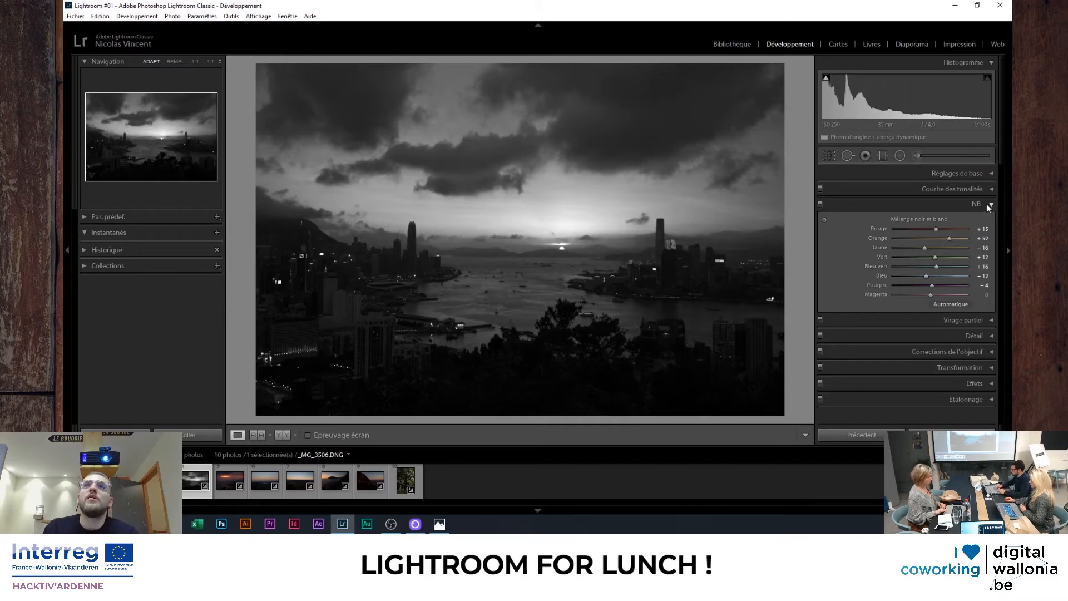
# Compare the photo with and without the black-and-white mix, leave the mix enabled and collapse its settings.
pyautogui.click(819, 203)
pyautogui.click(819, 202)
pyautogui.click(819, 203)
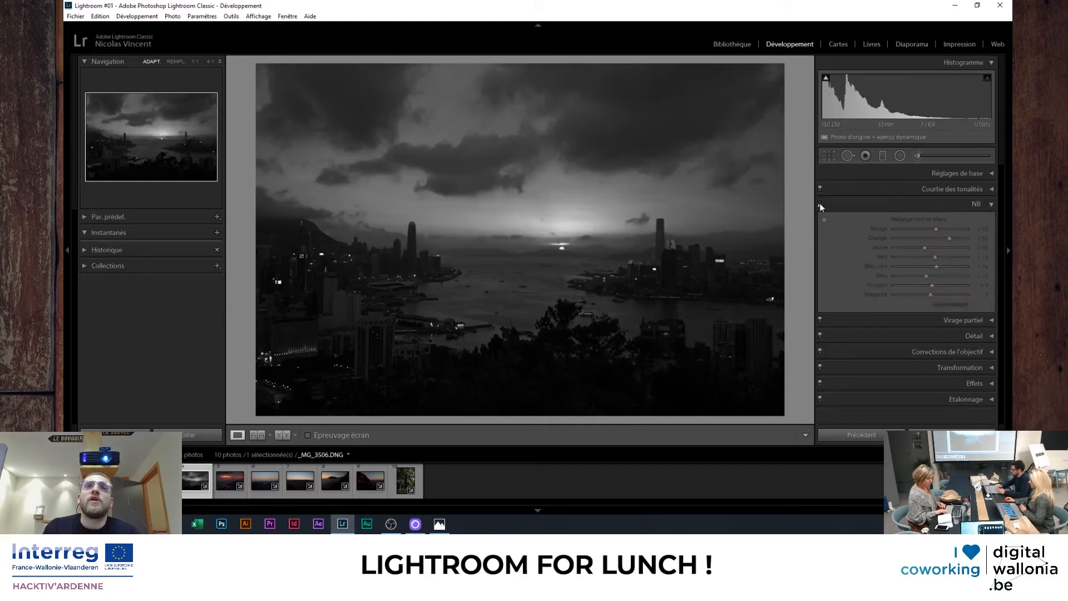
pyautogui.click(820, 203)
pyautogui.click(820, 202)
pyautogui.click(820, 203)
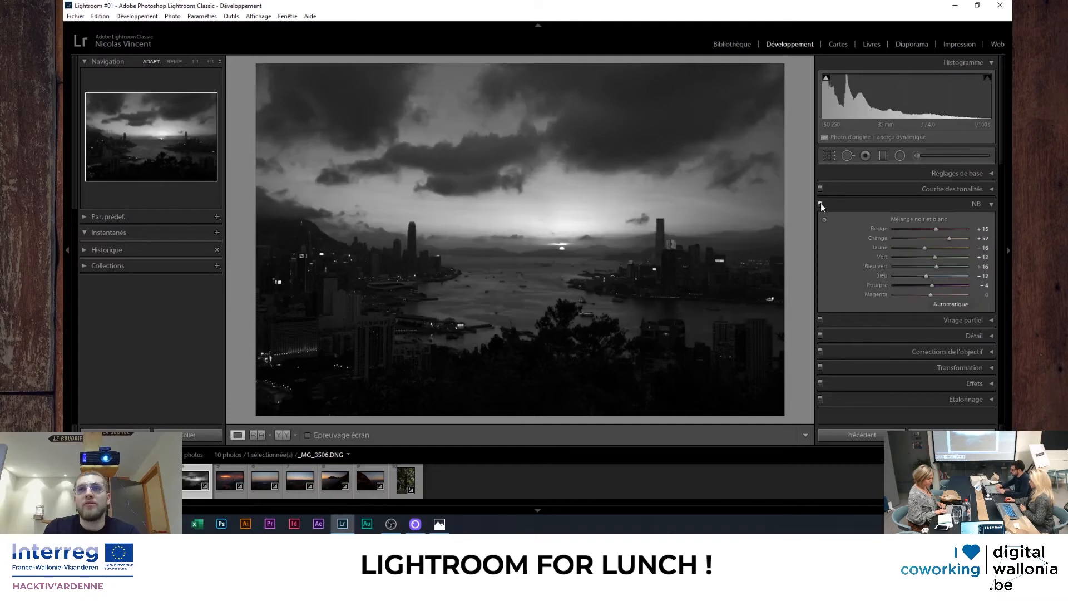
pyautogui.click(820, 202)
pyautogui.click(820, 203)
pyautogui.click(820, 203)
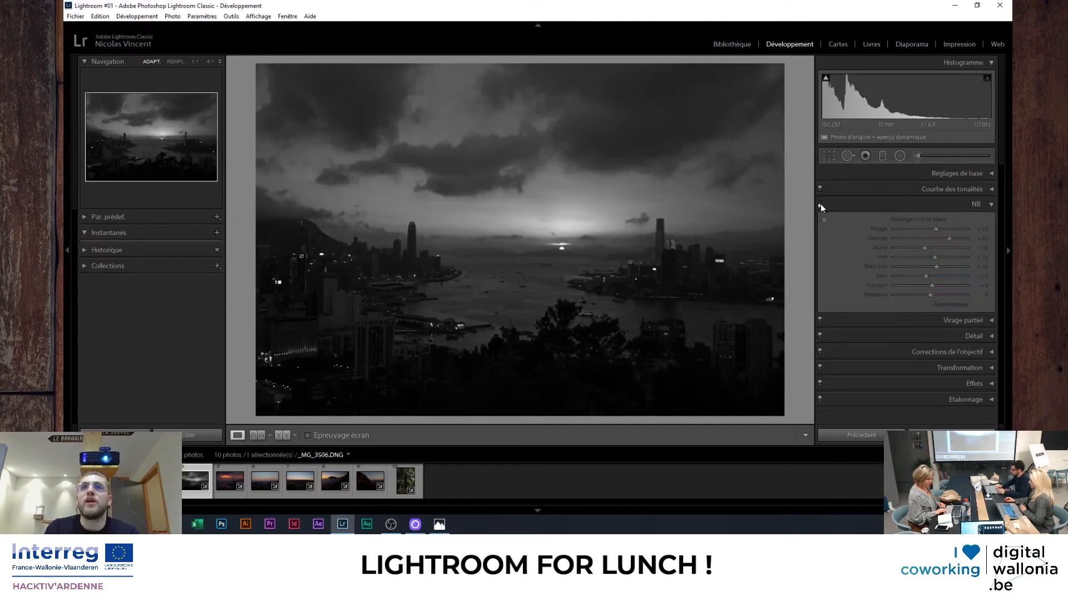
pyautogui.click(820, 203)
pyautogui.click(989, 204)
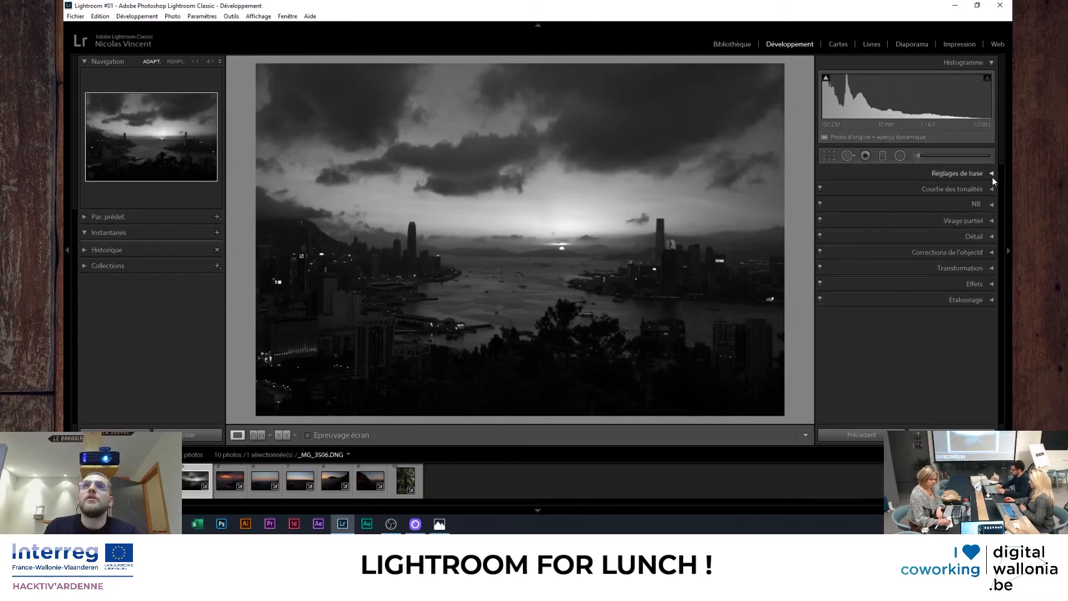
# Review the black-and-white photo's basic settings and select the second virtual copy, still in colour.
pyautogui.click(993, 175)
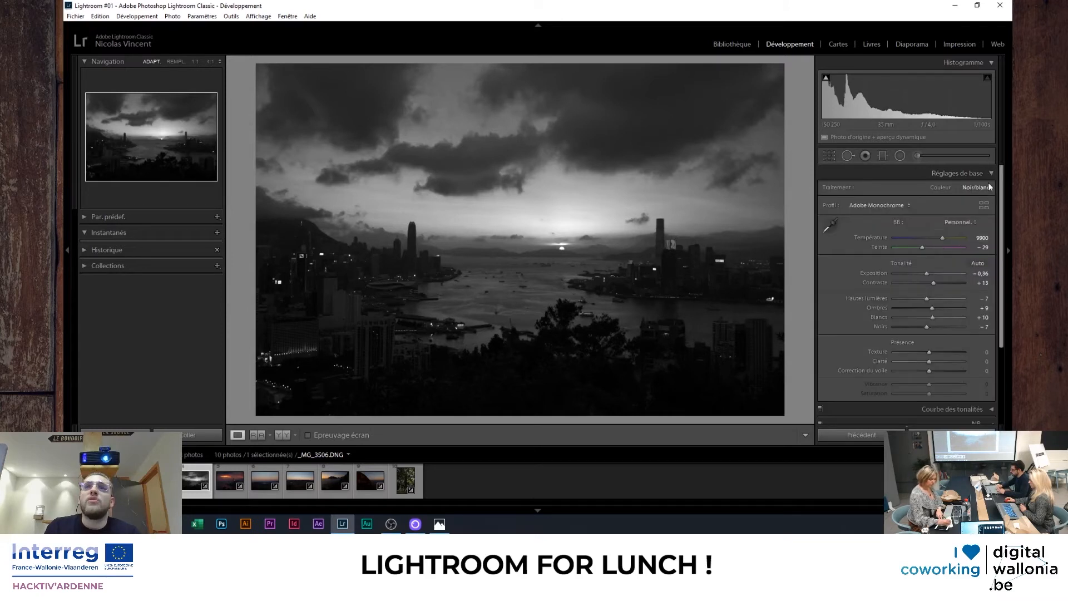
pyautogui.click(984, 175)
pyautogui.click(978, 189)
pyautogui.click(979, 189)
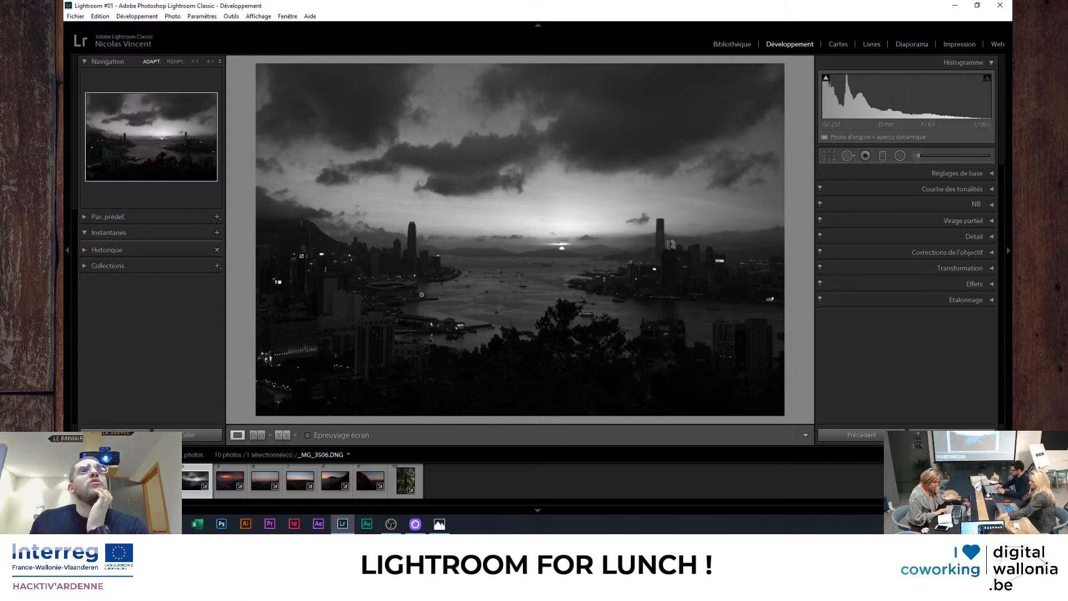
pyautogui.click(195, 492)
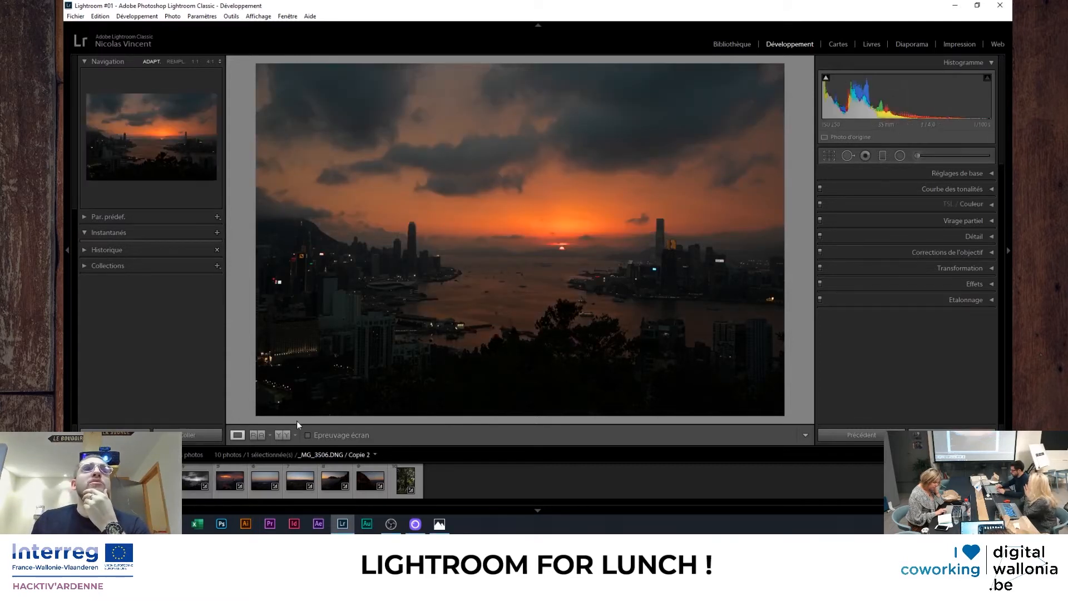
# Try moving a shadow point and the end points of the RVB tone curve, and reset the curve to Linéaire.
pyautogui.click(992, 190)
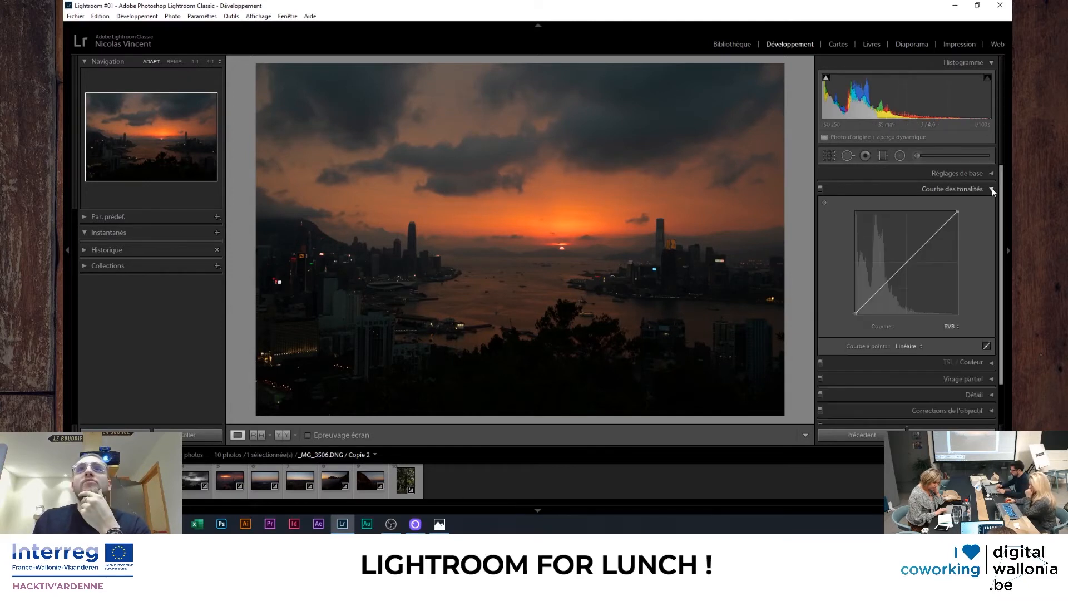
pyautogui.click(884, 284)
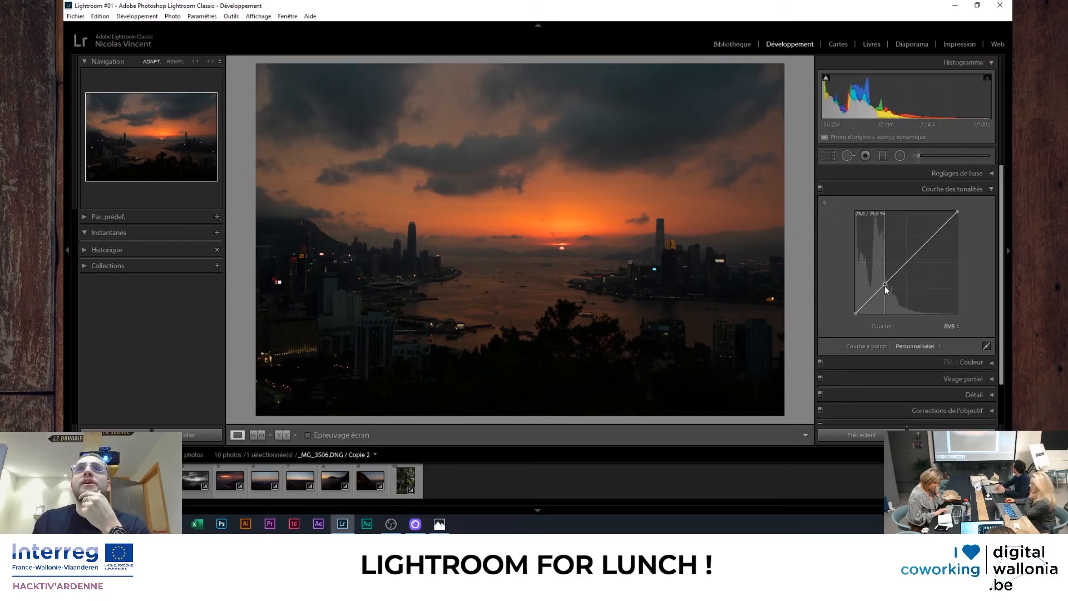
pyautogui.moveTo(884, 286); pyautogui.dragTo(885, 284)
pyautogui.moveTo(957, 211)
pyautogui.mouseDown()
pyautogui.moveTo(886, 211)
pyautogui.moveTo(979, 218)
pyautogui.moveTo(982, 239)
pyautogui.moveTo(959, 209)
pyautogui.mouseUp()
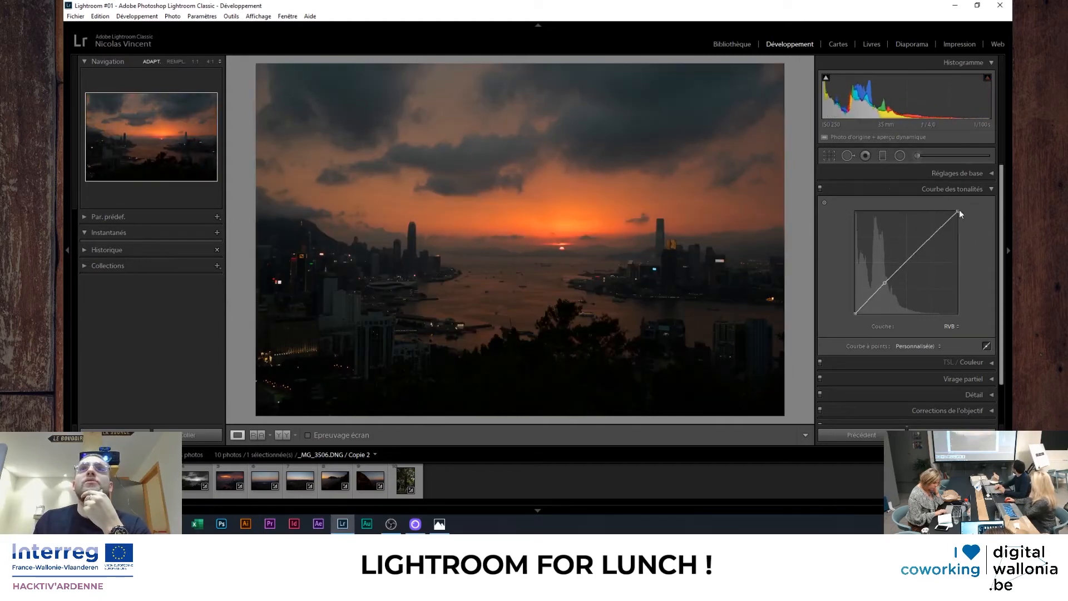
pyautogui.moveTo(855, 313)
pyautogui.mouseDown()
pyautogui.moveTo(841, 296)
pyautogui.moveTo(856, 329)
pyautogui.mouseUp()
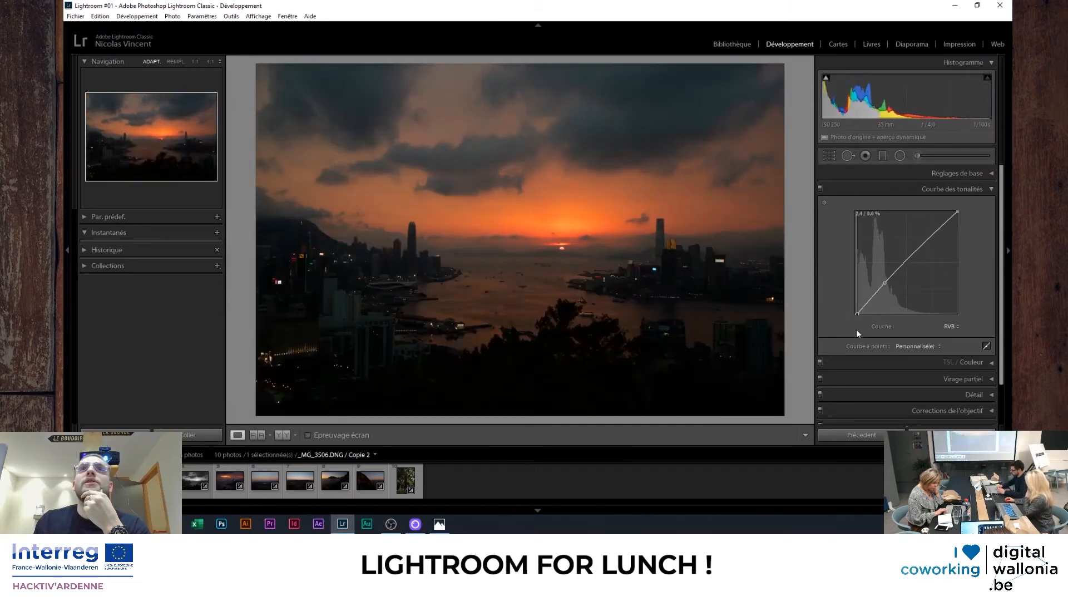
pyautogui.click(922, 346)
pyautogui.click(921, 357)
pyautogui.click(953, 189)
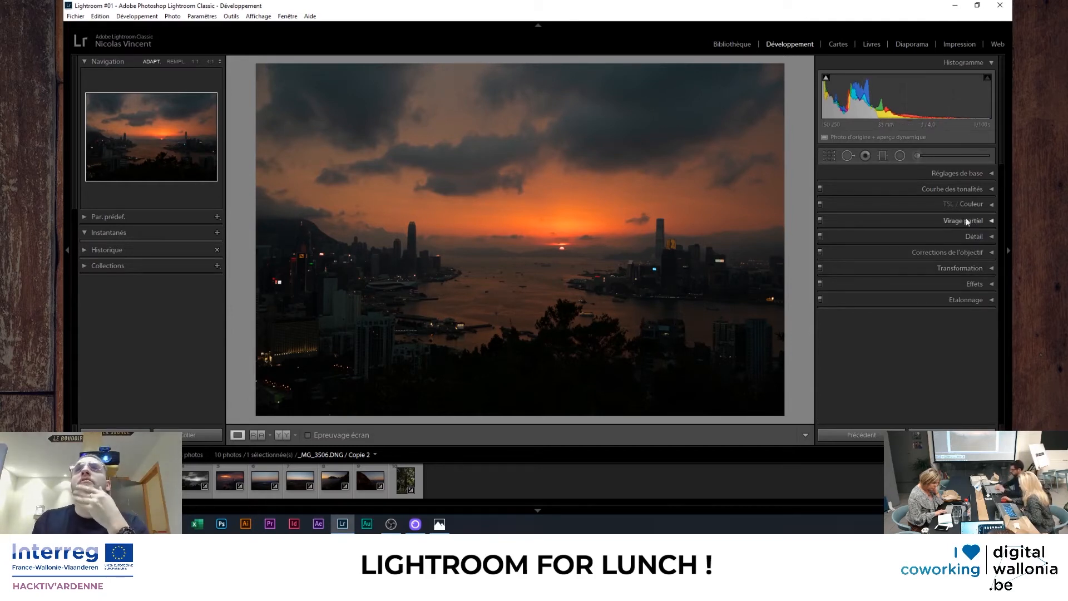
# Look at the colour settings of the sunset copy and open its sharpening and noise reduction settings.
pyautogui.click(965, 188)
pyautogui.click(965, 188)
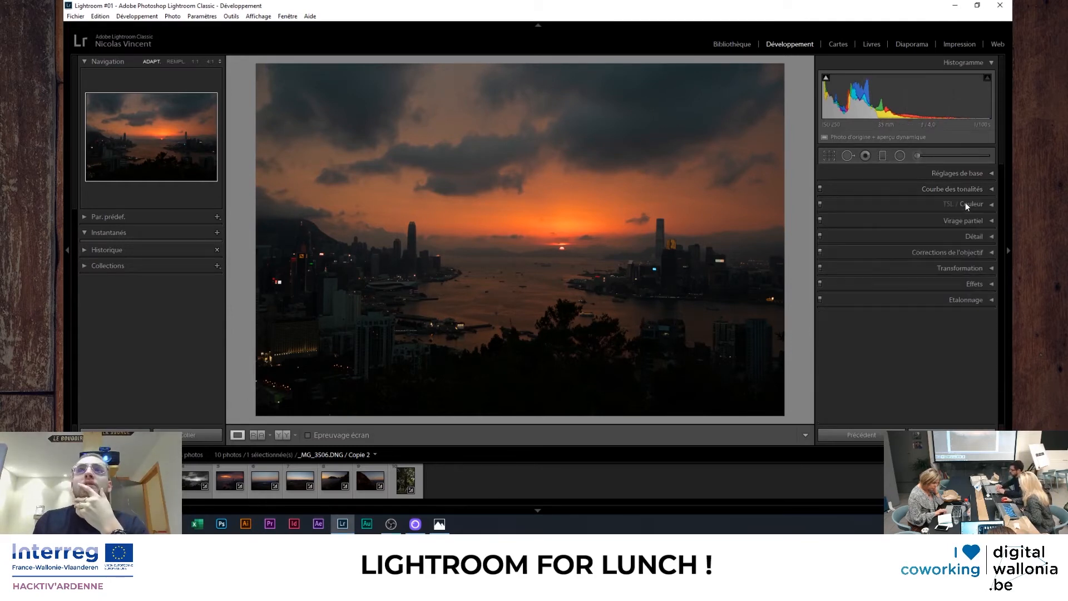
pyautogui.click(964, 202)
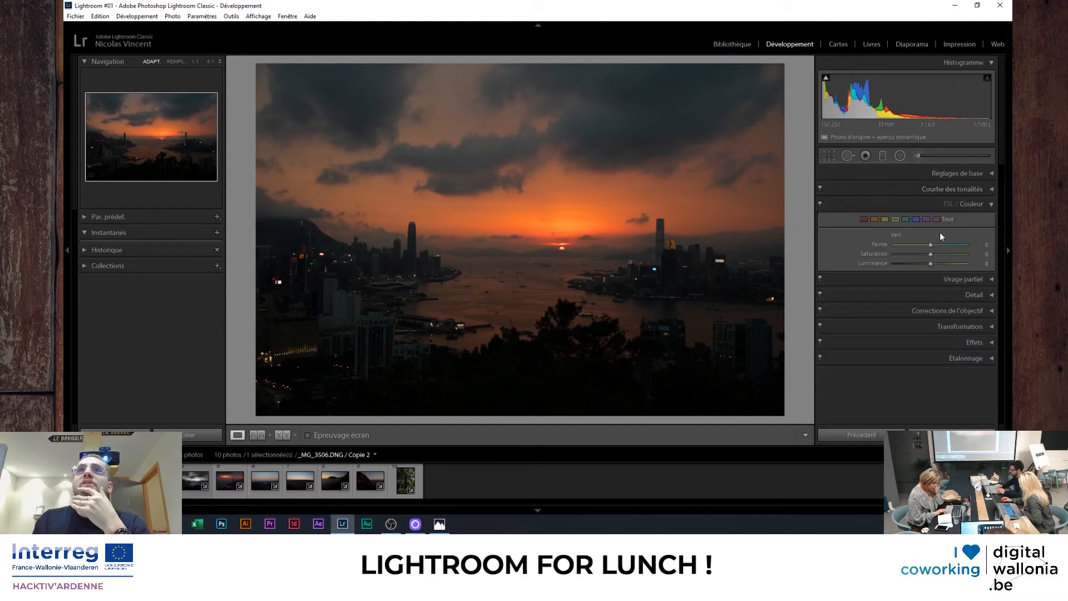
pyautogui.click(991, 205)
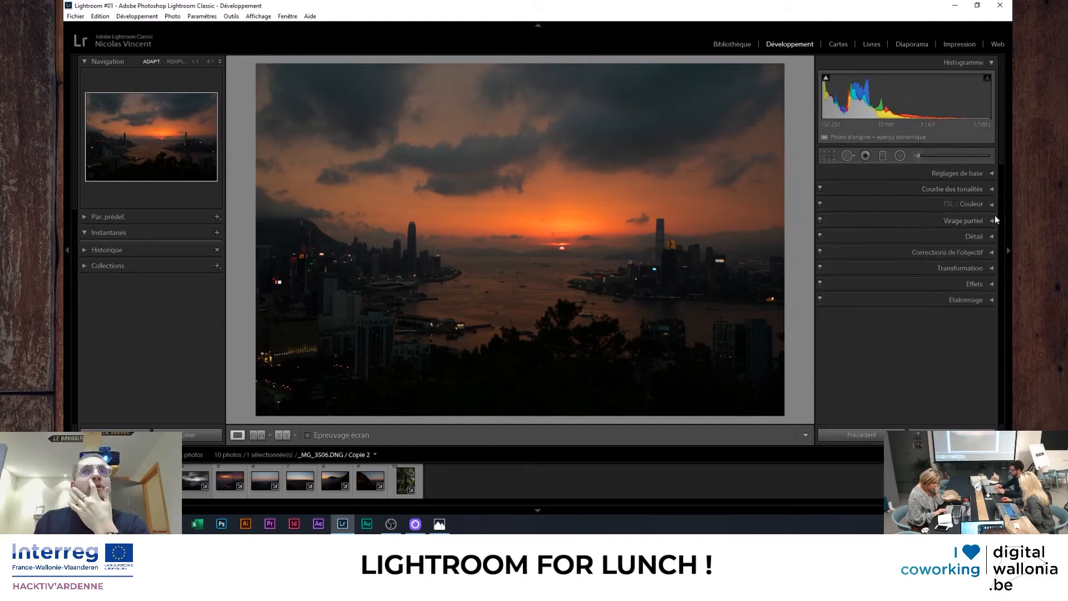
pyautogui.click(974, 236)
pyautogui.click(990, 192)
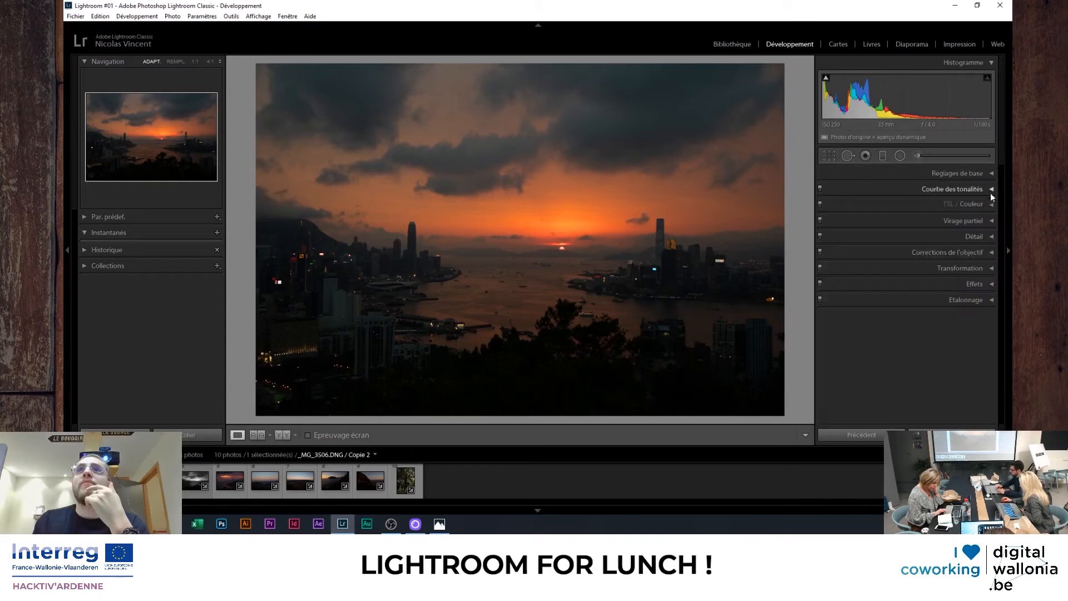
pyautogui.click(974, 237)
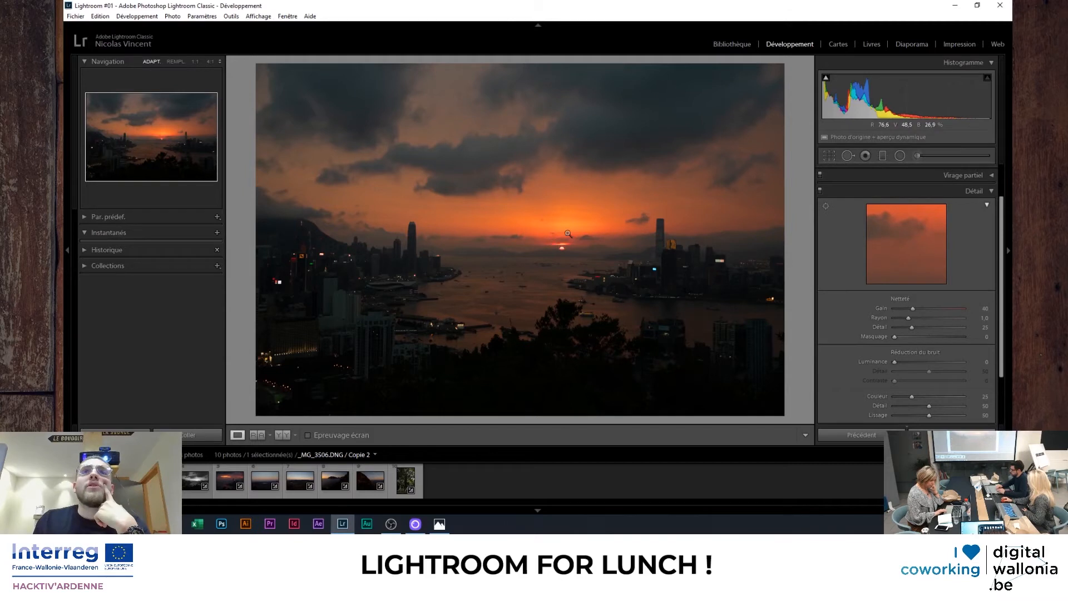
# Zoom in on the setting sun at 2:1 and try a sharpening Gain of 0, returning to the full view.
pyautogui.moveTo(568, 233)
pyautogui.mouseDown()
pyautogui.moveTo(548, 182)
pyautogui.moveTo(598, 183)
pyautogui.moveTo(592, 209)
pyautogui.moveTo(565, 217)
pyautogui.mouseUp()
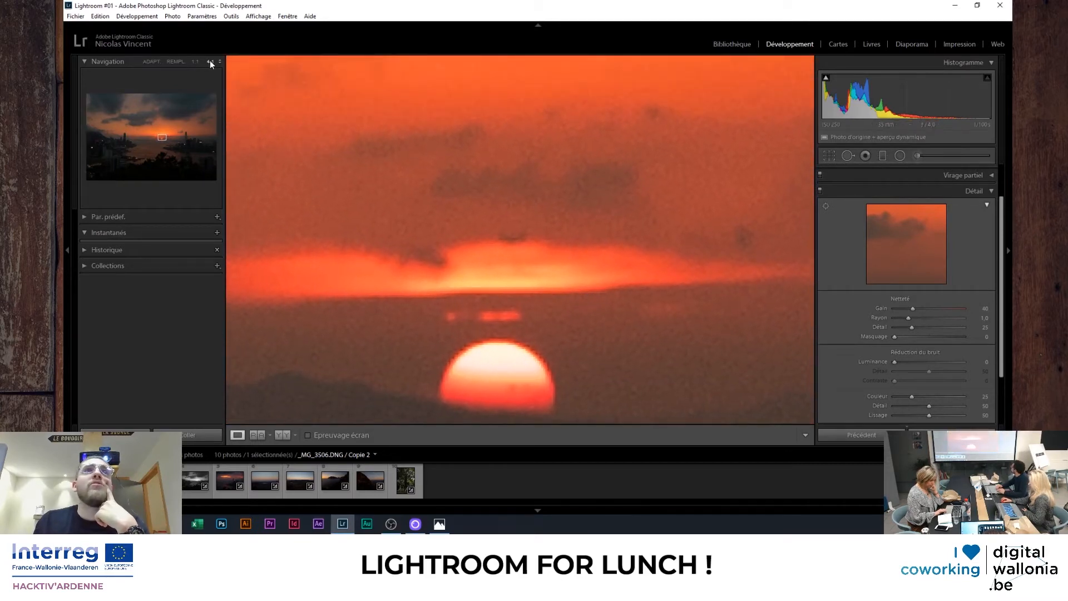
pyautogui.click(209, 62)
pyautogui.click(192, 133)
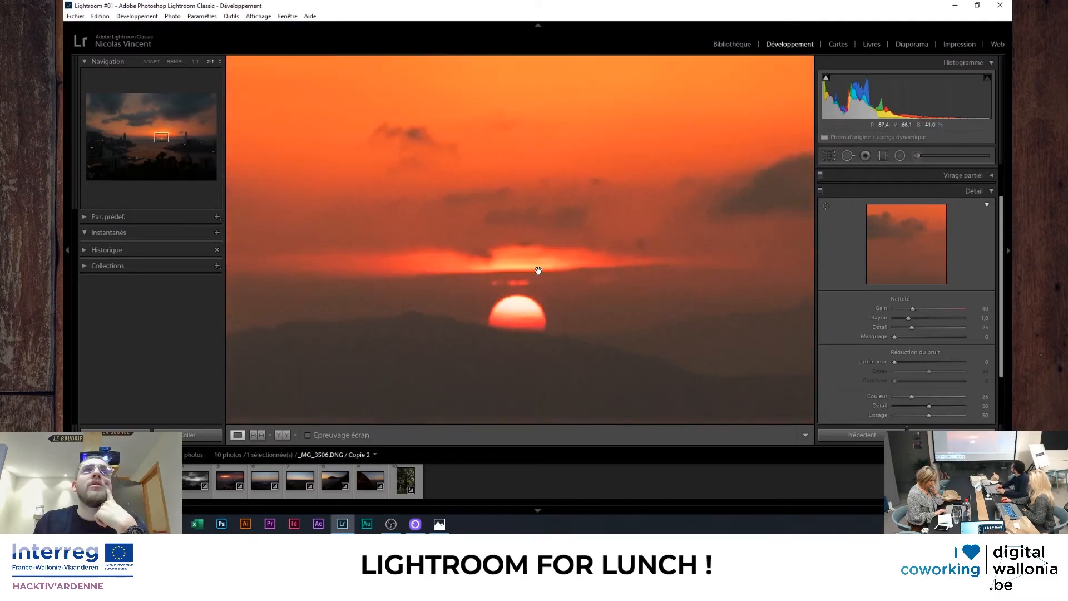
pyautogui.moveTo(539, 271); pyautogui.dragTo(523, 293)
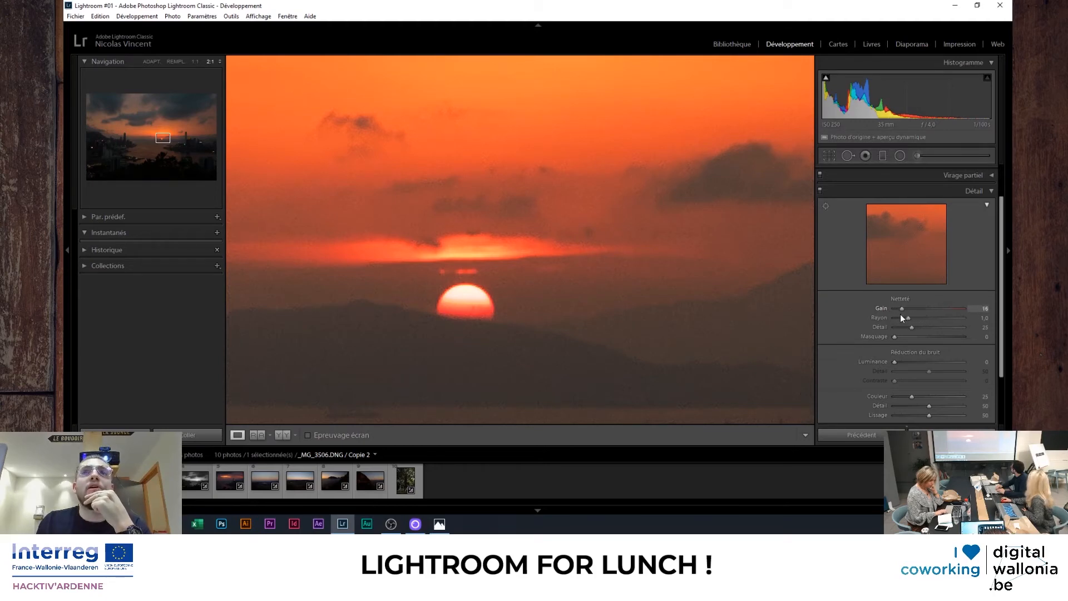
pyautogui.moveTo(900, 313); pyautogui.dragTo(898, 312)
pyautogui.click(570, 311)
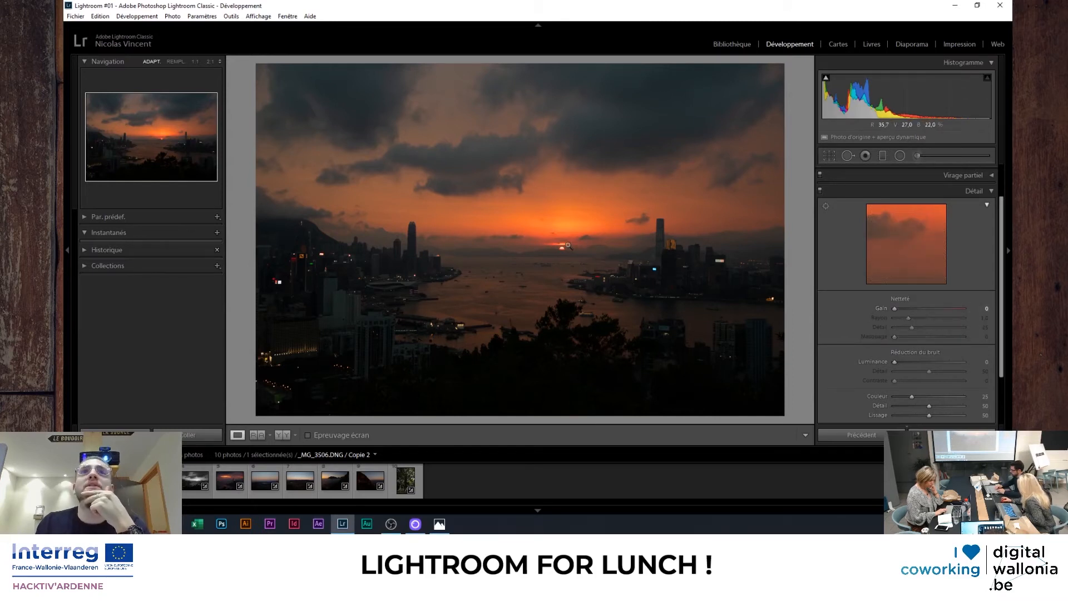
# Set the sharpening Gain to 23 with the sun enlarged, and centre the detail preview on the sun.
pyautogui.click(517, 238)
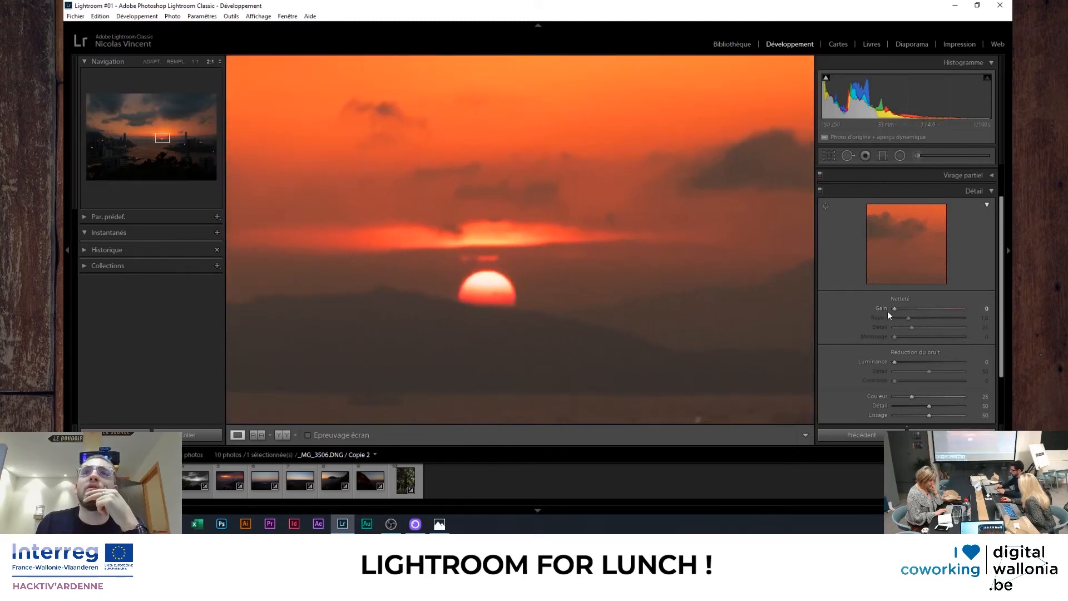
pyautogui.click(904, 309)
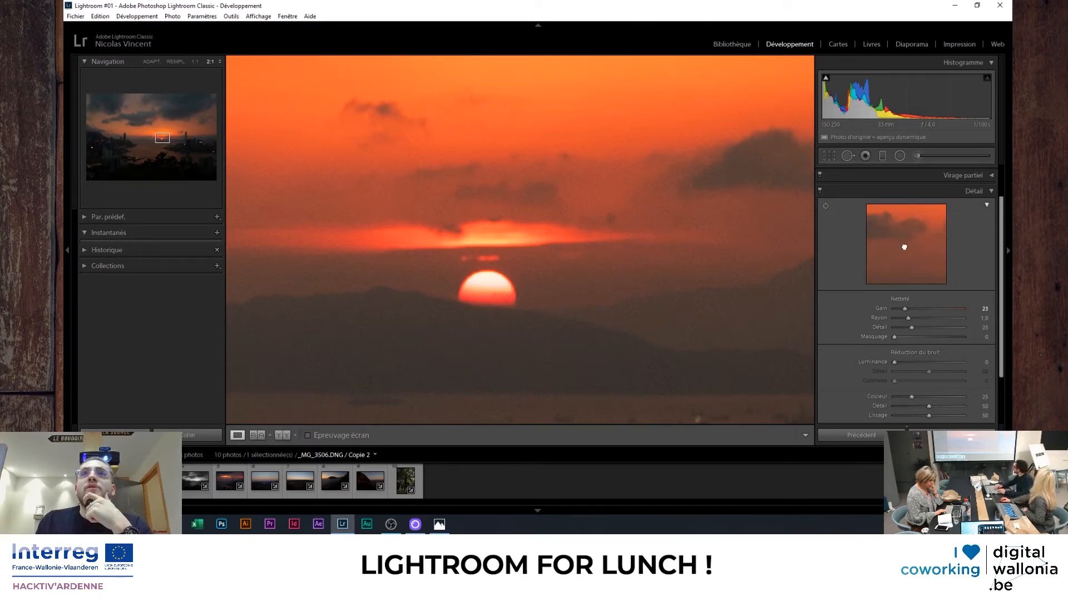
pyautogui.moveTo(894, 238); pyautogui.dragTo(914, 248)
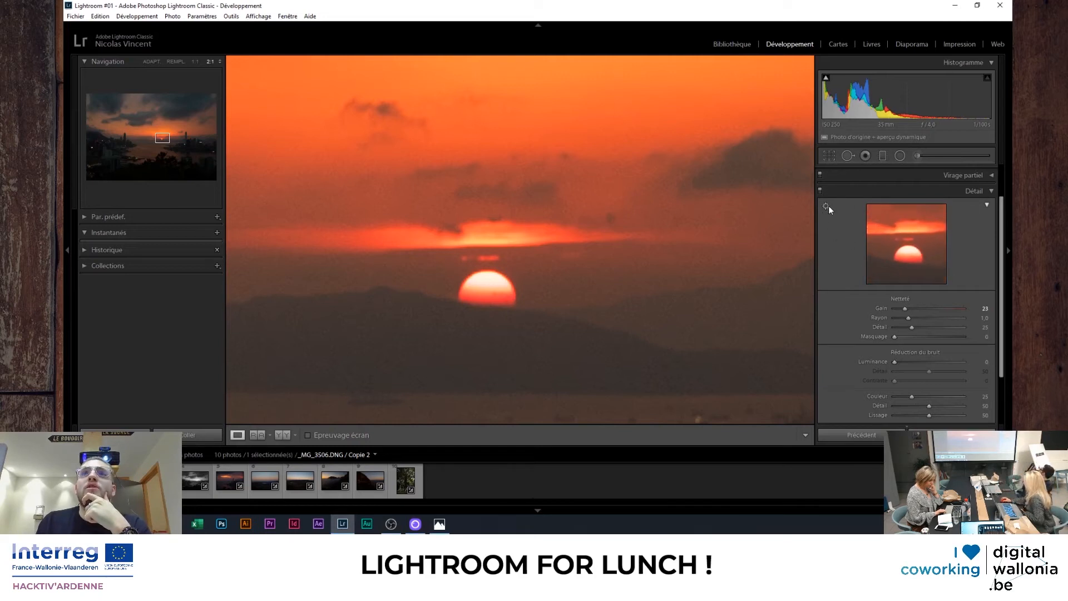
pyautogui.click(827, 205)
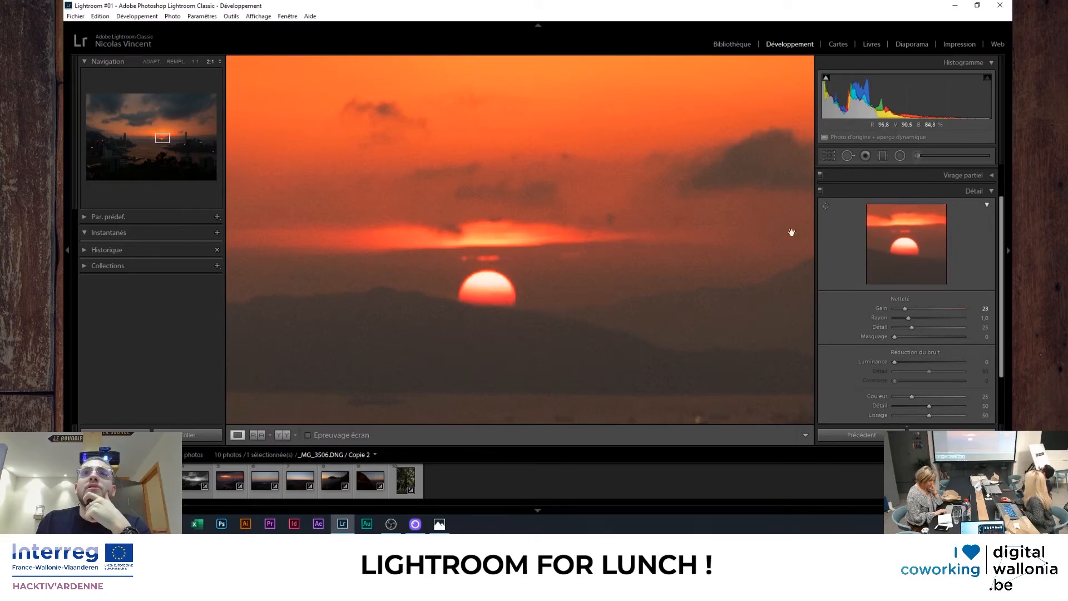
pyautogui.moveTo(573, 285); pyautogui.dragTo(625, 269)
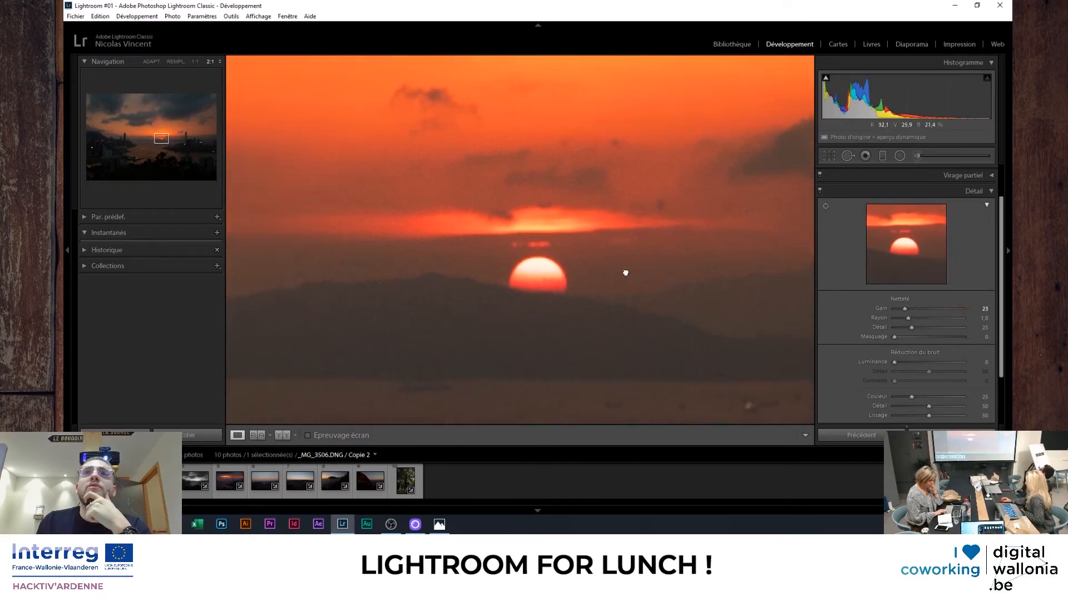
pyautogui.click(625, 269)
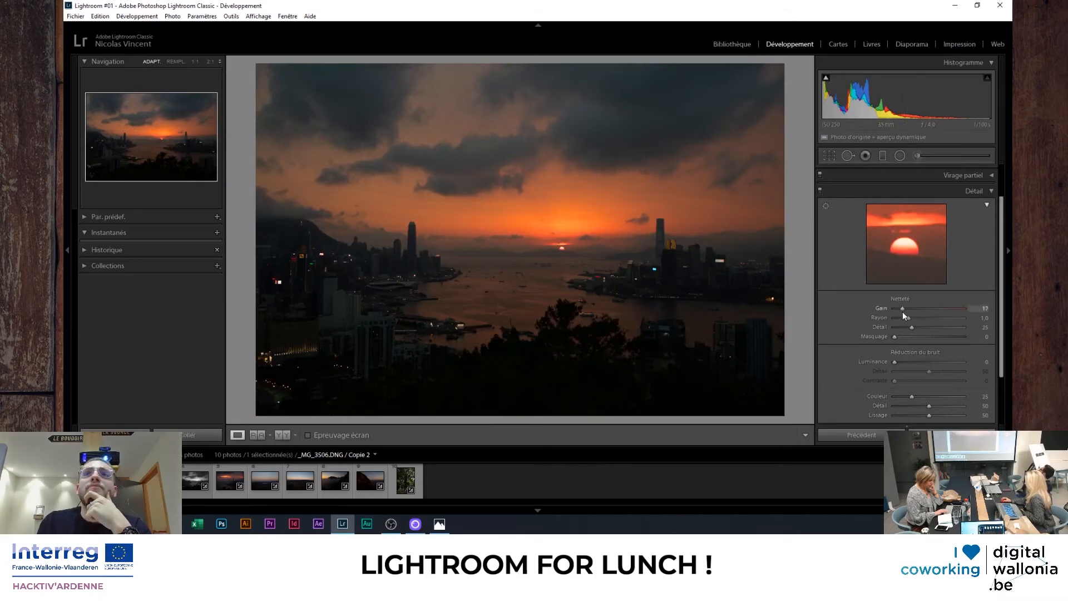
# Switch from the detail settings to the Transformation settings and select the tree photo _MG_4498.DNG.
pyautogui.click(991, 190)
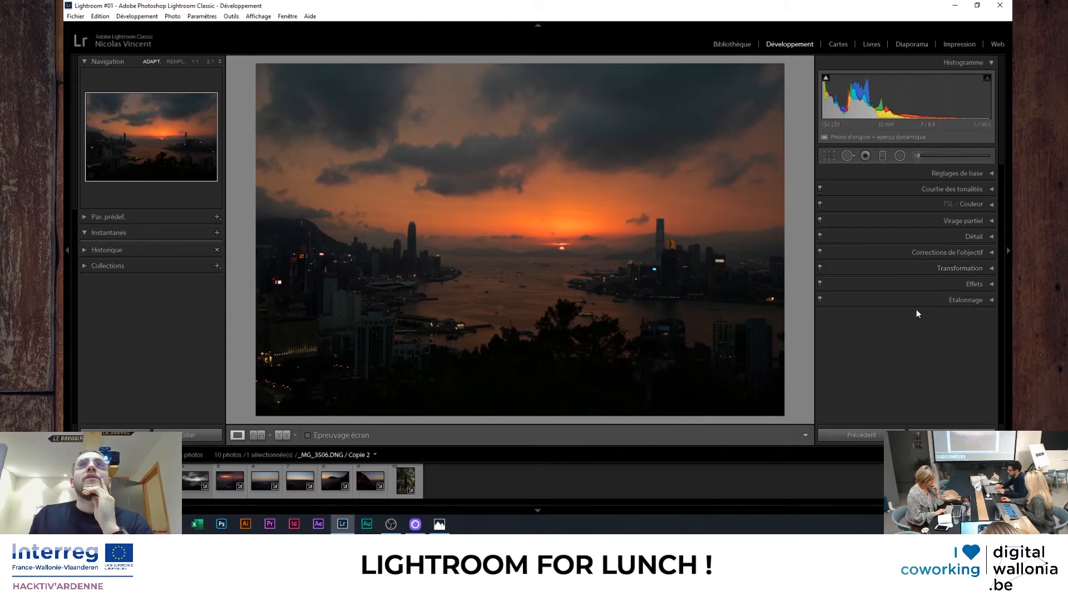
pyautogui.click(960, 266)
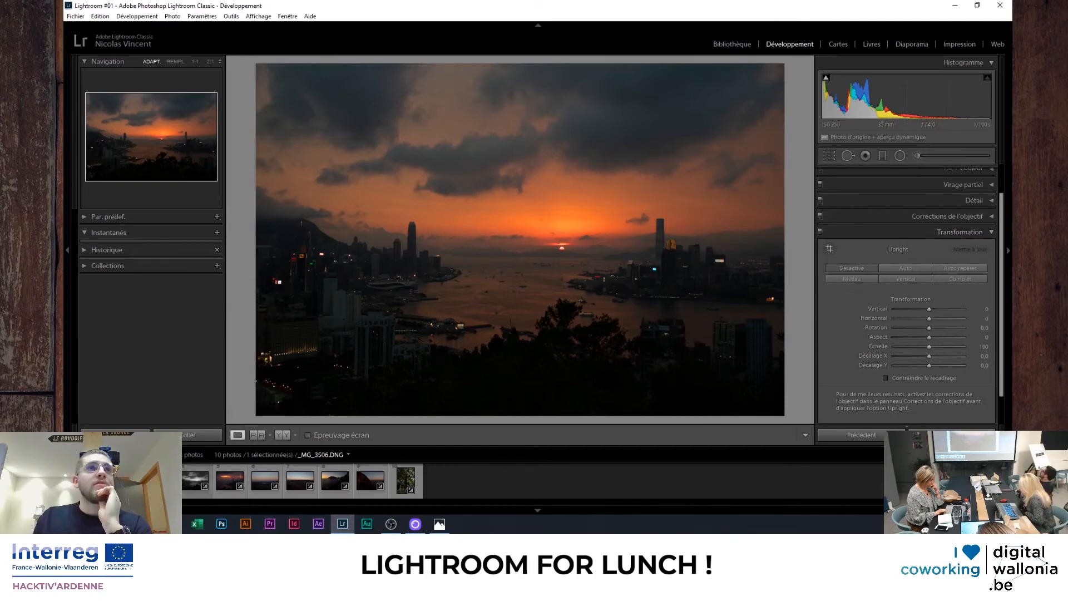
pyautogui.click(405, 479)
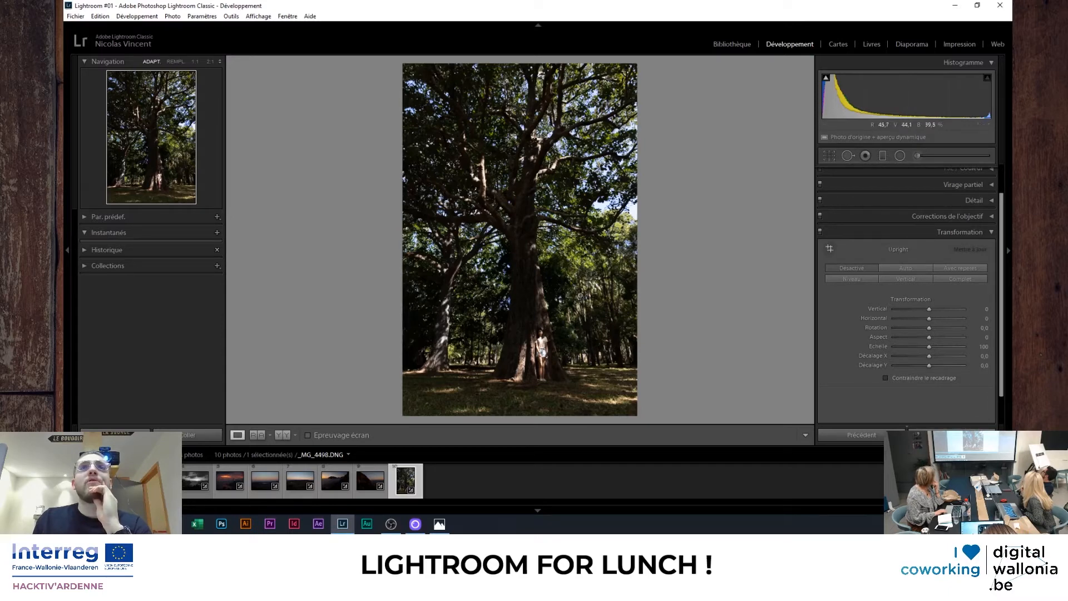
# Try narrowing the tree photo's crop from its right edge and finish cropping.
pyautogui.click(829, 156)
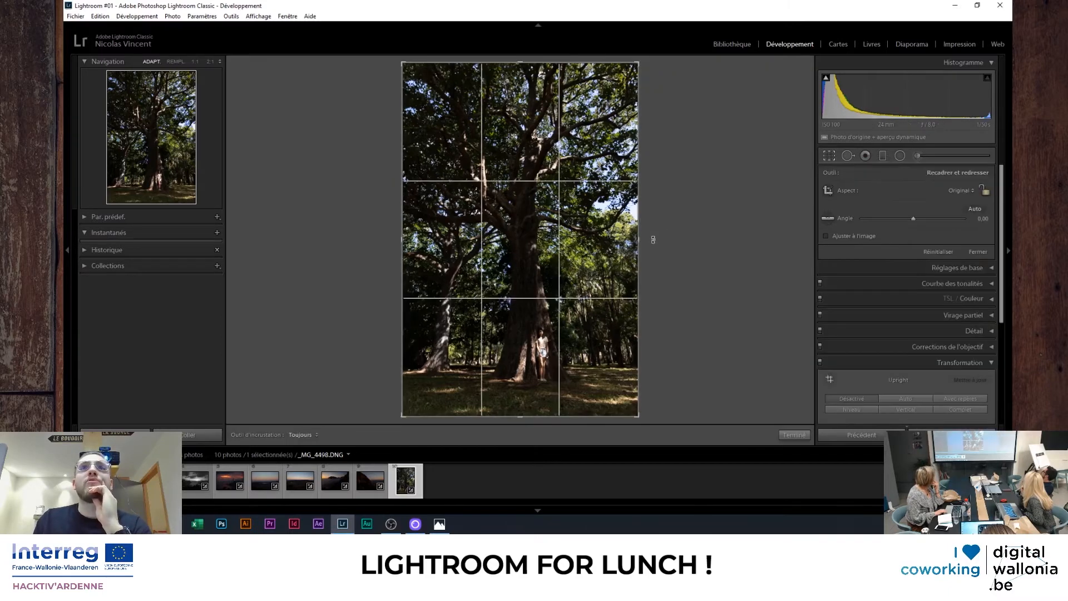
pyautogui.moveTo(638, 239); pyautogui.dragTo(626, 245)
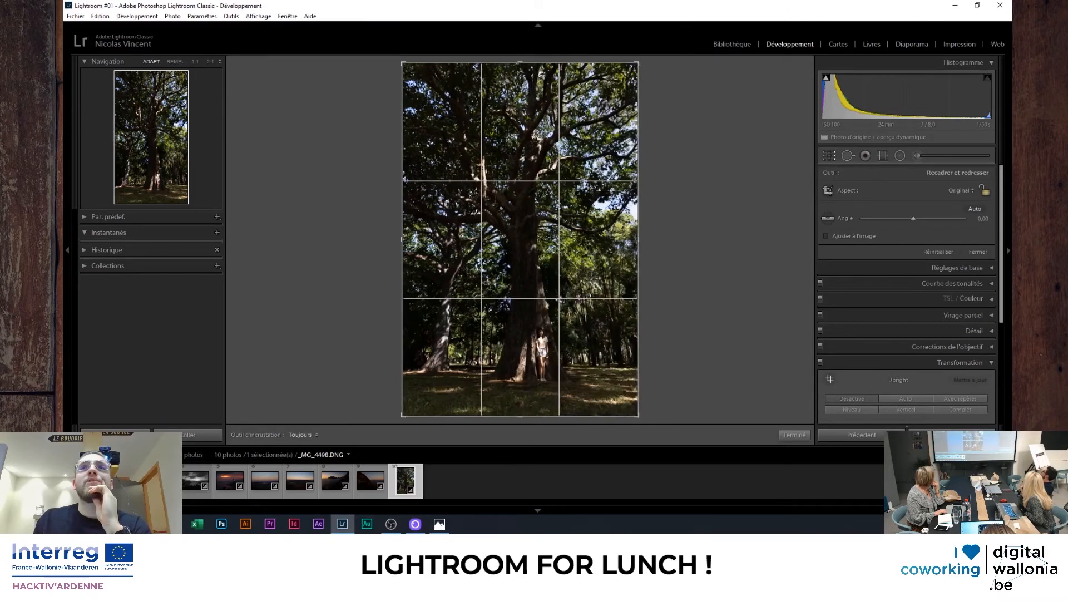
pyautogui.click(794, 434)
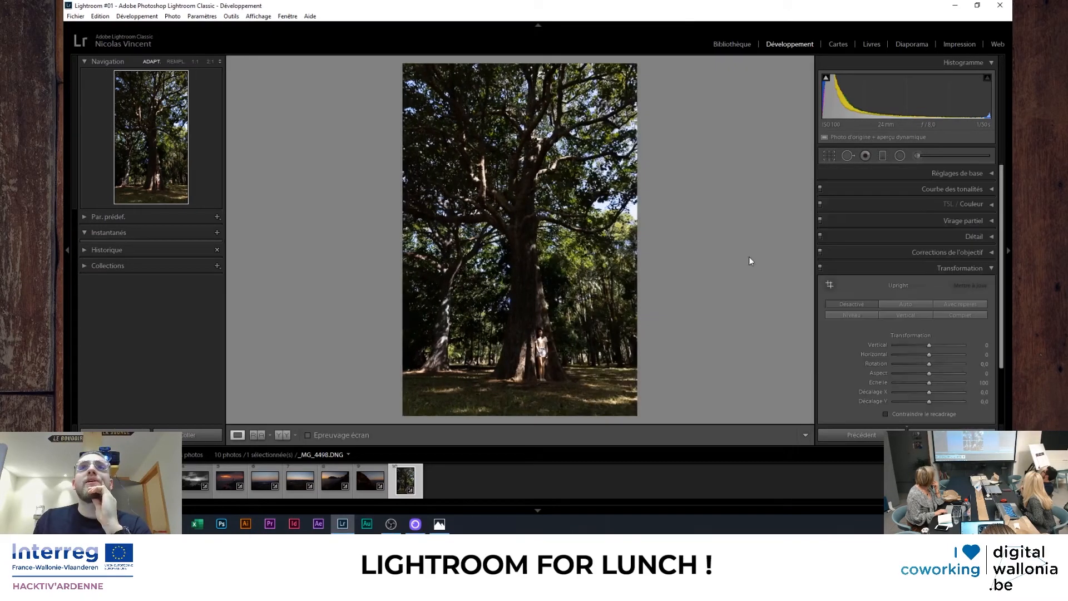
# Try the Auto Upright correction on the tree photo and switch Upright back to Désactivé.
pyautogui.click(830, 286)
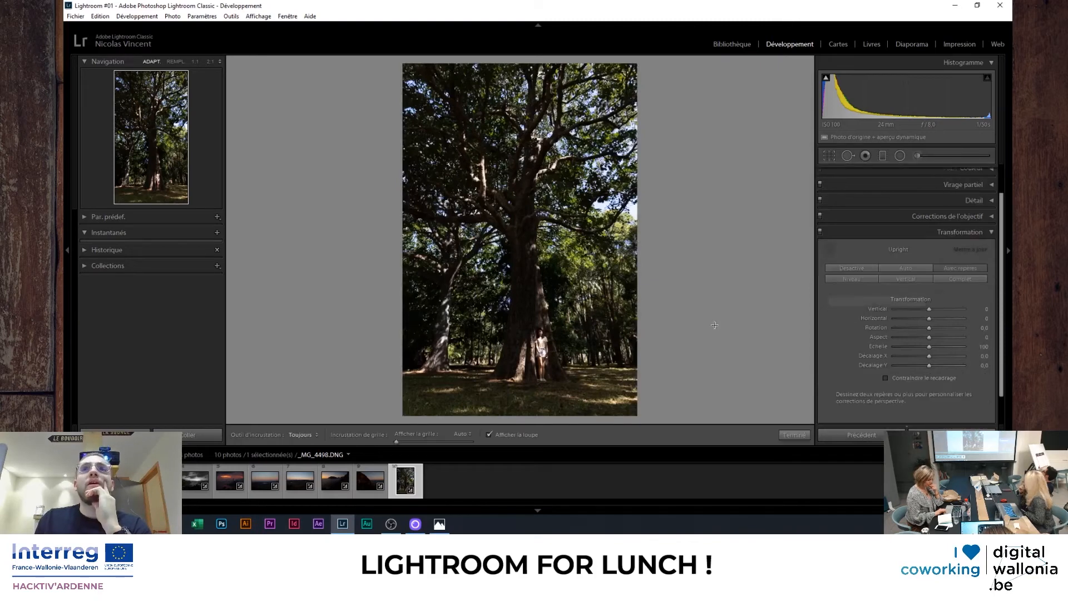
pyautogui.click(904, 269)
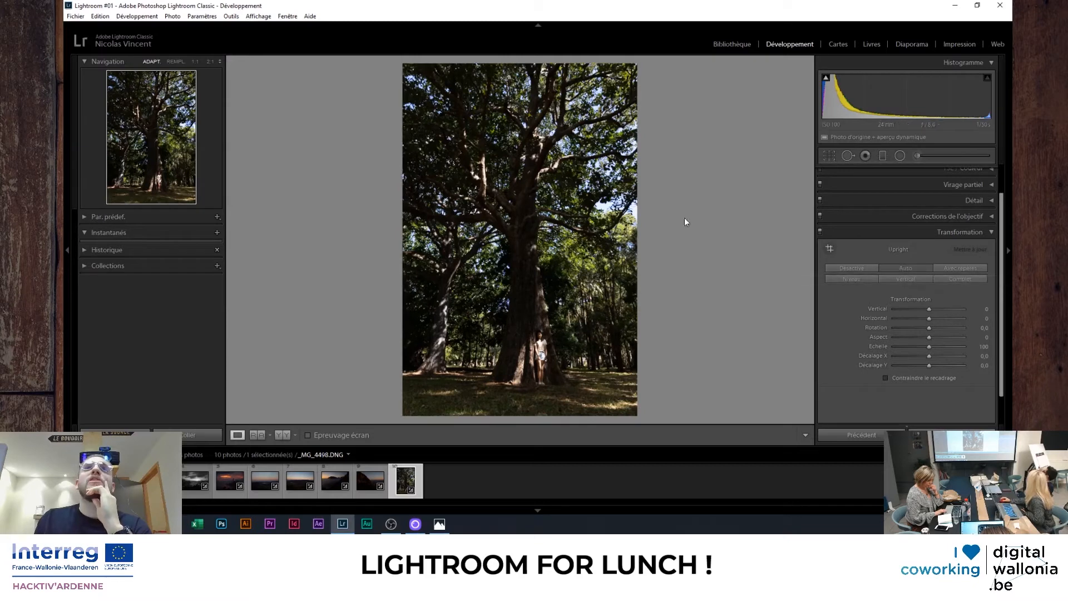
pyautogui.click(873, 266)
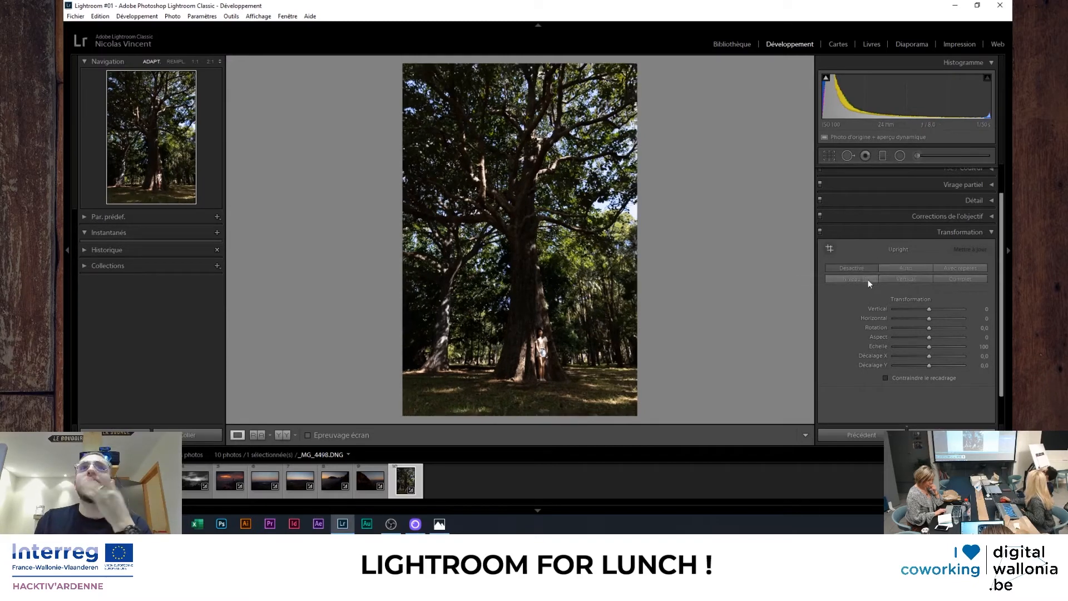
# Draw guided Upright lines along the ground line behind the tree and up its trunk, and finish the correction.
pyautogui.click(829, 249)
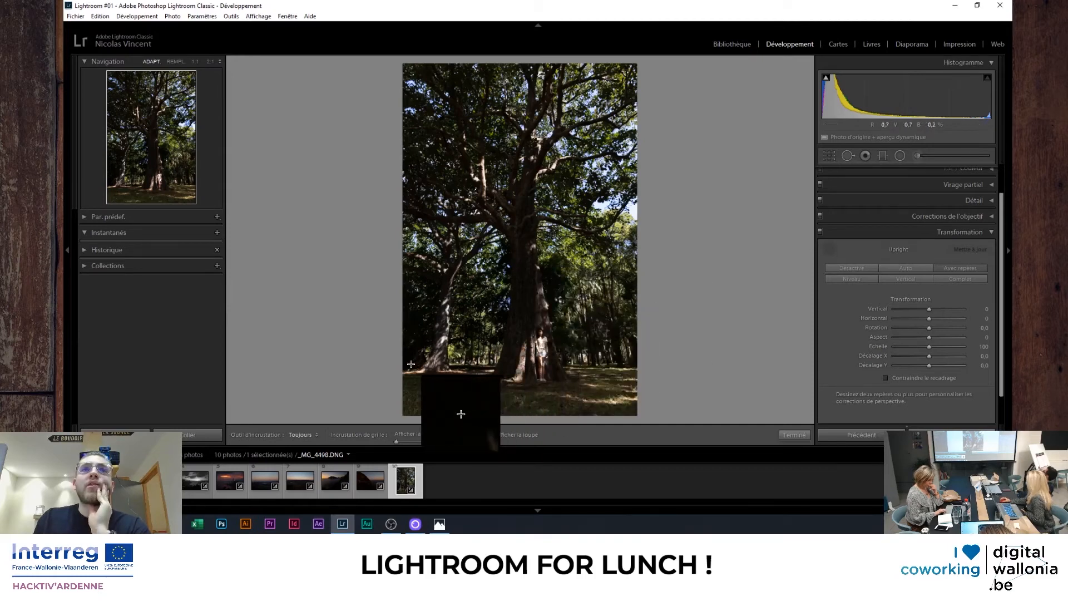
pyautogui.moveTo(412, 364); pyautogui.dragTo(634, 362)
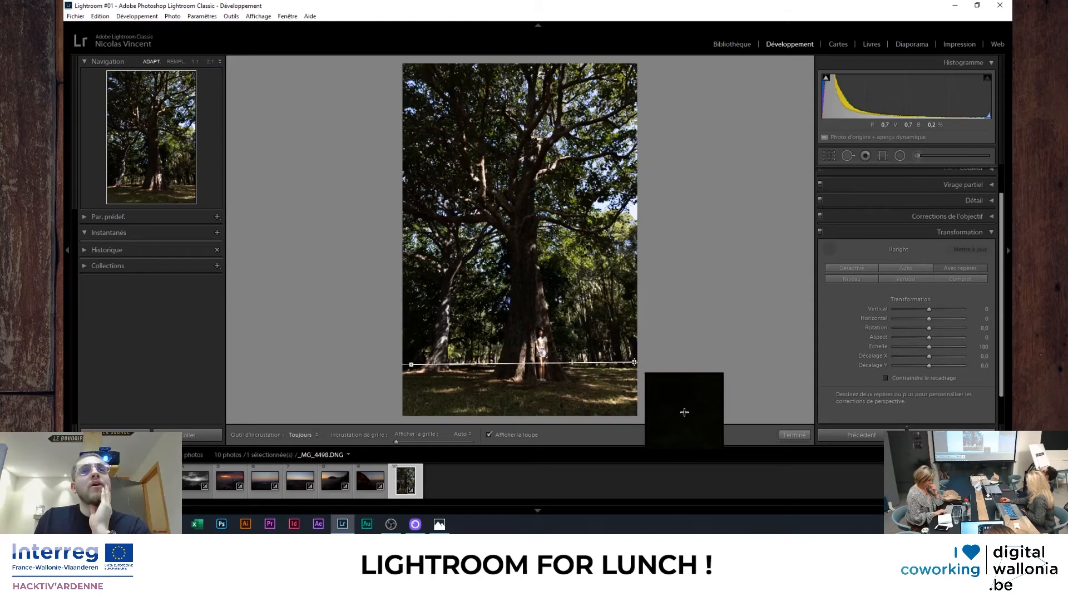
pyautogui.moveTo(634, 362)
pyautogui.mouseDown()
pyautogui.moveTo(605, 305)
pyautogui.moveTo(626, 362)
pyautogui.mouseUp()
pyautogui.moveTo(411, 365); pyautogui.dragTo(412, 369)
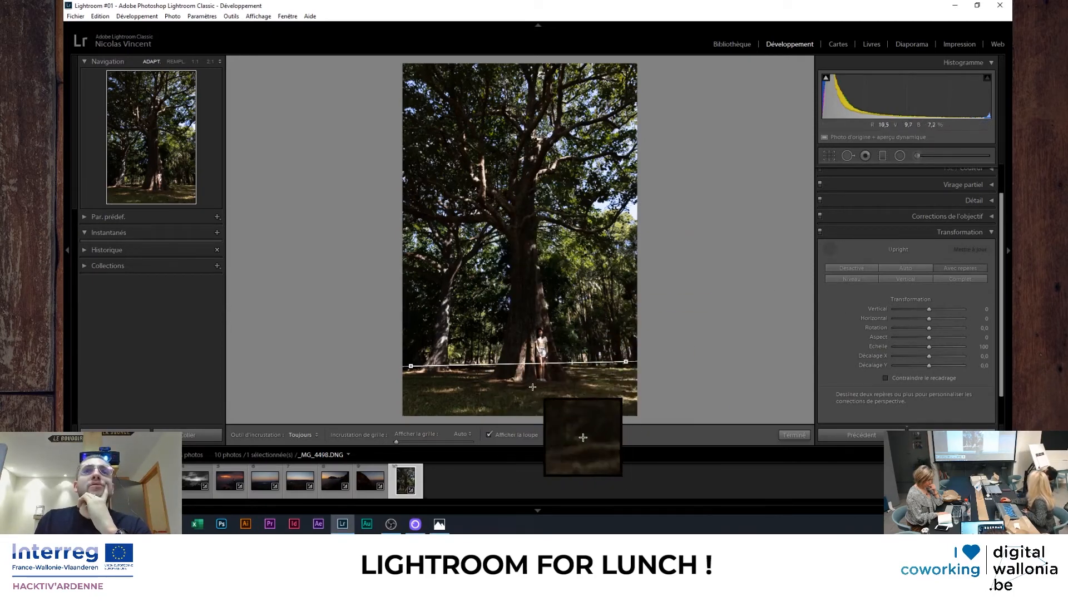
pyautogui.moveTo(532, 380)
pyautogui.mouseDown()
pyautogui.moveTo(500, 247)
pyautogui.moveTo(521, 148)
pyautogui.mouseUp()
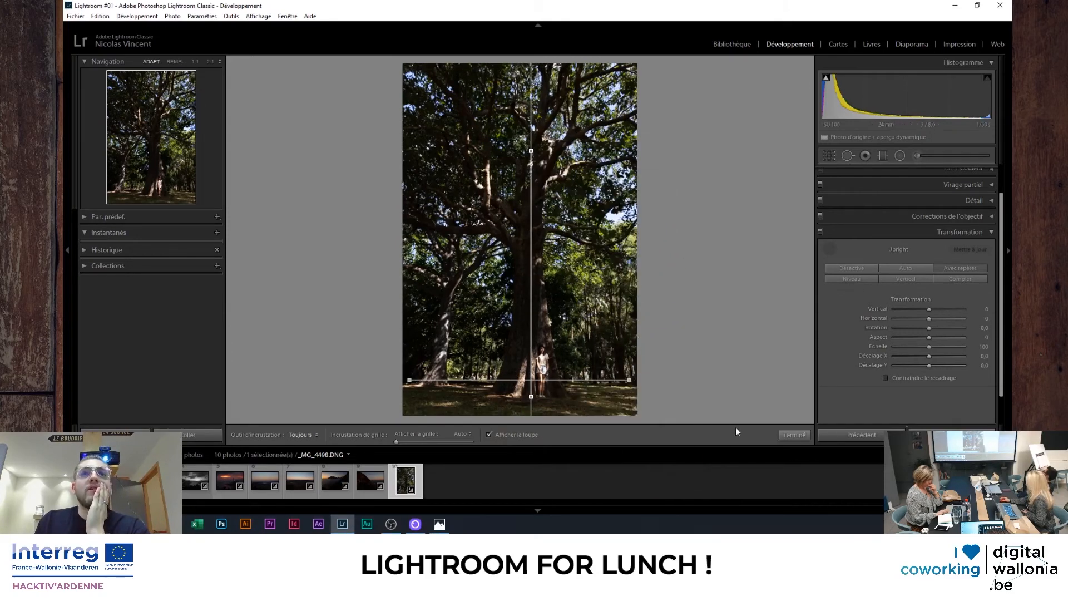
pyautogui.click(790, 437)
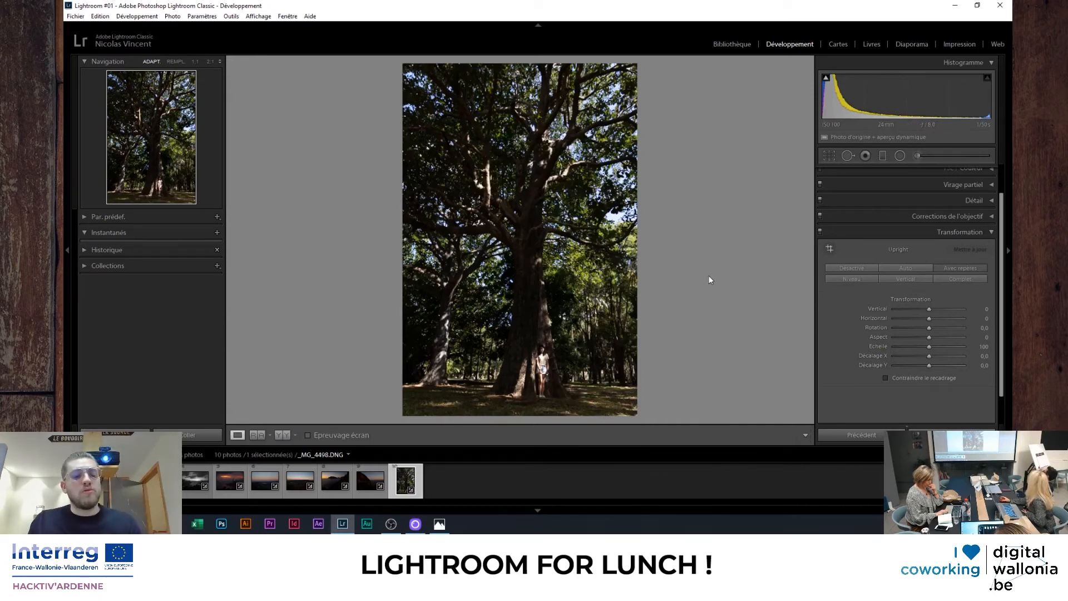
# Compare the tree photo before and after the guided perspective correction and switch Upright to Désactivé.
pyautogui.press('\\')
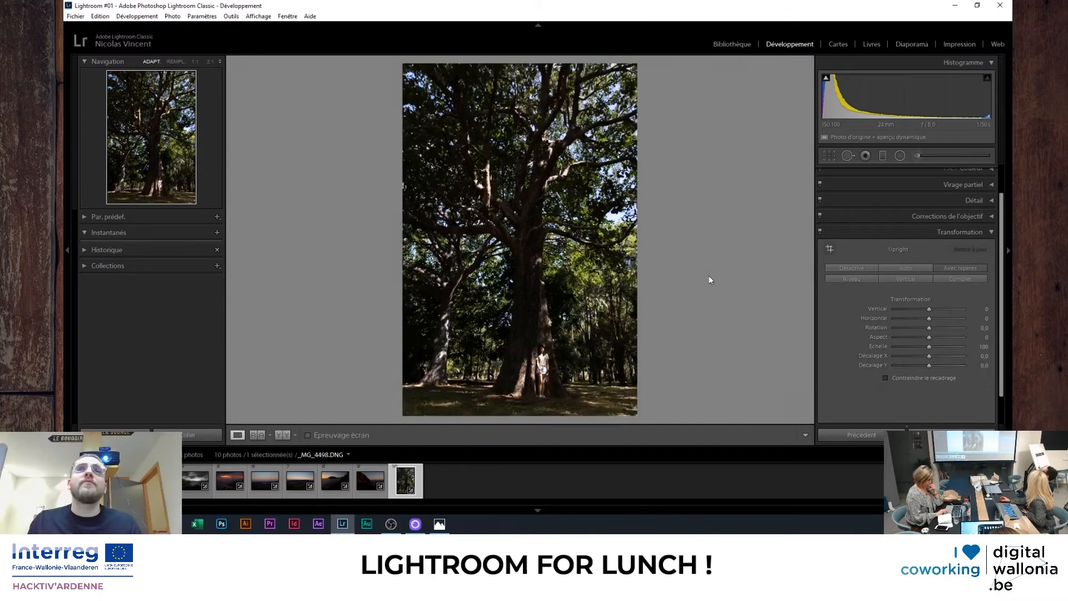
pyautogui.press('\\')
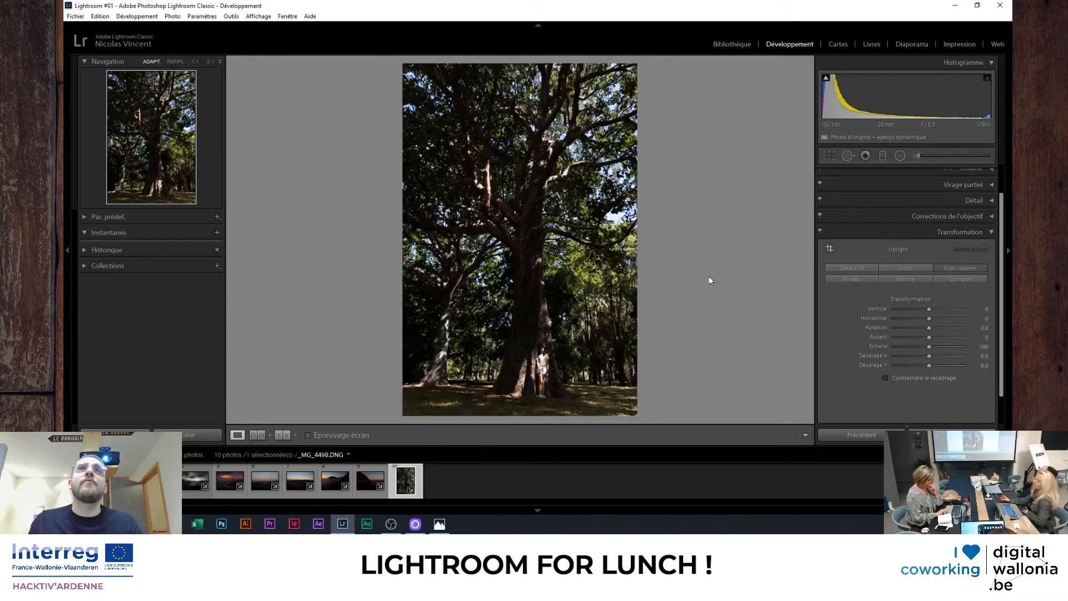
pyautogui.click(846, 269)
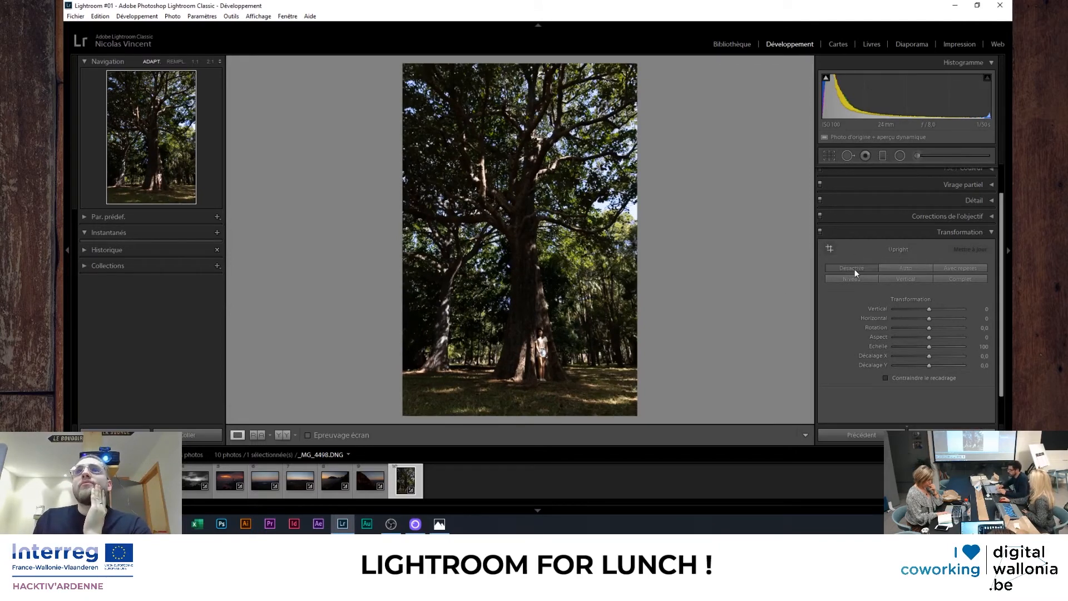
# Delete the vertical and horizontal Upright guides and draw a new horizontal guide along the ground line across the tree photo's full width.
pyautogui.click(830, 250)
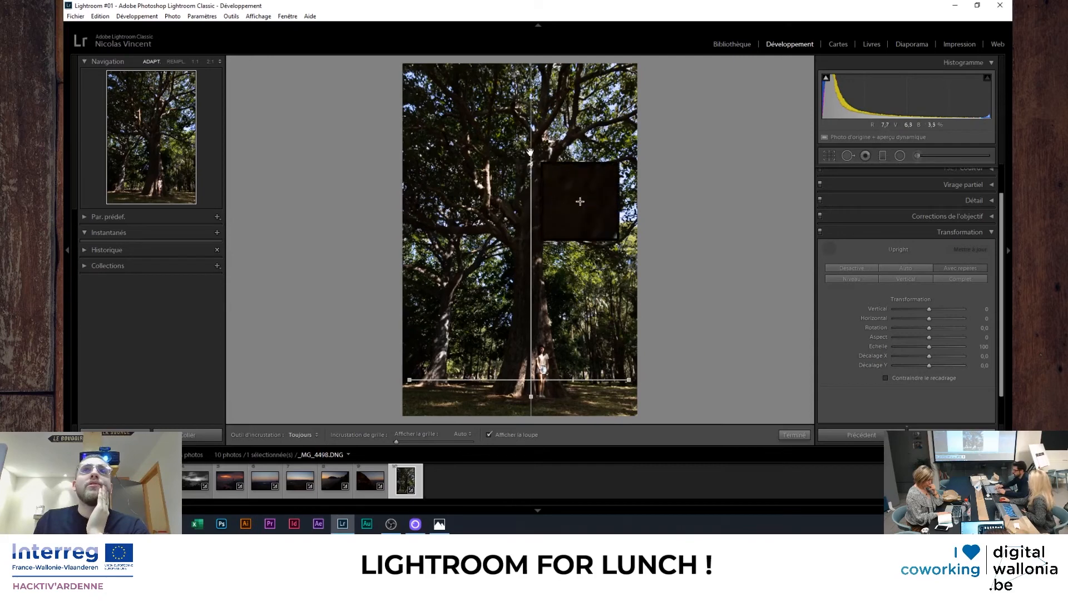
pyautogui.press('Delete')
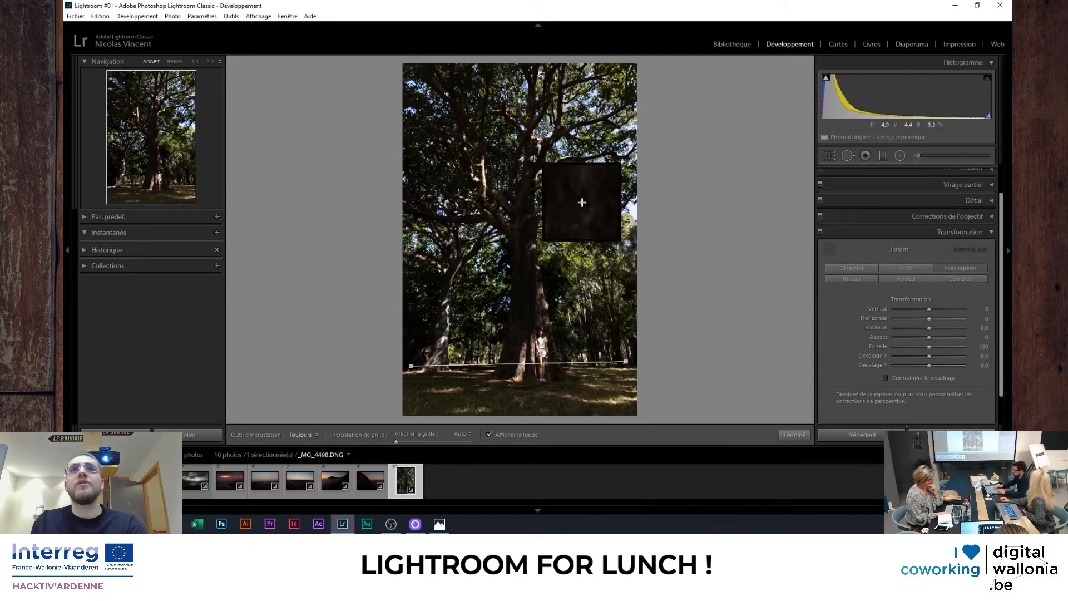
pyautogui.press('Delete')
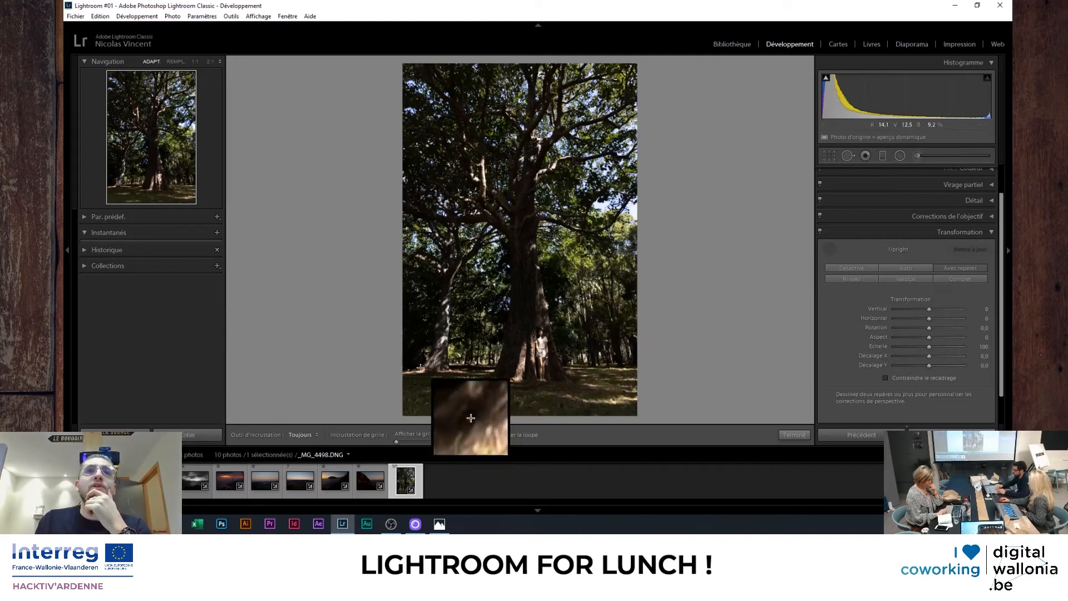
pyautogui.moveTo(404, 364); pyautogui.dragTo(654, 360)
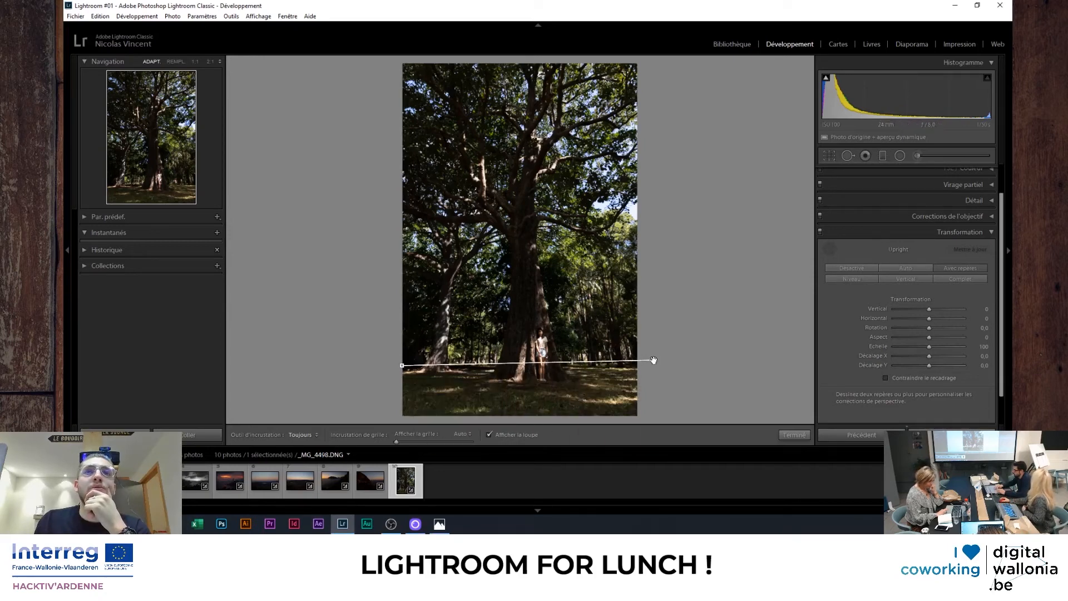
pyautogui.moveTo(654, 361); pyautogui.dragTo(653, 359)
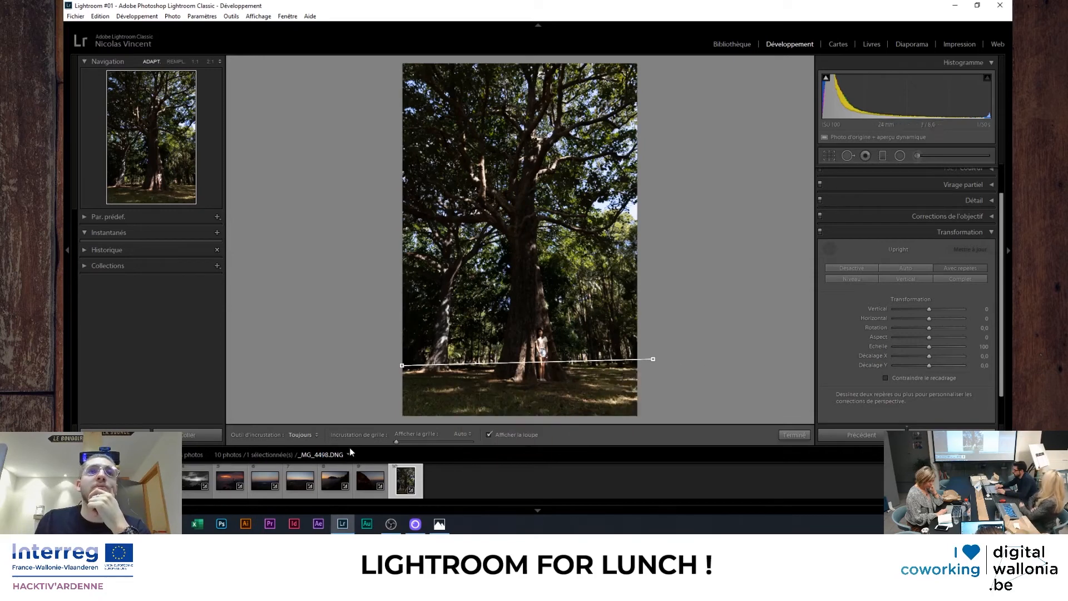
# Open the dusk lake photo _MG_3948.DNG, draw a guided Upright line along its horizon across the full width, and finish.
pyautogui.click(300, 480)
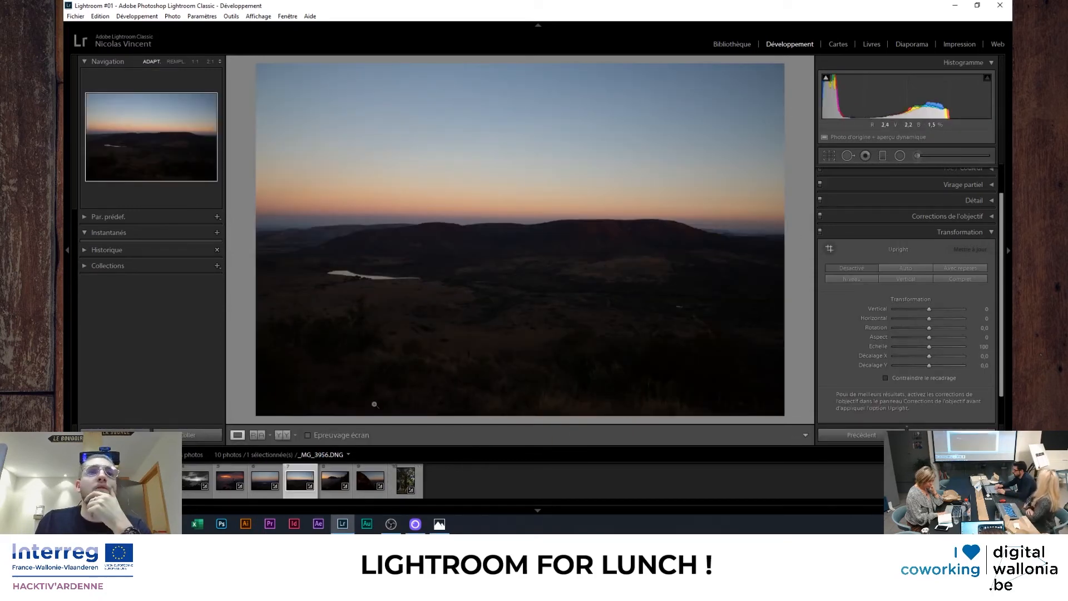
pyautogui.press('Left')
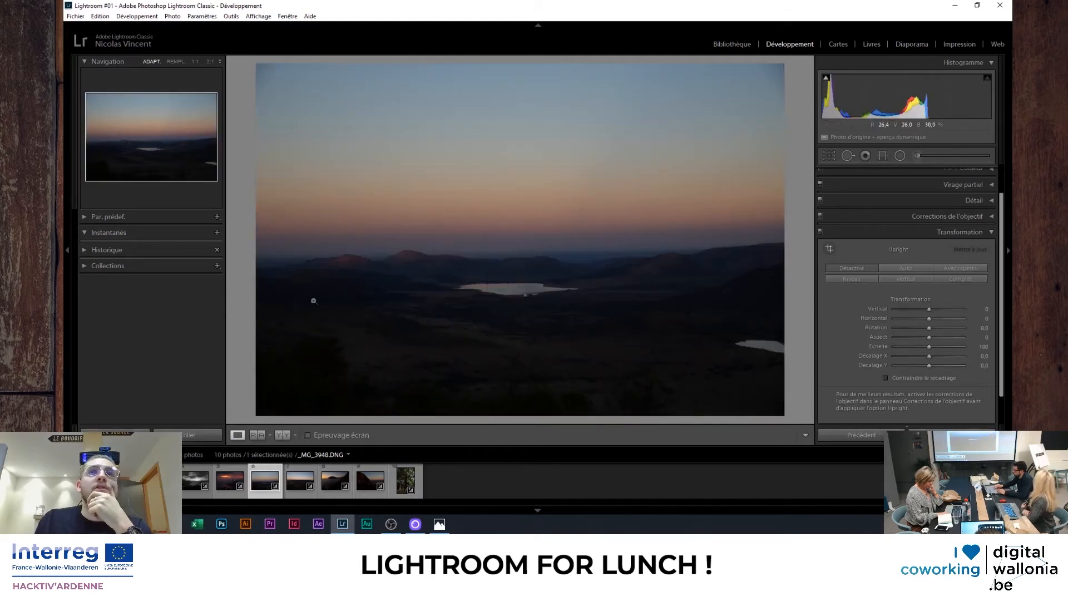
pyautogui.click(829, 249)
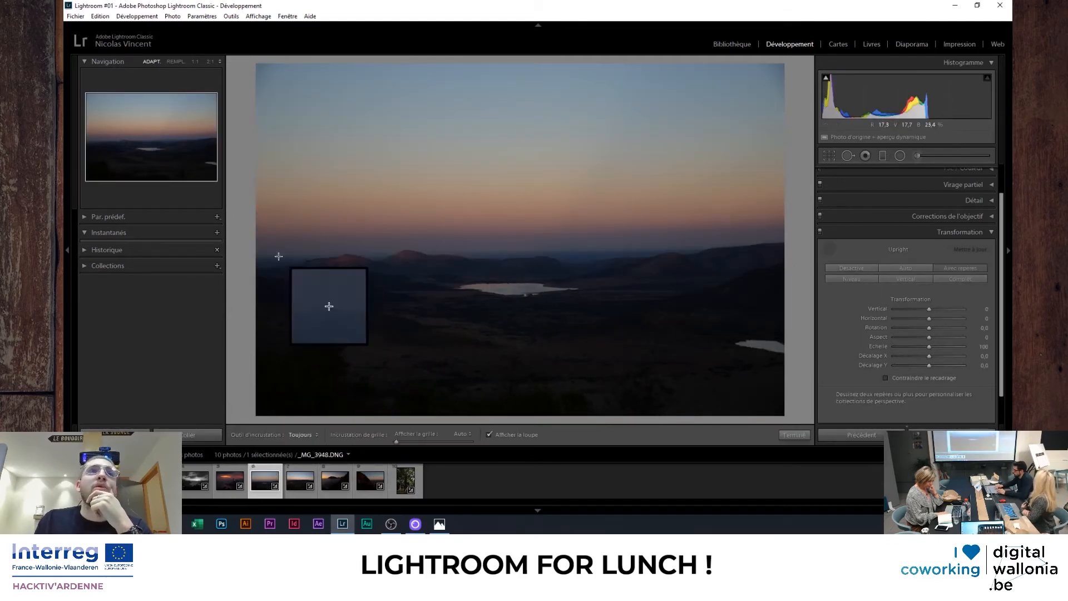
pyautogui.moveTo(257, 255); pyautogui.dragTo(782, 246)
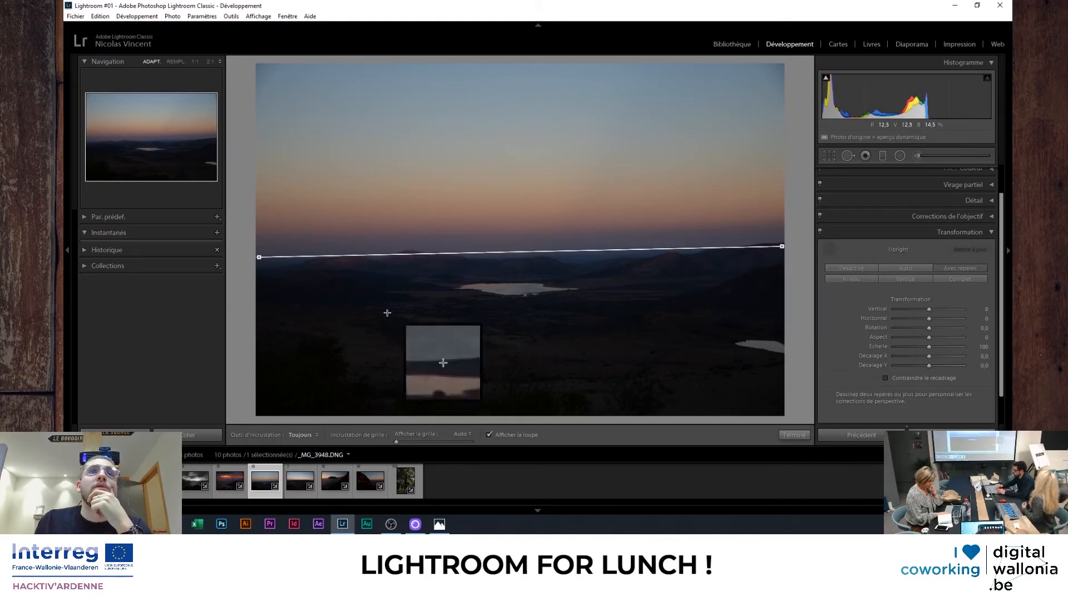
pyautogui.click(794, 435)
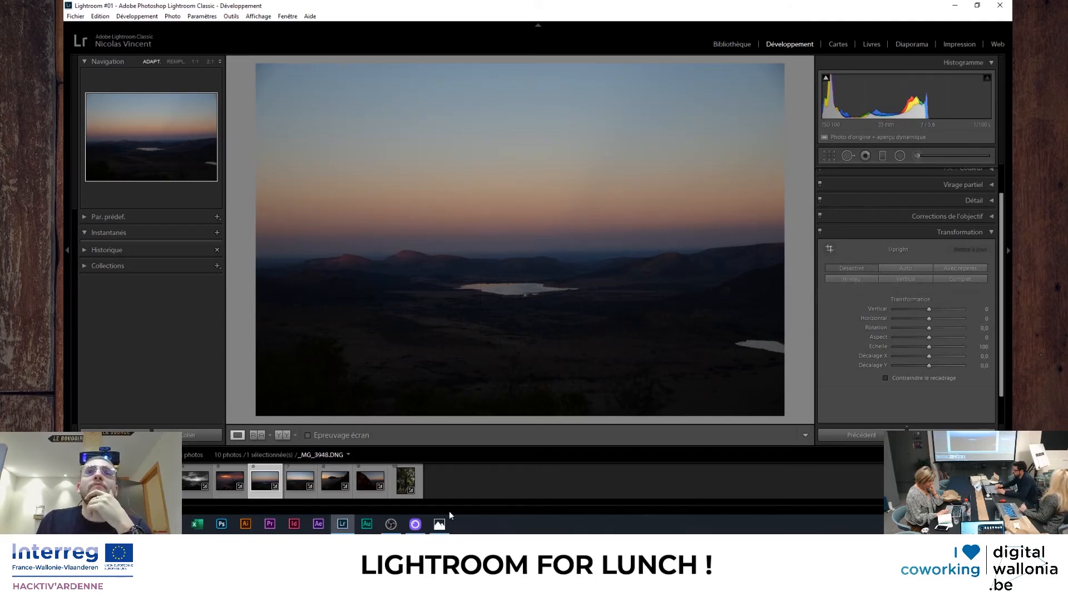
# Return to the tree photo _MG_4498.DNG, add a vertical Upright guide up the trunk, and finish the correction.
pyautogui.click(411, 480)
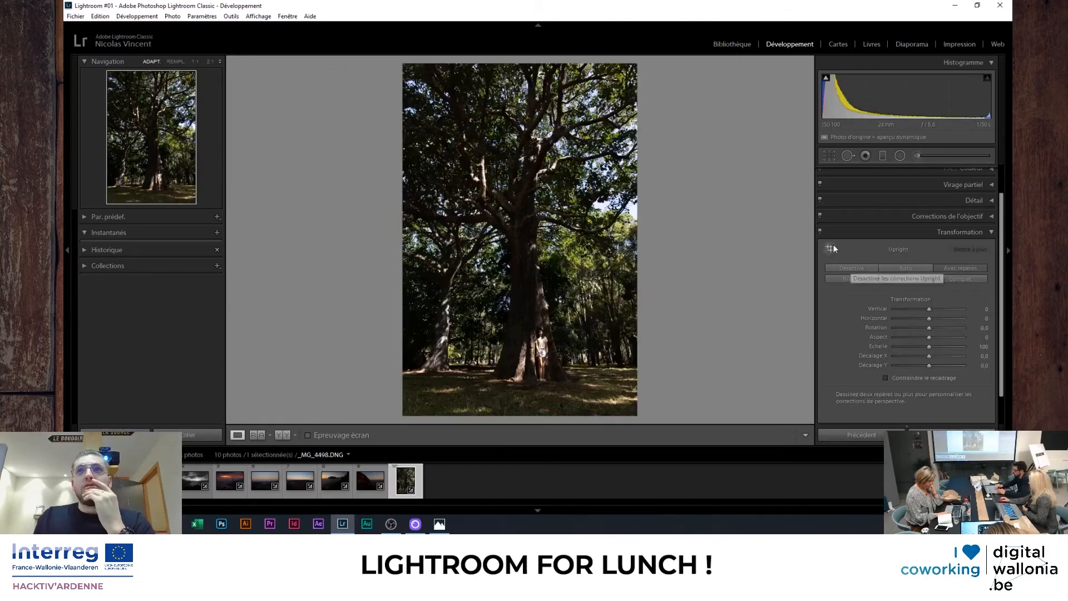
pyautogui.click(829, 248)
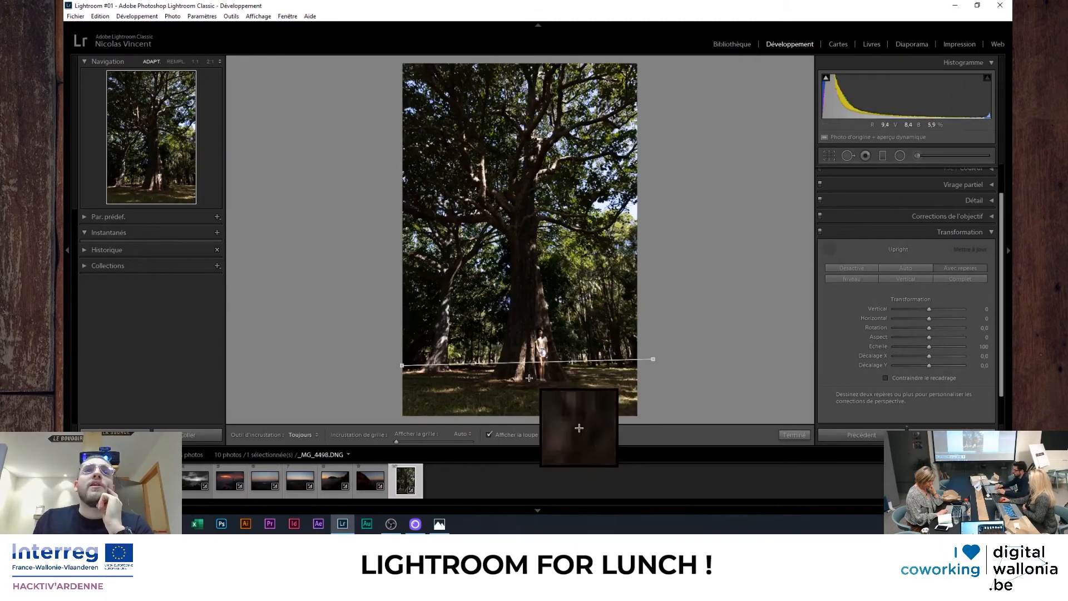
pyautogui.moveTo(529, 378); pyautogui.dragTo(522, 163)
pyautogui.click(795, 435)
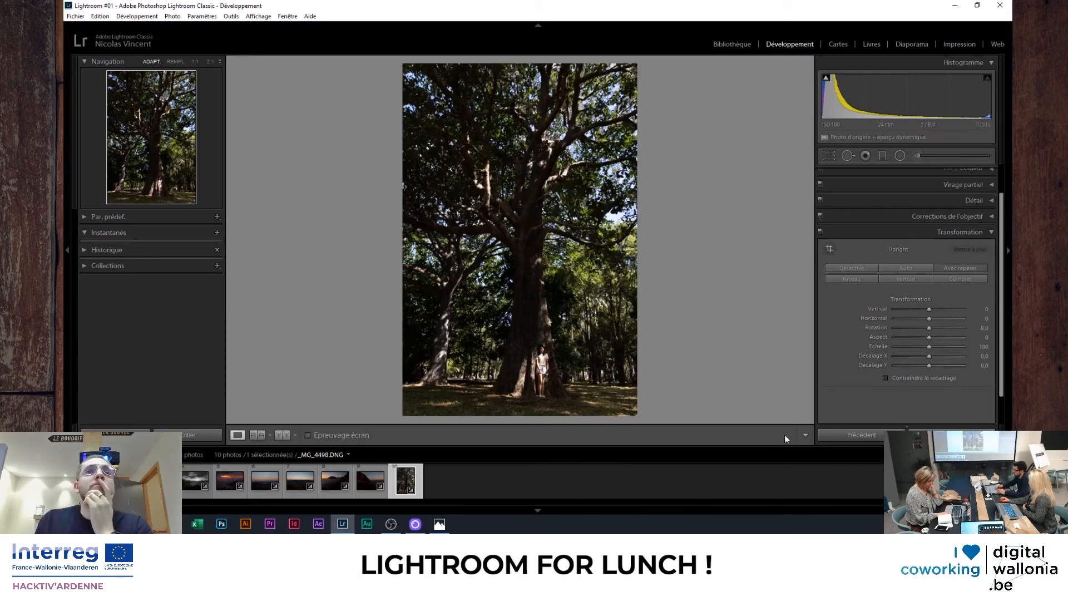
pyautogui.click(973, 231)
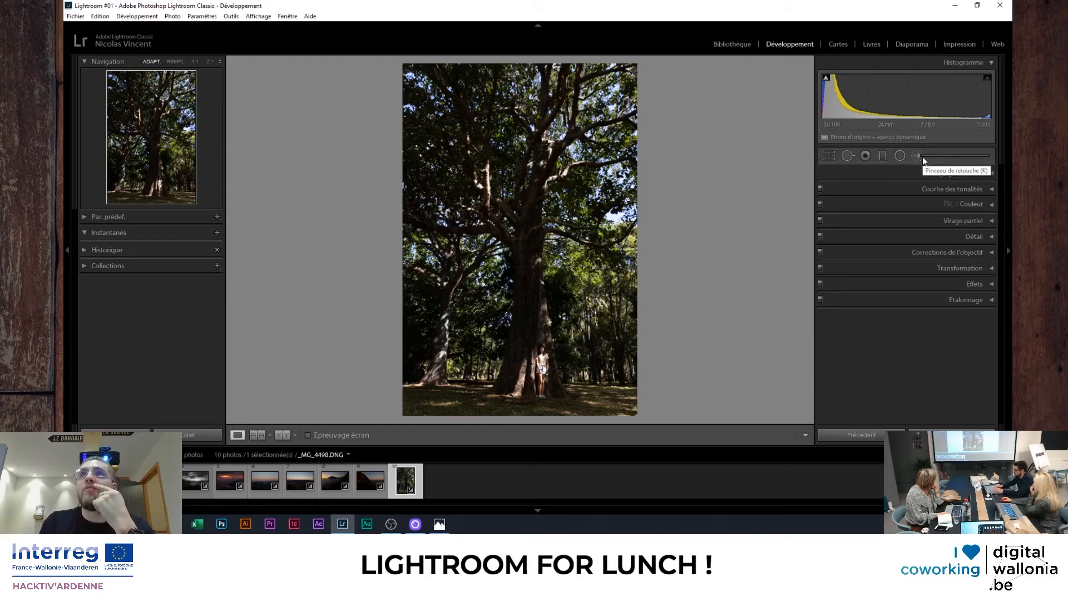
# Crop the tree photo freehand around the lower trunk and the person, trimming the upper part and both sides.
pyautogui.click(830, 157)
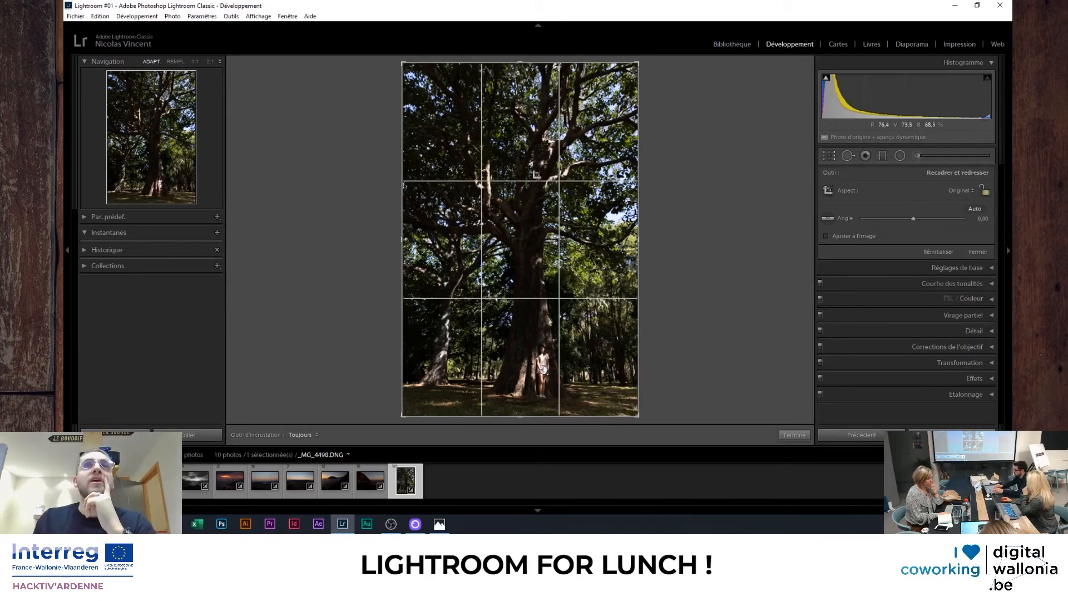
pyautogui.moveTo(575, 63); pyautogui.dragTo(575, 135)
pyautogui.moveTo(642, 240); pyautogui.dragTo(606, 240)
pyautogui.moveTo(513, 113); pyautogui.dragTo(512, 155)
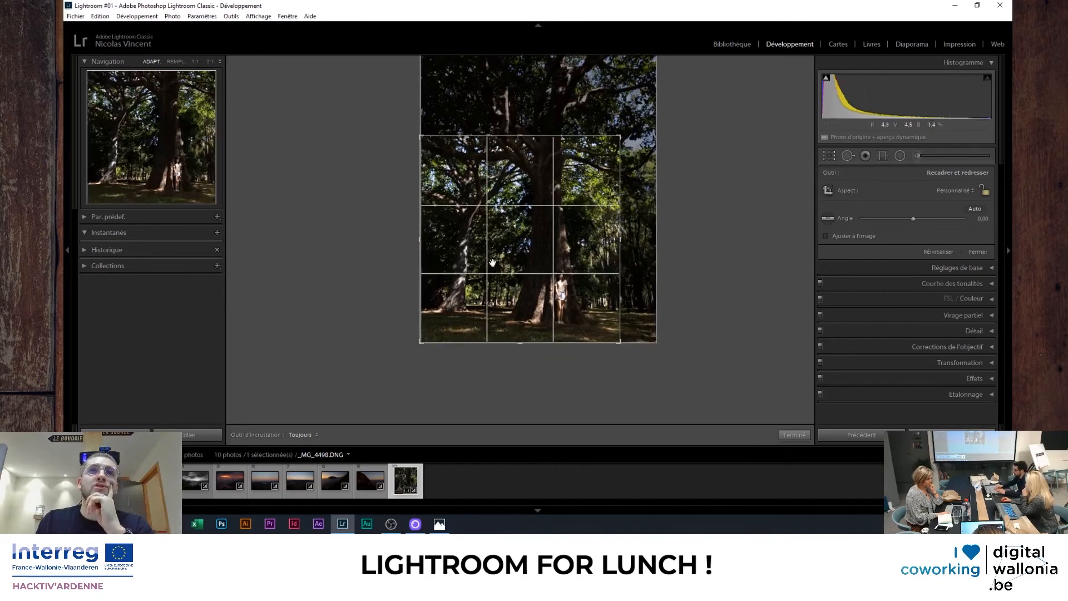
pyautogui.moveTo(424, 245); pyautogui.dragTo(432, 245)
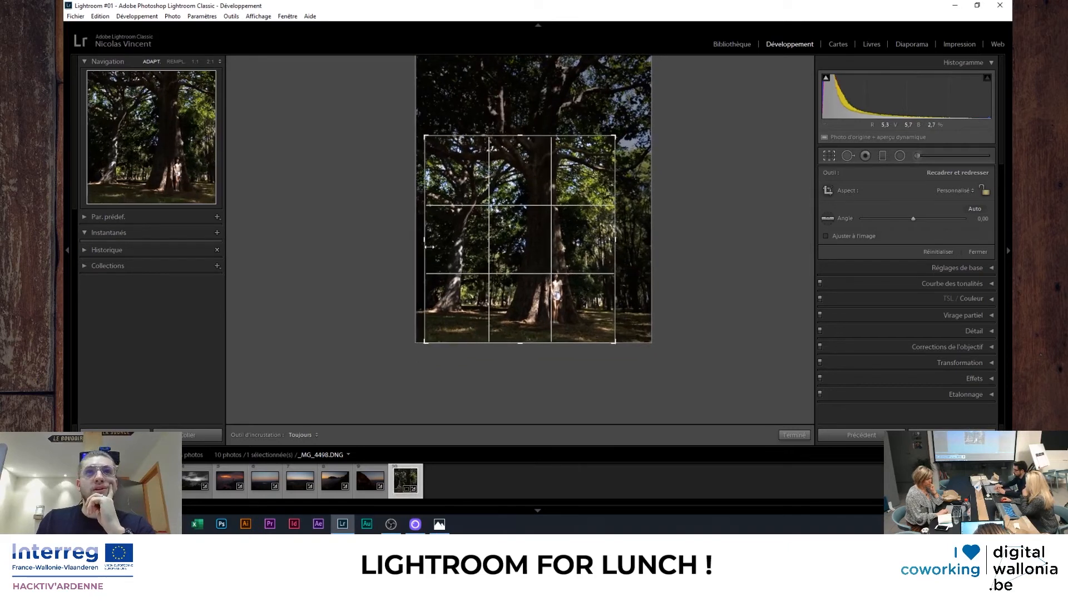
# Set the crop aspect ratio to 1 x 1, shrink the square slightly and shift the photo inside it.
pyautogui.click(966, 191)
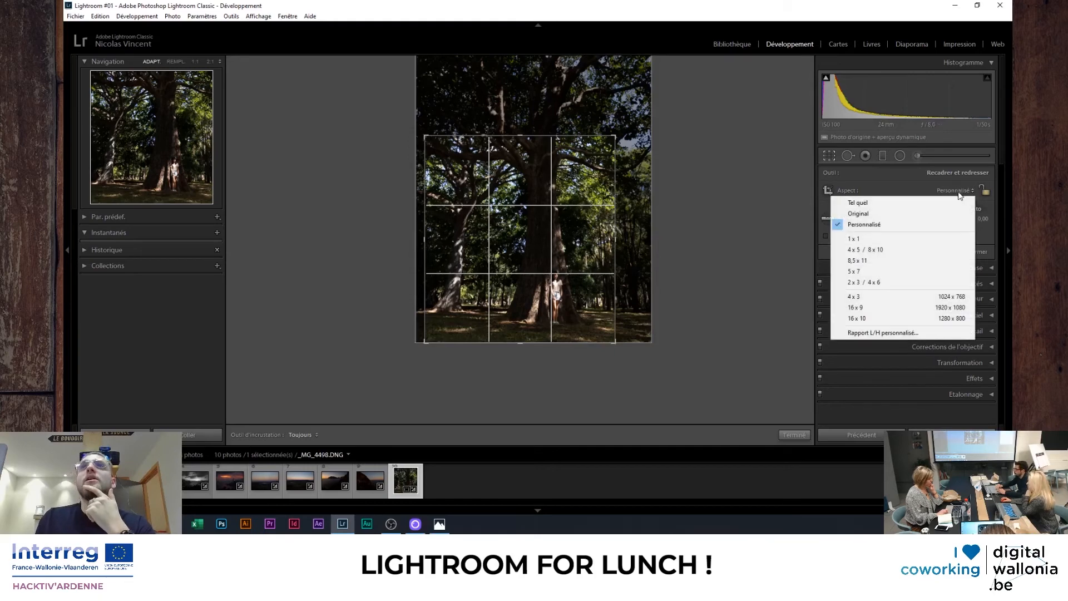
pyautogui.click(890, 237)
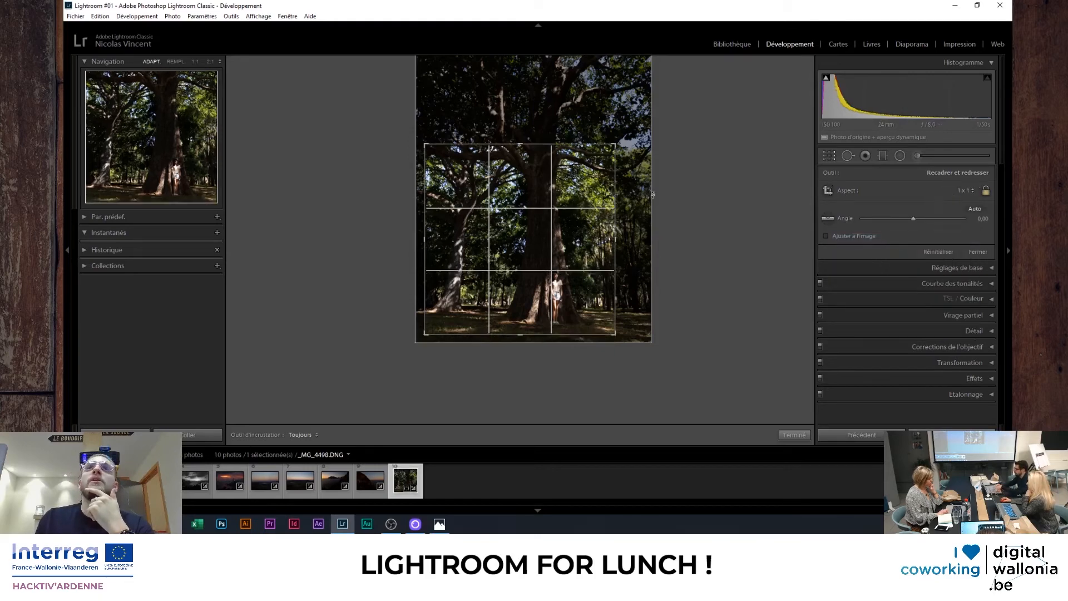
pyautogui.moveTo(617, 146); pyautogui.dragTo(740, 148)
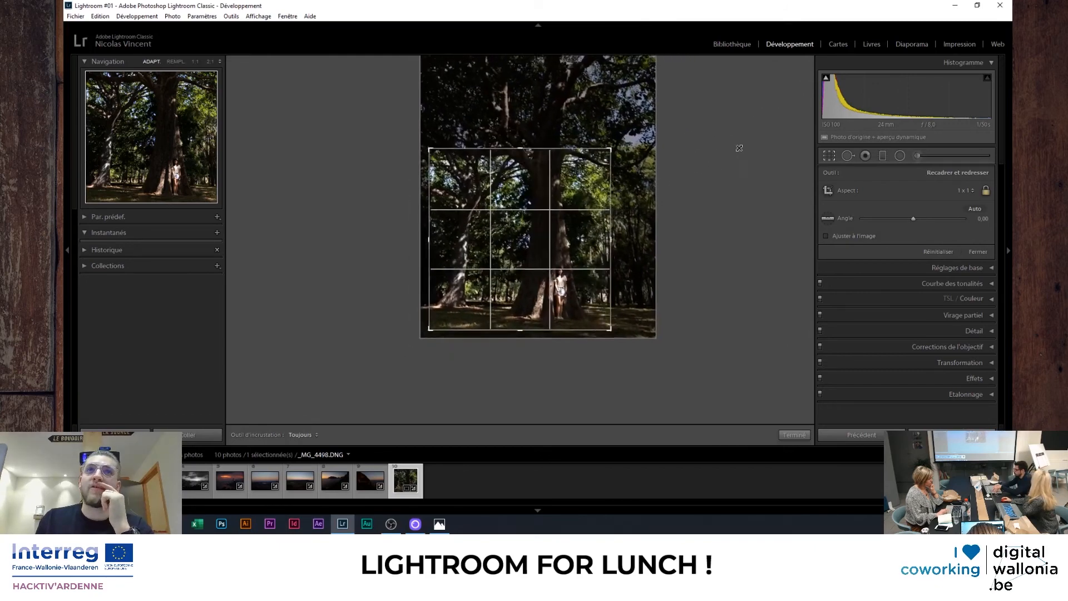
pyautogui.moveTo(571, 226); pyautogui.dragTo(543, 248)
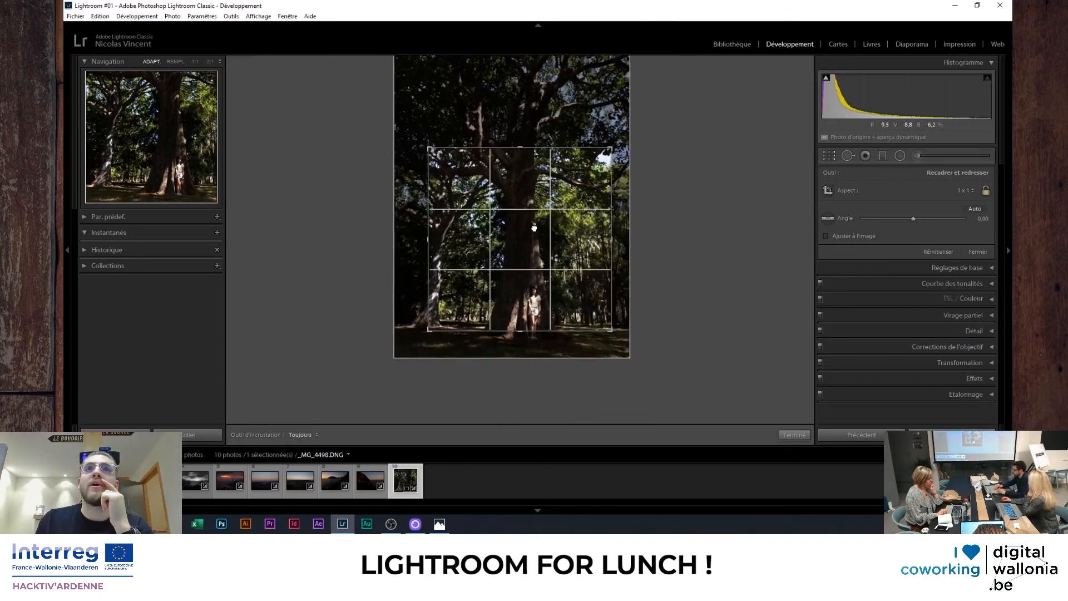
# Try the 16 x 9 and 16 x 10 crop ratios, return to 1 x 1 and reframe the square on the trunk's base.
pyautogui.click(964, 190)
pyautogui.click(889, 307)
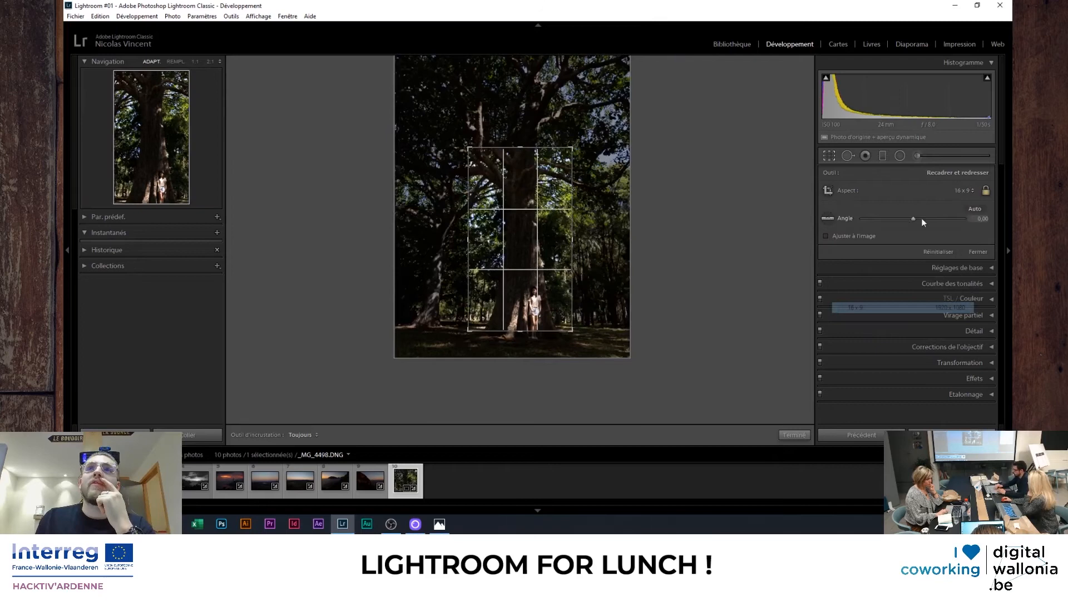
pyautogui.click(957, 191)
pyautogui.click(912, 318)
pyautogui.click(953, 190)
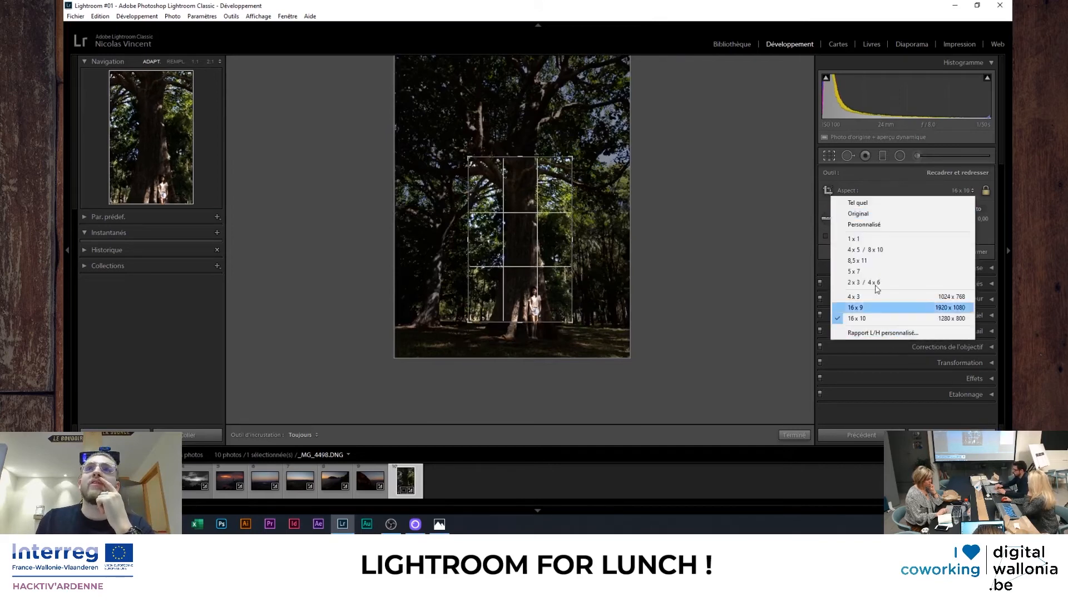
pyautogui.click(873, 239)
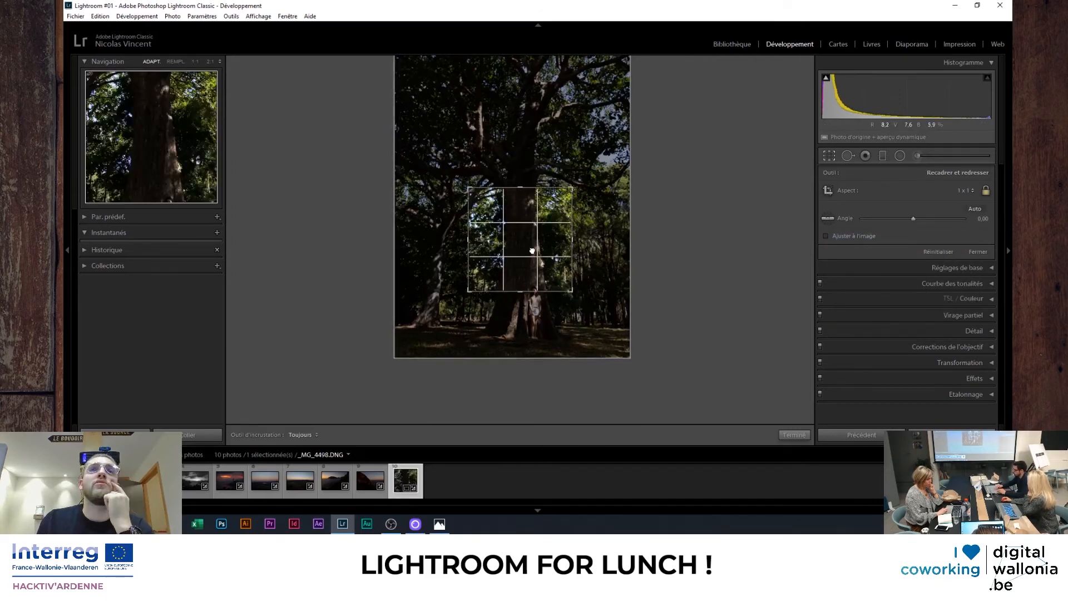
pyautogui.moveTo(531, 250); pyautogui.dragTo(557, 218)
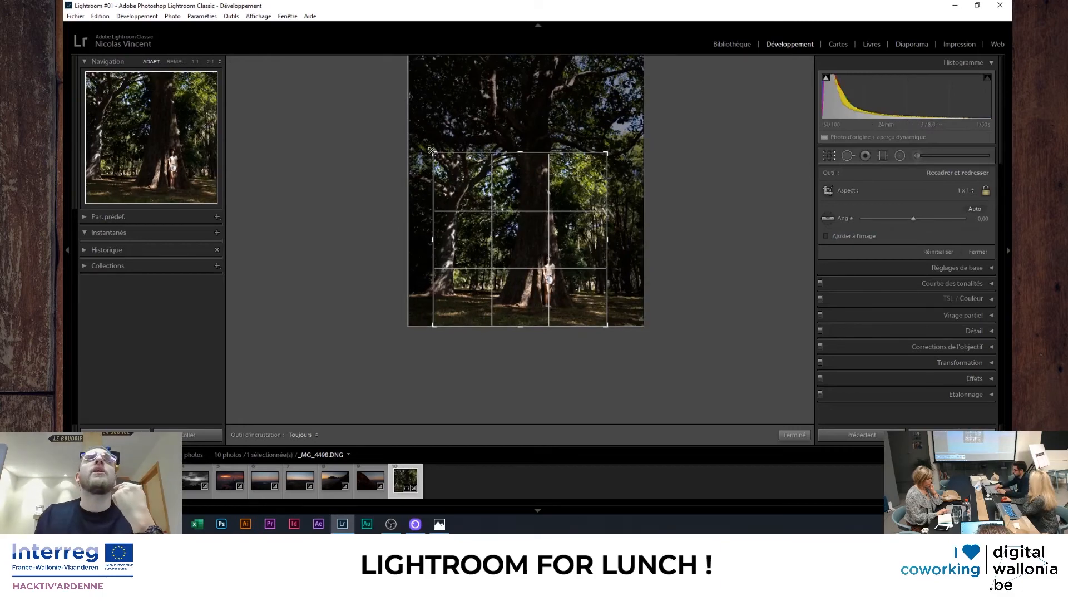
# Enlarge the square crop to nearly the photo's full width, rotate it to an angle of -0,57 and apply the crop.
pyautogui.moveTo(434, 152); pyautogui.dragTo(420, 139)
pyautogui.moveTo(637, 204); pyautogui.dragTo(654, 148)
pyautogui.moveTo(602, 229); pyautogui.dragTo(567, 286)
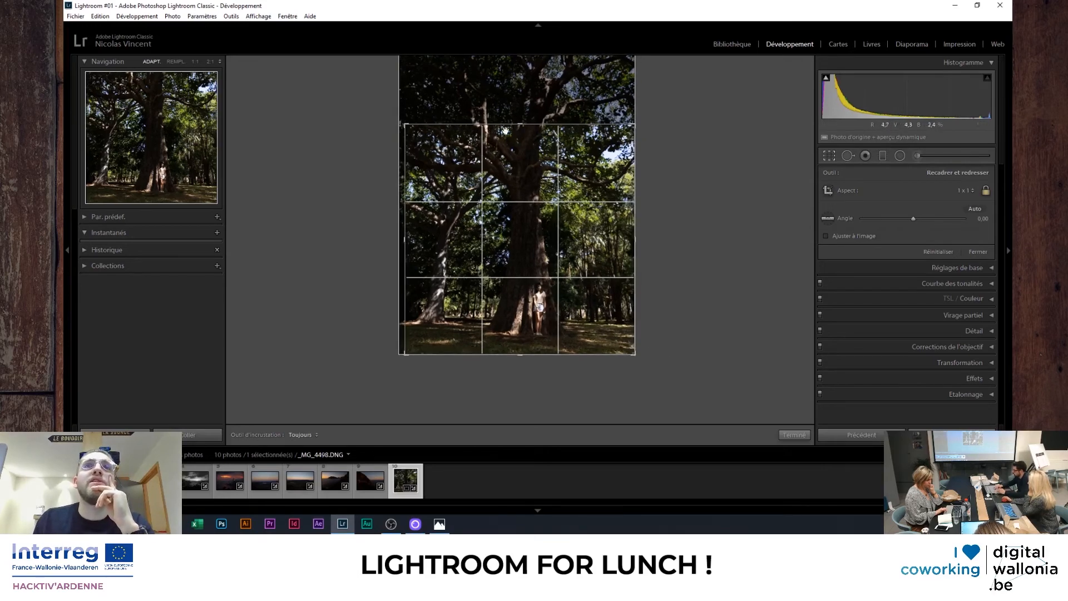
pyautogui.moveTo(550, 124); pyautogui.dragTo(547, 65)
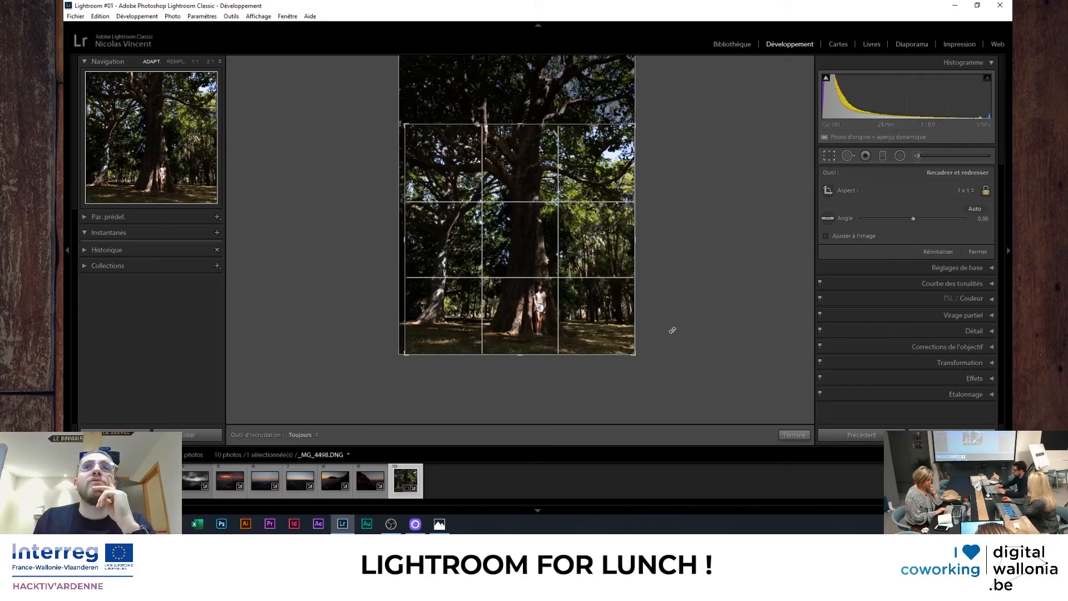
pyautogui.moveTo(683, 355)
pyautogui.mouseDown()
pyautogui.moveTo(710, 329)
pyautogui.moveTo(676, 374)
pyautogui.moveTo(662, 374)
pyautogui.moveTo(722, 332)
pyautogui.moveTo(706, 372)
pyautogui.moveTo(628, 402)
pyautogui.moveTo(720, 328)
pyautogui.moveTo(722, 208)
pyautogui.moveTo(687, 153)
pyautogui.moveTo(659, 397)
pyautogui.moveTo(660, 341)
pyautogui.moveTo(679, 345)
pyautogui.moveTo(676, 361)
pyautogui.mouseUp()
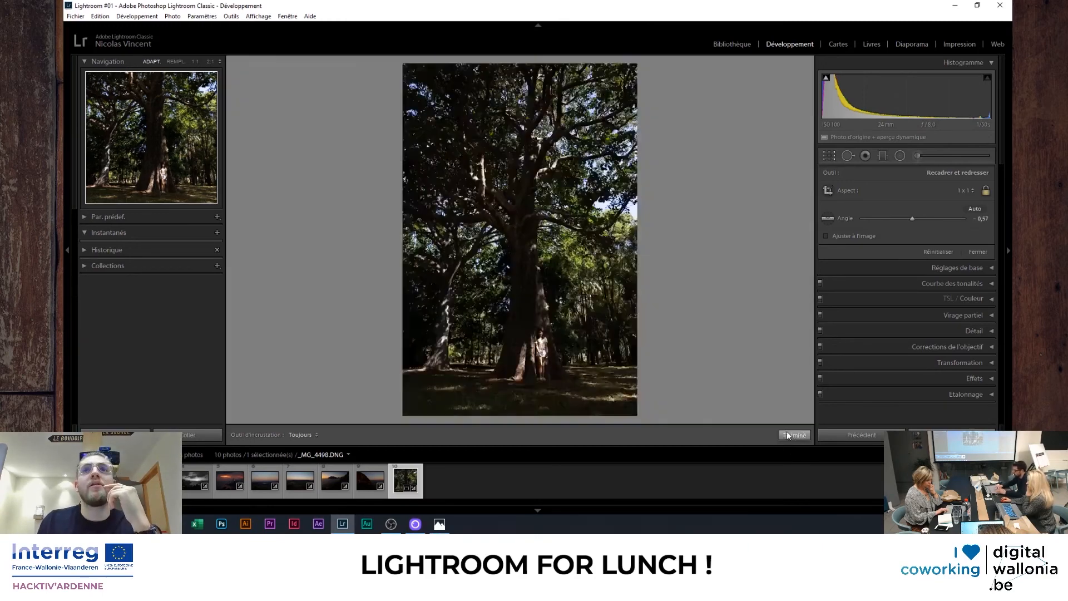
pyautogui.click(793, 434)
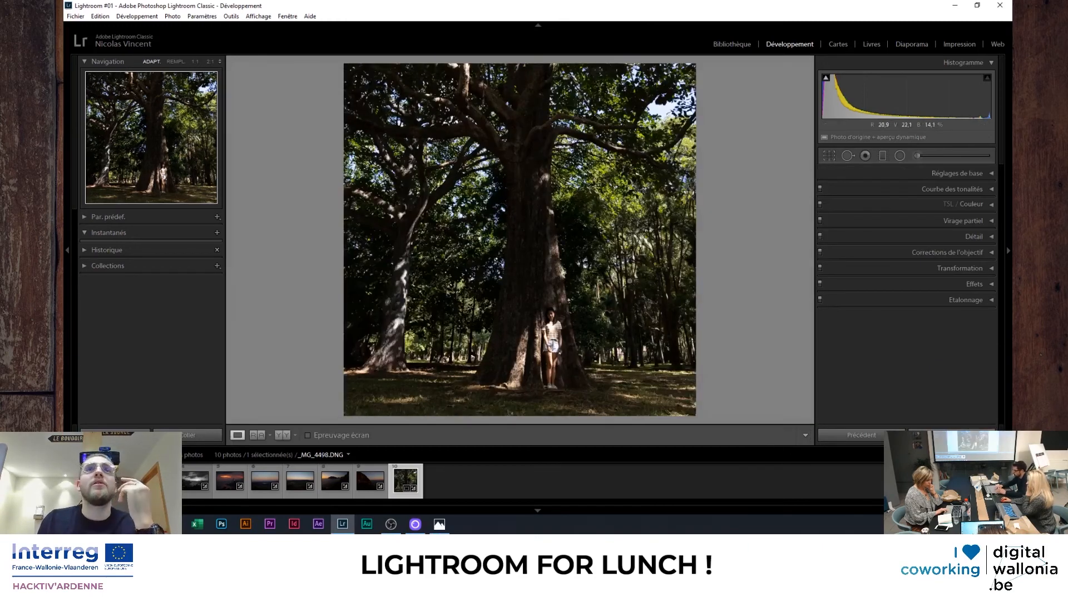
# Undo the crop rotation and the enlargements of the square crop on the tree photo.
pyautogui.hotkey('ctrl', 'z')
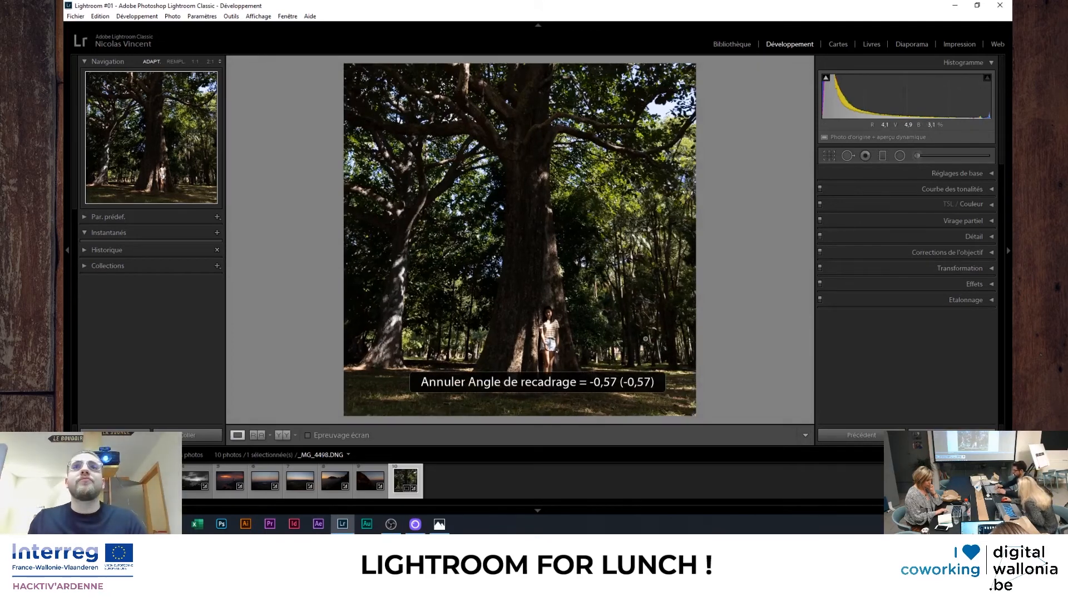
pyautogui.hotkey('ctrl', 'z')
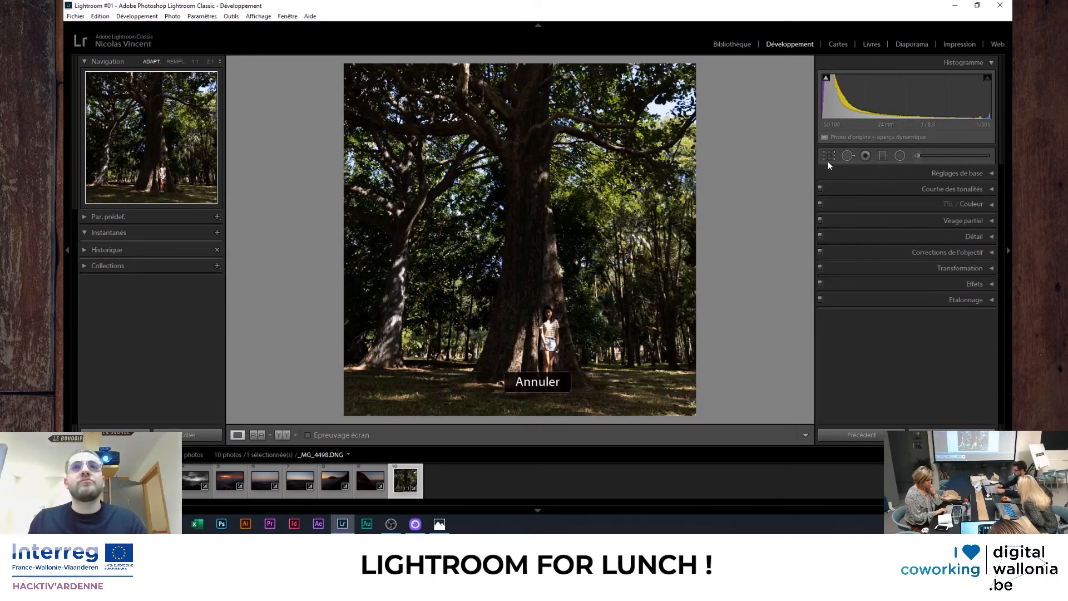
pyautogui.hotkey('ctrl', 'z')
pyautogui.hotkey('ctrl', 'z')
pyautogui.hotkey('ctrl', 'z')
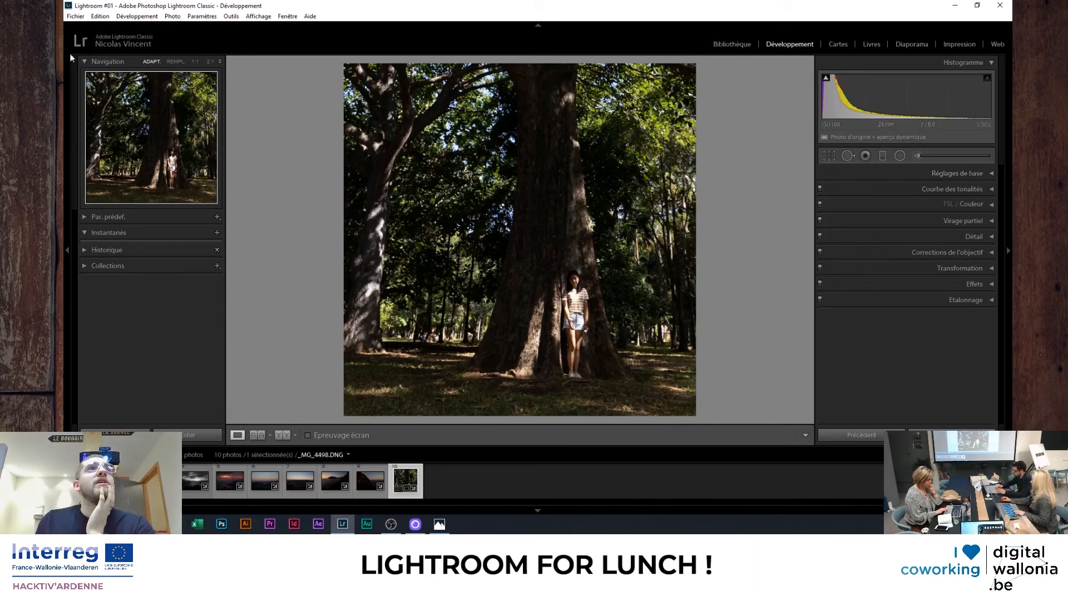
# Start a photo import from the Canon 6DII source folder and deselect all of its photos.
pyautogui.click(76, 17)
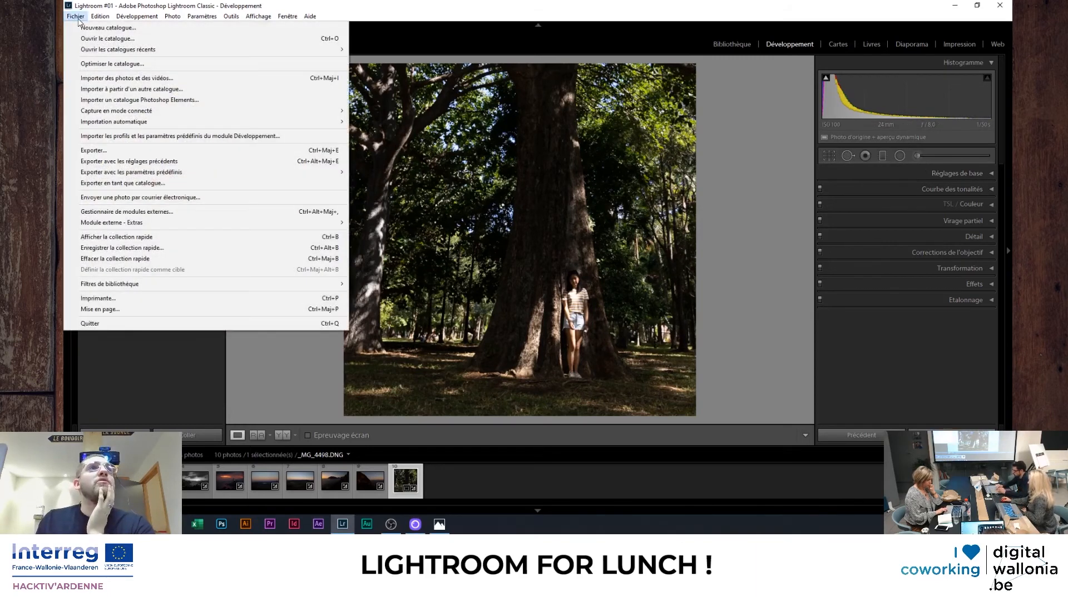
pyautogui.click(126, 77)
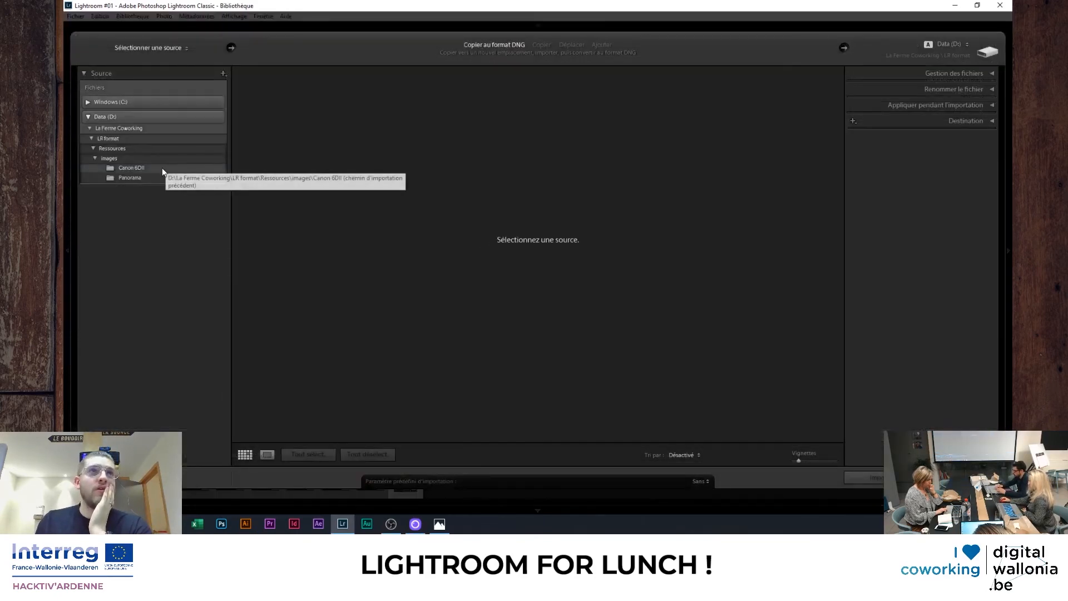
pyautogui.click(132, 167)
pyautogui.click(369, 454)
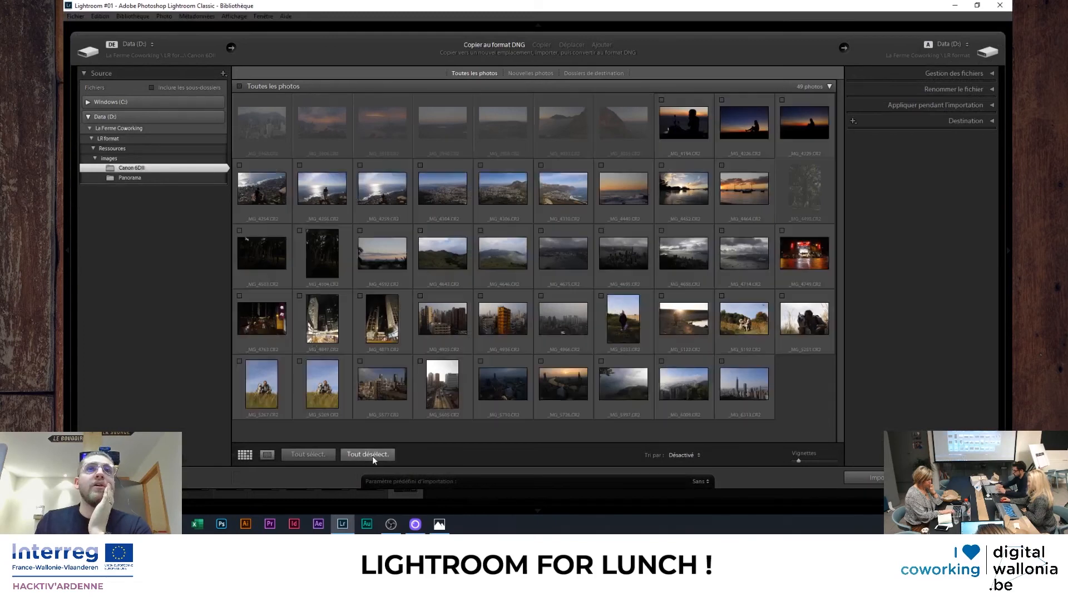
# Import the red-haired woman's portrait from the images folder and show all photos in the catalogue.
pyautogui.click(121, 159)
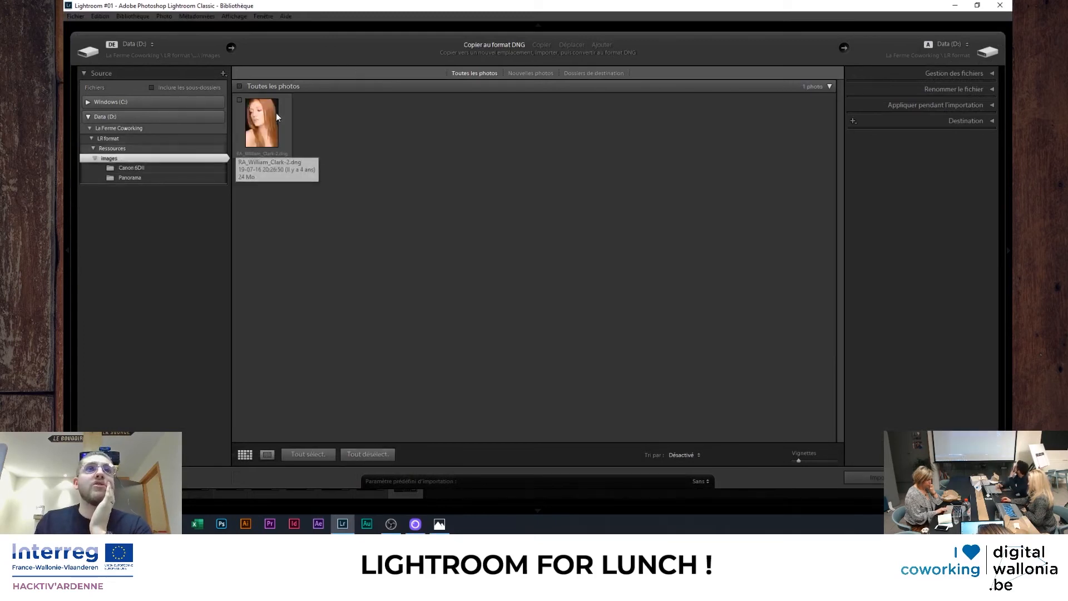
pyautogui.click(239, 100)
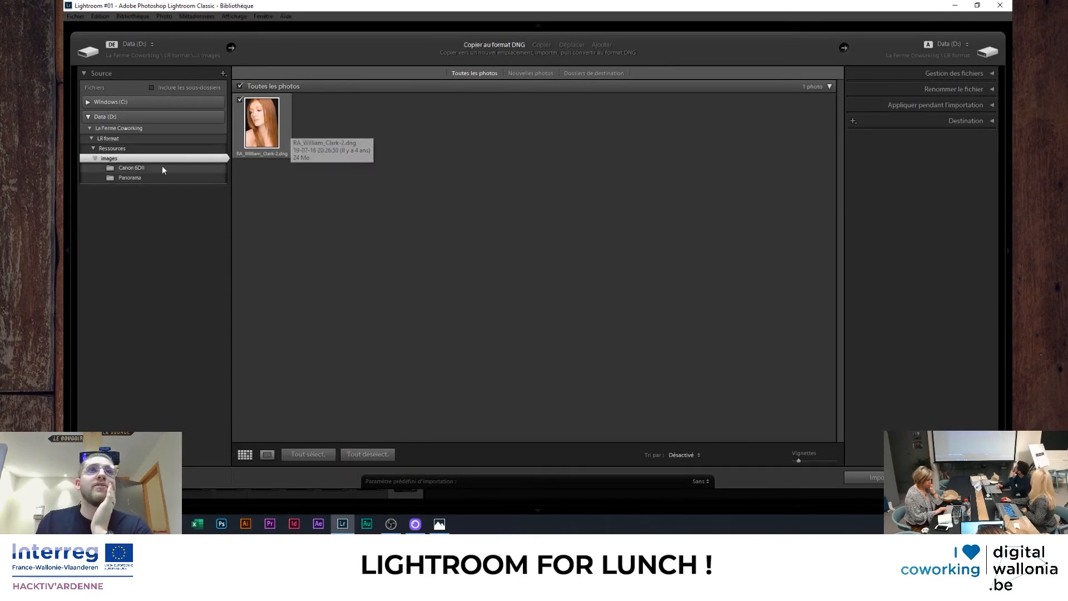
pyautogui.click(136, 166)
pyautogui.click(126, 159)
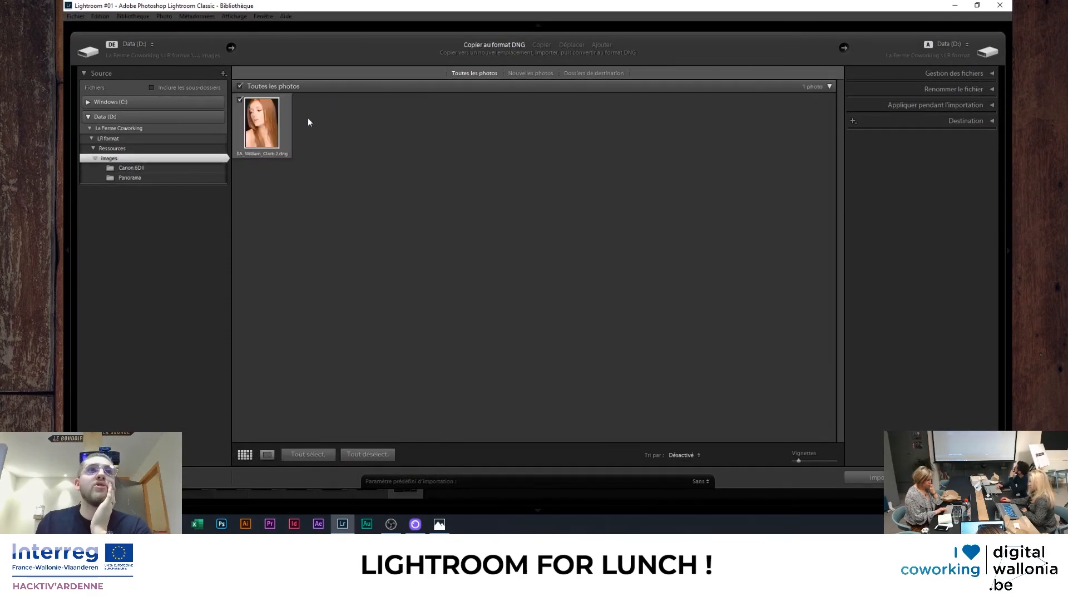
pyautogui.click(867, 477)
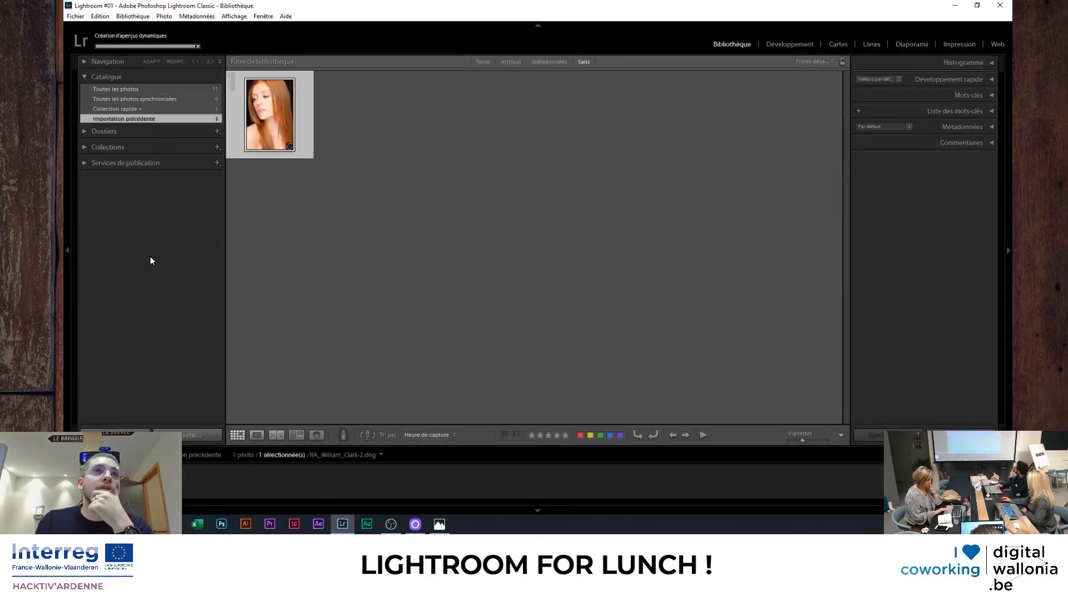
pyautogui.click(116, 89)
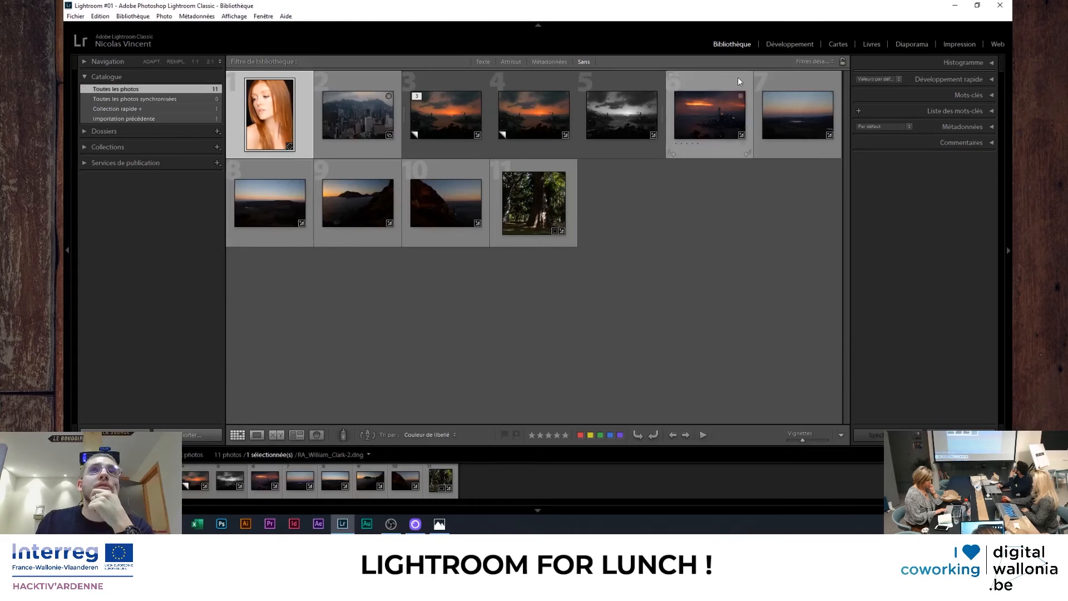
# Open the red-haired woman's portrait for development and activate spot removal over the cheek blemish at 2:1 zoom.
pyautogui.click(789, 44)
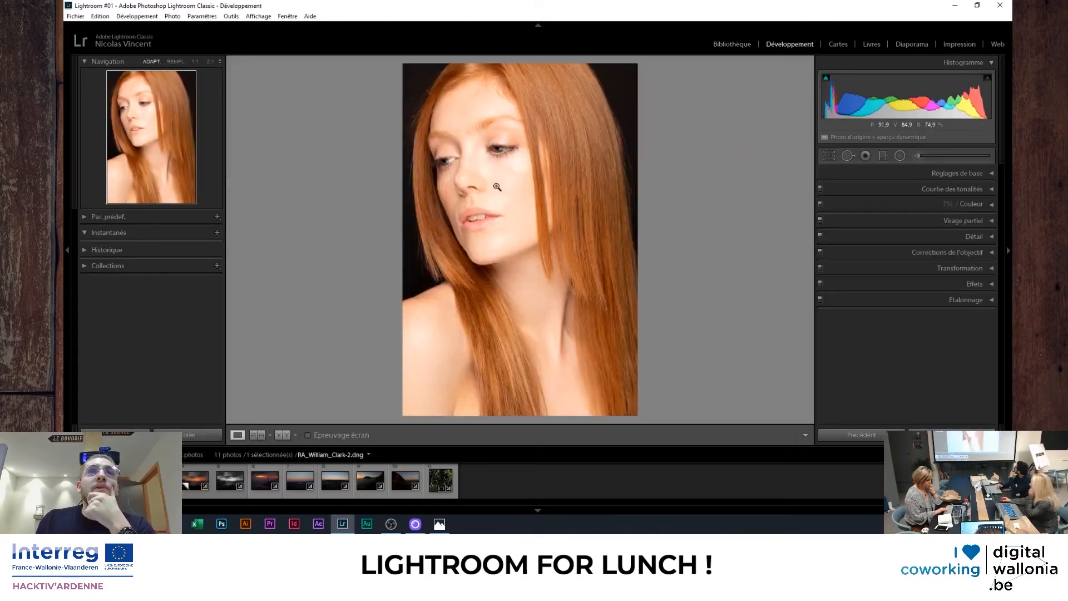
pyautogui.moveTo(500, 185); pyautogui.dragTo(645, 317)
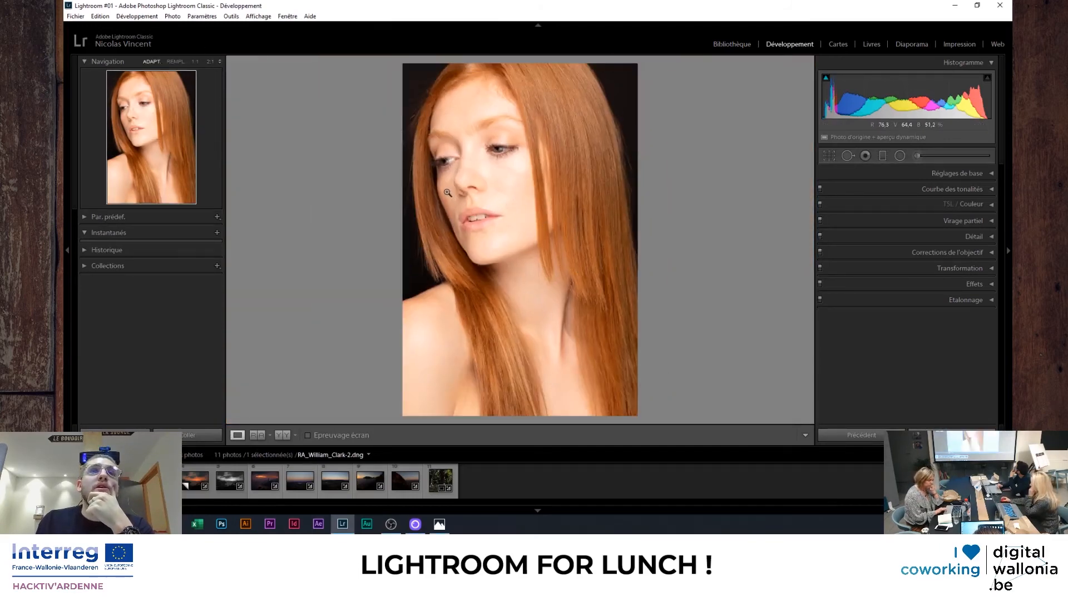
pyautogui.moveTo(447, 193); pyautogui.dragTo(461, 243)
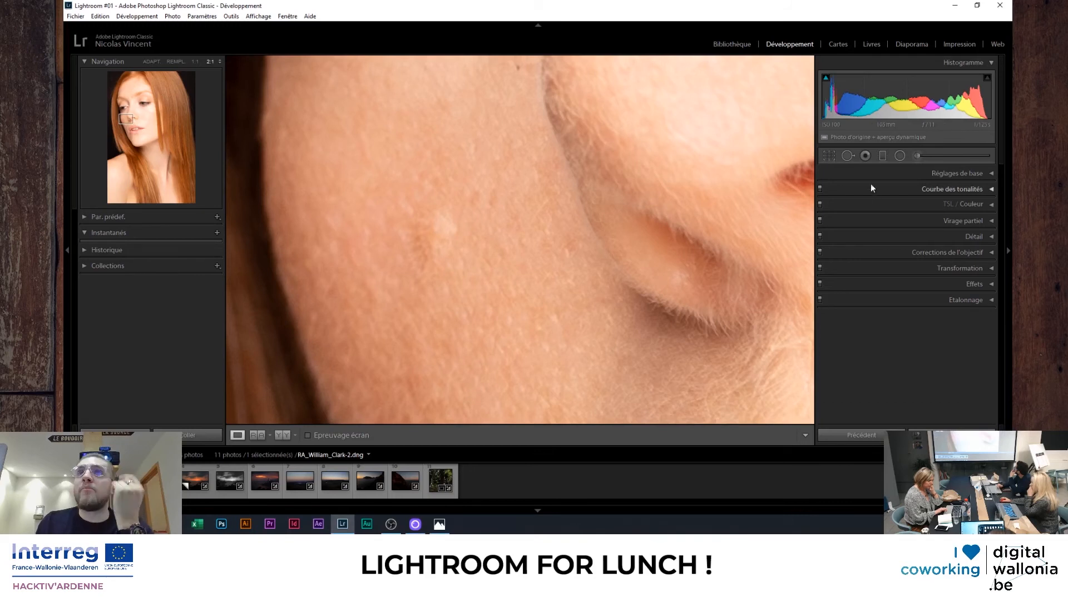
pyautogui.click(847, 156)
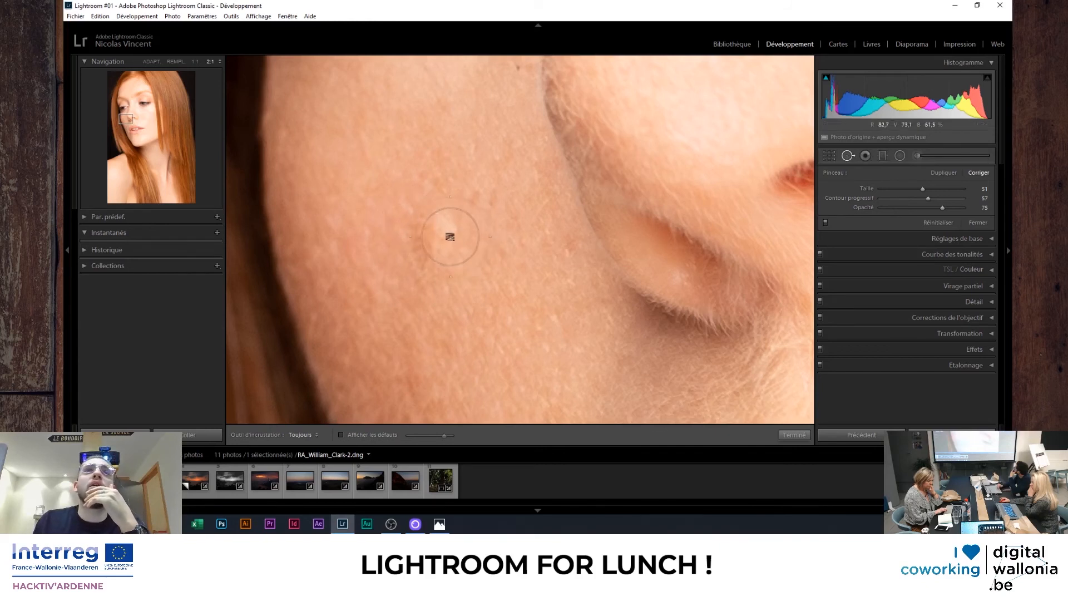
# Set the spot removal brush in Corriger mode to size 74, feather 52 and opacity 100.
pyautogui.scroll(8, 445, 235)
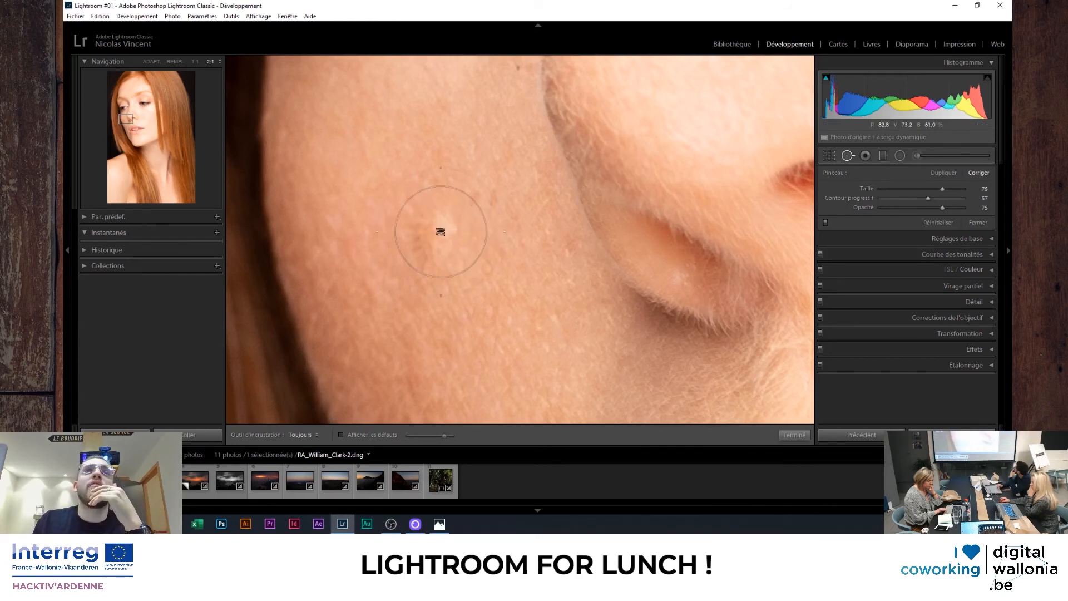
pyautogui.scroll(-2, 441, 231)
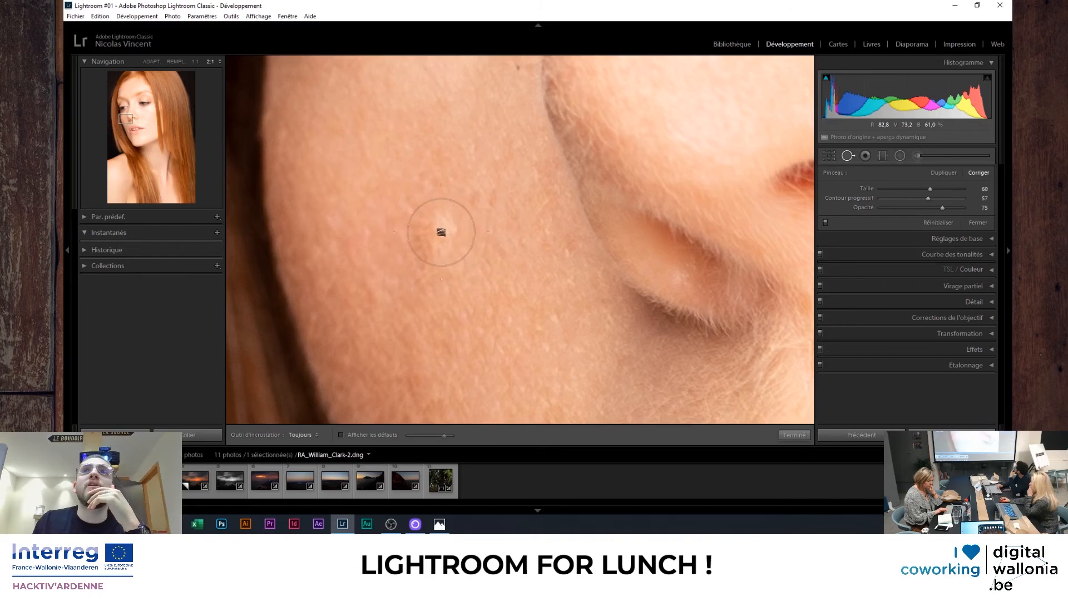
pyautogui.moveTo(936, 189); pyautogui.dragTo(863, 200)
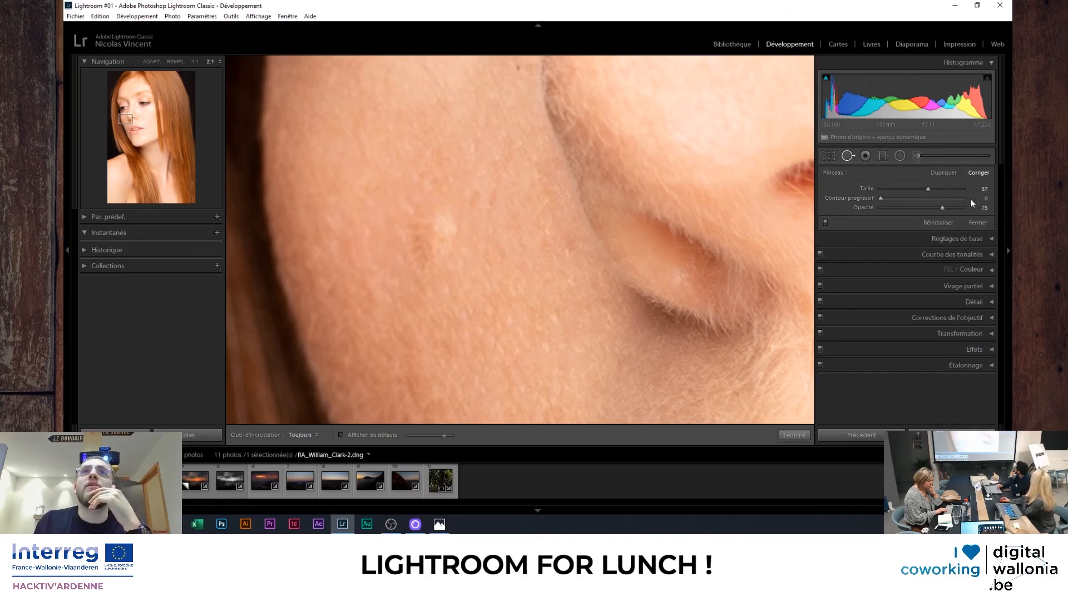
pyautogui.moveTo(945, 197); pyautogui.dragTo(923, 198)
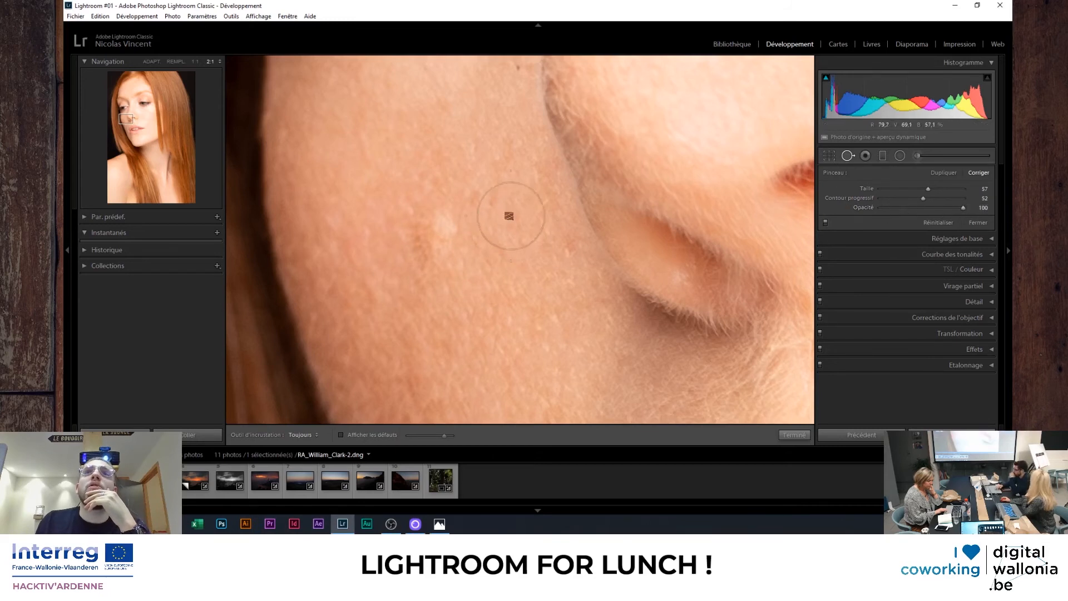
pyautogui.scroll(2, 435, 240)
pyautogui.scroll(4, 435, 240)
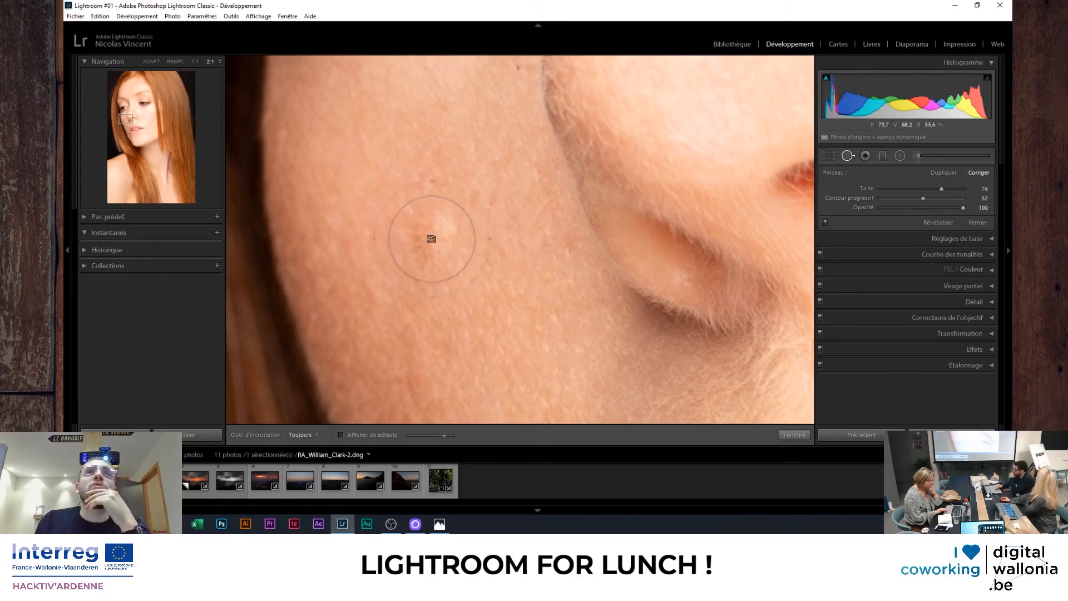
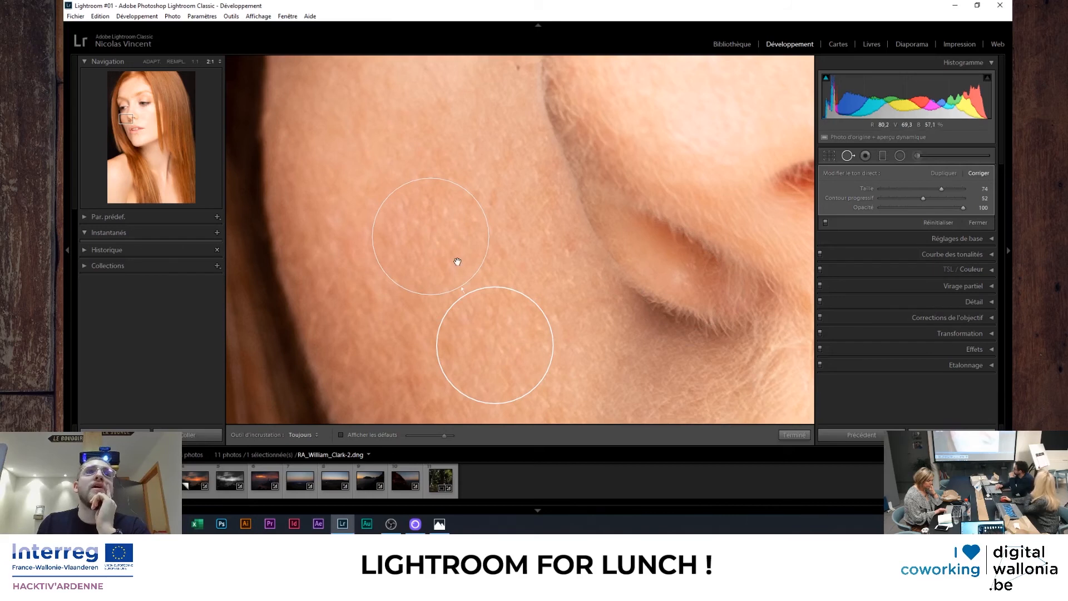
# Heal the cheek blemish, move its source circle to clean skin lower on the cheek and finish the spot removal.
pyautogui.moveTo(432, 247)
pyautogui.mouseDown()
pyautogui.moveTo(413, 230)
pyautogui.moveTo(423, 250)
pyautogui.moveTo(376, 260)
pyautogui.moveTo(507, 241)
pyautogui.moveTo(441, 241)
pyautogui.moveTo(521, 223)
pyautogui.moveTo(371, 257)
pyautogui.moveTo(401, 225)
pyautogui.moveTo(436, 244)
pyautogui.moveTo(427, 236)
pyautogui.mouseUp()
pyautogui.moveTo(499, 342); pyautogui.dragTo(498, 381)
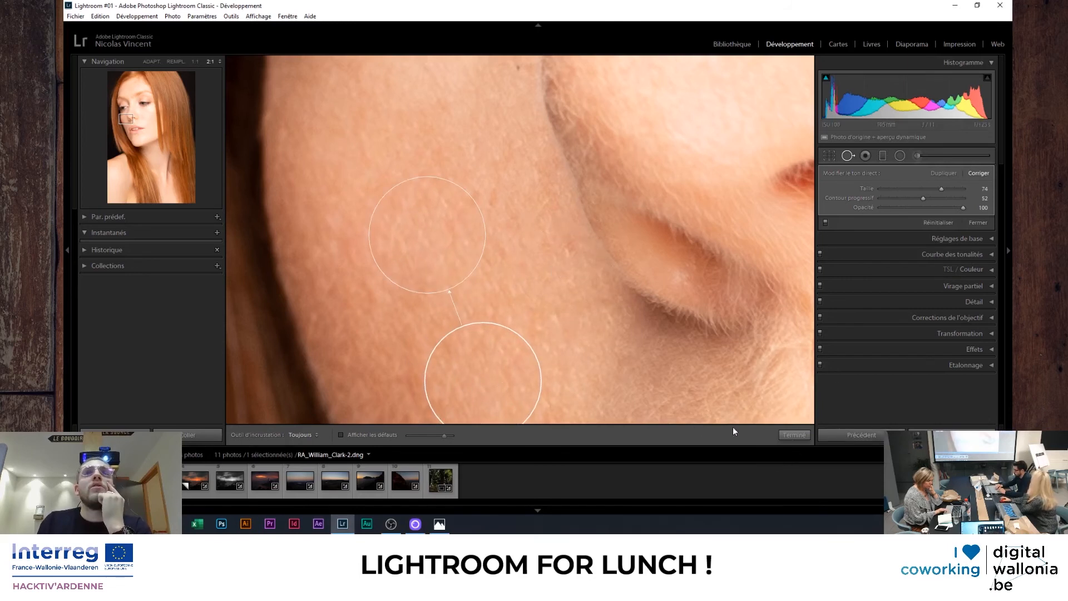
pyautogui.click(796, 435)
pyautogui.click(492, 227)
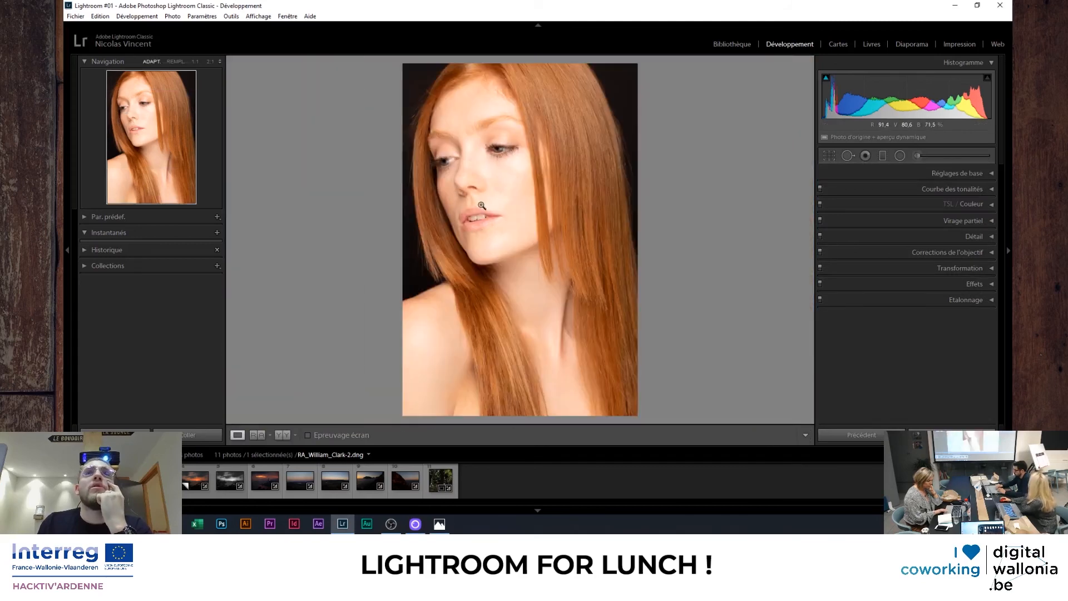
# Paint a large healing stroke of size 72 on the skin of the other cheek, apply it and check the retouched skin.
pyautogui.click(505, 183)
pyautogui.click(848, 156)
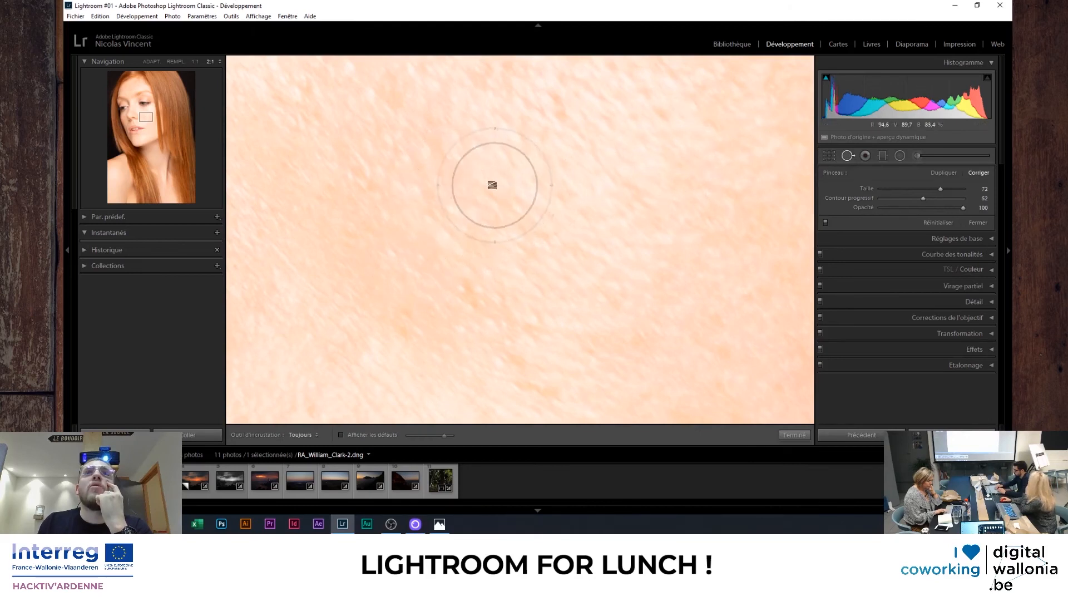
pyautogui.moveTo(489, 187)
pyautogui.mouseDown()
pyautogui.moveTo(542, 176)
pyautogui.moveTo(469, 236)
pyautogui.moveTo(529, 282)
pyautogui.moveTo(517, 300)
pyautogui.mouseUp()
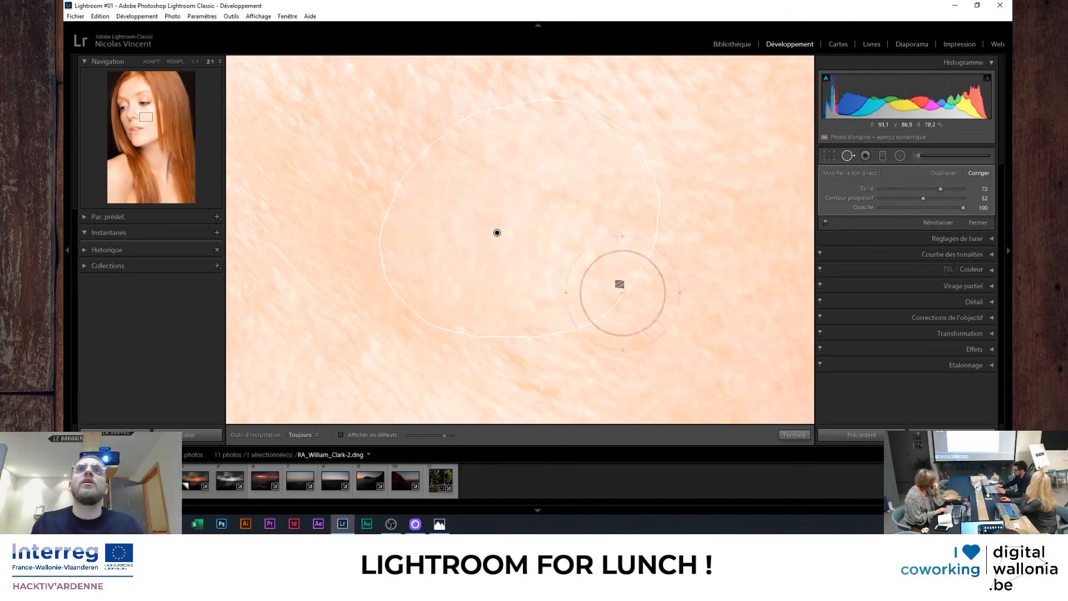
pyautogui.click(794, 435)
pyautogui.click(651, 317)
pyautogui.click(504, 185)
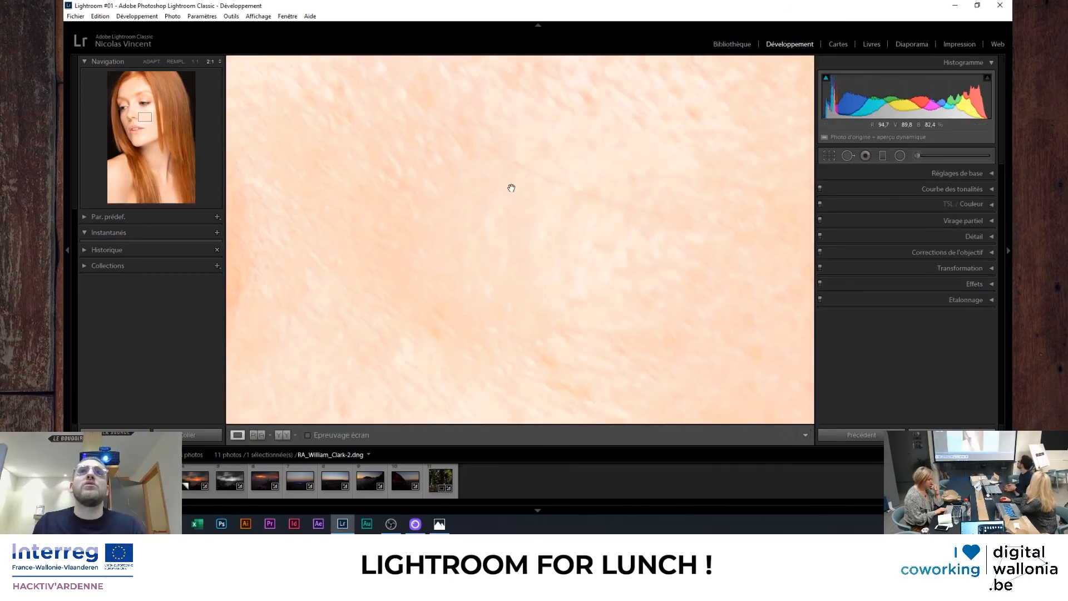
pyautogui.click(561, 207)
pyautogui.click(512, 192)
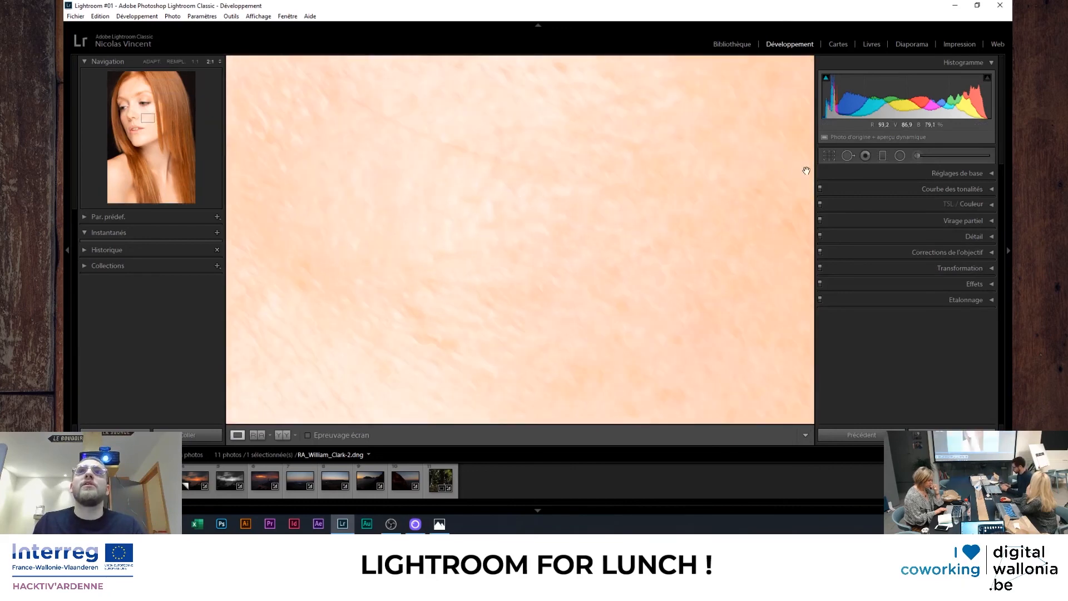
pyautogui.click(512, 194)
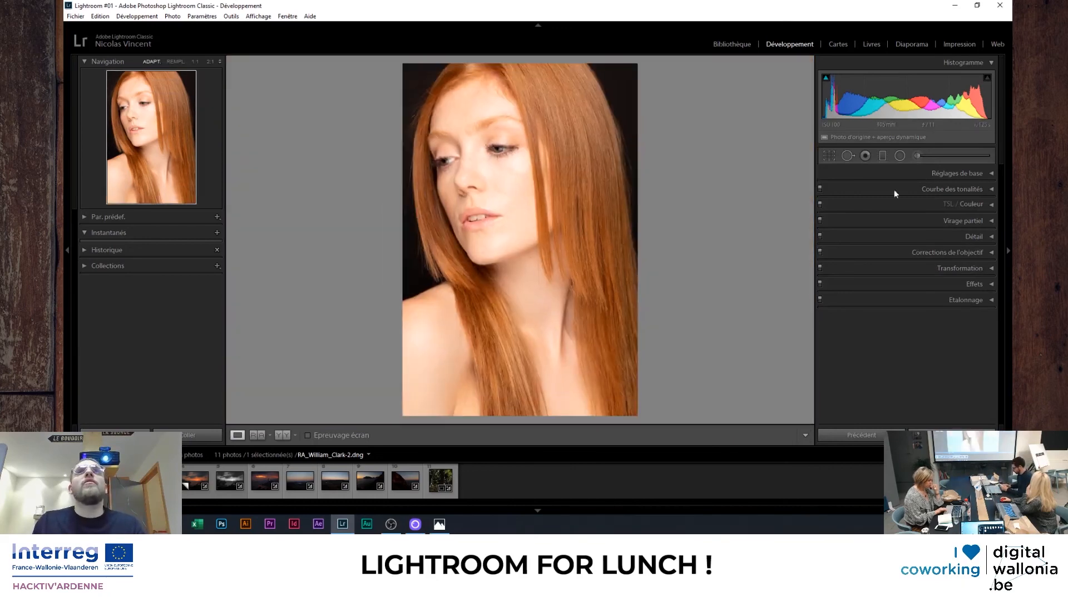
# Delete the large healing correction from the cheek and close spot removal.
pyautogui.click(847, 156)
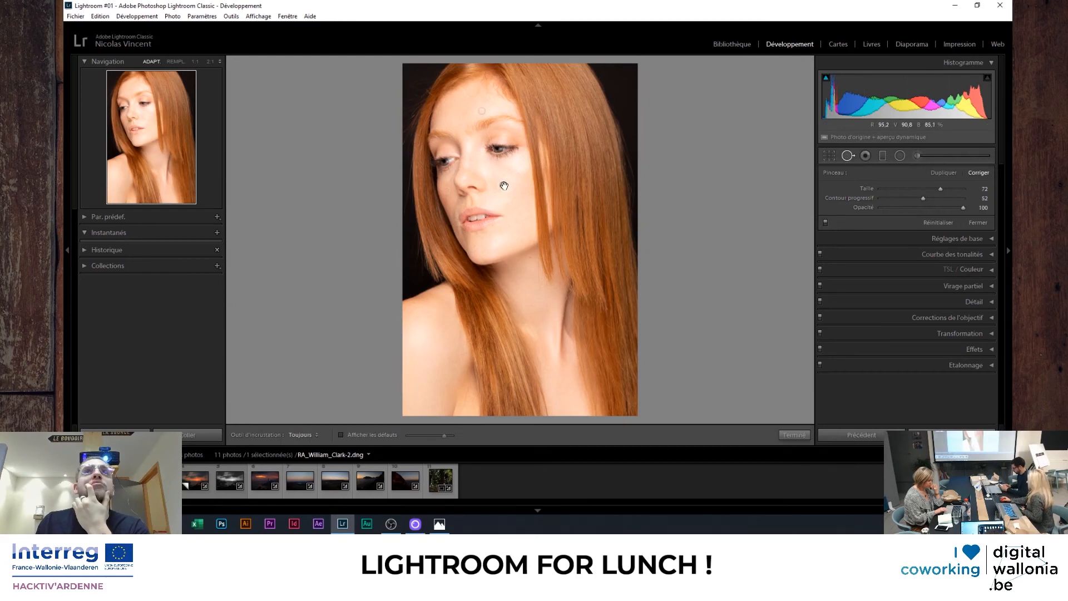
pyautogui.click(504, 186)
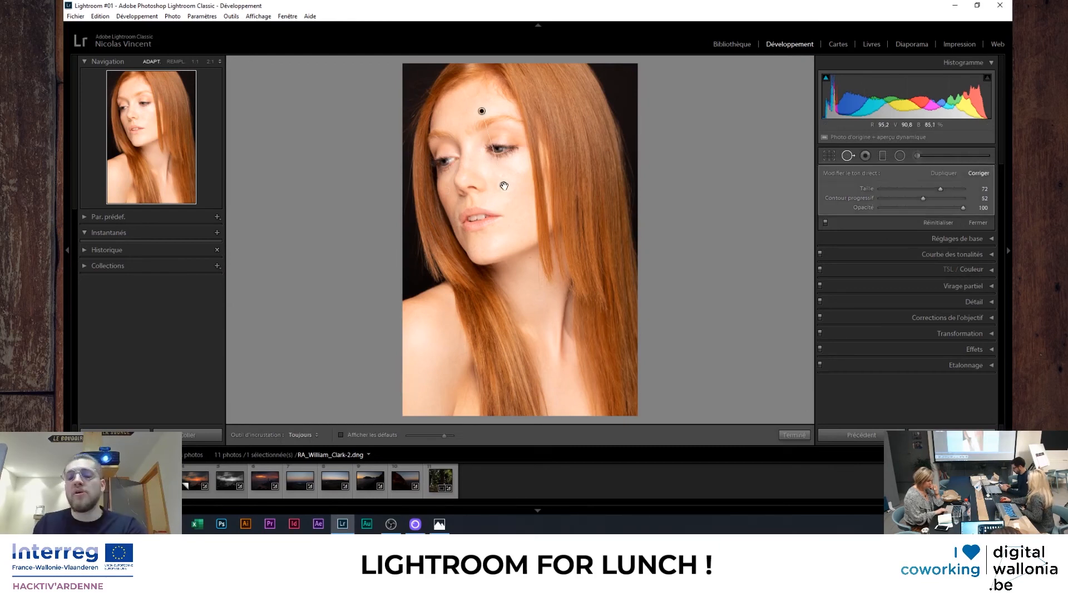
pyautogui.press('Delete')
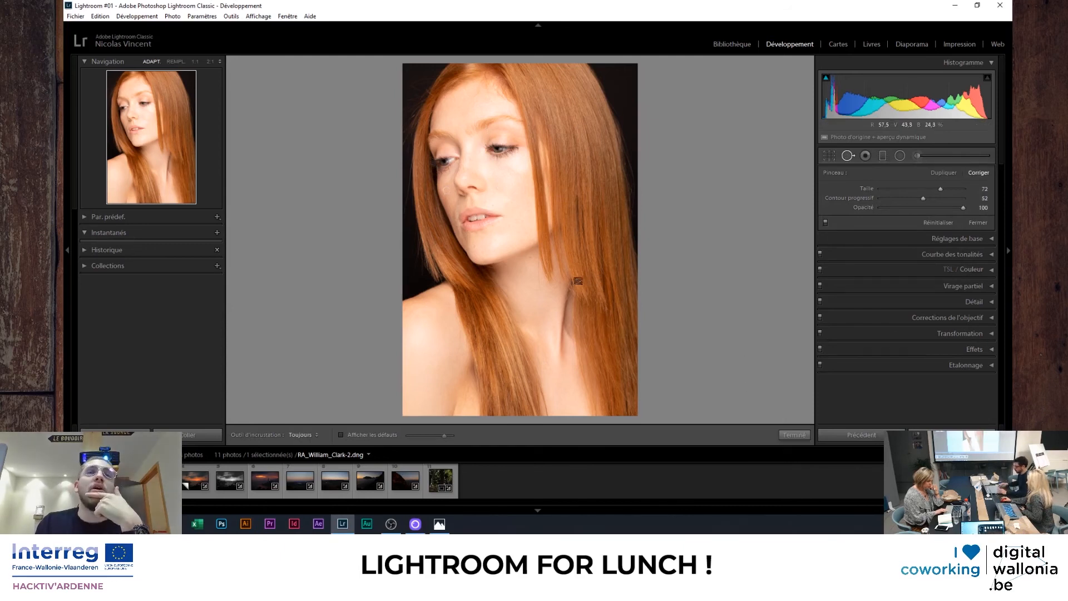
pyautogui.click(794, 434)
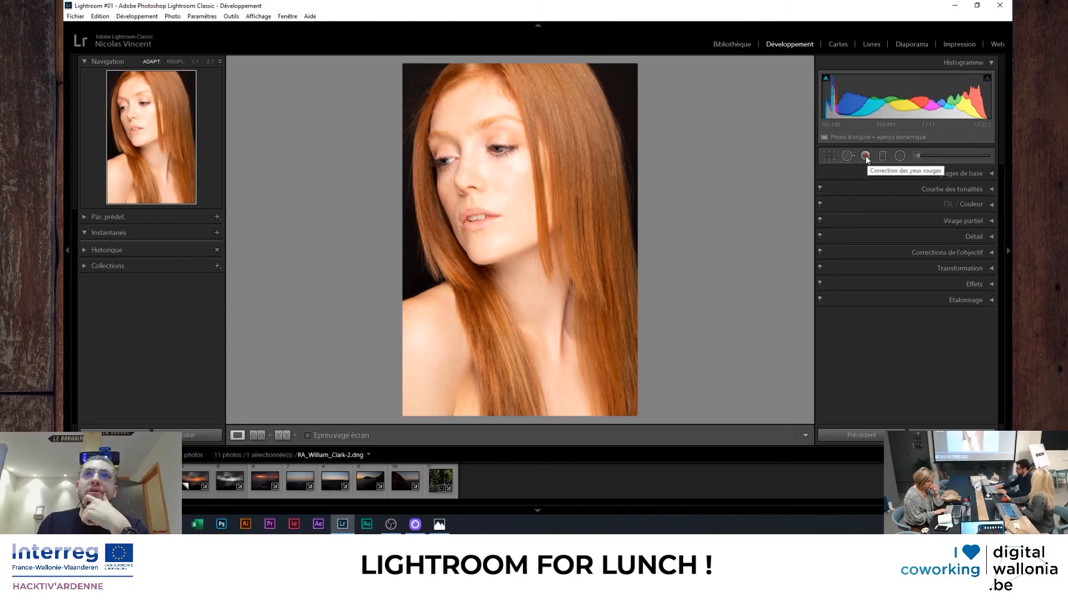
# Try the red-eye correction on the pupil of the woman's eye, and return to the full portrait.
pyautogui.click(500, 149)
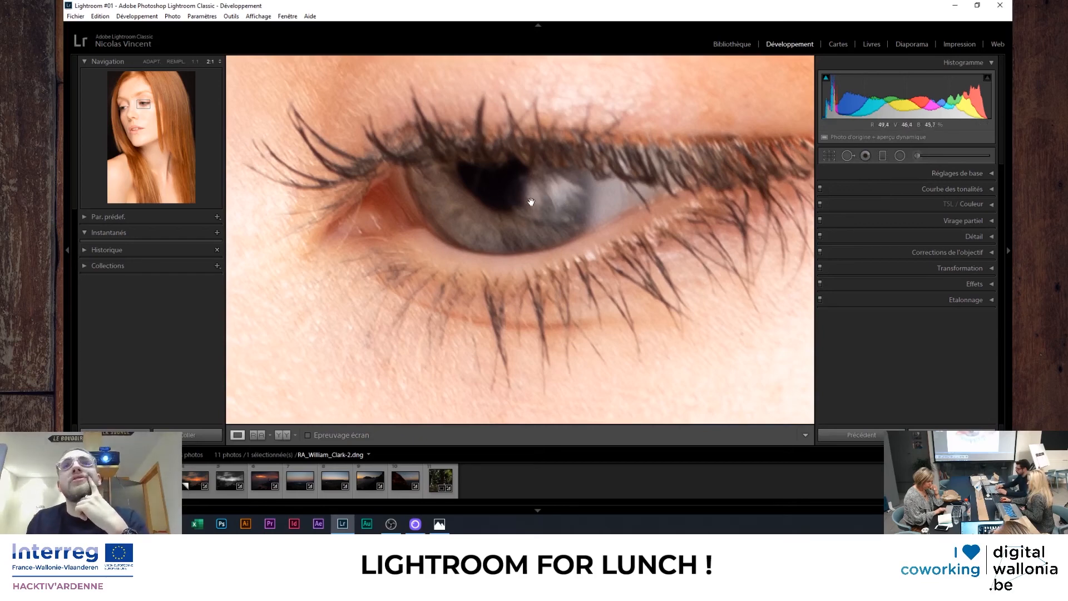
pyautogui.click(865, 156)
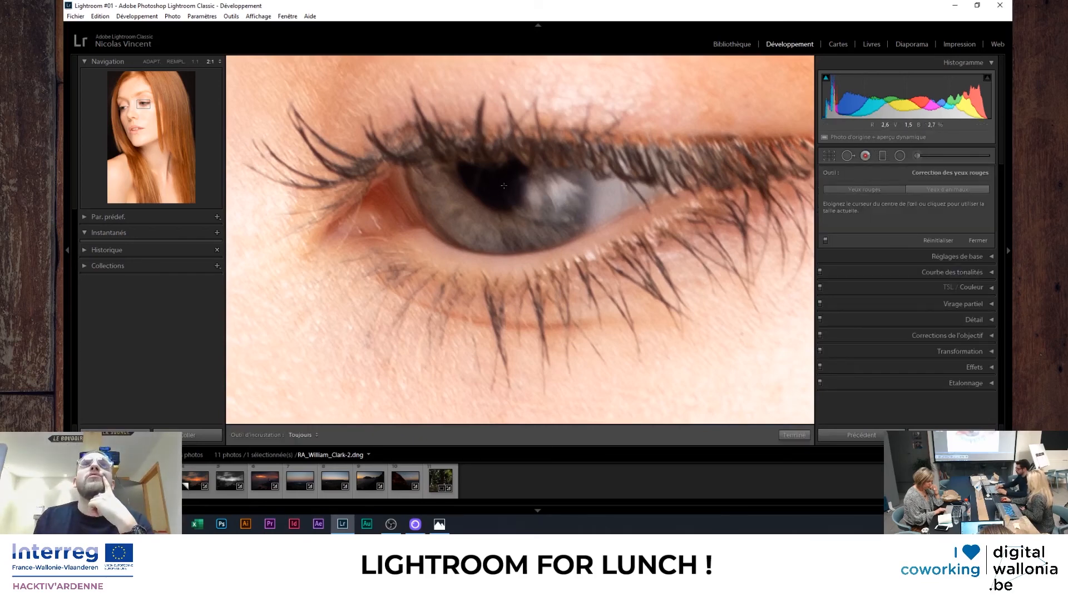
pyautogui.click(503, 185)
pyautogui.press('Return')
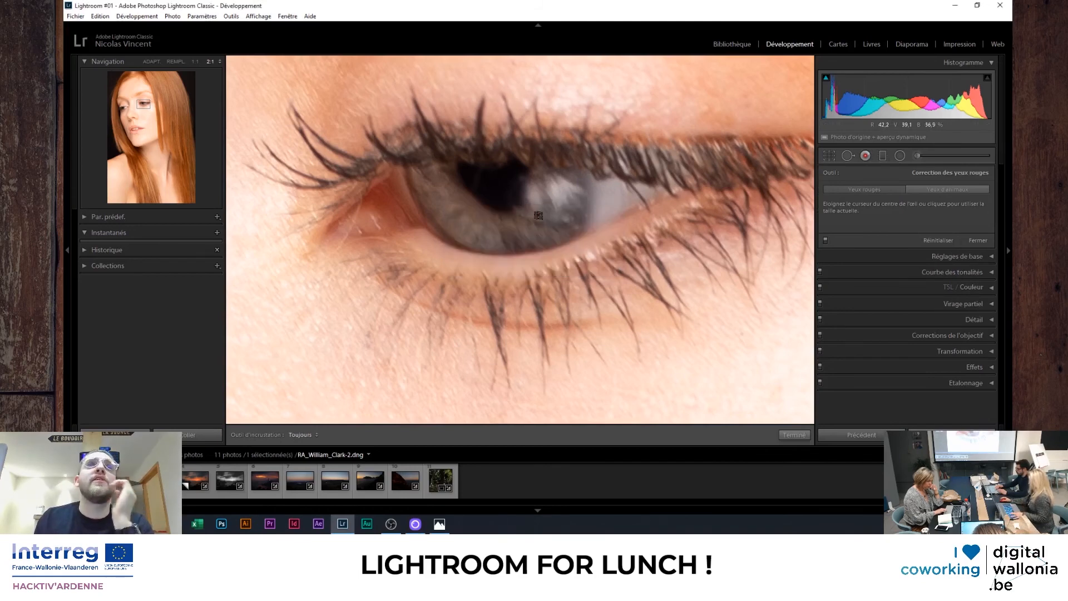
pyautogui.click(829, 158)
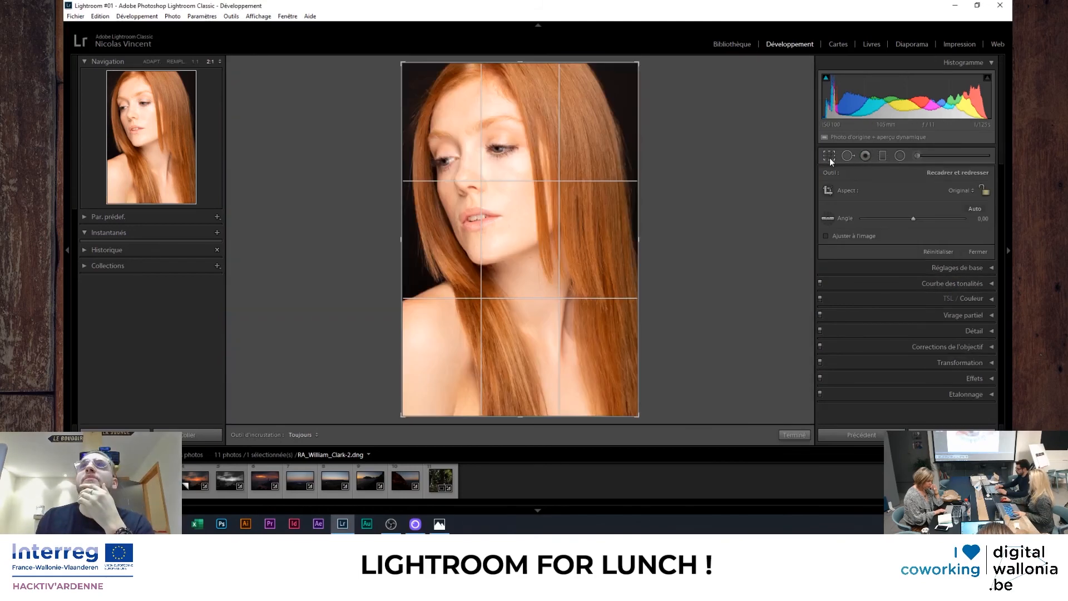
pyautogui.click(830, 158)
pyautogui.click(521, 206)
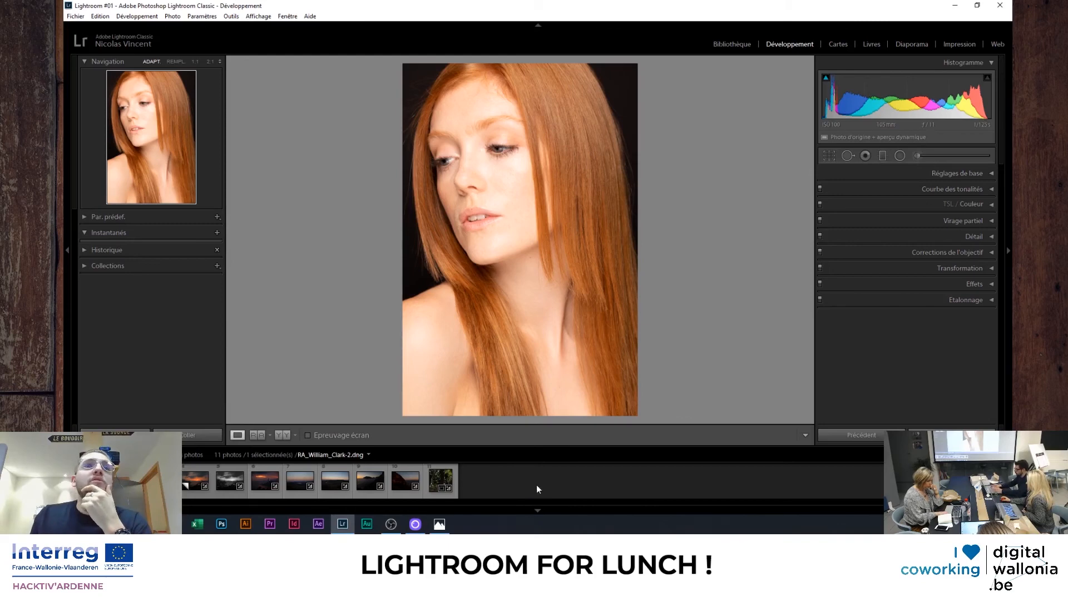
# Open the city skyline photo _MG_3468.DNG and draw a graduated filter with exposure 1,00 from the top of the sky down to mid-photo.
pyautogui.click(230, 481)
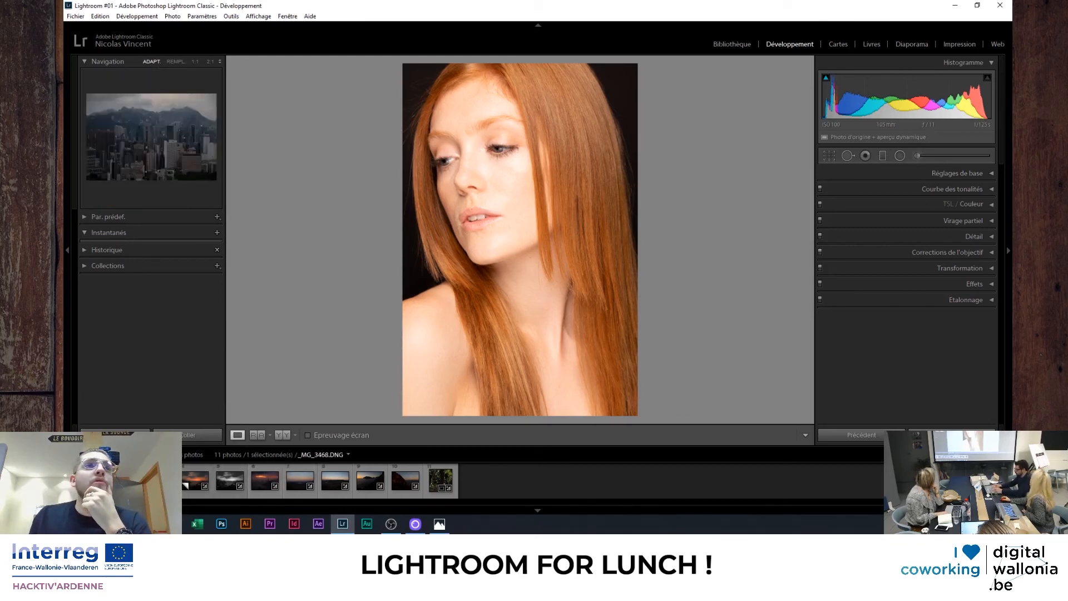
pyautogui.click(883, 156)
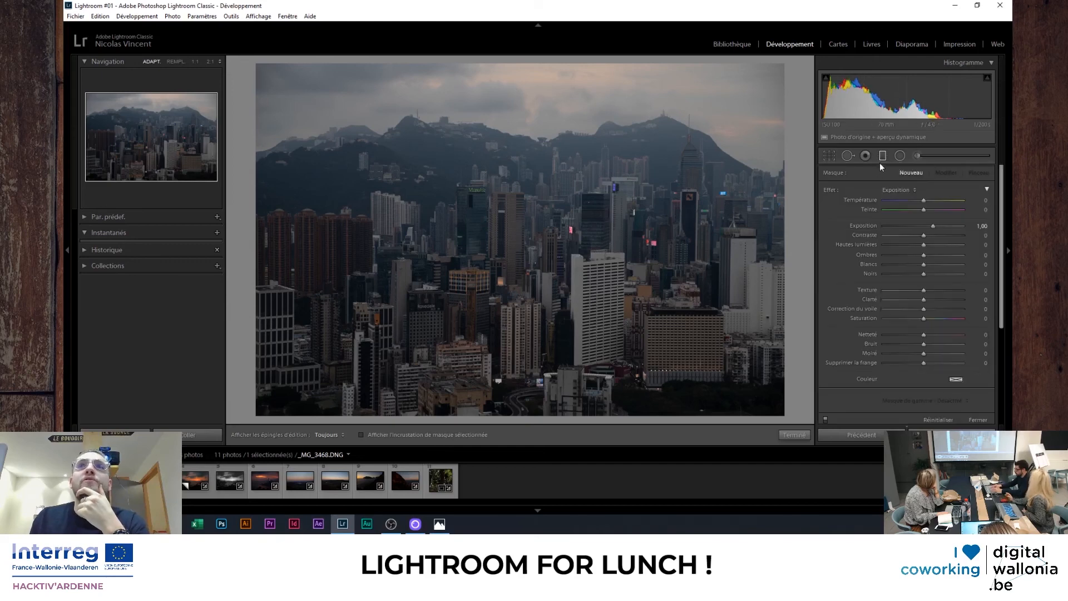
pyautogui.moveTo(528, 68)
pyautogui.mouseDown()
pyautogui.moveTo(528, 385)
pyautogui.moveTo(523, 289)
pyautogui.moveTo(559, 311)
pyautogui.moveTo(529, 289)
pyautogui.moveTo(517, 343)
pyautogui.moveTo(517, 184)
pyautogui.moveTo(555, 301)
pyautogui.moveTo(513, 248)
pyautogui.moveTo(526, 245)
pyautogui.mouseUp()
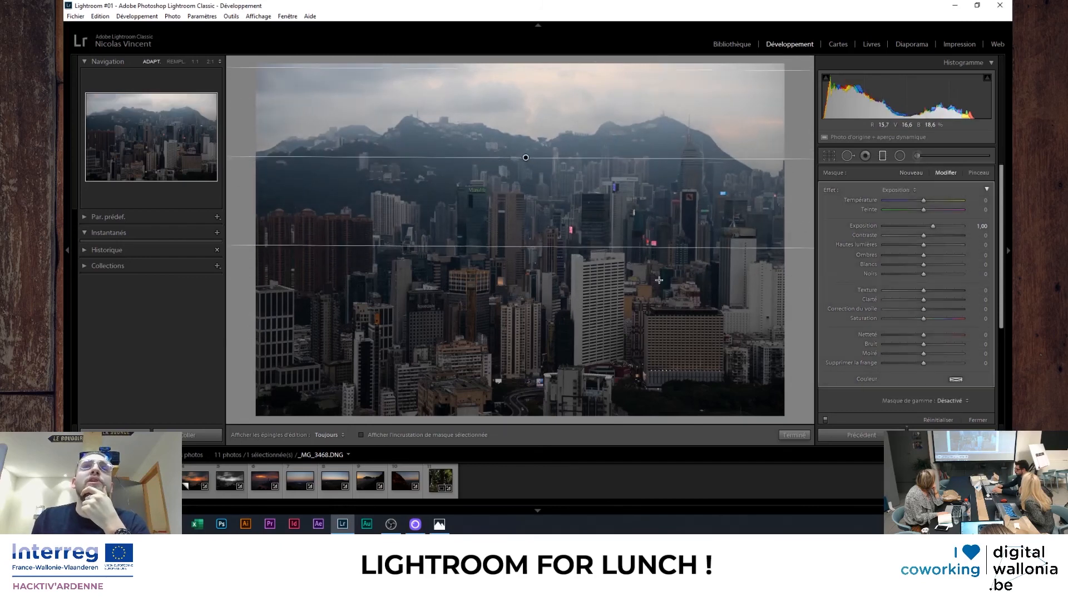
# Show the mask overlay, narrow the graduated filter's transition and centre it on the mountain ridge.
pyautogui.click(422, 435)
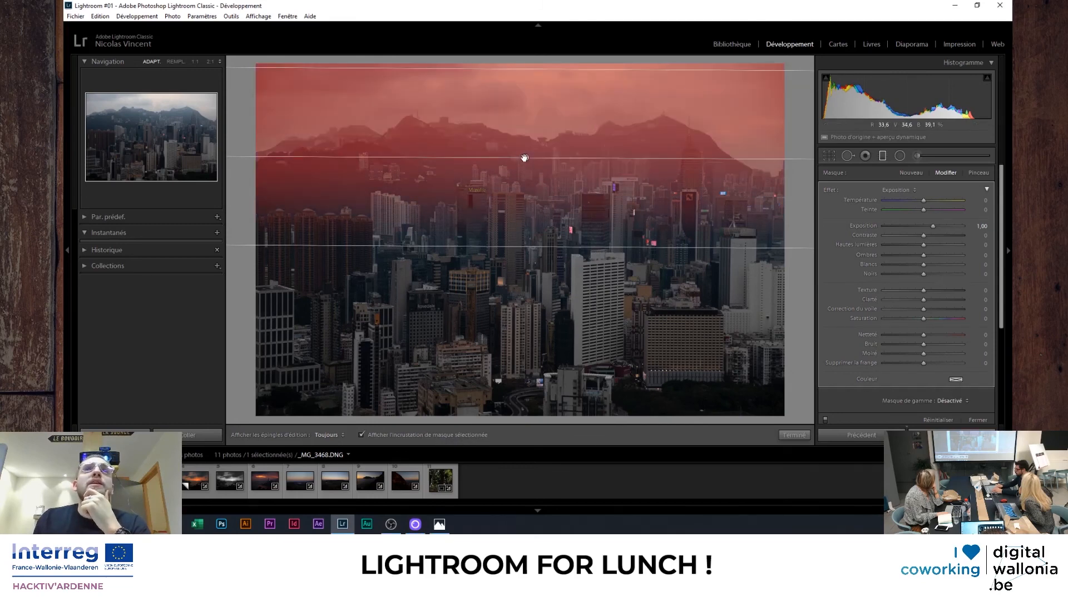
pyautogui.moveTo(524, 158)
pyautogui.mouseDown()
pyautogui.moveTo(543, 417)
pyautogui.moveTo(491, 160)
pyautogui.moveTo(510, 172)
pyautogui.moveTo(534, 288)
pyautogui.moveTo(510, 169)
pyautogui.mouseUp()
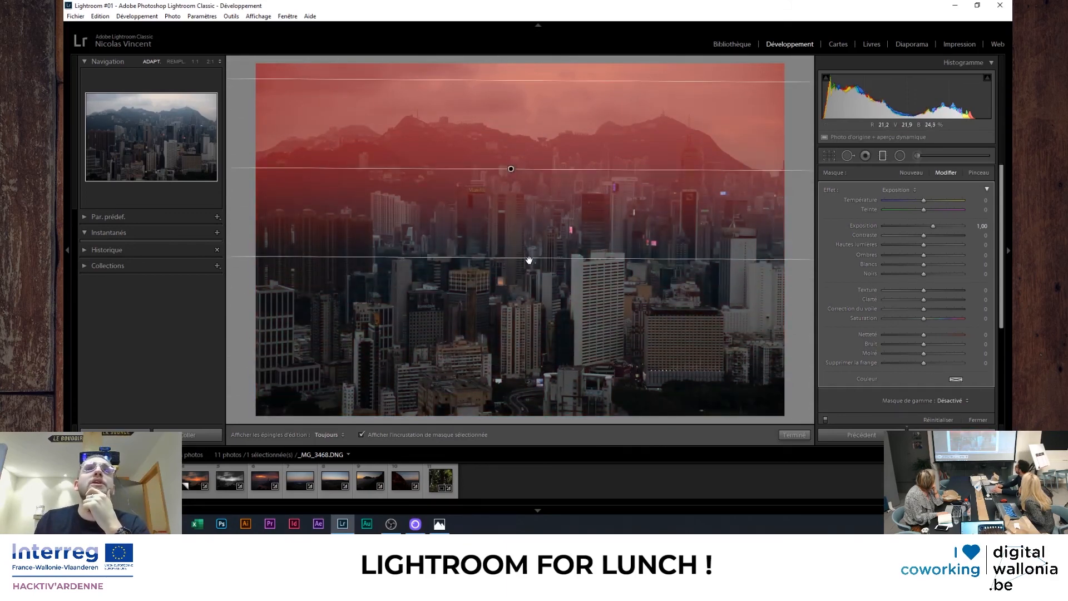
pyautogui.moveTo(529, 260); pyautogui.dragTo(511, 140)
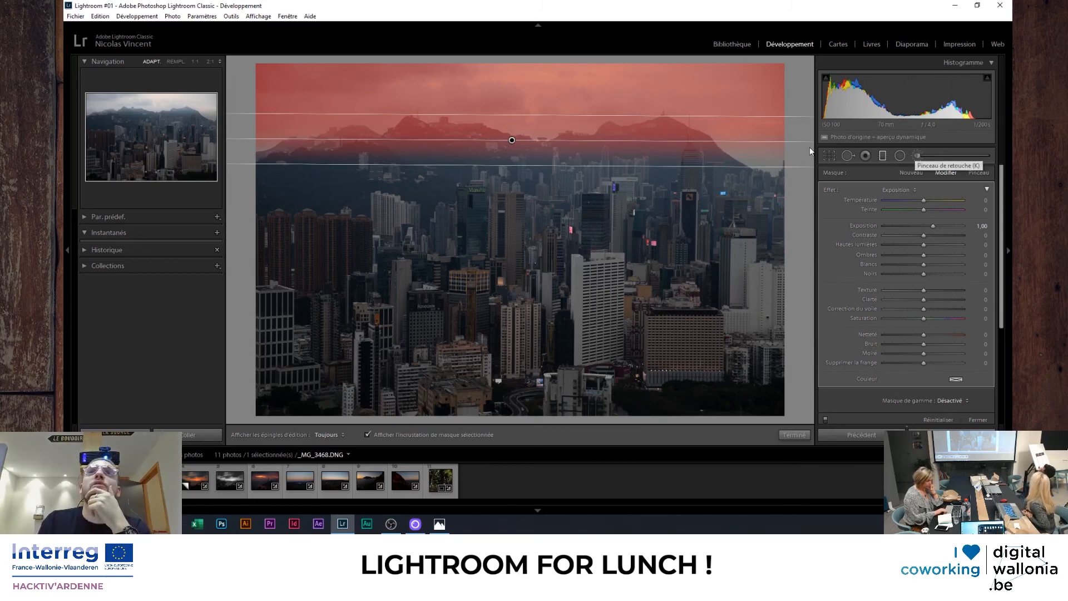
# Paint adjustment brush strokes with exposure 1,00 in the sky along the eastern mountain slope and beside the western peak.
pyautogui.click(916, 157)
pyautogui.moveTo(772, 161)
pyautogui.mouseDown()
pyautogui.moveTo(706, 105)
pyautogui.moveTo(664, 91)
pyautogui.moveTo(584, 92)
pyautogui.mouseUp()
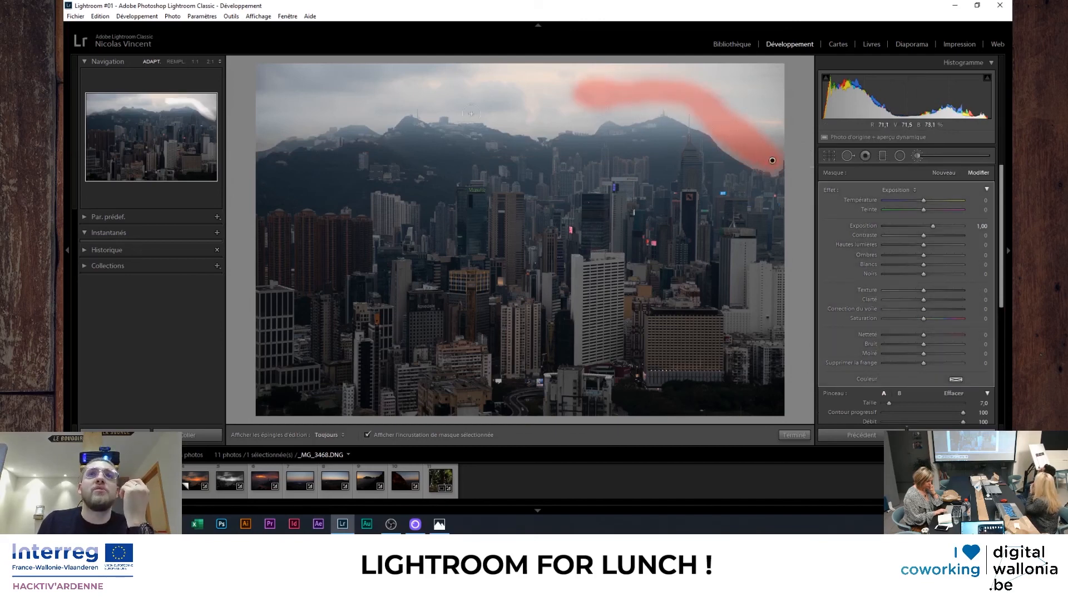
pyautogui.click(532, 120)
pyautogui.click(556, 119)
pyautogui.click(569, 130)
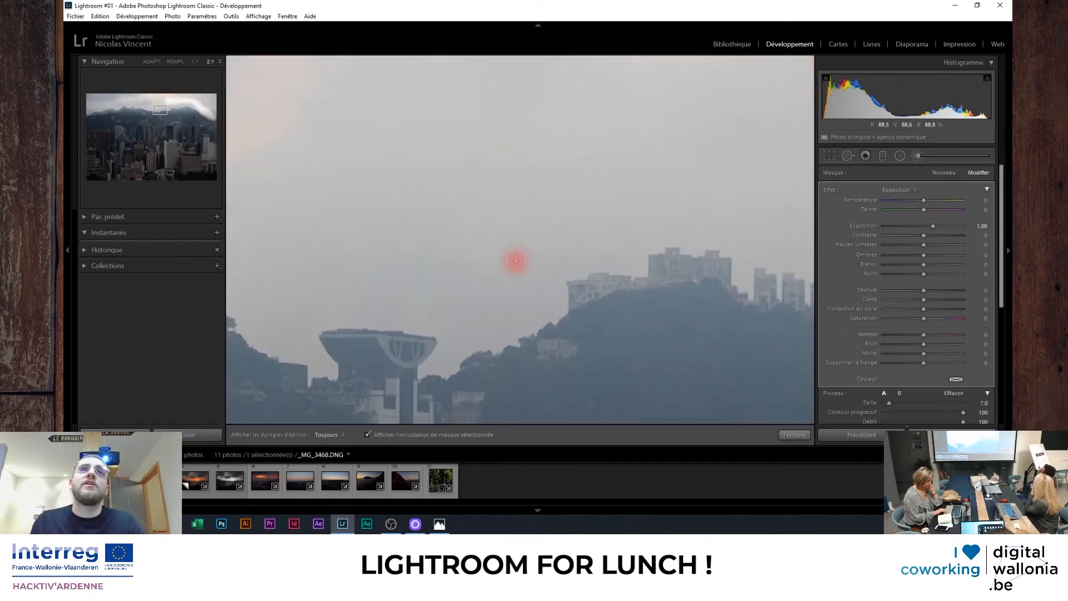
pyautogui.click(513, 259)
pyautogui.click(369, 100)
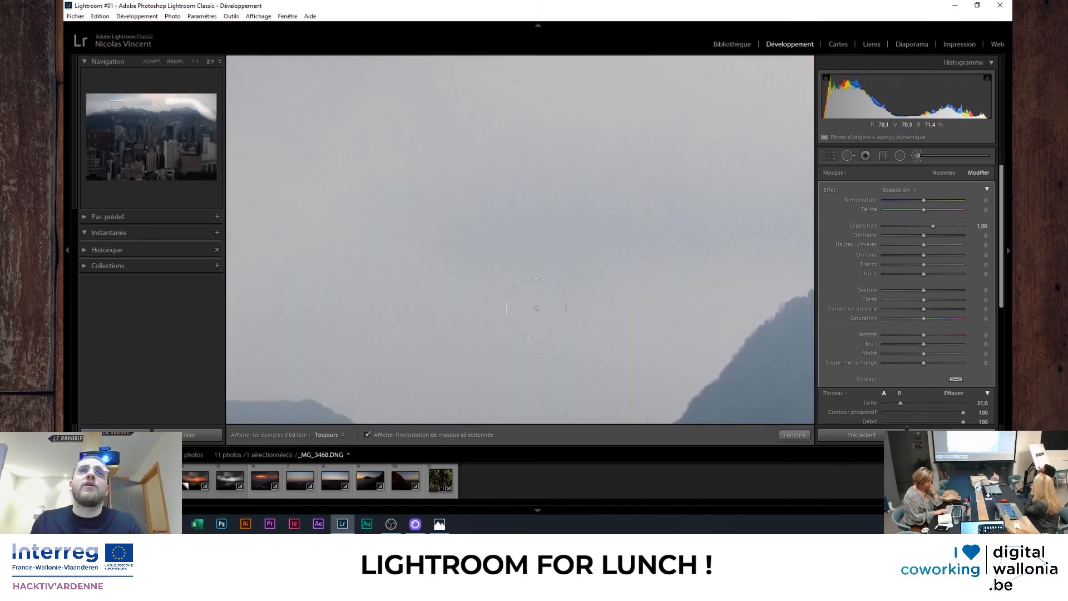
pyautogui.moveTo(670, 359)
pyautogui.mouseDown()
pyautogui.moveTo(690, 312)
pyautogui.moveTo(751, 233)
pyautogui.mouseUp()
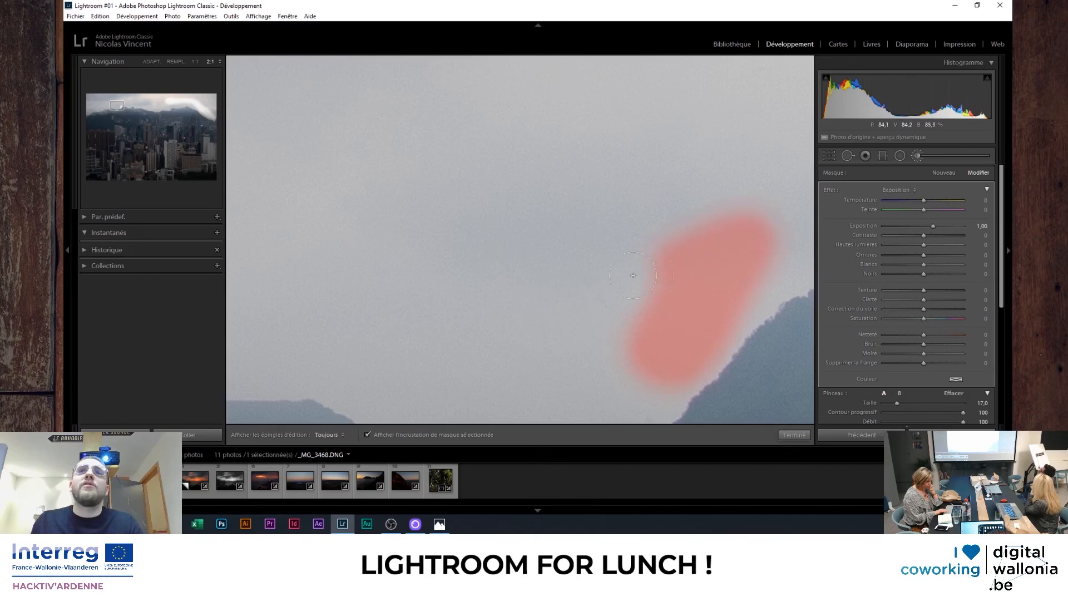
pyautogui.click(626, 273)
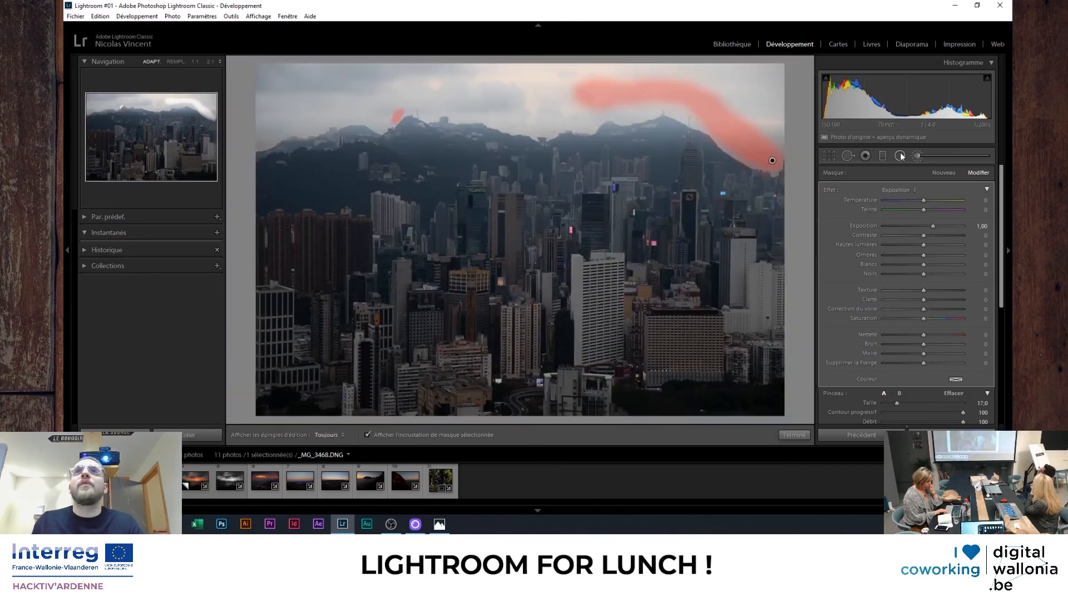
# Select the adjustment brush correction painted in the sky and delete it.
pyautogui.click(882, 156)
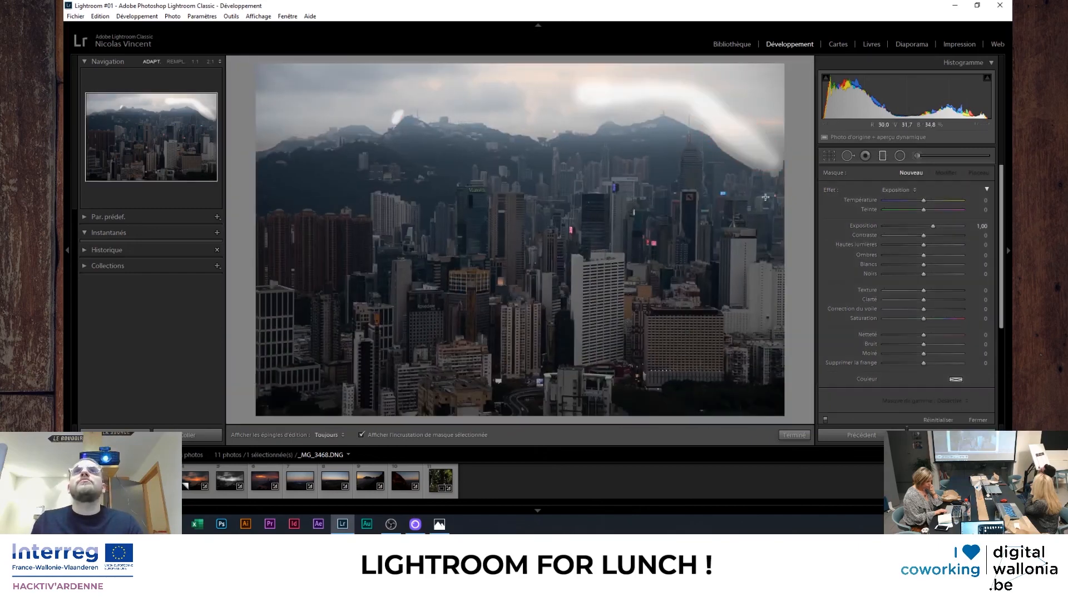
pyautogui.click(917, 158)
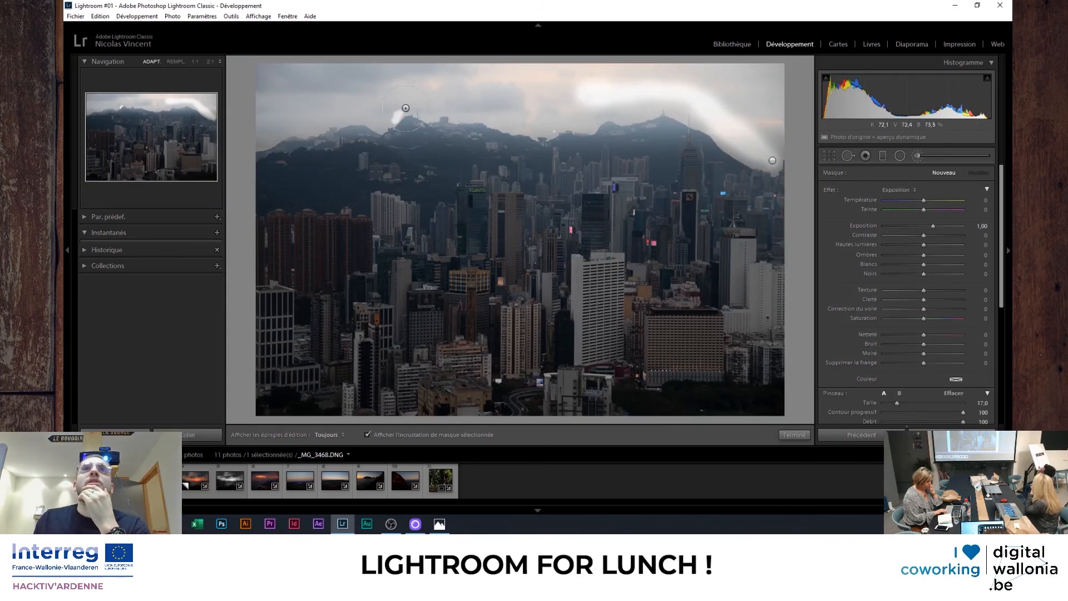
pyautogui.click(772, 160)
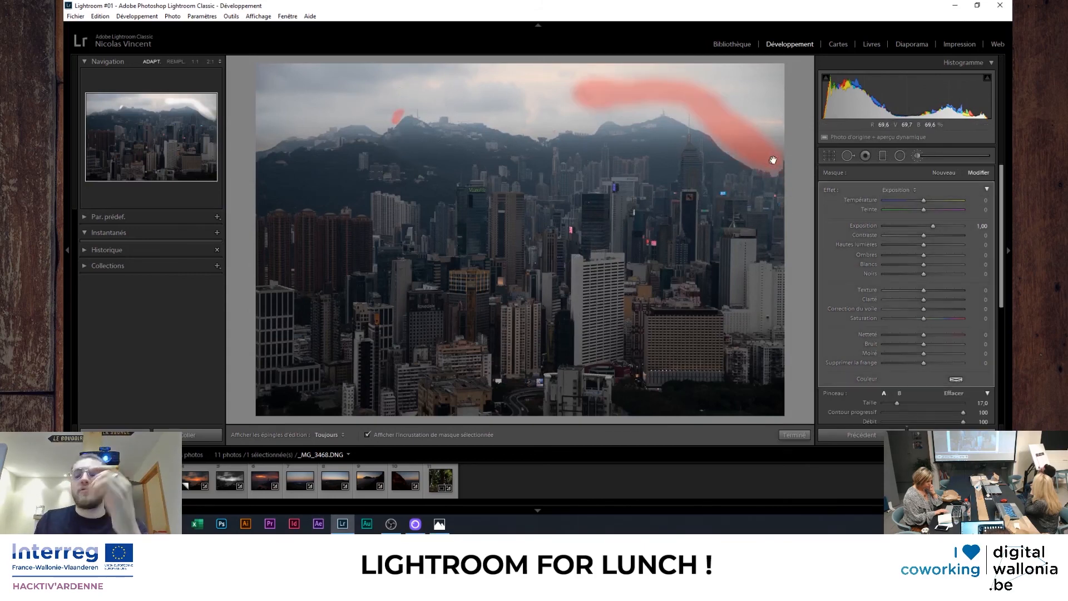
pyautogui.press('Delete')
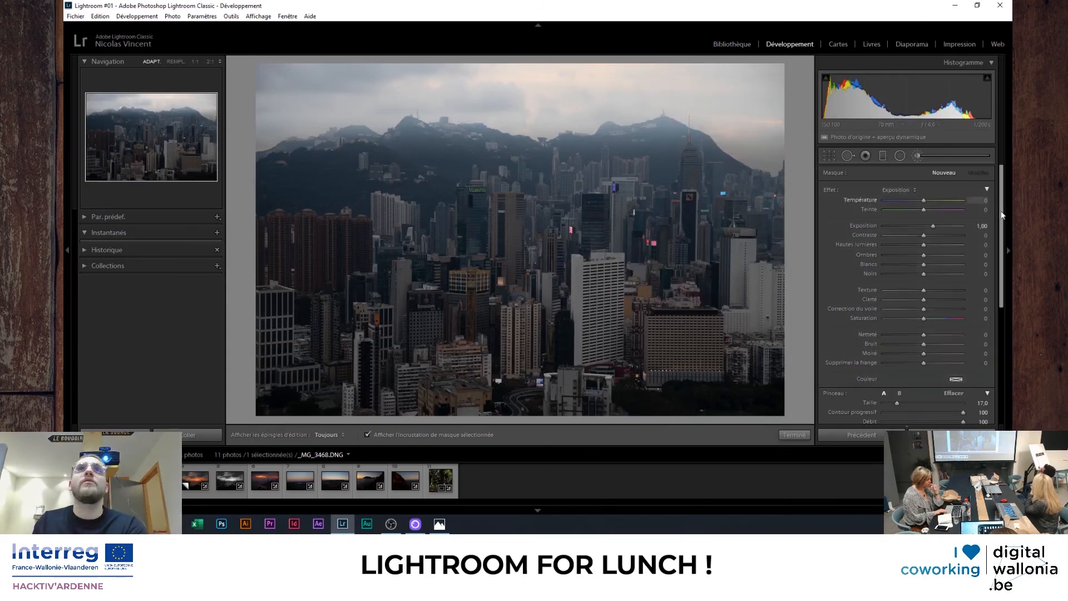
# Hide the sky graduated filter's mask overlay and set its temperature to 3, tint to −12, exposure to 2,59 and shadows to 8.
pyautogui.click(883, 158)
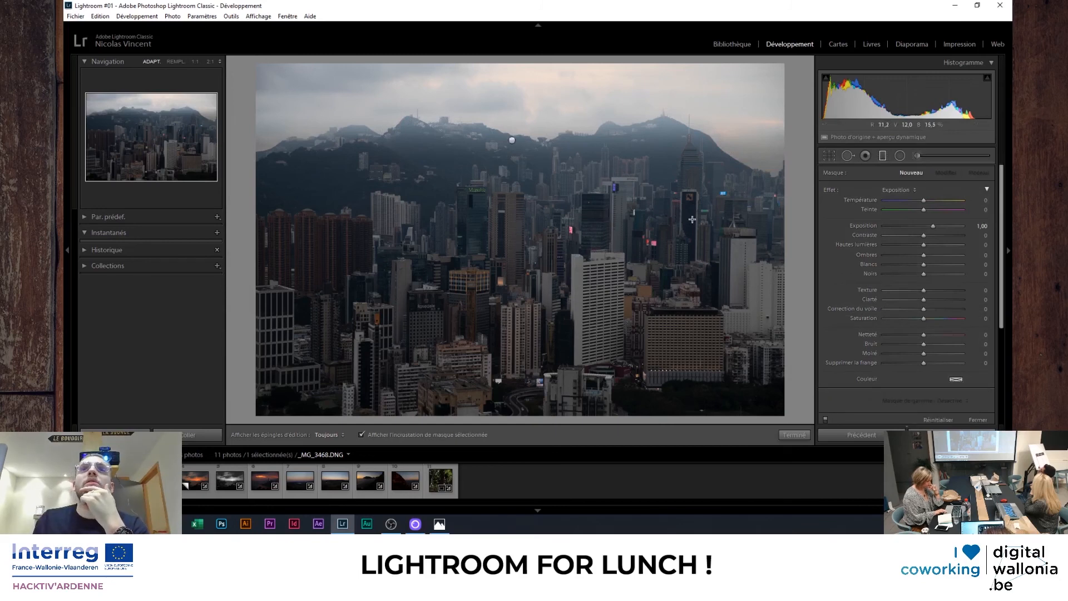
pyautogui.moveTo(510, 140); pyautogui.dragTo(523, 158)
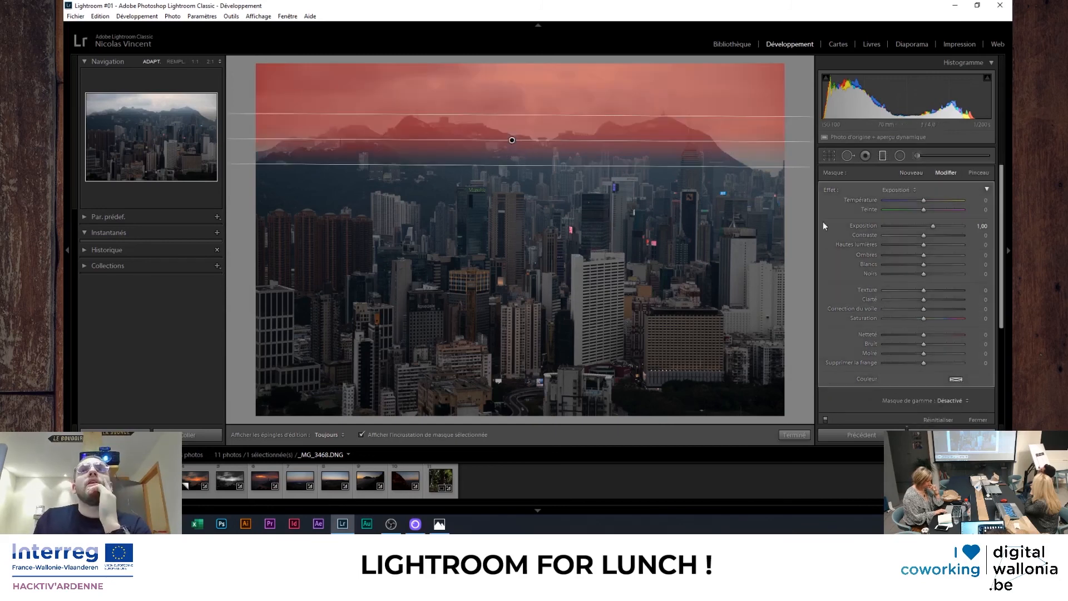
pyautogui.click(415, 437)
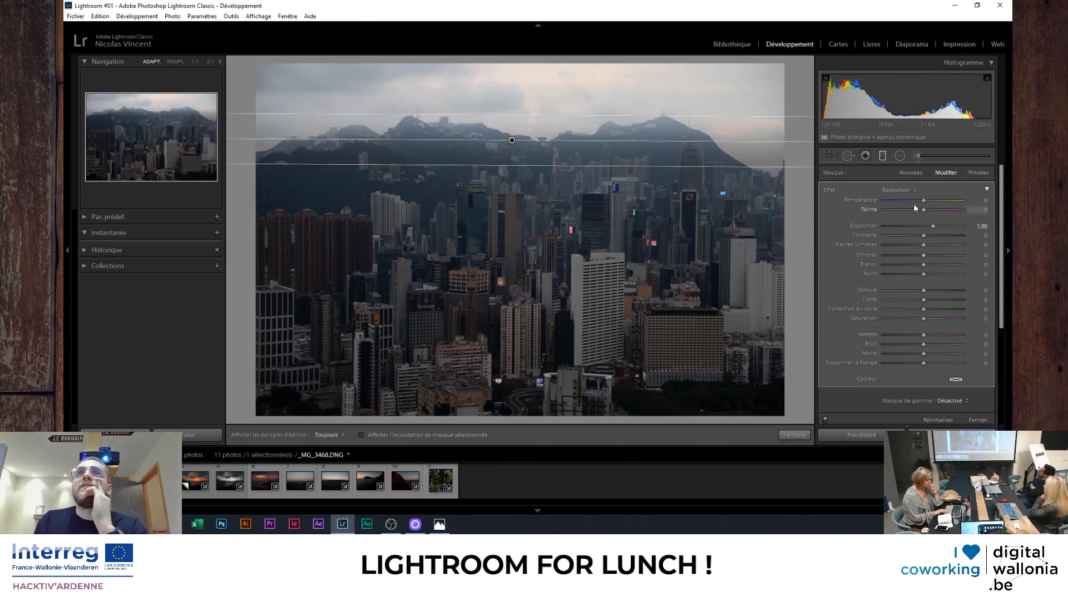
pyautogui.moveTo(914, 204); pyautogui.dragTo(912, 263)
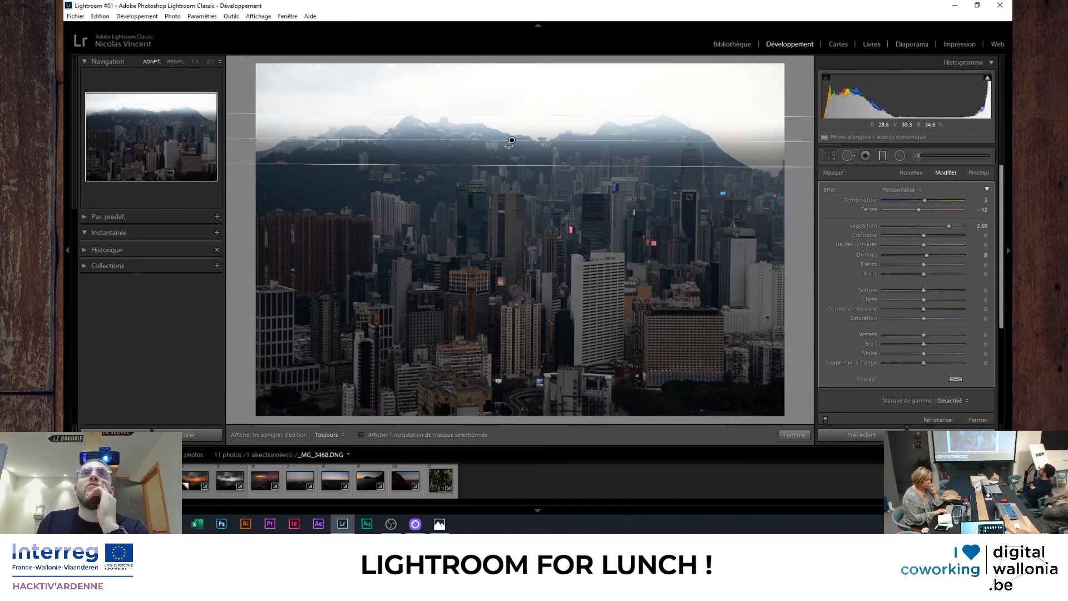
# Set the graduated filter's exposure to 2,54, texture to 48 and clarity to −71, and nudge its position along the mountain ridge.
pyautogui.moveTo(511, 140); pyautogui.dragTo(512, 142)
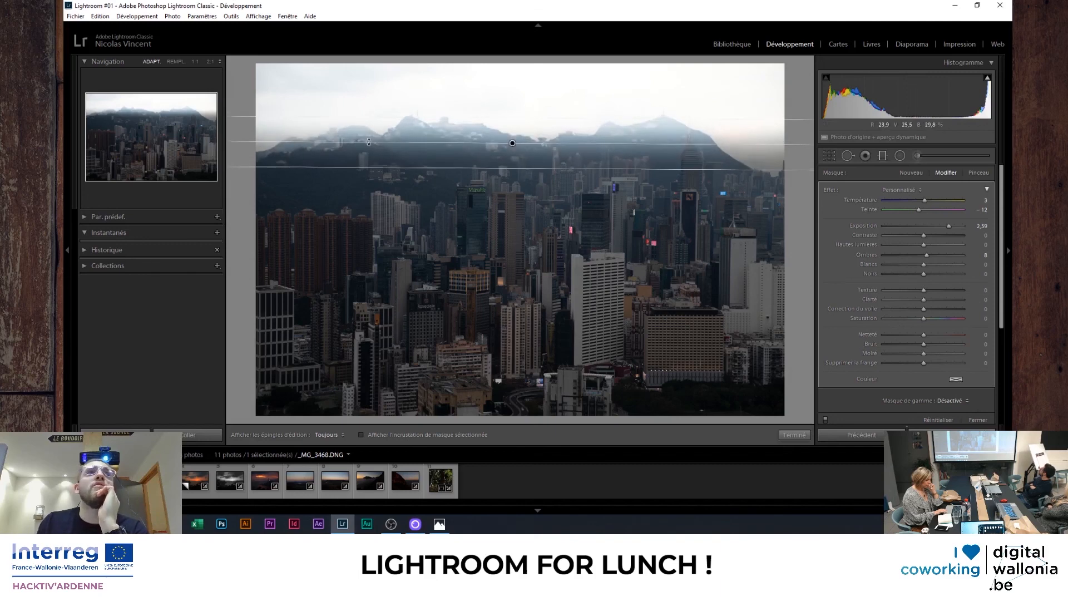
pyautogui.moveTo(946, 224)
pyautogui.mouseDown()
pyautogui.moveTo(910, 227)
pyautogui.moveTo(947, 229)
pyautogui.mouseUp()
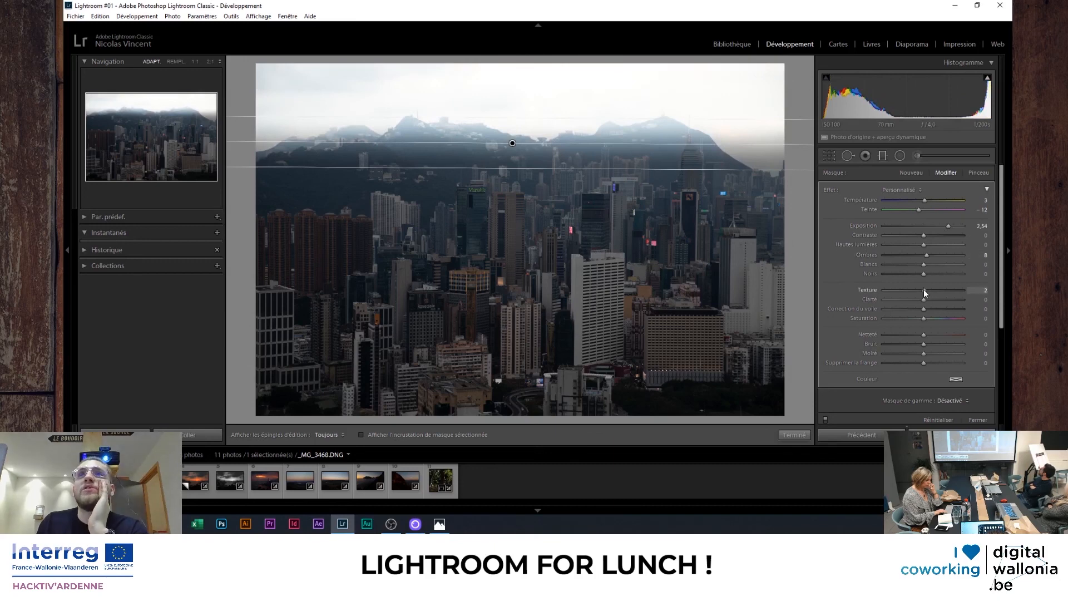
pyautogui.moveTo(923, 289)
pyautogui.mouseDown()
pyautogui.moveTo(912, 290)
pyautogui.moveTo(939, 299)
pyautogui.mouseUp()
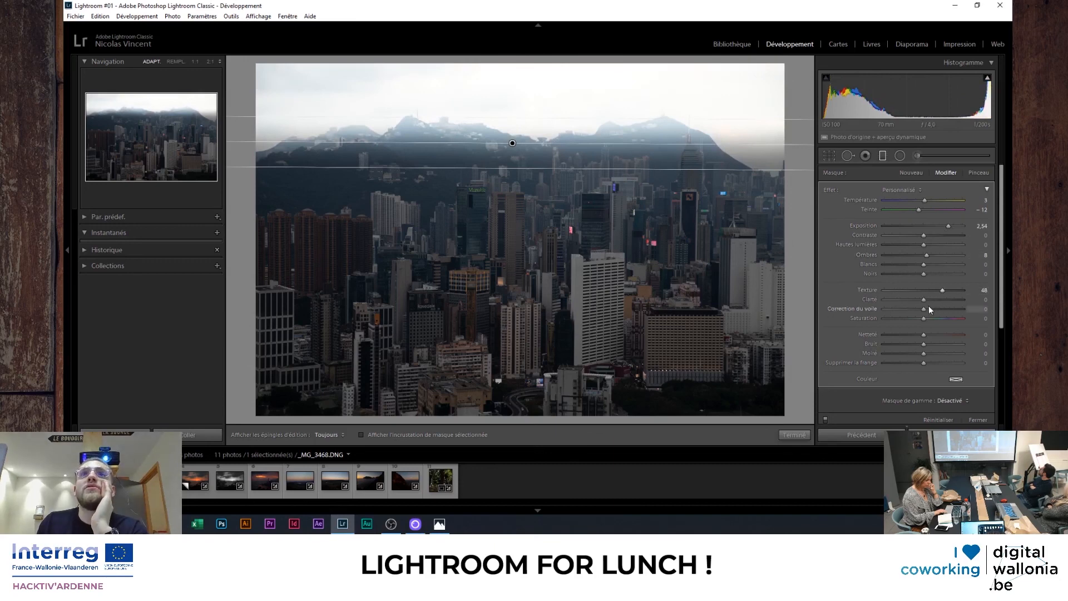
pyautogui.moveTo(954, 312); pyautogui.dragTo(896, 312)
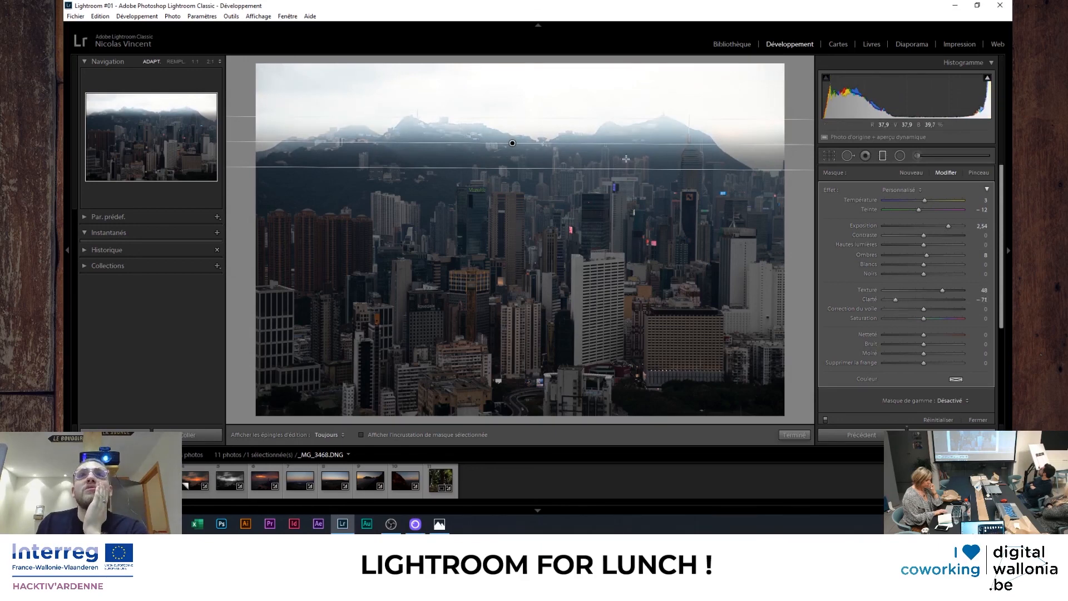
pyautogui.moveTo(514, 144); pyautogui.dragTo(520, 140)
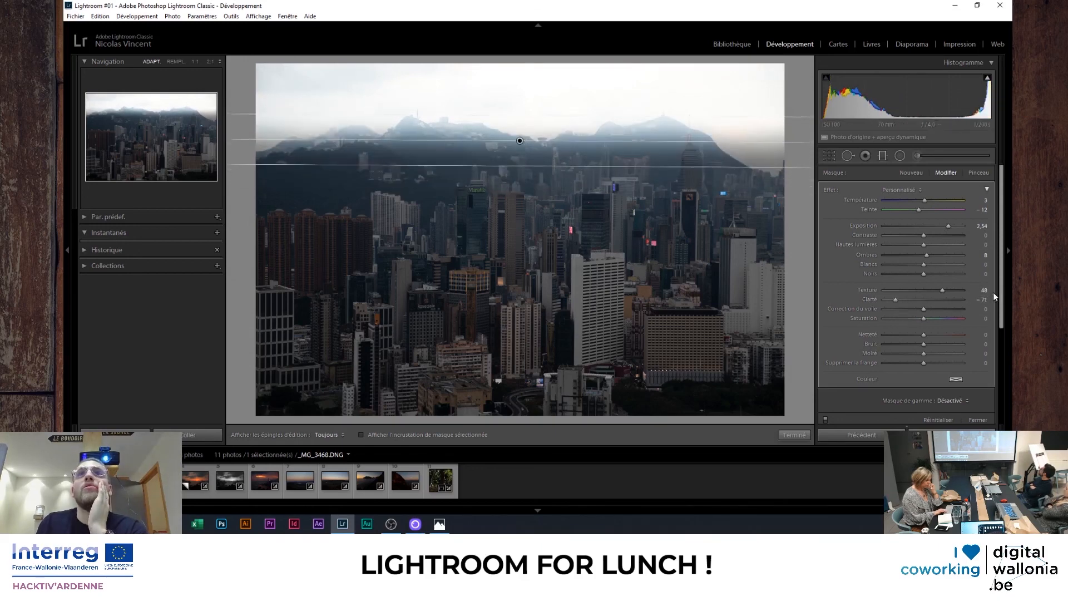
# Reset the graduated filter's temperature and exposure to 0, and try a green and a blue colour tint on the sky.
pyautogui.doubleClick(865, 224)
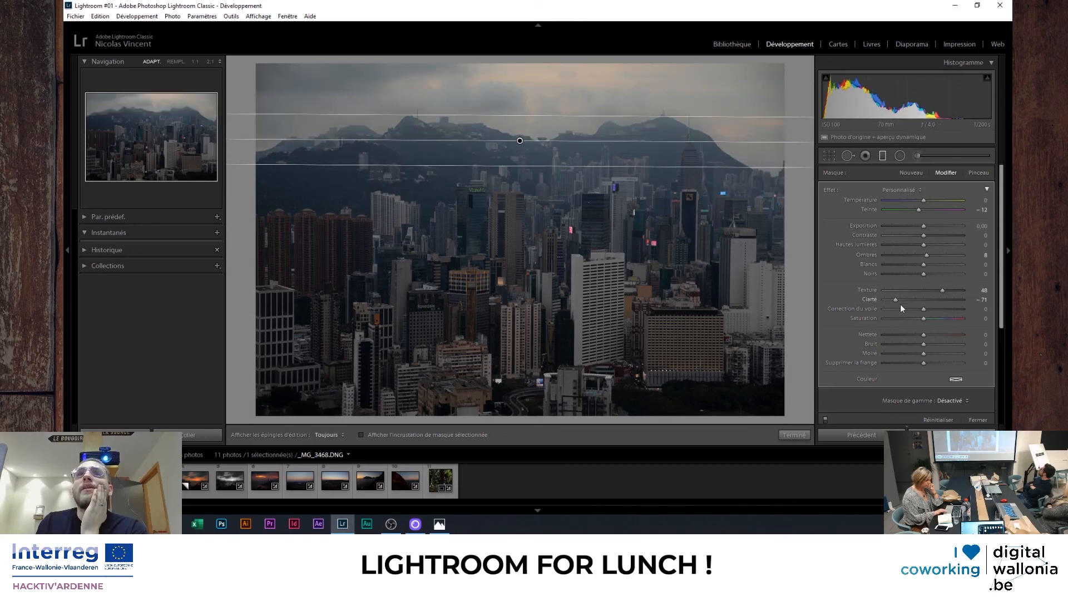
pyautogui.click(957, 377)
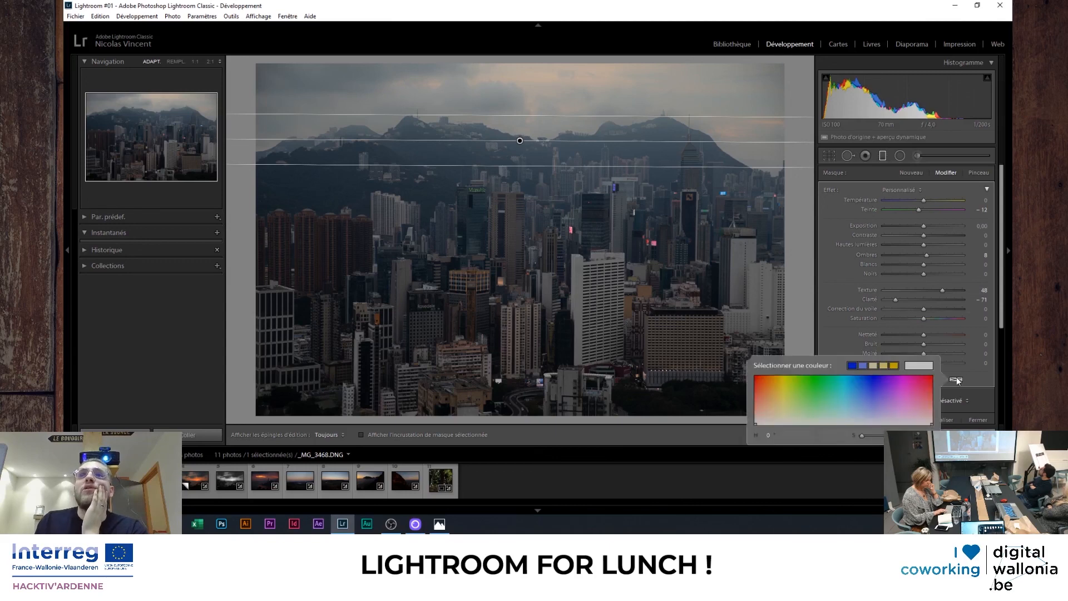
pyautogui.moveTo(860, 385)
pyautogui.mouseDown()
pyautogui.moveTo(801, 392)
pyautogui.moveTo(823, 384)
pyautogui.mouseUp()
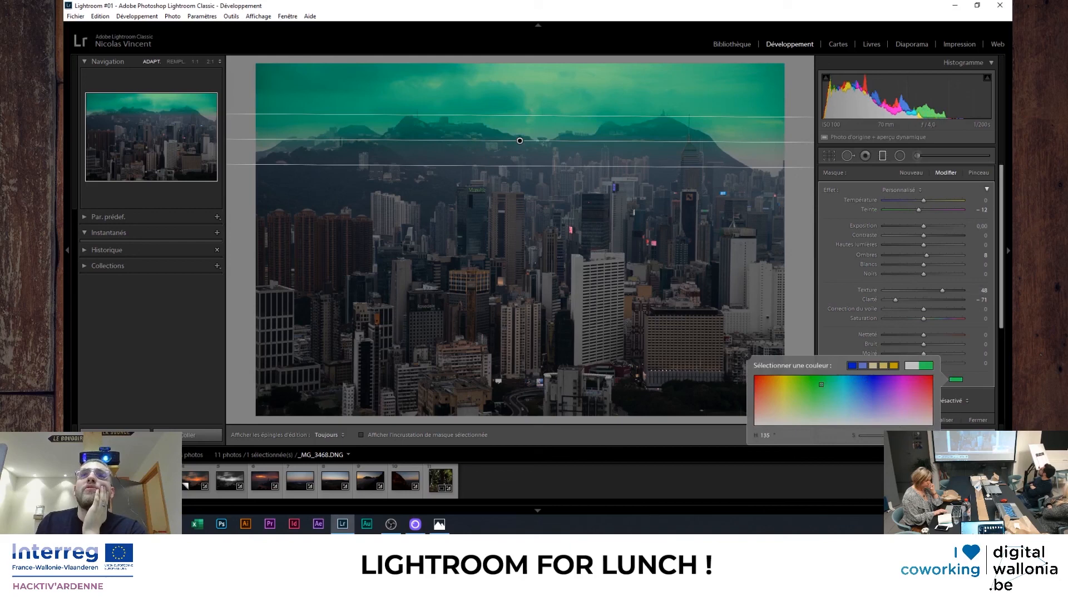
pyautogui.moveTo(878, 435)
pyautogui.mouseDown()
pyautogui.moveTo(862, 435)
pyautogui.moveTo(882, 436)
pyautogui.mouseUp()
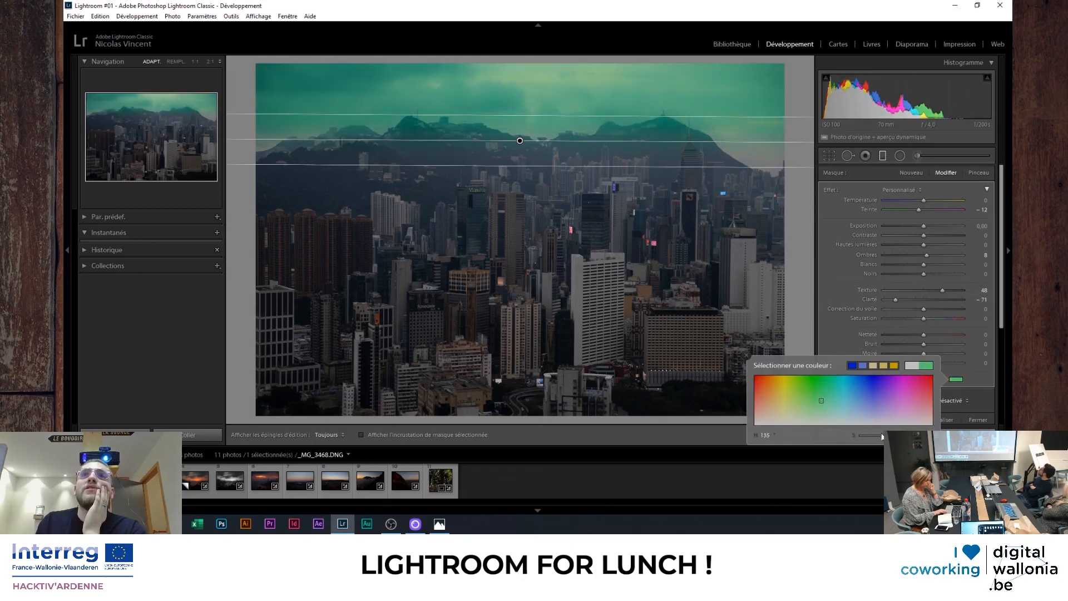
pyautogui.click(862, 365)
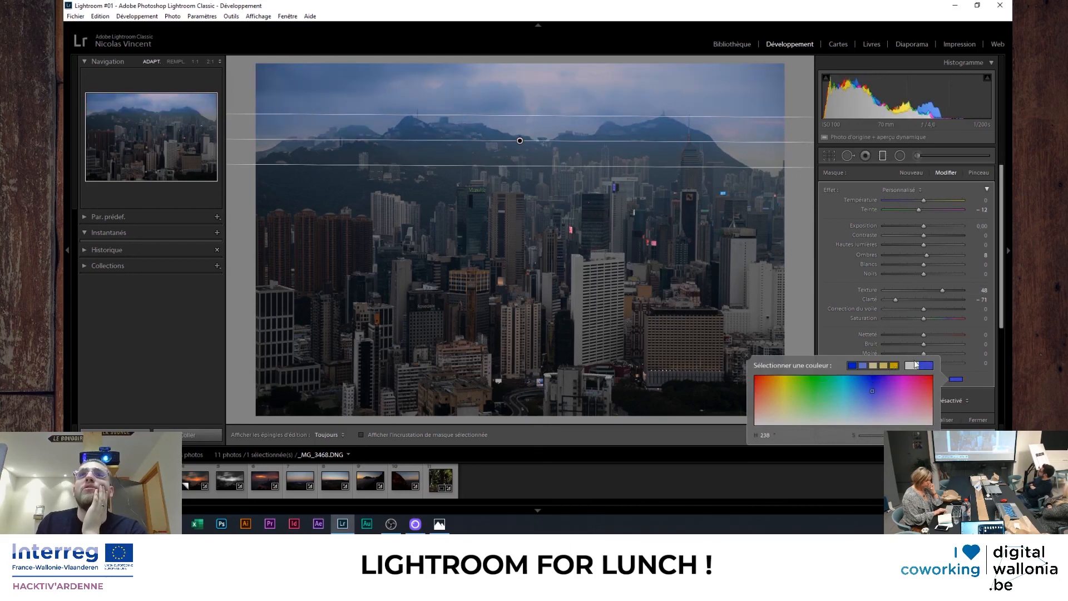
# Clear the graduated filter's colour tint and set its defringe value to −30.
pyautogui.click(912, 364)
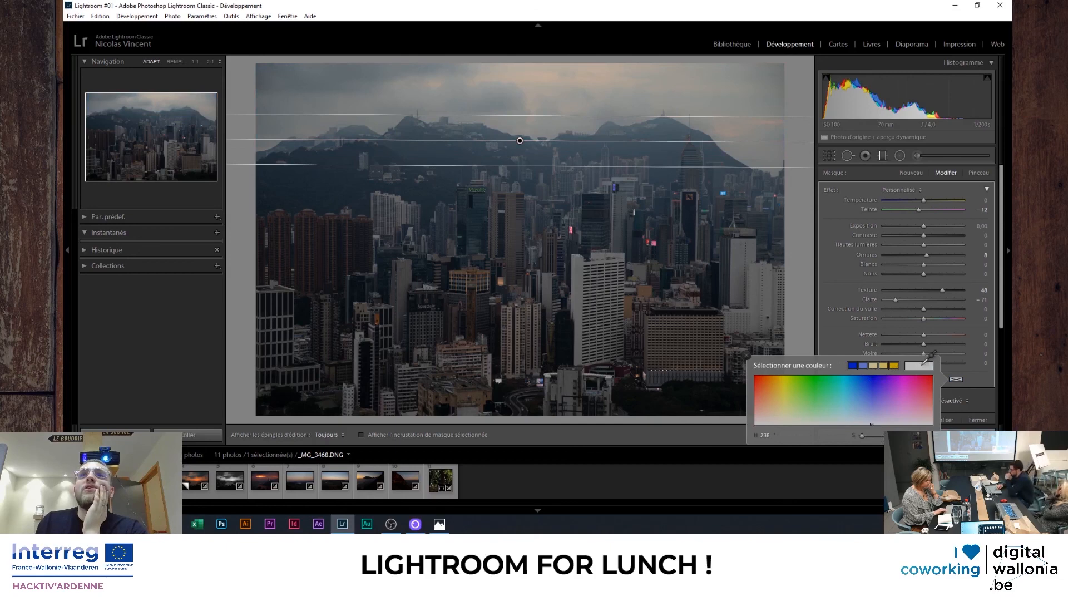
pyautogui.click(925, 366)
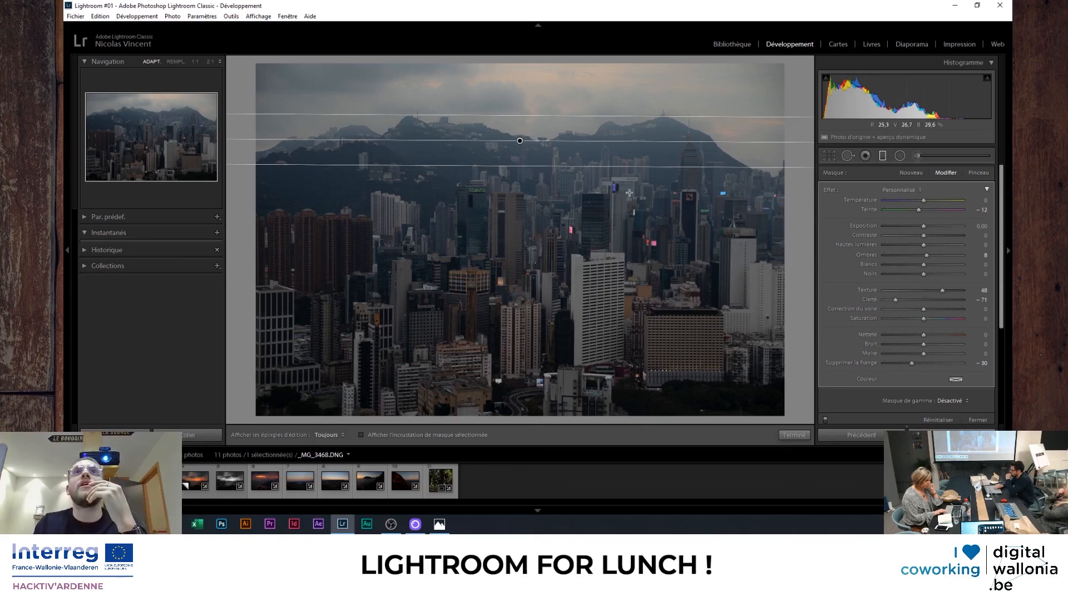
# Reposition and tilt the graduated filter diagonally over the right-hand mountain slope, checking its coverage with the mask overlay.
pyautogui.moveTo(520, 140); pyautogui.dragTo(463, 202)
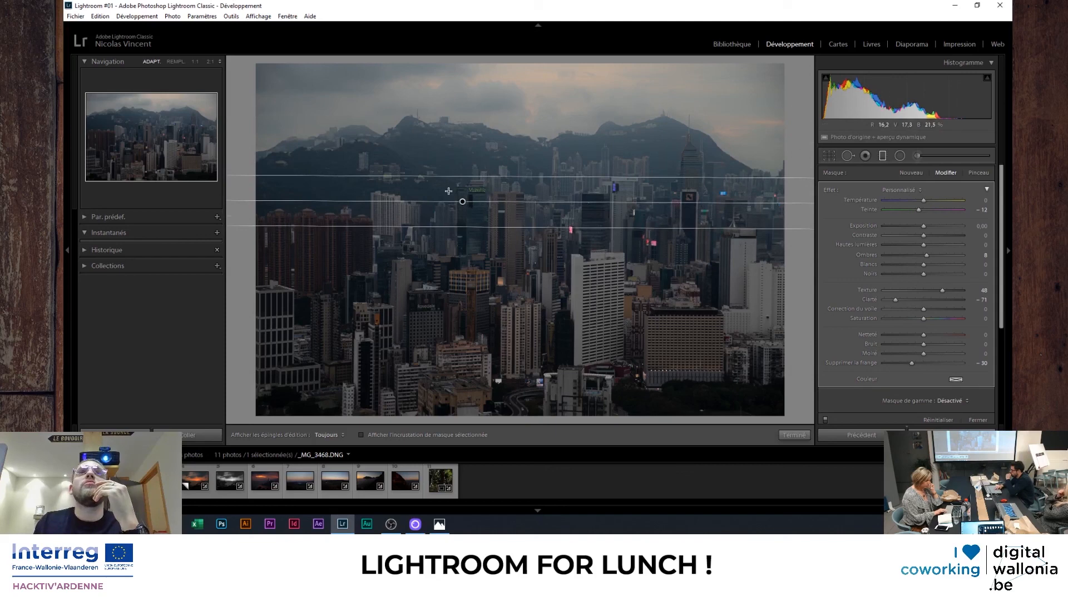
pyautogui.moveTo(464, 202); pyautogui.dragTo(717, 151)
pyautogui.click(445, 437)
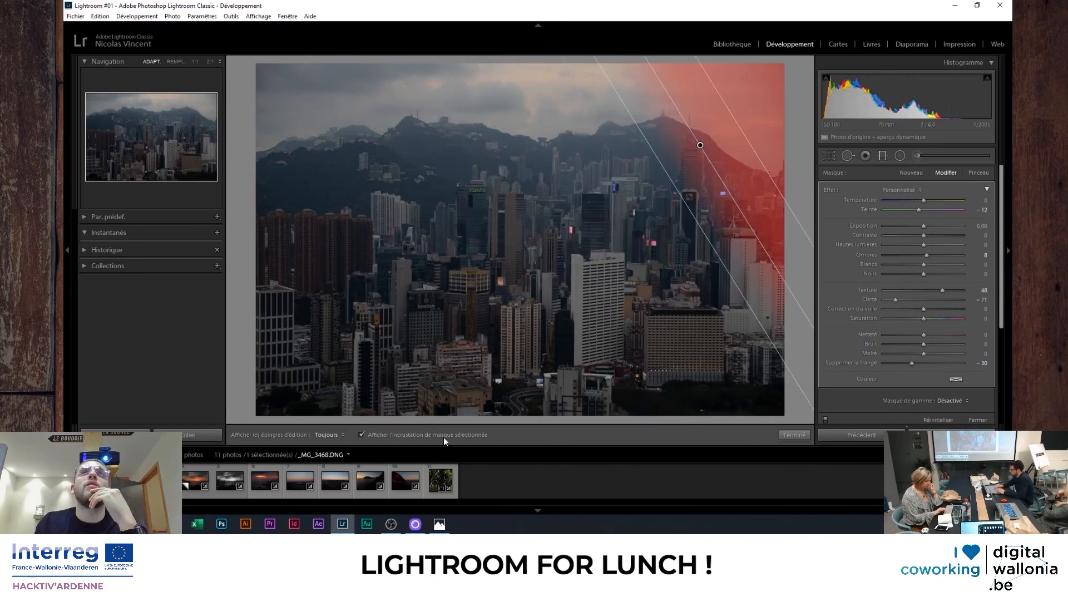
pyautogui.click(443, 437)
# Set the diagonal graduated filter's temperature to 21 and exposure to 1,08, and move it towards the middle of the skyline.
pyautogui.moveTo(922, 202); pyautogui.dragTo(933, 226)
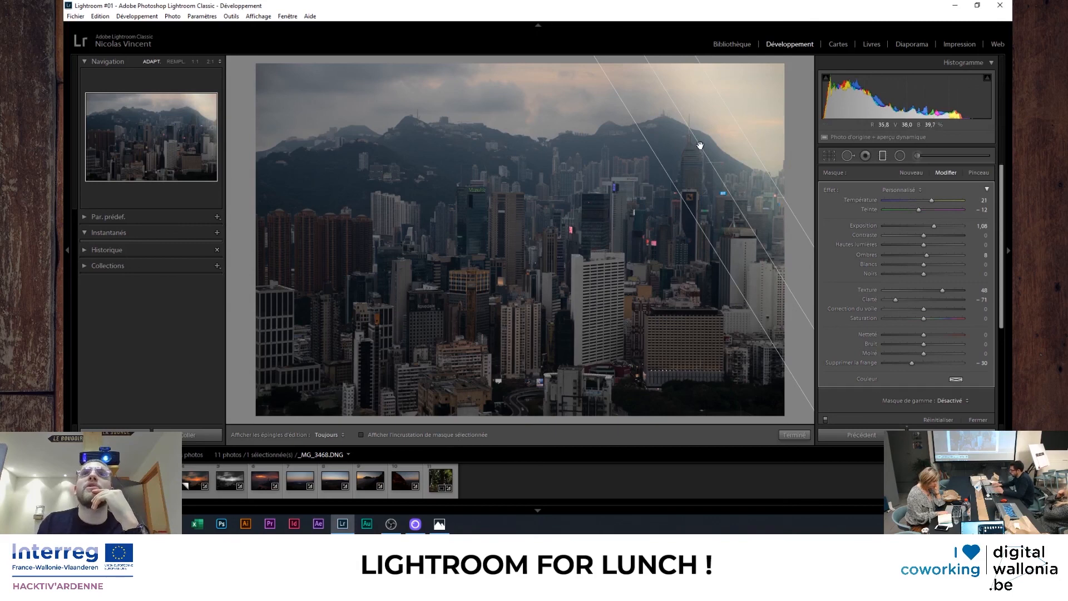
pyautogui.moveTo(700, 146); pyautogui.dragTo(605, 172)
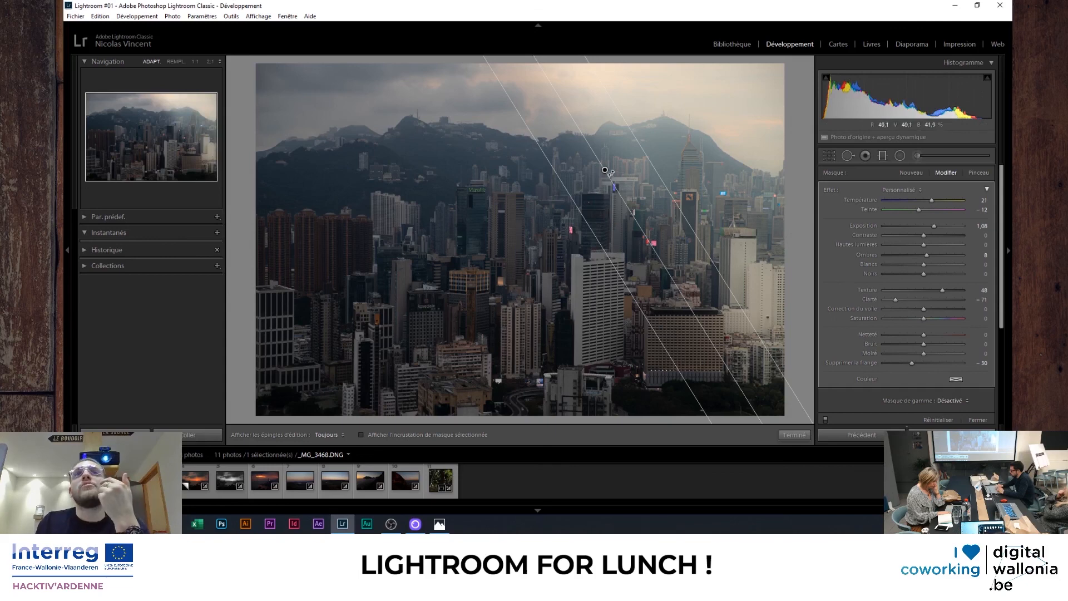
# Delete the diagonal graduated filter from the skyline photo.
pyautogui.moveTo(605, 171)
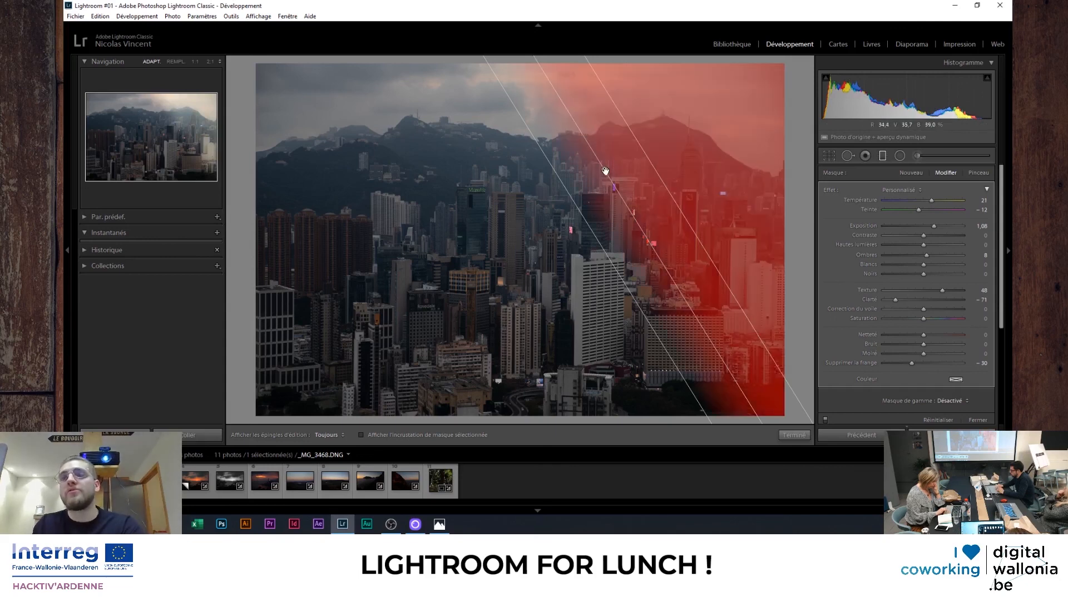
pyautogui.press('Delete')
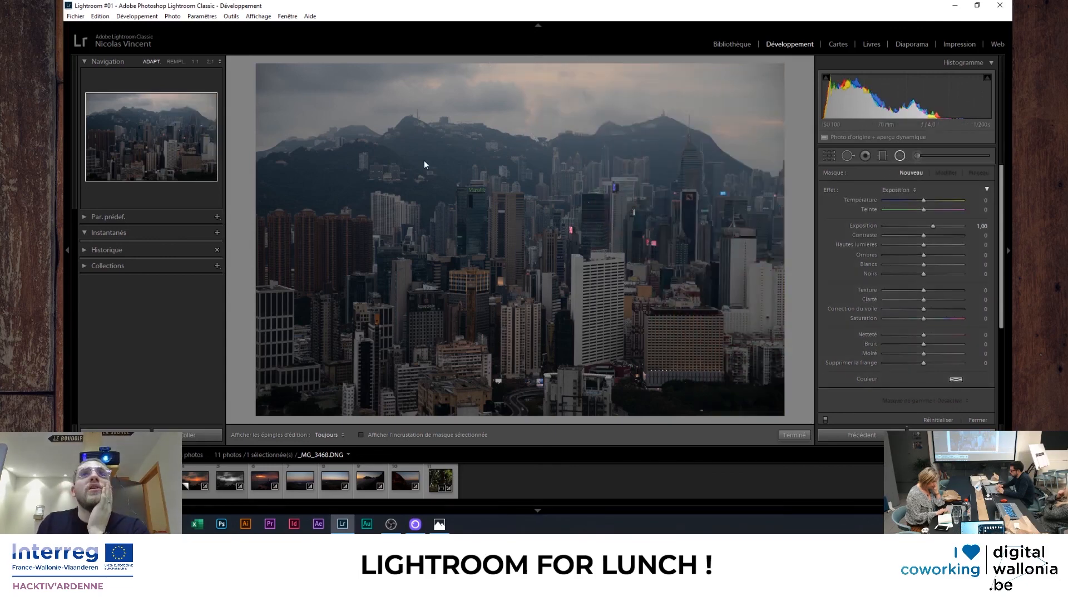
# Draw a large radial filter with exposure 1,00, move it over the central buildings and widen it slightly.
pyautogui.moveTo(436, 153)
pyautogui.mouseDown()
pyautogui.moveTo(534, 223)
pyautogui.moveTo(571, 282)
pyautogui.mouseUp()
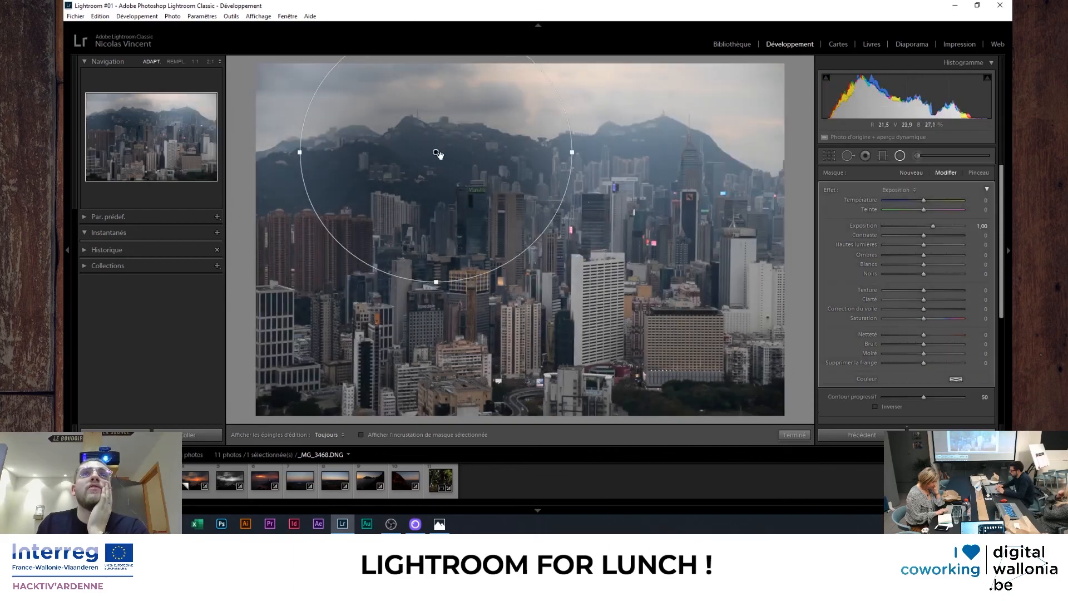
pyautogui.moveTo(438, 154); pyautogui.dragTo(553, 243)
pyautogui.moveTo(684, 243)
pyautogui.mouseDown()
pyautogui.moveTo(778, 248)
pyautogui.moveTo(584, 262)
pyautogui.moveTo(644, 269)
pyautogui.moveTo(691, 244)
pyautogui.mouseUp()
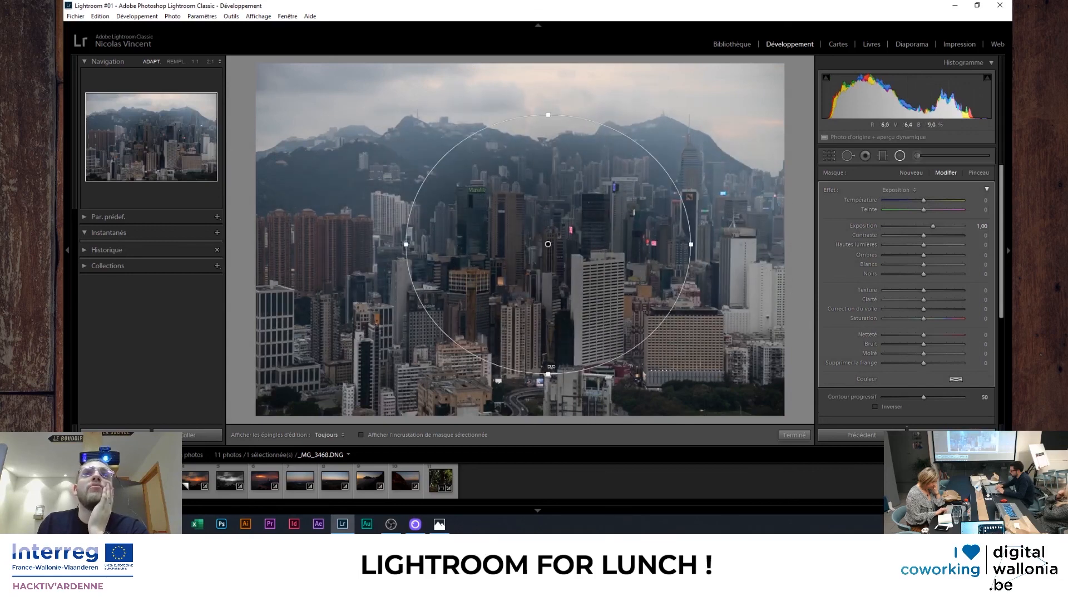
# Flatten and tilt the radial filter into an oblique ellipse, centre it over the skyscrapers and finish the radial edit.
pyautogui.moveTo(548, 374); pyautogui.dragTo(549, 317)
pyautogui.moveTo(540, 250); pyautogui.dragTo(431, 242)
pyautogui.moveTo(578, 263); pyautogui.dragTo(596, 302)
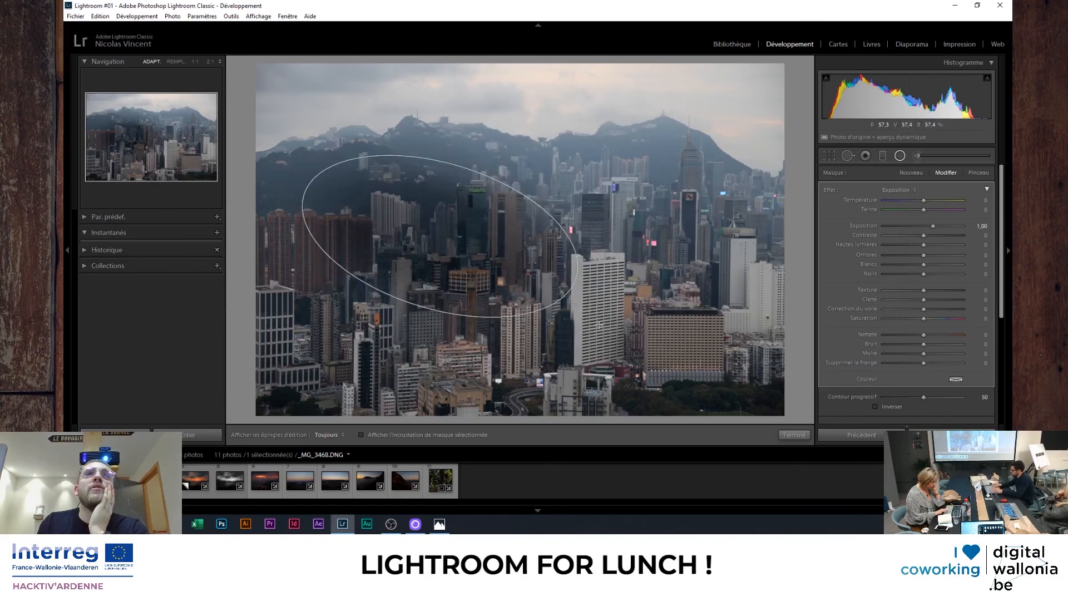
pyautogui.moveTo(439, 238); pyautogui.dragTo(543, 227)
pyautogui.click(793, 435)
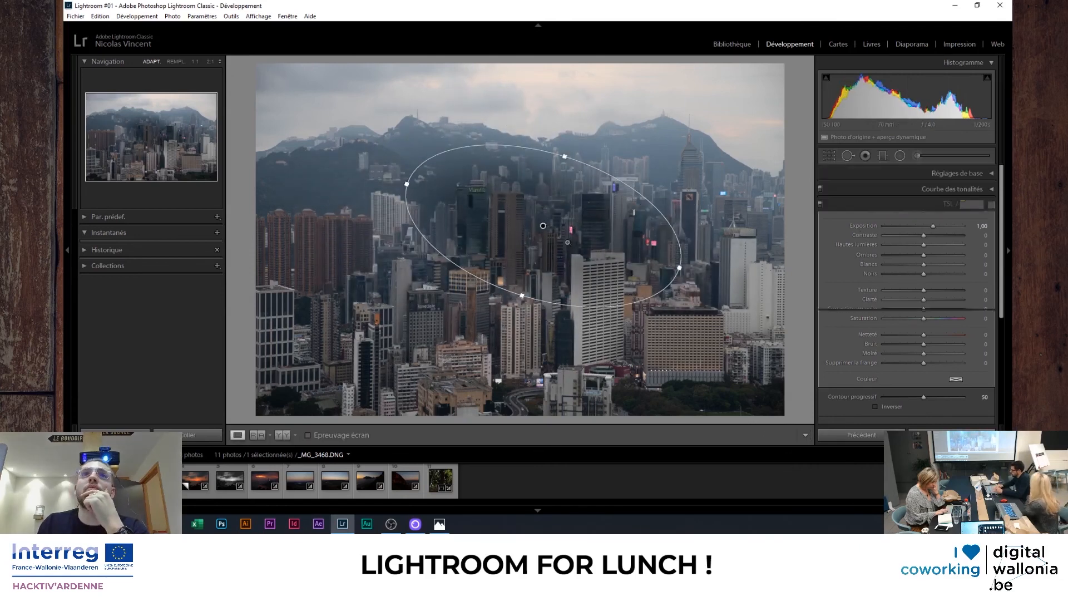
# Delete the oblique radial filter over the central skyscrapers.
pyautogui.click(899, 156)
pyautogui.click(543, 226)
pyautogui.press('Delete')
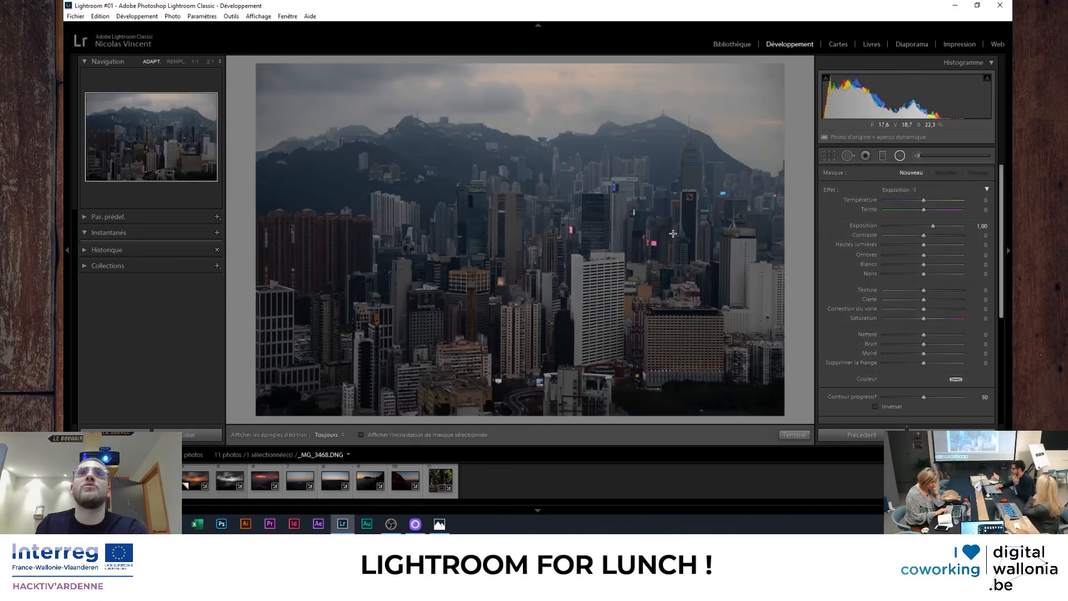
# Paint the white central tower with an adjustment brush of size 11,0, set its exposure to 0,53 and contrast to 1, and finish the edit.
pyautogui.click(916, 155)
pyautogui.scroll(-4, 359, 229)
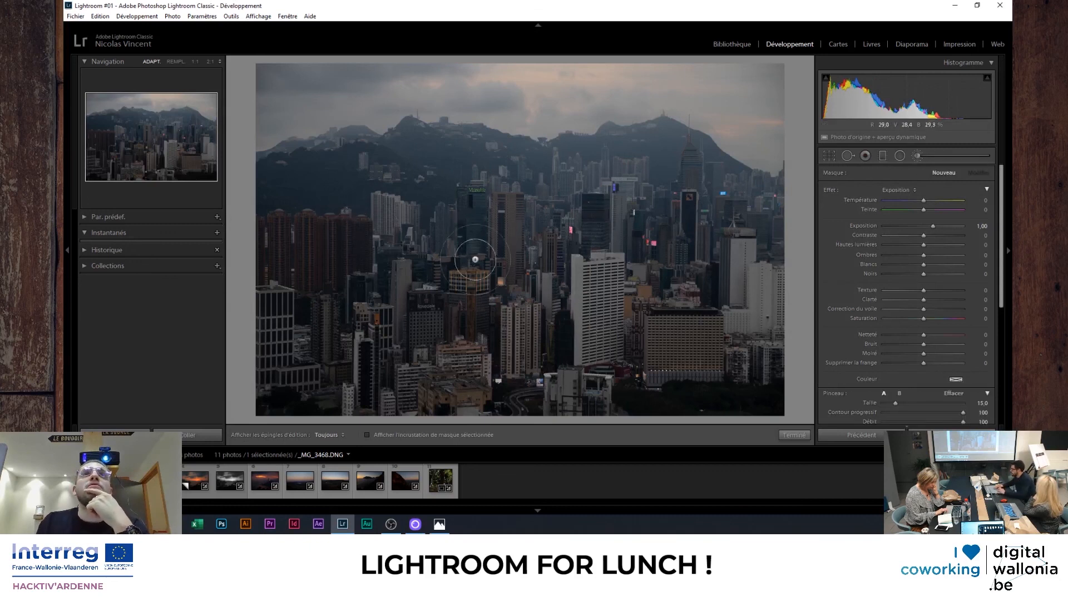
pyautogui.moveTo(595, 291)
pyautogui.mouseDown()
pyautogui.moveTo(585, 270)
pyautogui.moveTo(600, 328)
pyautogui.moveTo(616, 278)
pyautogui.moveTo(584, 345)
pyautogui.moveTo(573, 333)
pyautogui.mouseUp()
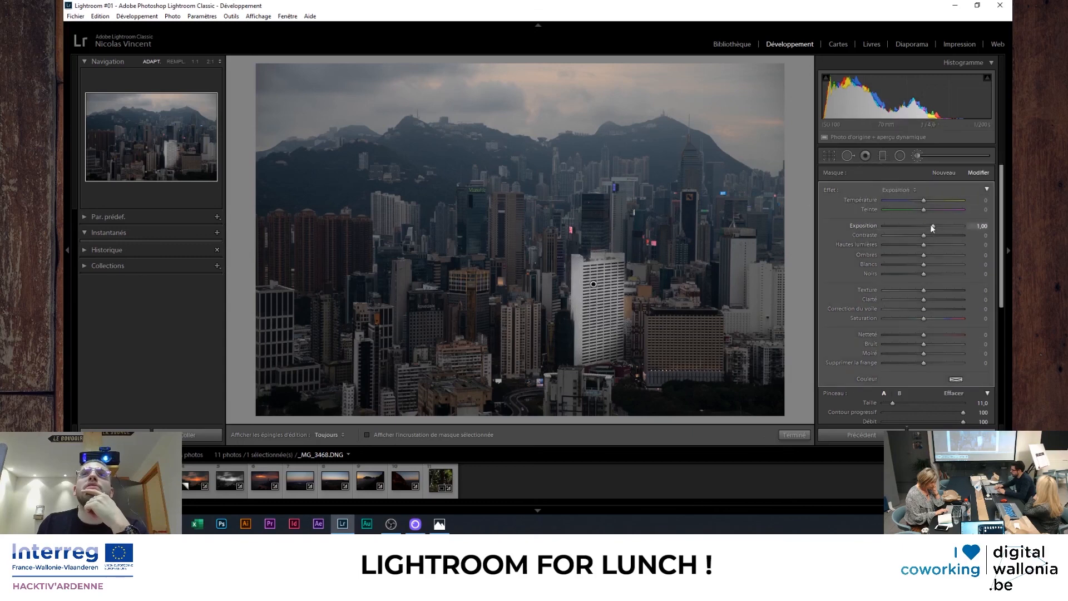
pyautogui.moveTo(933, 226)
pyautogui.mouseDown()
pyautogui.moveTo(958, 238)
pyautogui.moveTo(924, 236)
pyautogui.mouseUp()
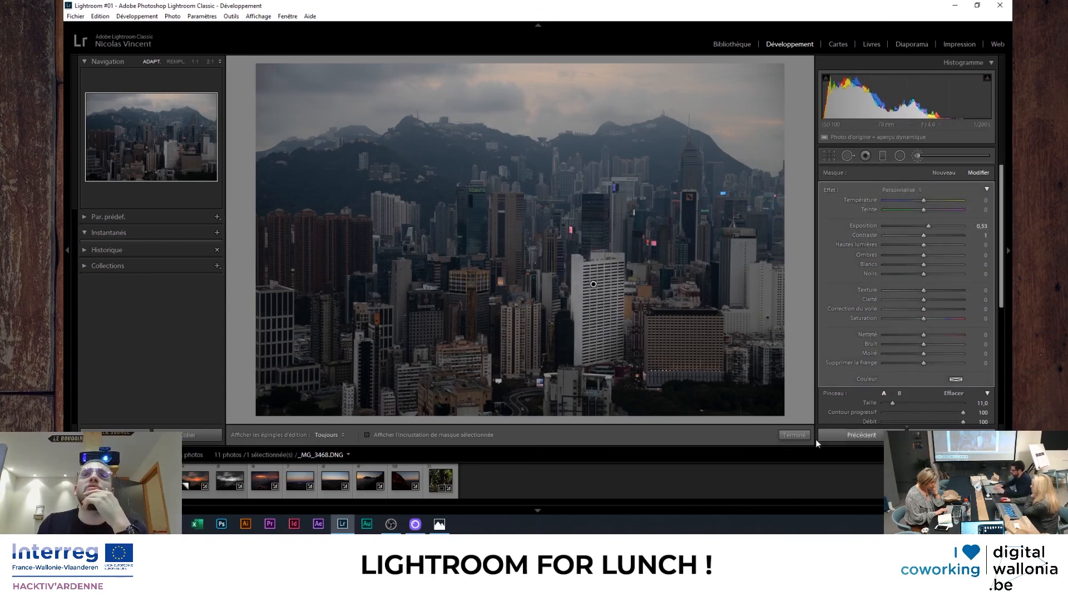
pyautogui.click(793, 435)
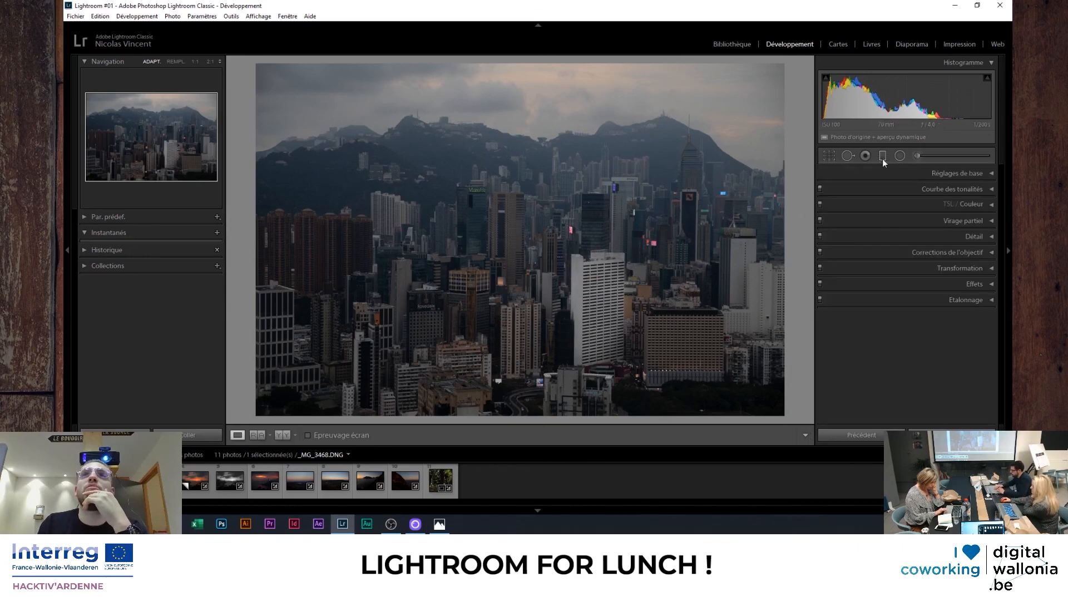
pyautogui.click(900, 155)
pyautogui.moveTo(308, 167); pyautogui.dragTo(347, 177)
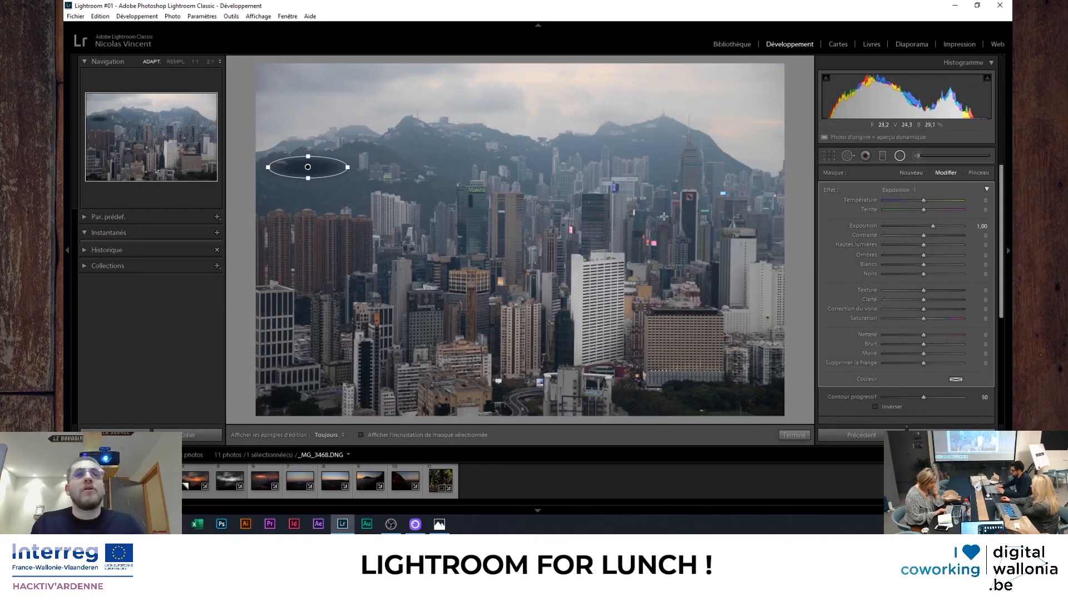
pyautogui.hotkey('ctrl', 'z')
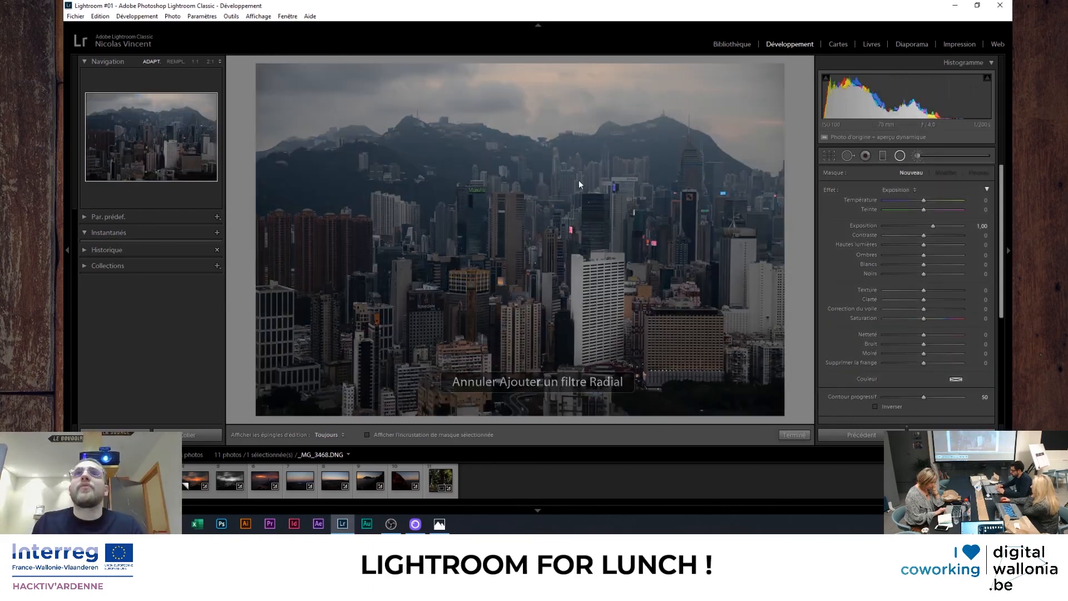
# Paint a new adjustment brush mask across the hillside behind the skyline and set its exposure to -0,43.
pyautogui.press('k')
pyautogui.moveTo(337, 166)
pyautogui.mouseDown()
pyautogui.moveTo(381, 152)
pyautogui.moveTo(681, 143)
pyautogui.moveTo(682, 161)
pyautogui.moveTo(709, 169)
pyautogui.mouseUp()
pyautogui.moveTo(933, 226)
pyautogui.mouseDown()
pyautogui.moveTo(901, 226)
pyautogui.moveTo(929, 229)
pyautogui.moveTo(919, 234)
pyautogui.mouseUp()
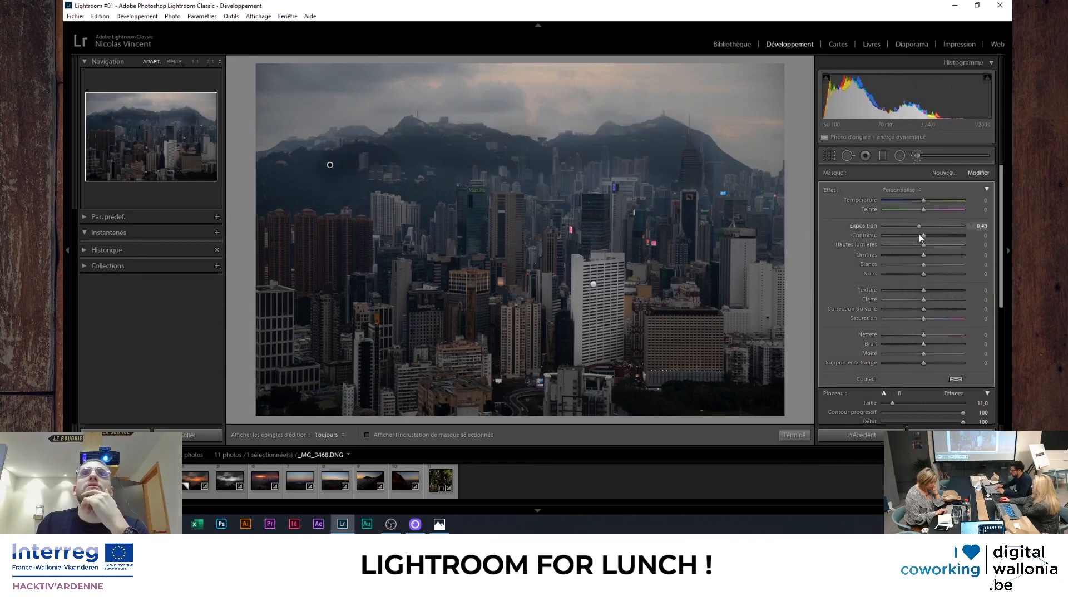